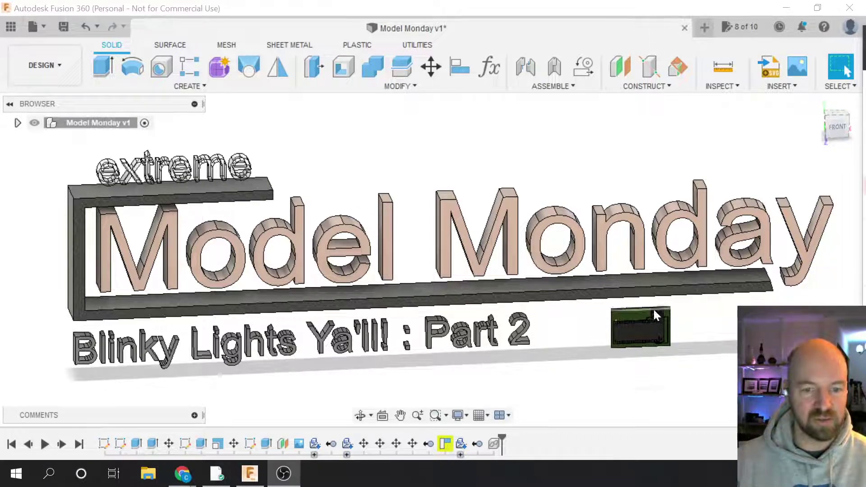
- Examine the circuit board model and its two components beneath the Model Monday title text
scroll(658, 311, "up", 2)
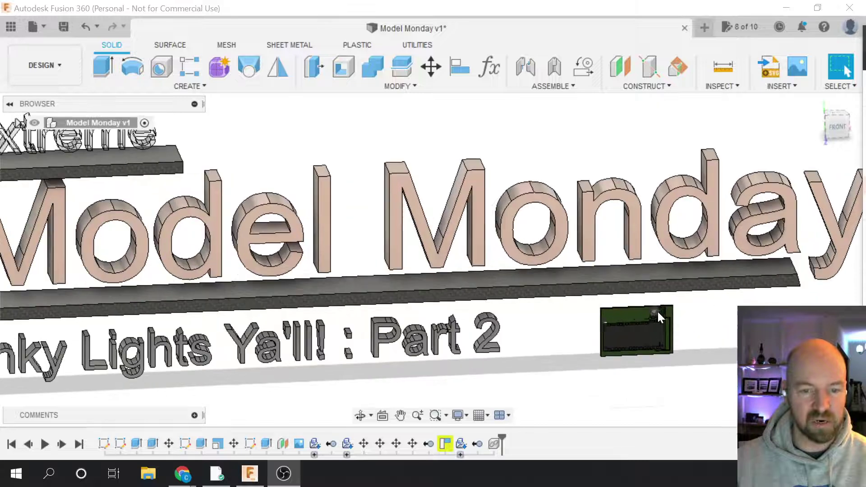
scroll(658, 312, "up", 5)
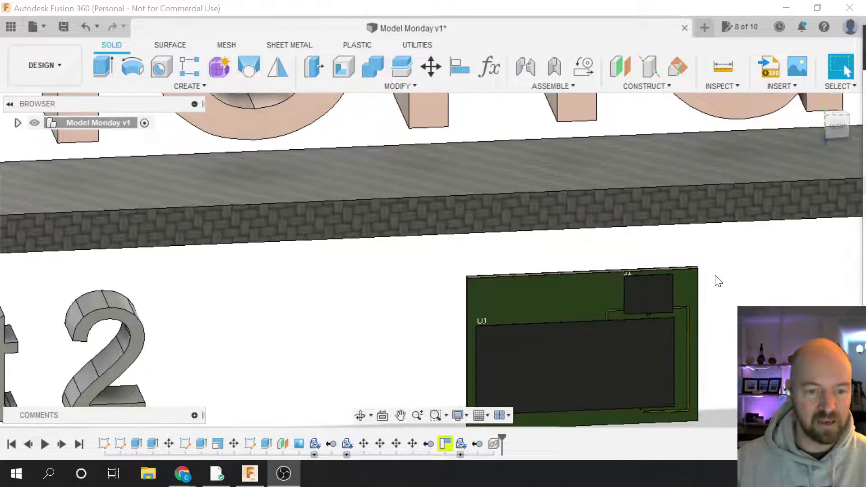
scroll(717, 280, "down", 1)
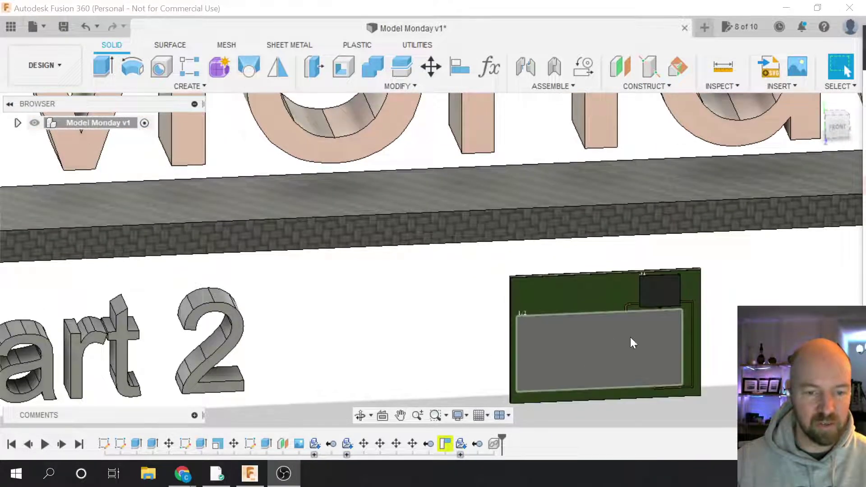
scroll(647, 367, "down", 2)
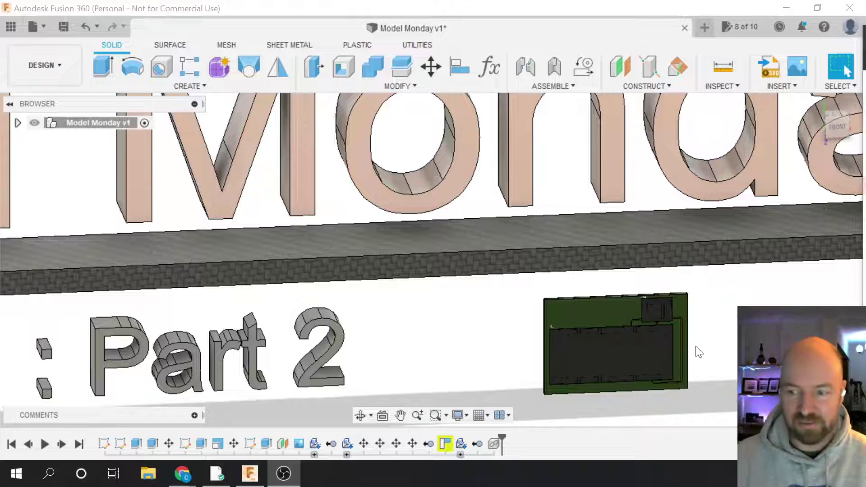
scroll(703, 343, "down", 3)
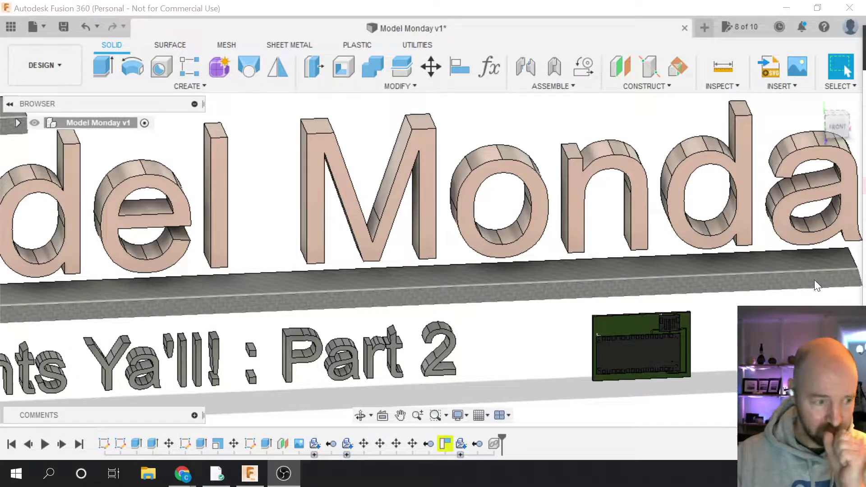
scroll(663, 338, "down", 5)
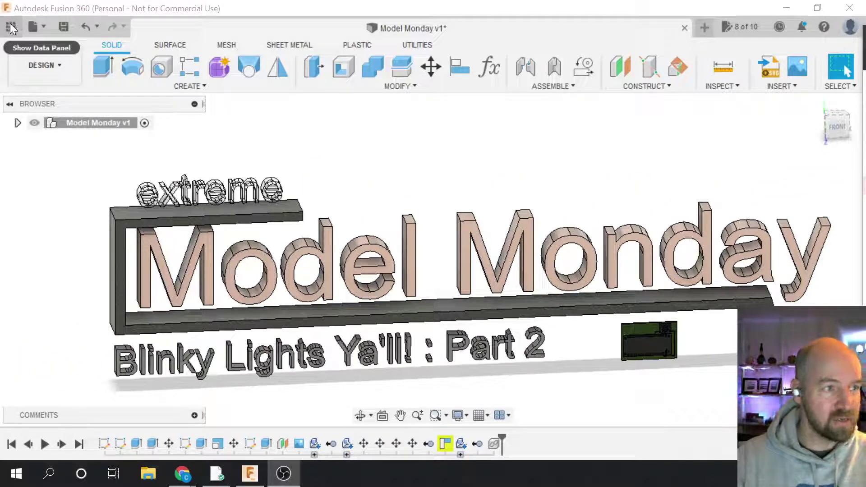
- Open the LED Strip Control Schematic v3 electronics design from the LED Strip Control project
left_click(11, 25)
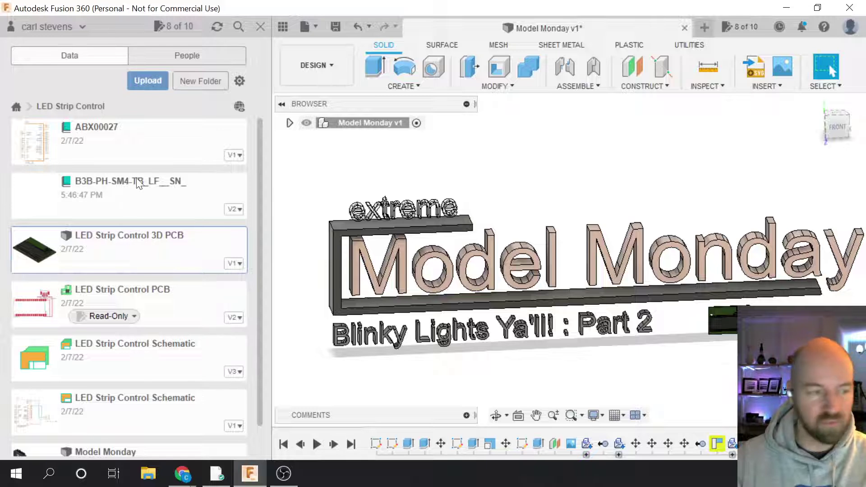
scroll(134, 156, "down", 1)
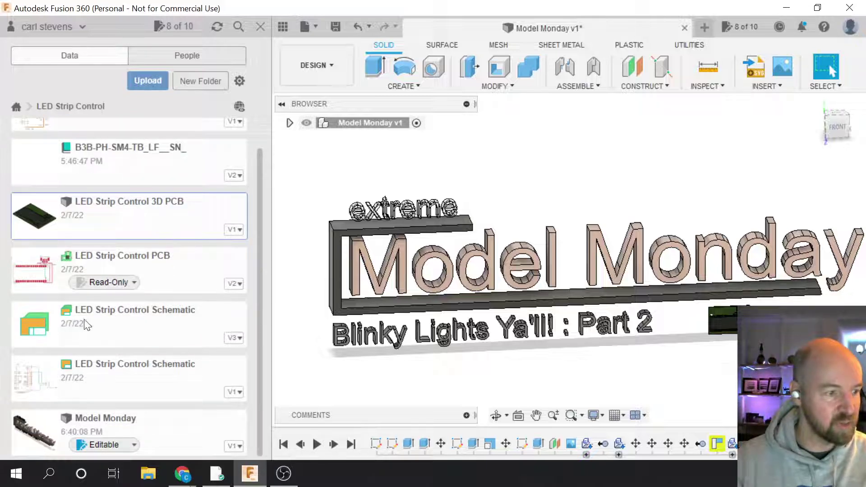
scroll(126, 405, "up", 1)
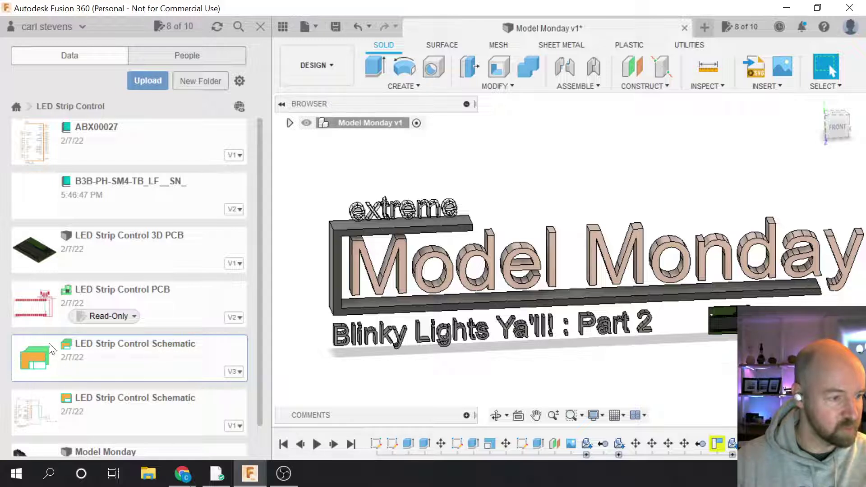
double_click(98, 355)
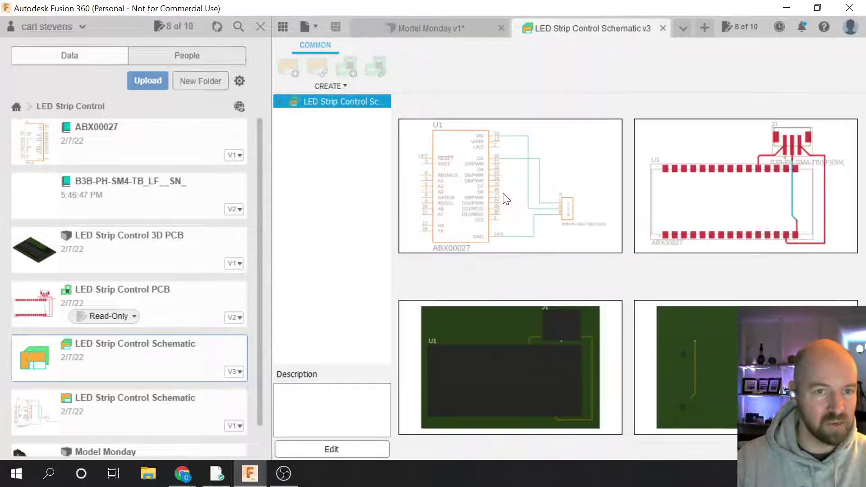
left_click(261, 26)
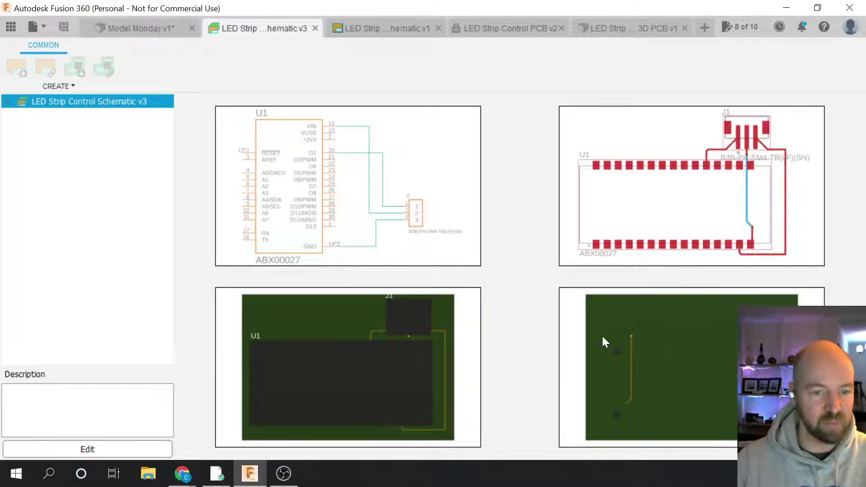
- View the LED Strip Control schematic, its PCB layout and the 3D PCB one after another
left_click(405, 26)
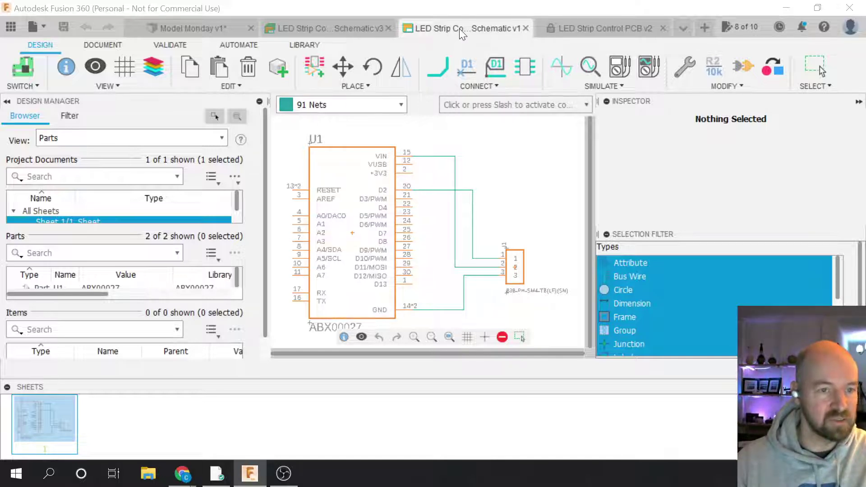
left_click(585, 25)
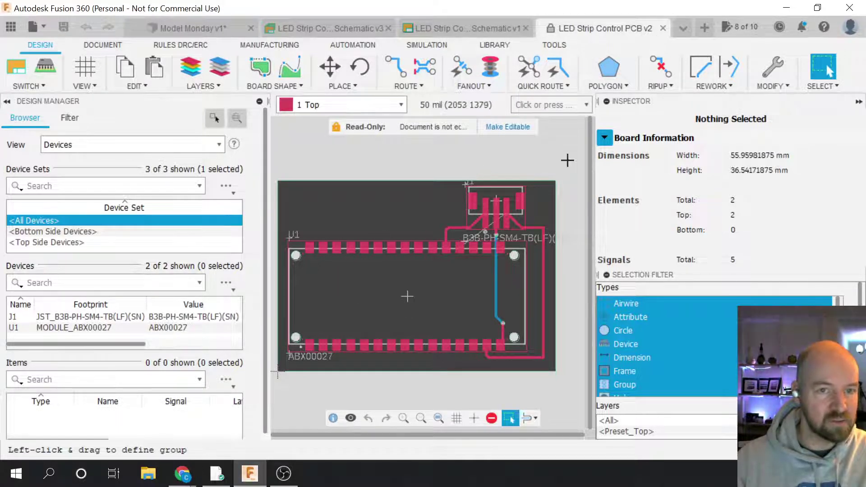
left_click(682, 28)
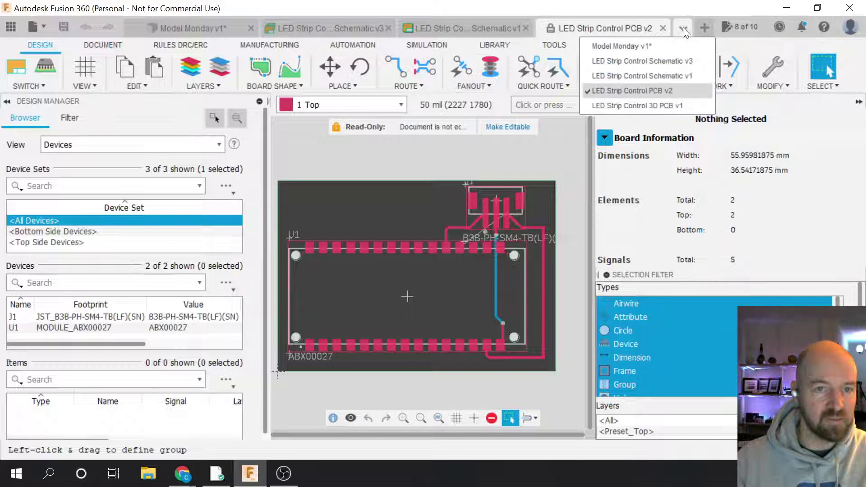
left_click(656, 106)
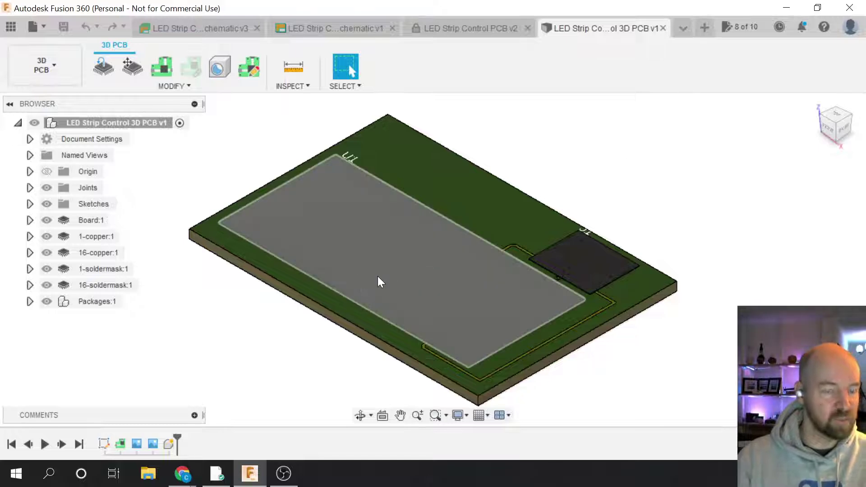
- Revisit the PCB layout and the schematic, ending on the LED Strip Control Schematic v3 overview
left_click(491, 27)
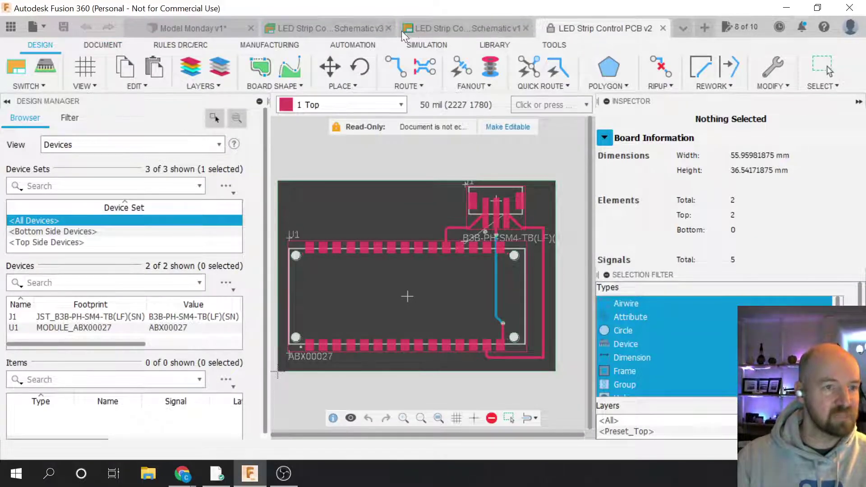
left_click(448, 28)
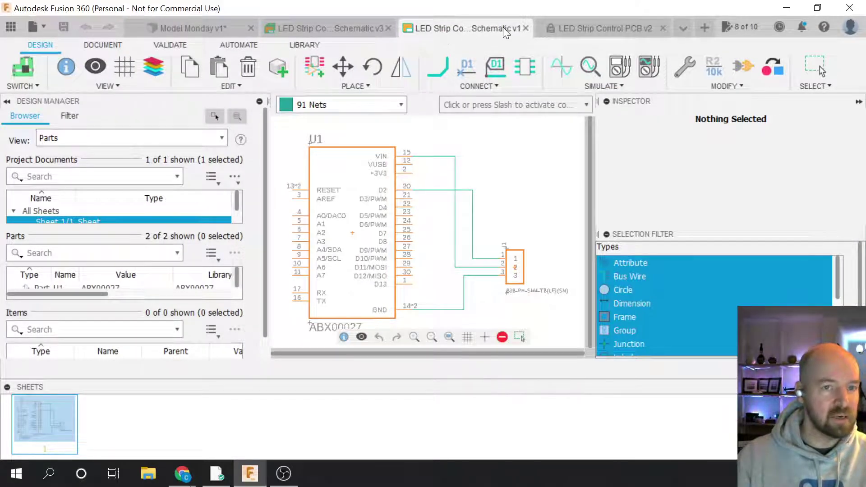
left_click(566, 26)
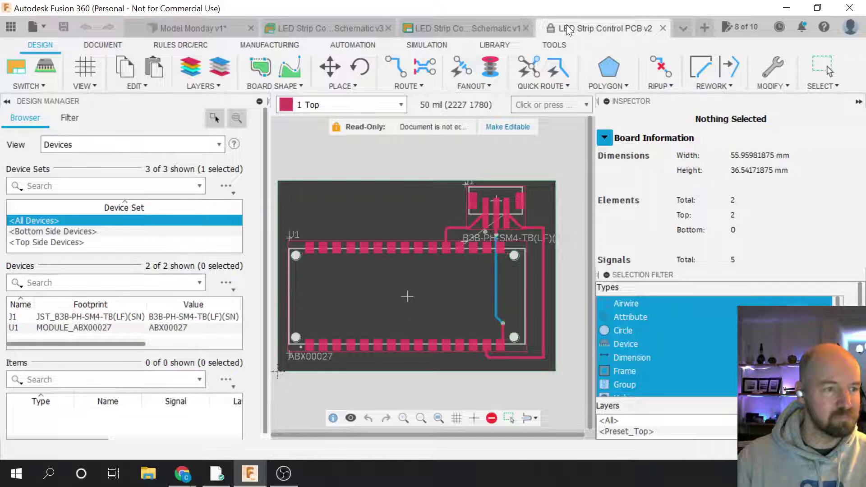
left_click(332, 31)
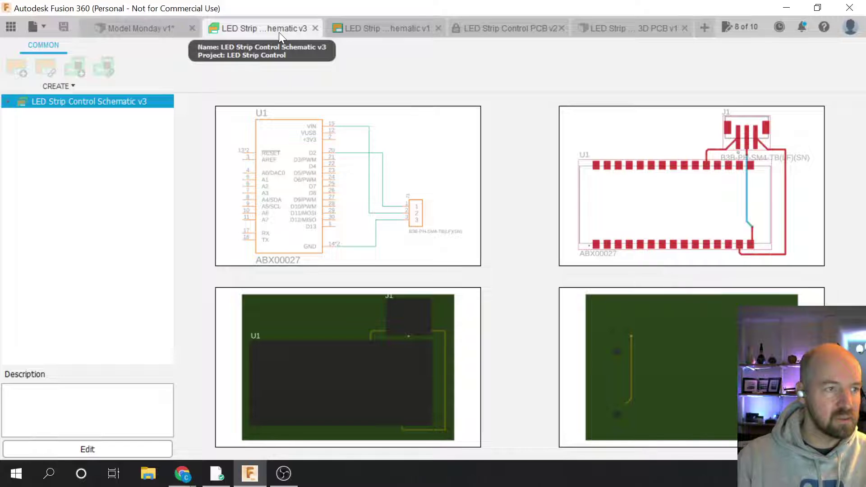
- Open the B3B-PH-SM4-TB_LF__SN_ component library from the project files
left_click(9, 28)
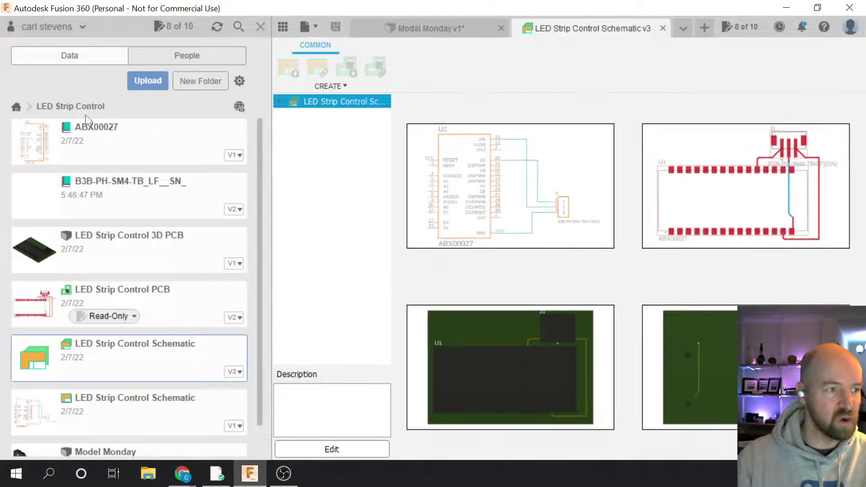
left_click(130, 138)
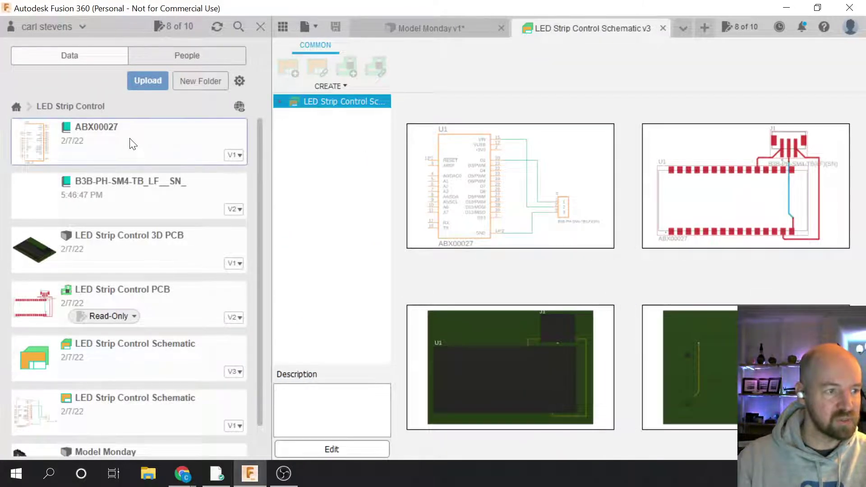
left_click(136, 196)
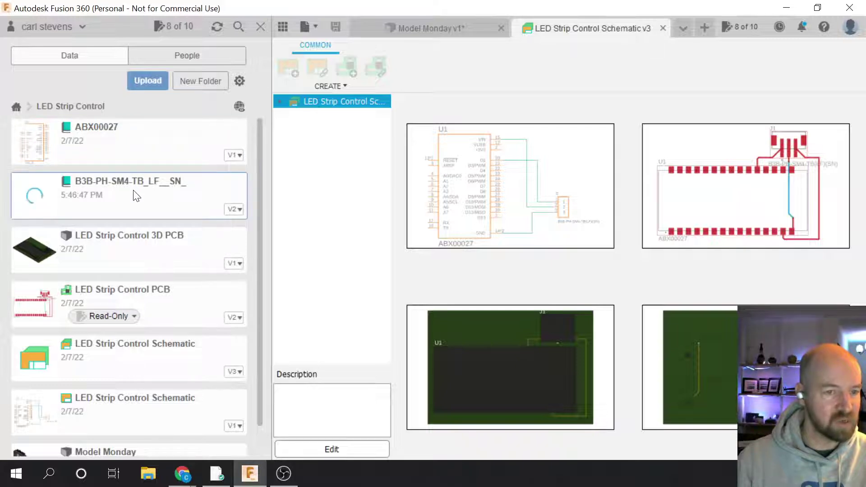
double_click(133, 191)
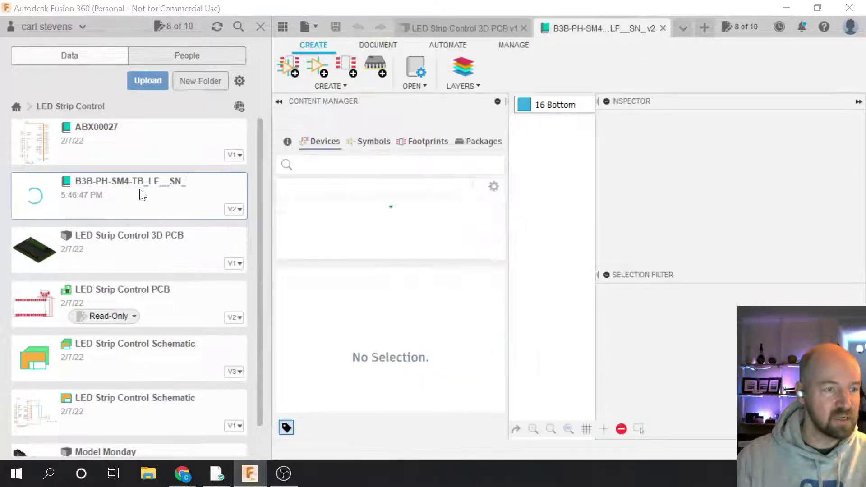
left_click(260, 27)
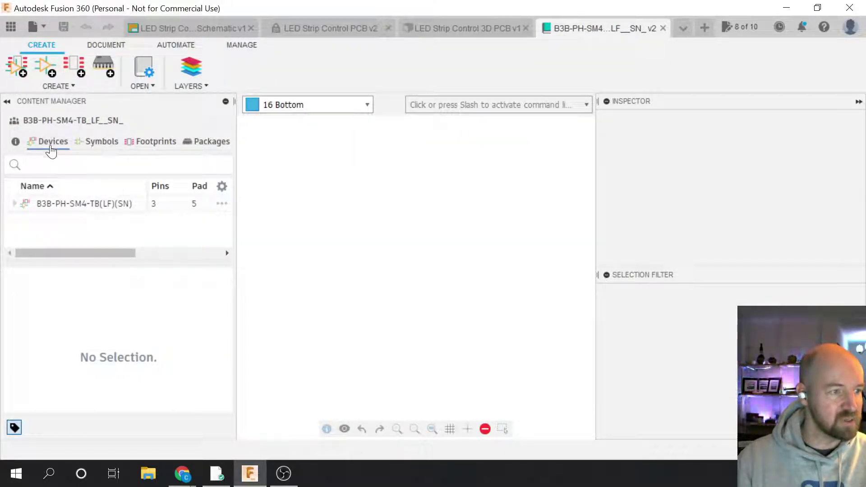
- Inspect the connector library's device, symbol, JST_B3B-PH-SM4-TB(LF)(SN) footprint and package entries
left_click(75, 208)
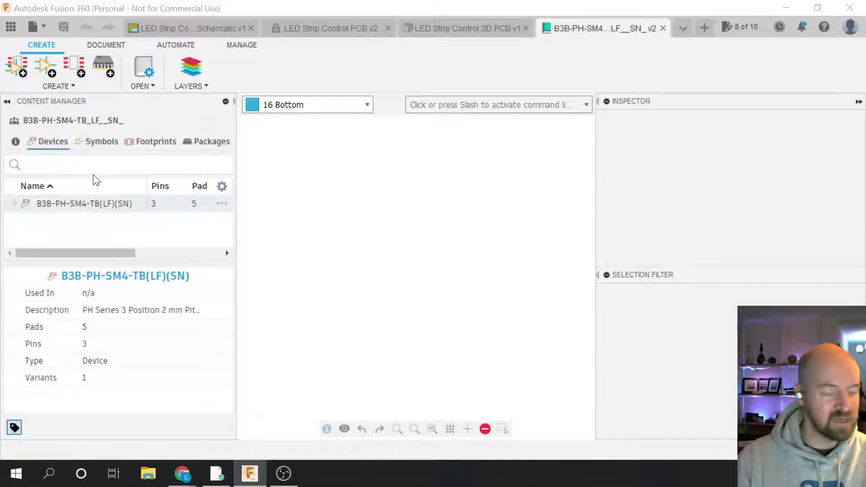
left_click(102, 143)
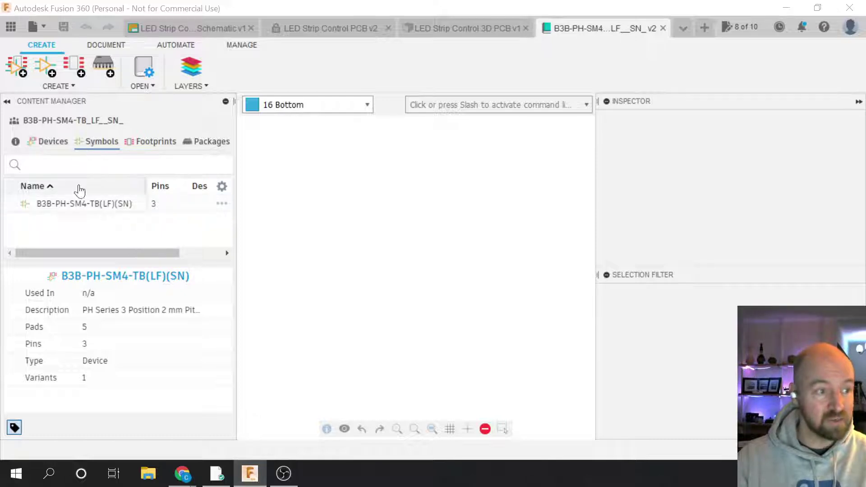
left_click(143, 141)
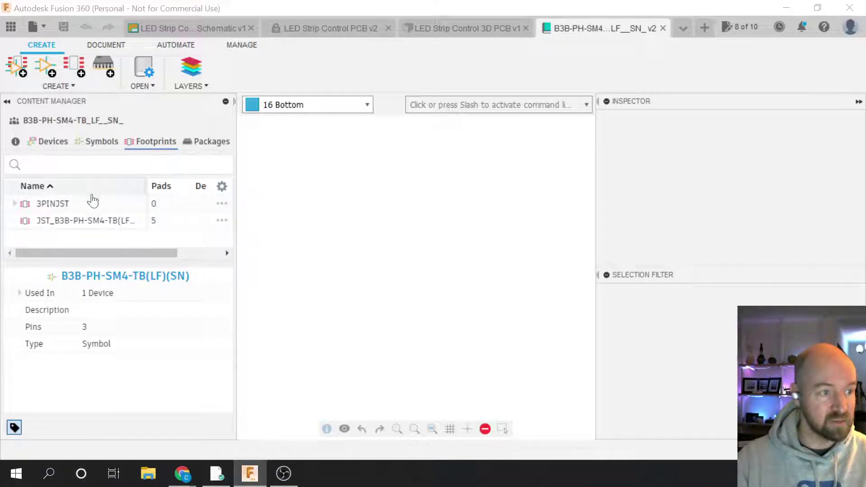
left_click(72, 220)
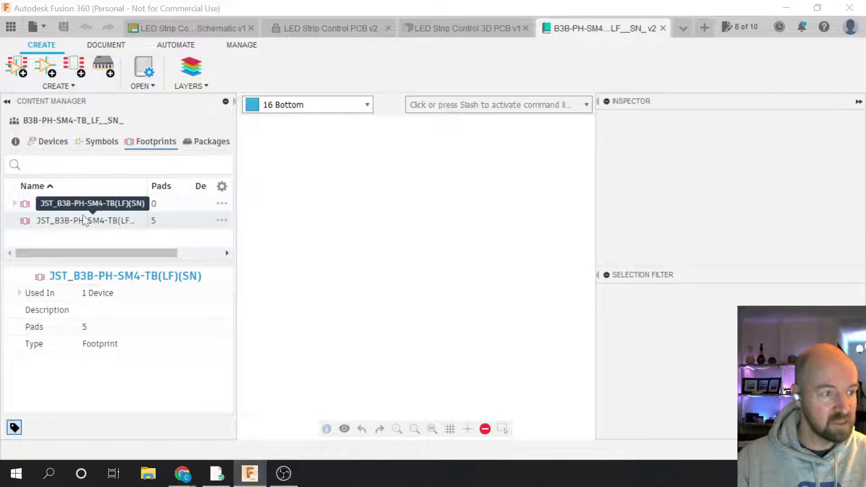
left_click(206, 144)
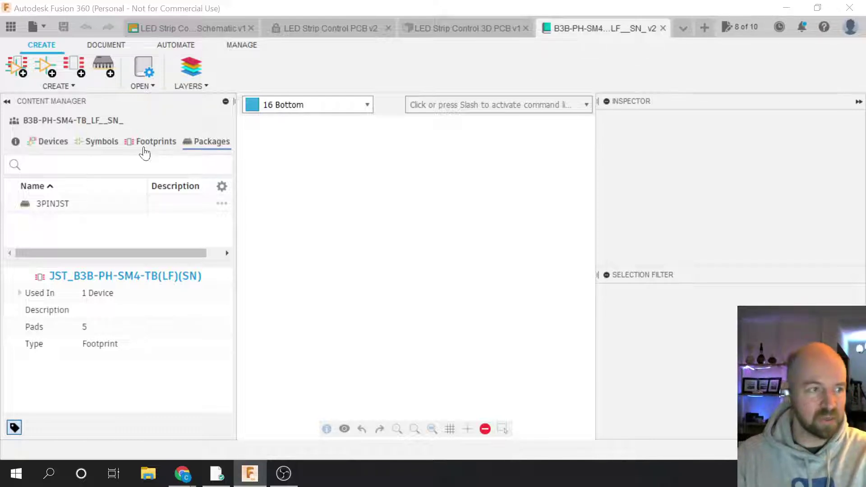
- Close the connector library and all LED Strip Control documents, leaving only the Model Monday design open
left_click(662, 28)
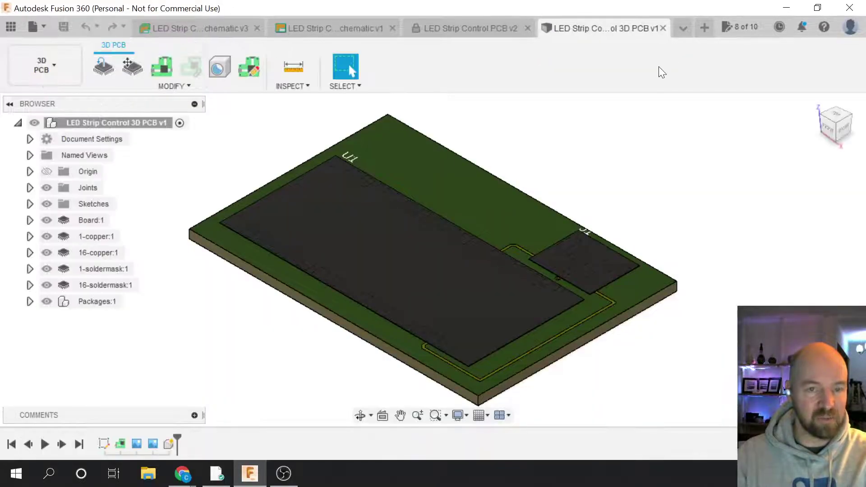
left_click(662, 28)
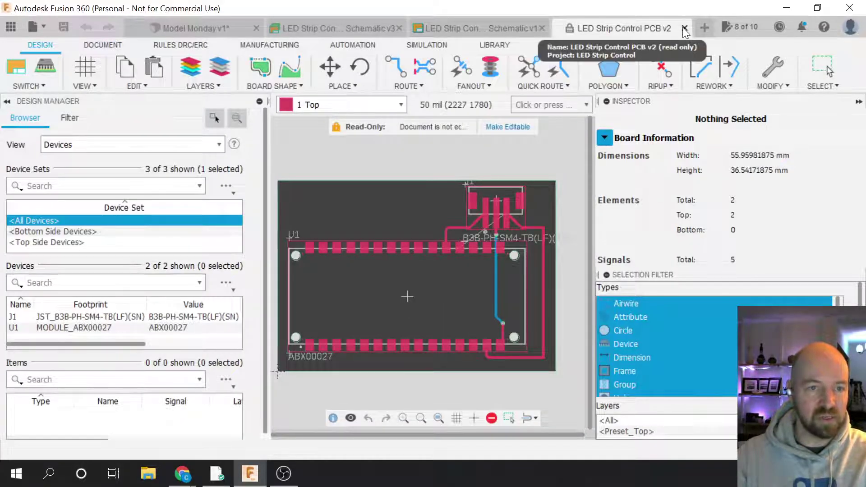
left_click(683, 28)
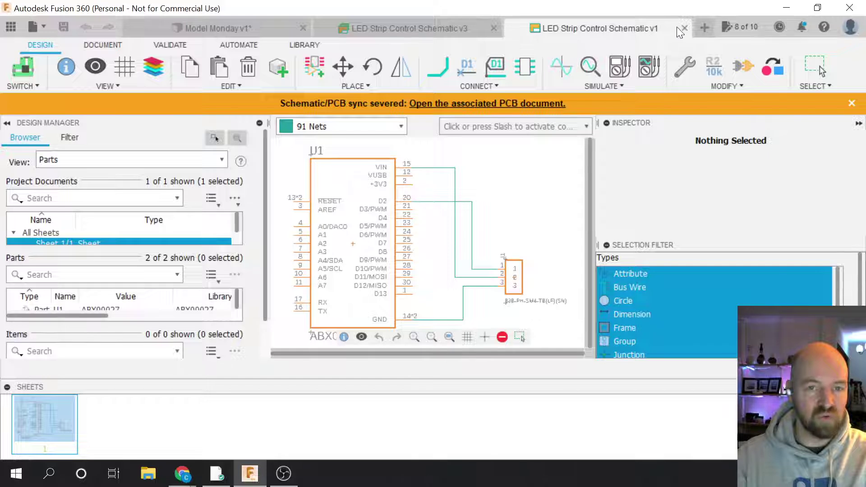
left_click(681, 27)
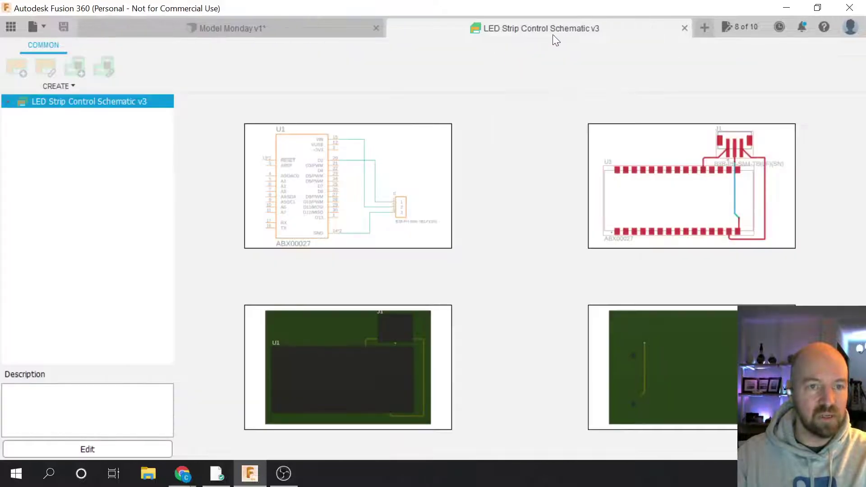
left_click(683, 28)
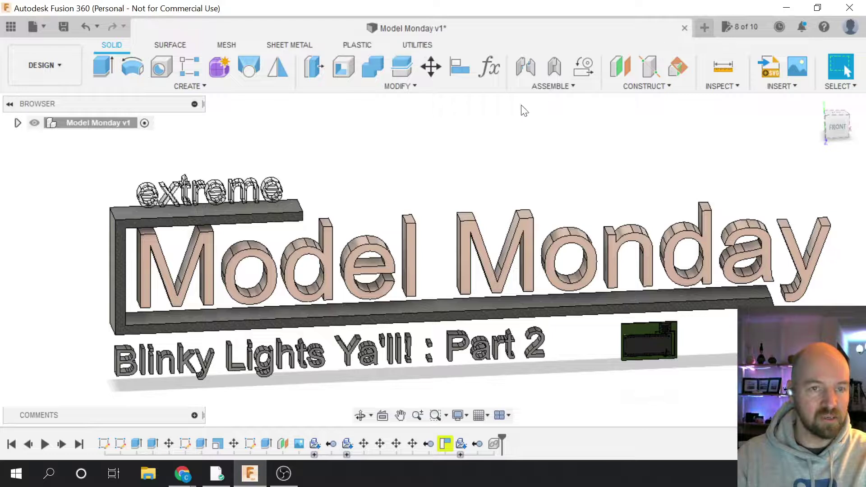
- Create a new blank design document
left_click(704, 28)
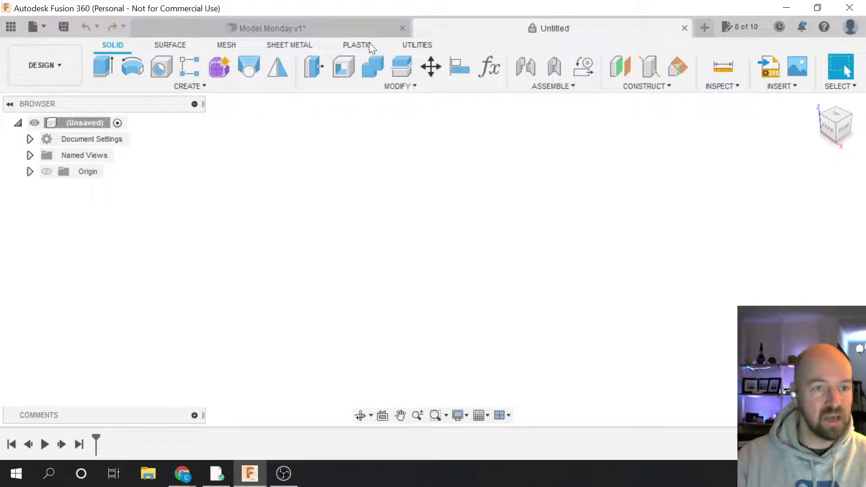
- Close the blank untitled design, and close the Model Monday design, saving it with the version description "User Saved"
left_click(684, 28)
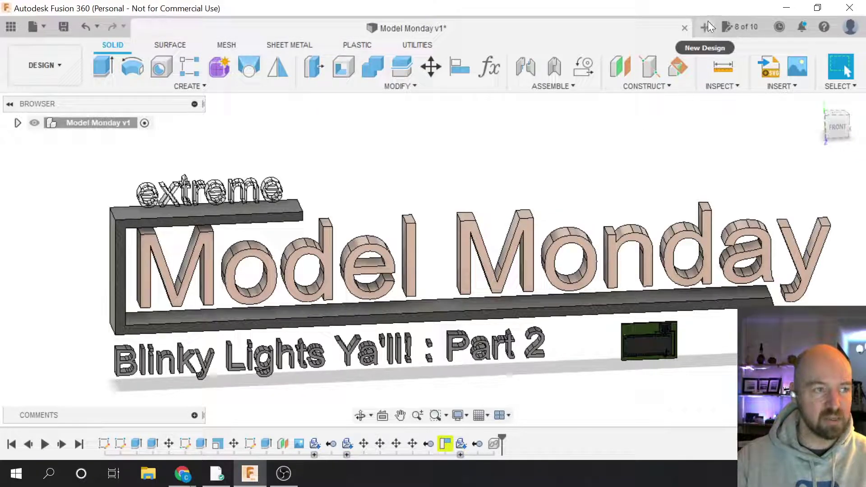
left_click(684, 28)
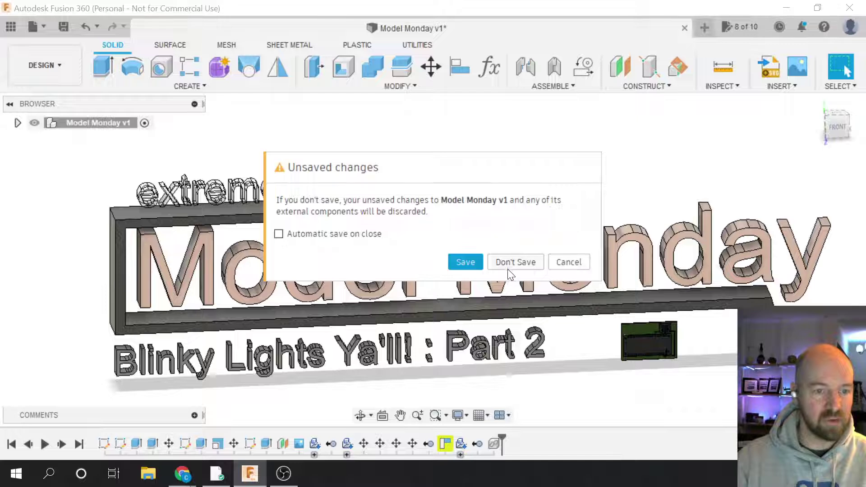
left_click(461, 263)
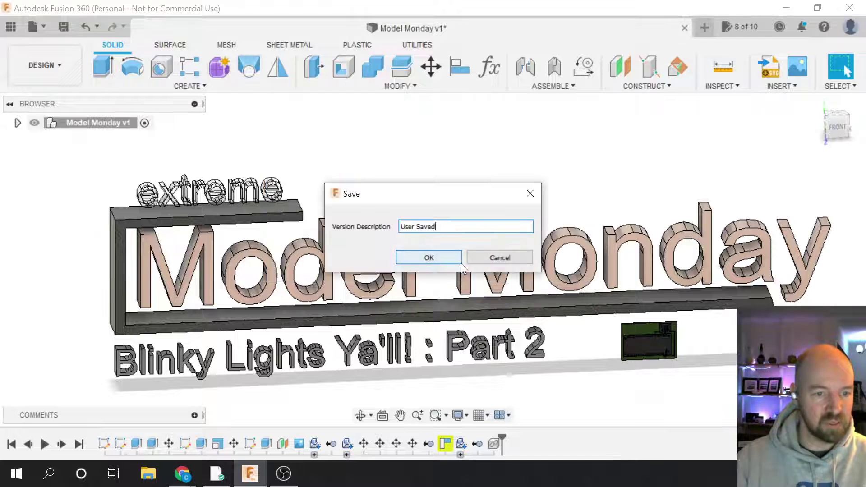
left_click(428, 258)
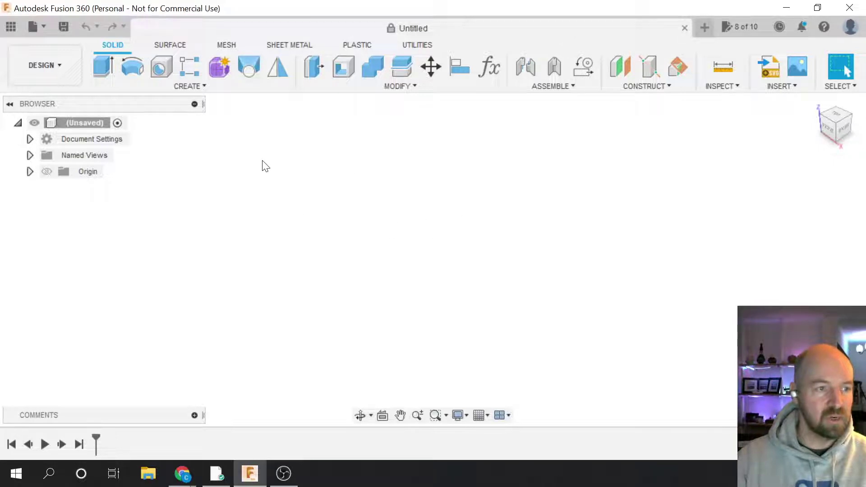
- Create an active standard internal component named "PCB Board and Parts" in the untitled design
left_click(199, 86)
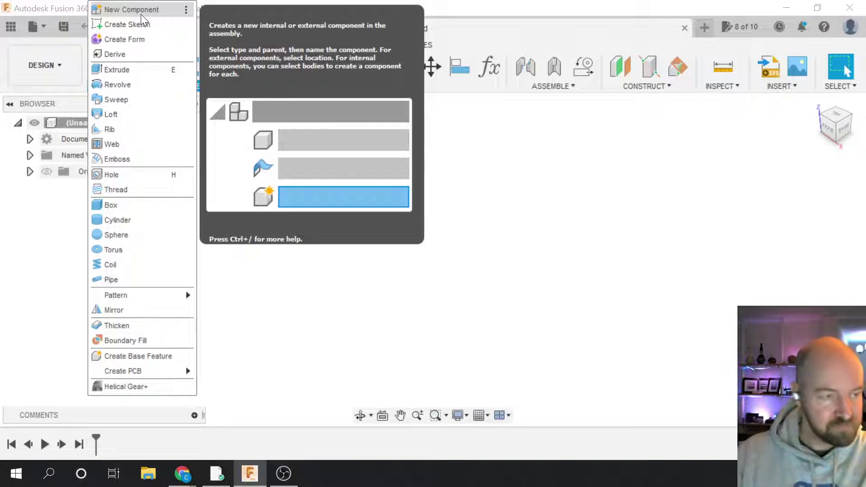
left_click(141, 12)
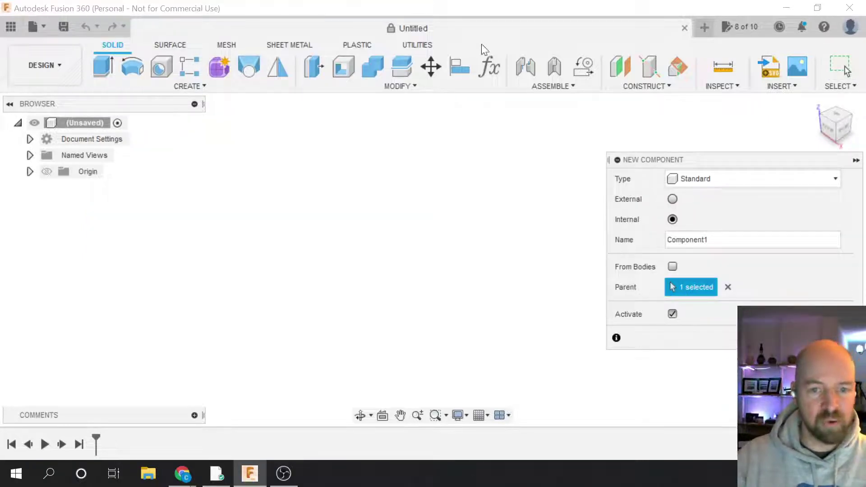
left_click_drag(734, 163, 677, 159)
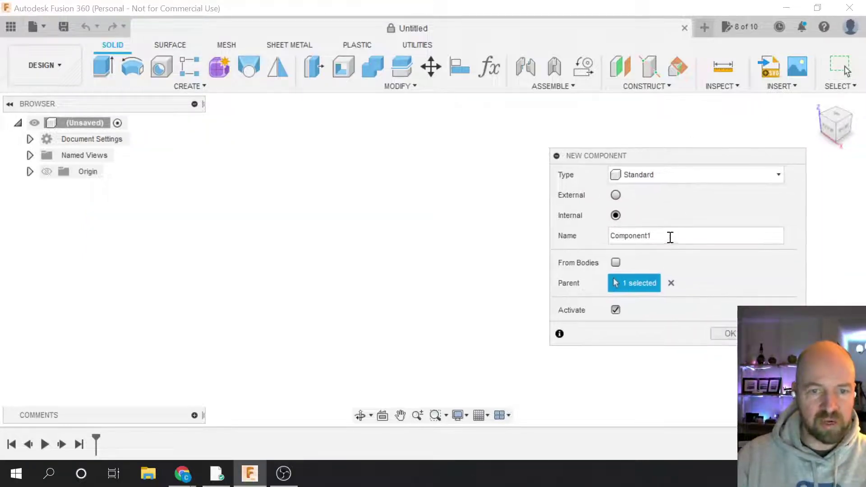
left_click(663, 235)
left_click(670, 234)
double_click(670, 233)
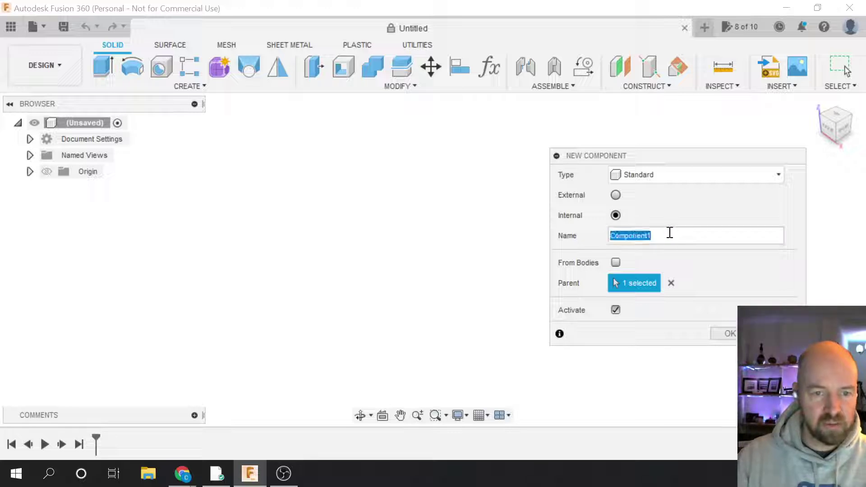
type("P")
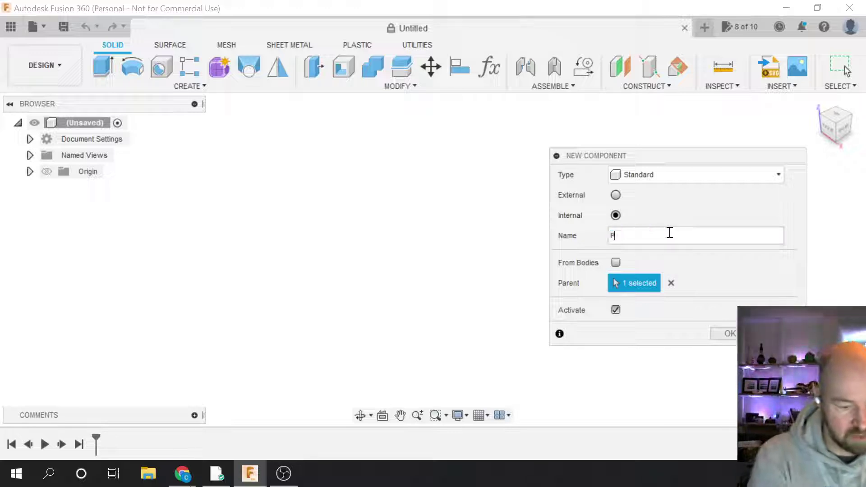
type("CB B")
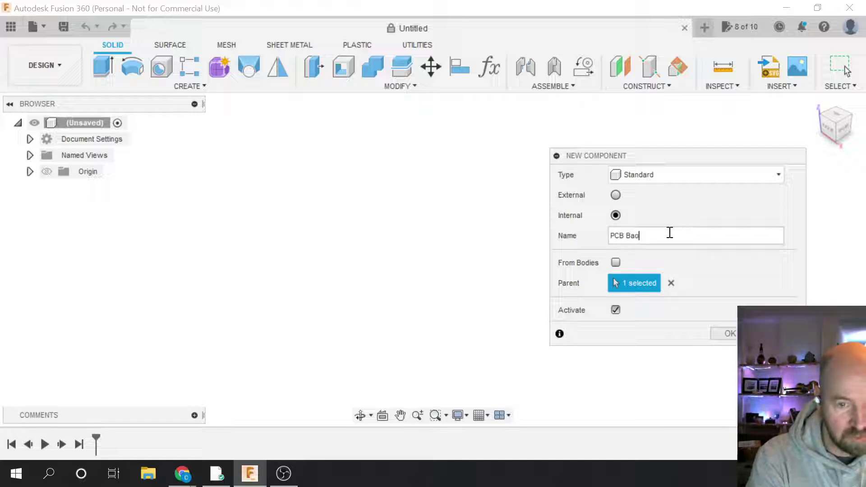
type("oard ")
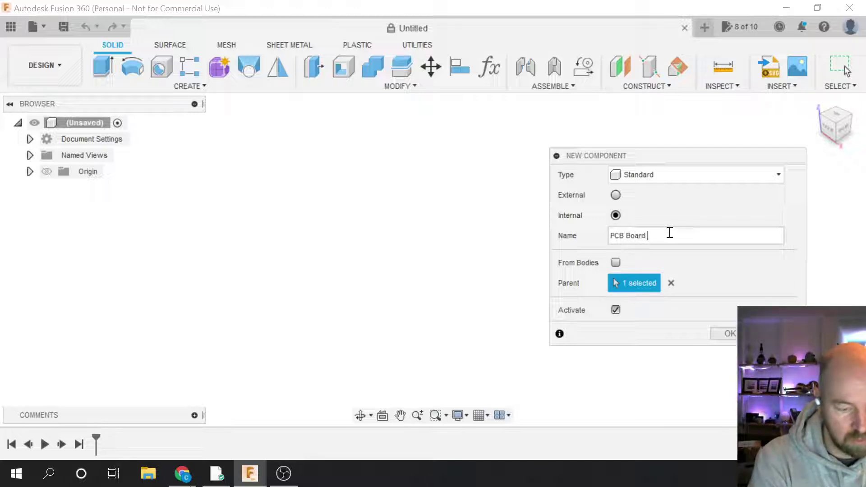
type("and Parts")
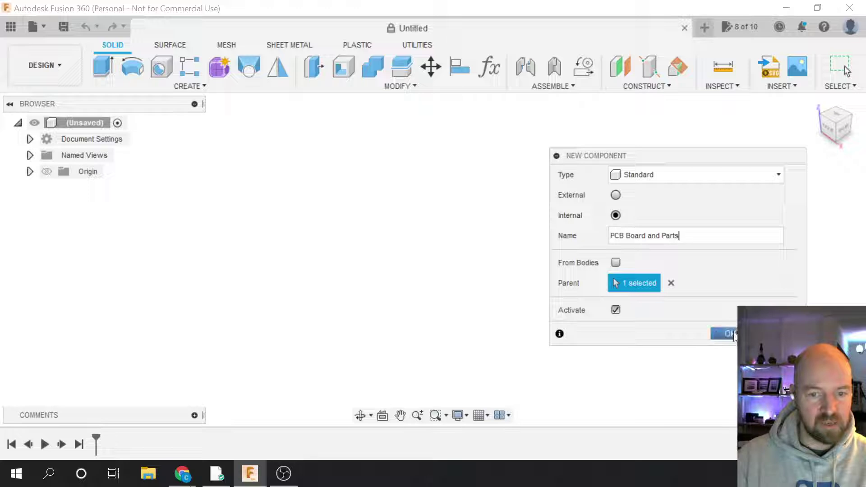
left_click(727, 333)
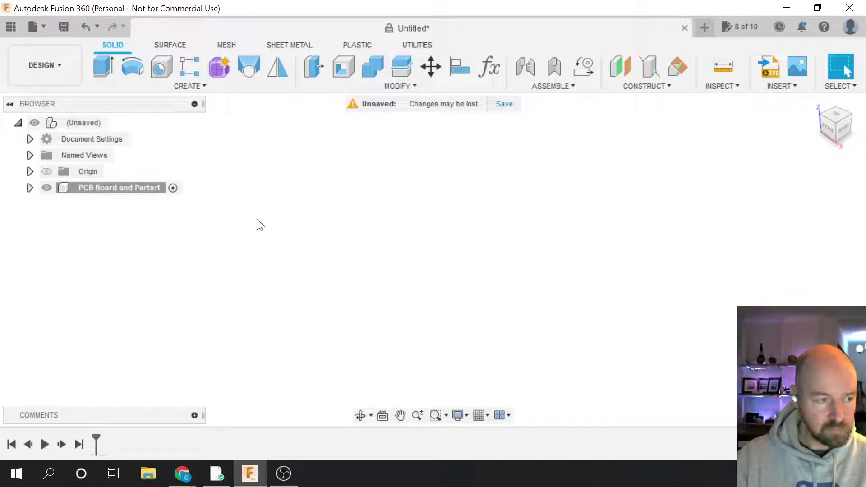
left_click(133, 190)
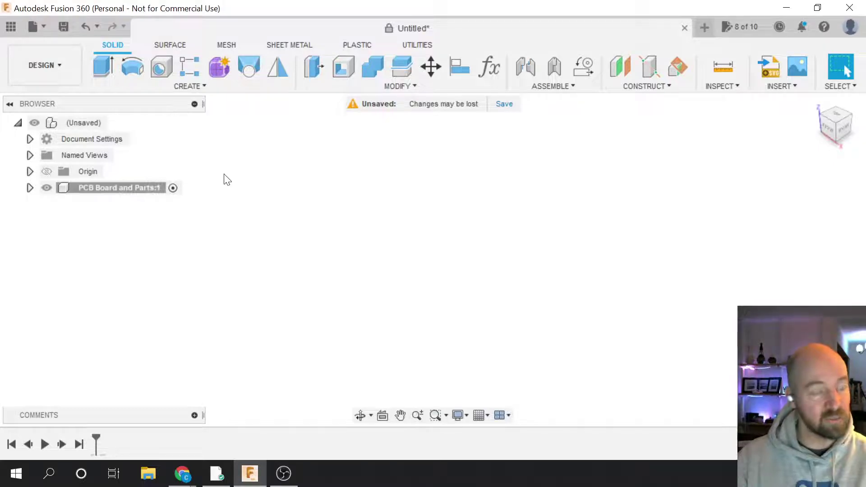
- Try to insert the LED Strip Control 3D PCB file from the project into the unsaved design
left_click(14, 29)
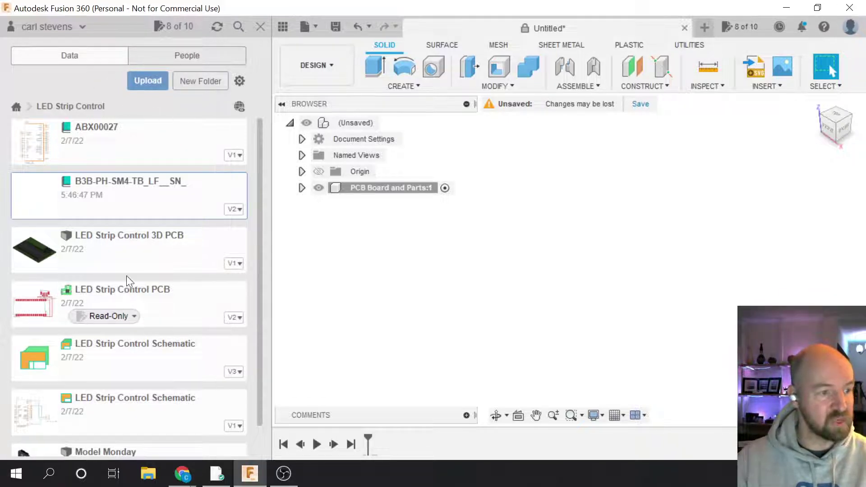
right_click(163, 253)
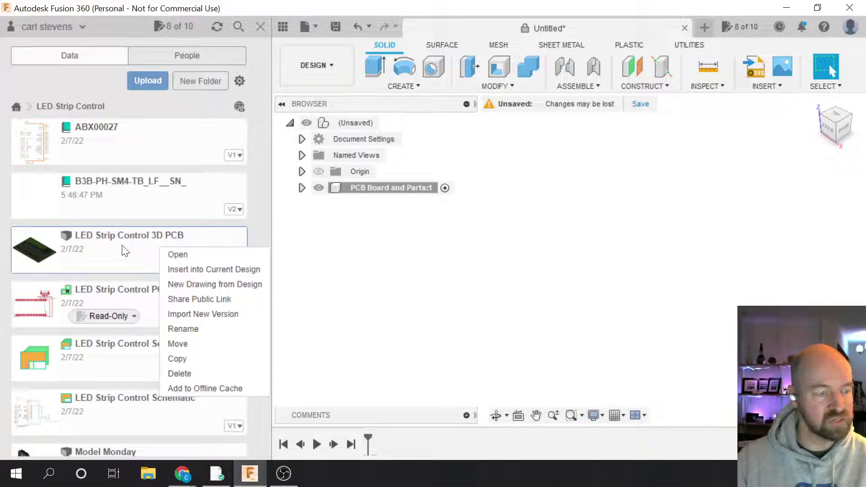
left_click(220, 269)
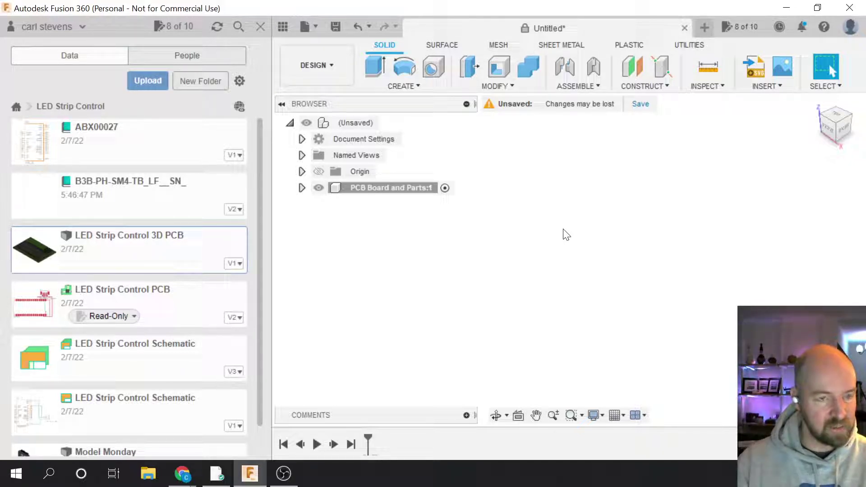
- Save the design as "LED Strip Control" in the LED Strip Control project folder
left_click(335, 28)
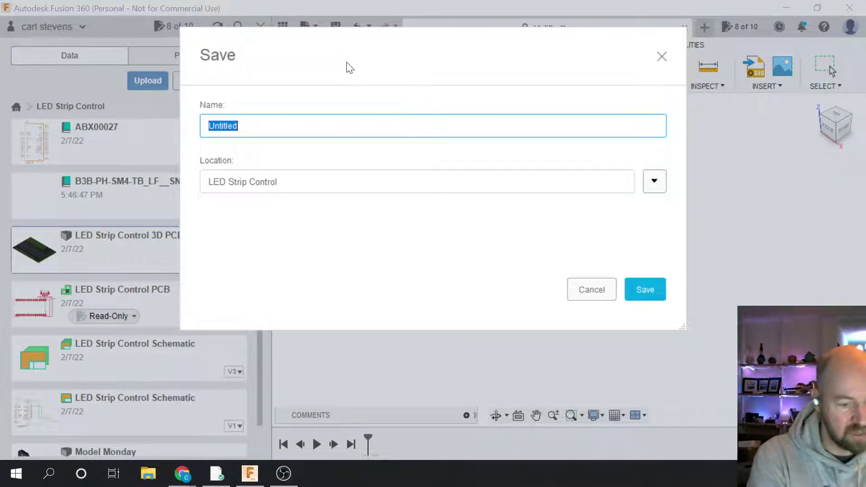
type("LED St")
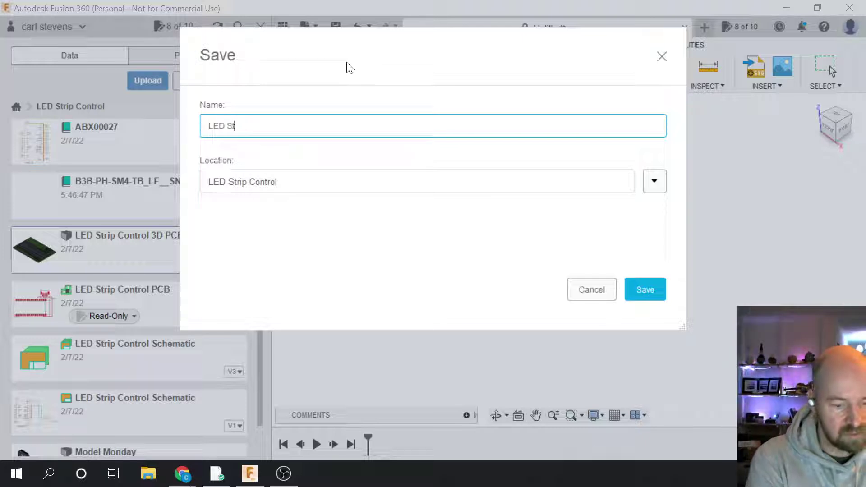
type("rip Con")
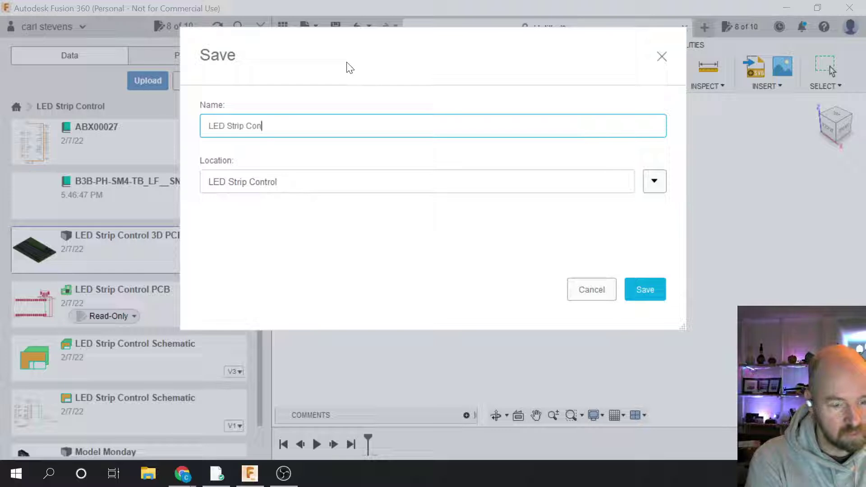
type("trol")
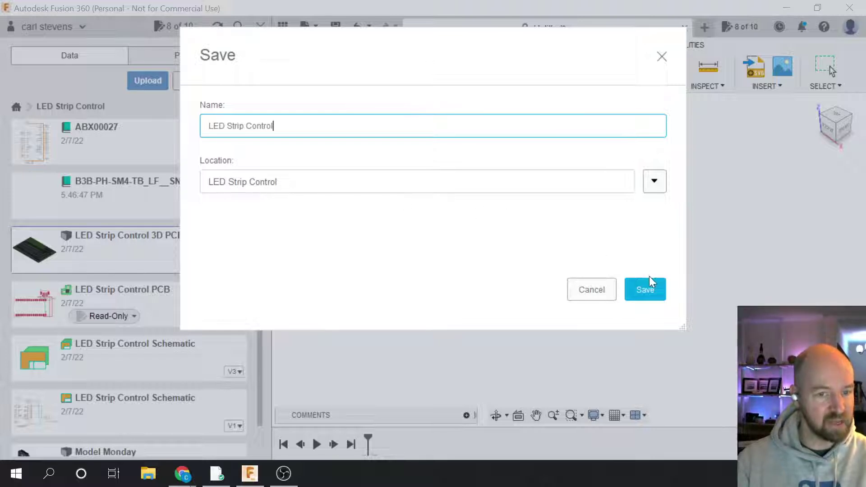
left_click(644, 290)
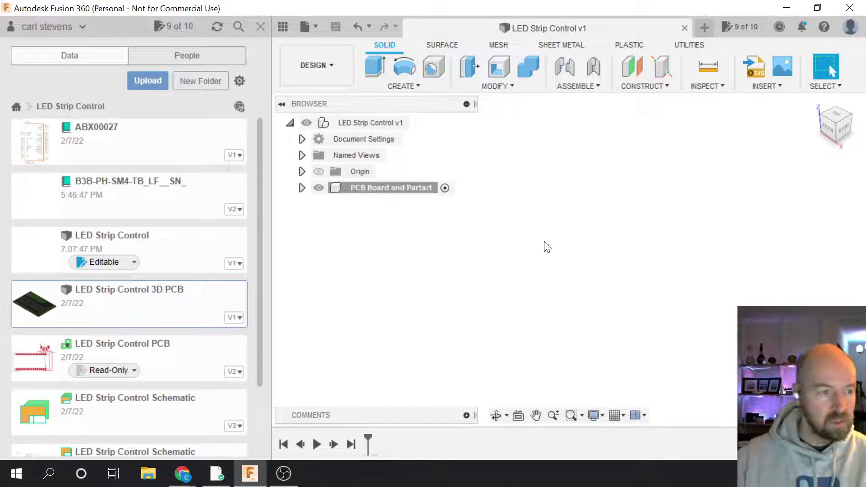
- Insert the LED Strip Control 3D PCB into the PCB Board and Parts component, keeping its default position and orientation
right_click(174, 297)
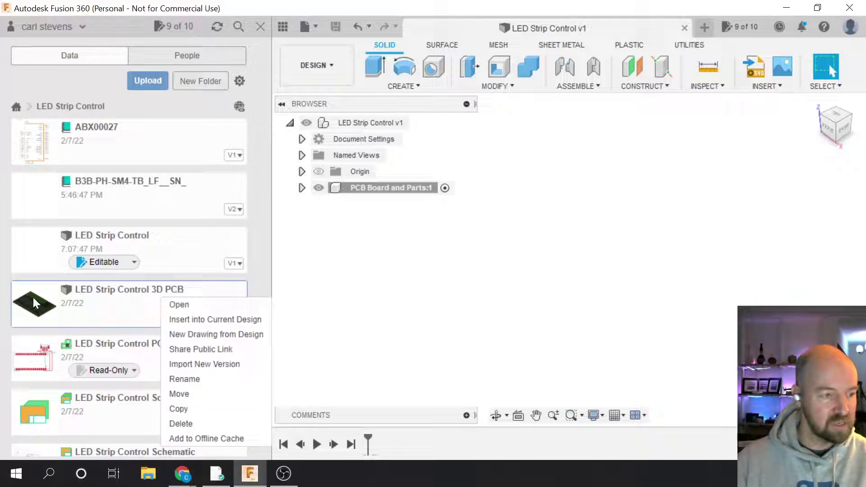
left_click(196, 319)
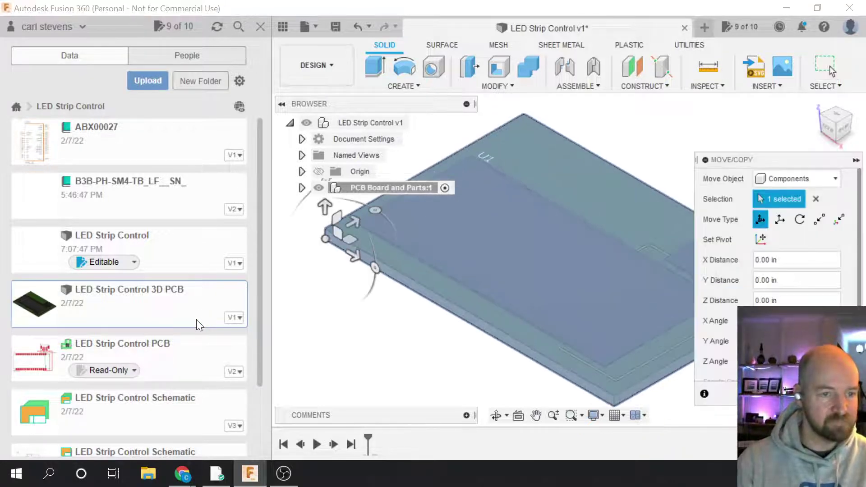
scroll(488, 294, "down", 2)
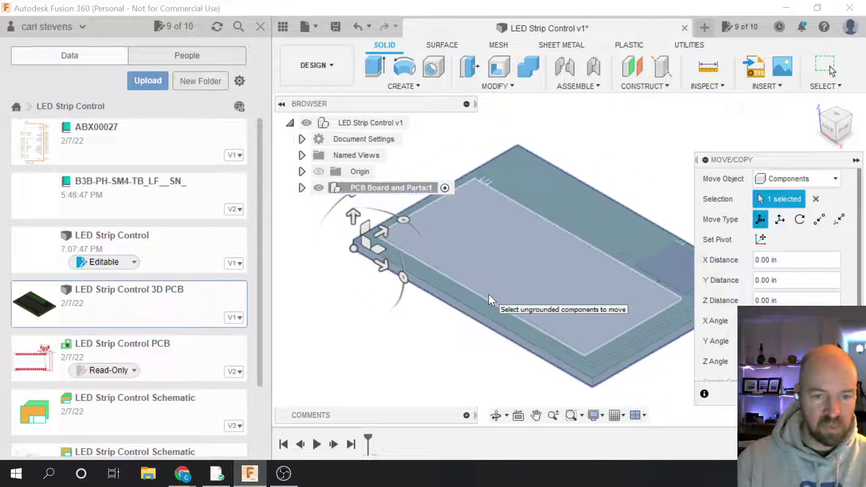
scroll(488, 294, "down", 2)
scroll(579, 340, "down", 3)
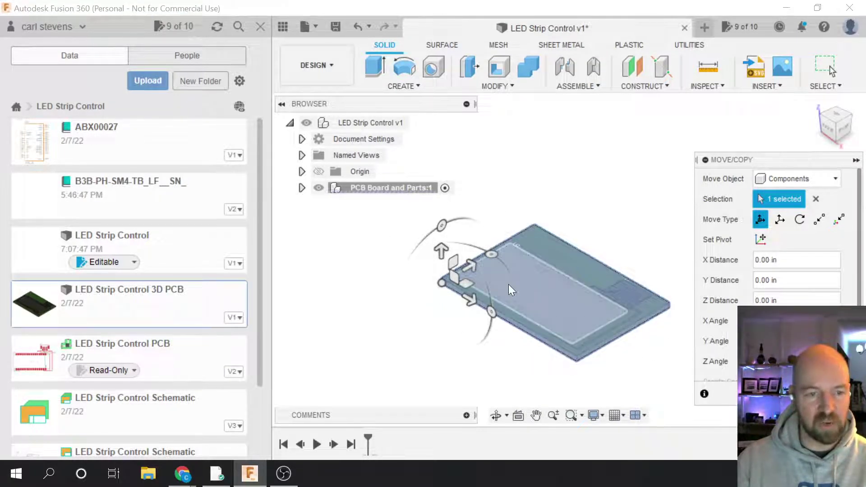
mouse_move(472, 268)
left_mouse_down()
mouse_move(501, 246)
mouse_move(468, 269)
mouse_move(460, 258)
left_mouse_up()
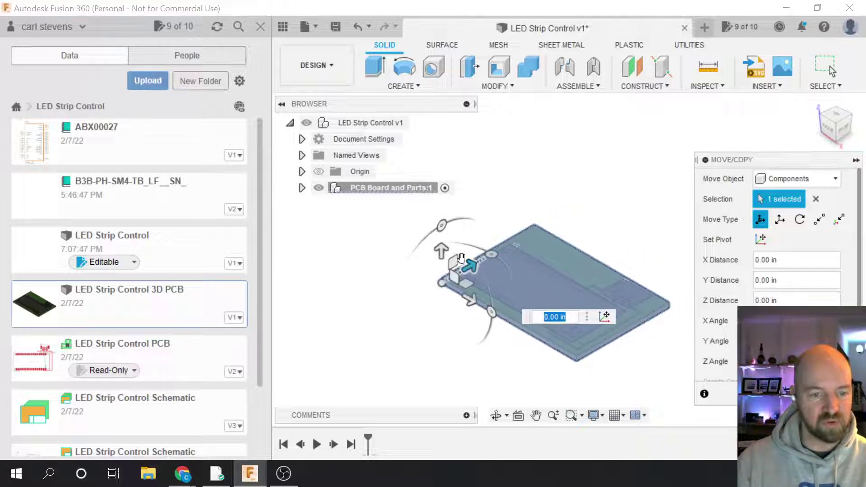
right_click(147, 302)
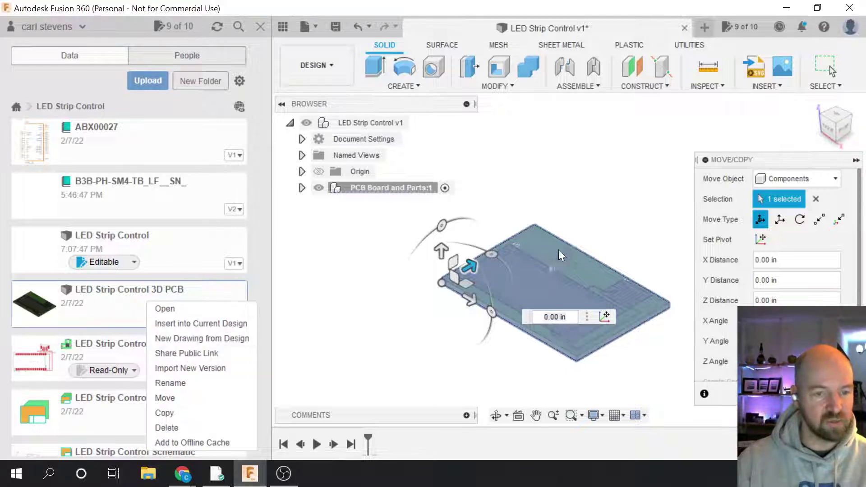
left_click(593, 249)
left_click_drag(730, 160, 737, 156)
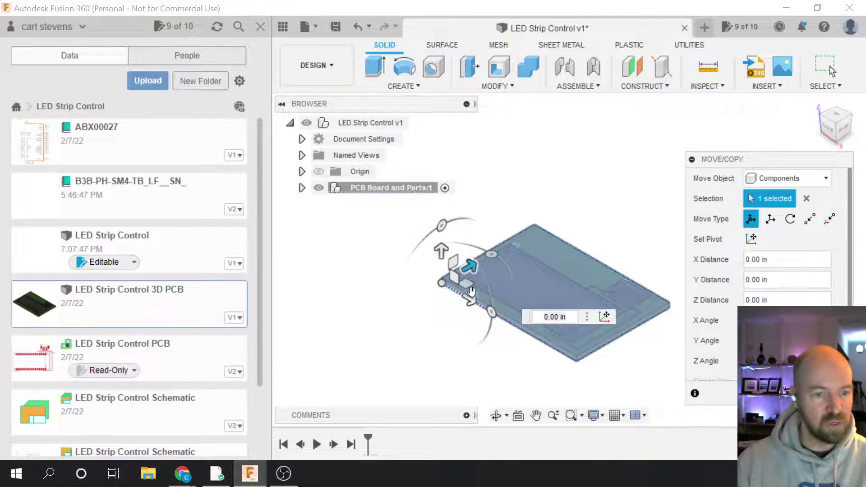
left_click_drag(470, 298, 491, 312)
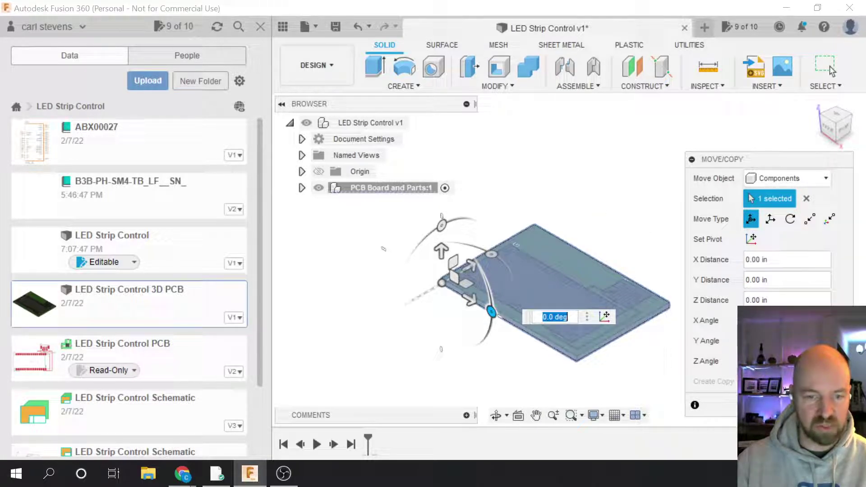
left_click(832, 71)
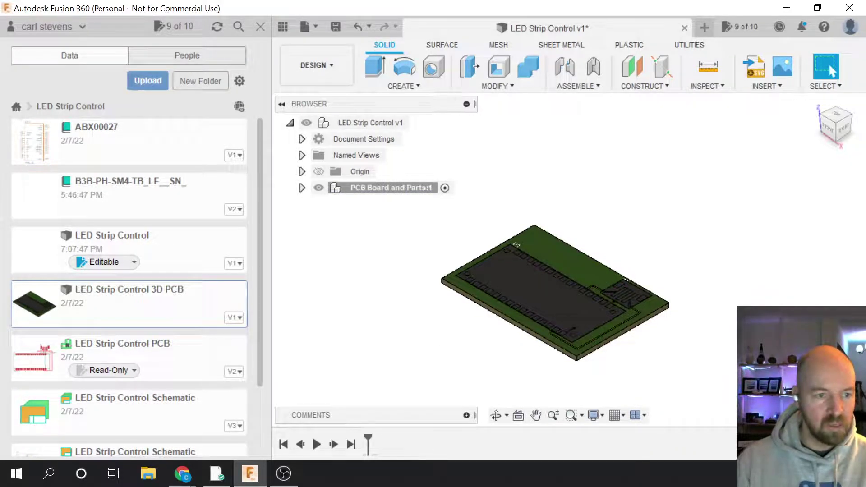
scroll(787, 342, "down", 1)
scroll(511, 325, "up", 1)
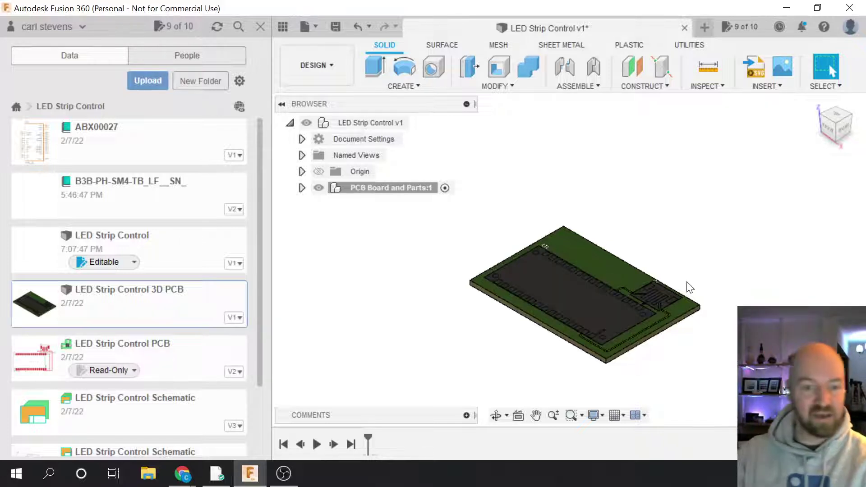
left_click(176, 201)
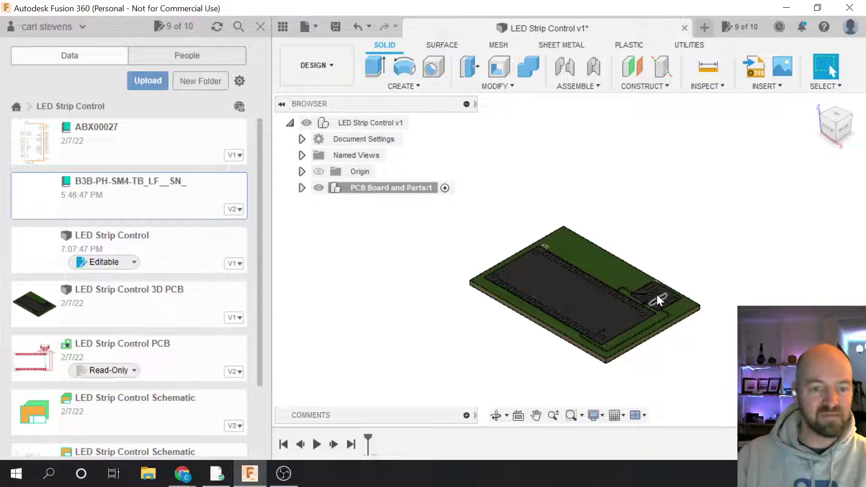
left_click(595, 314)
key("Escape")
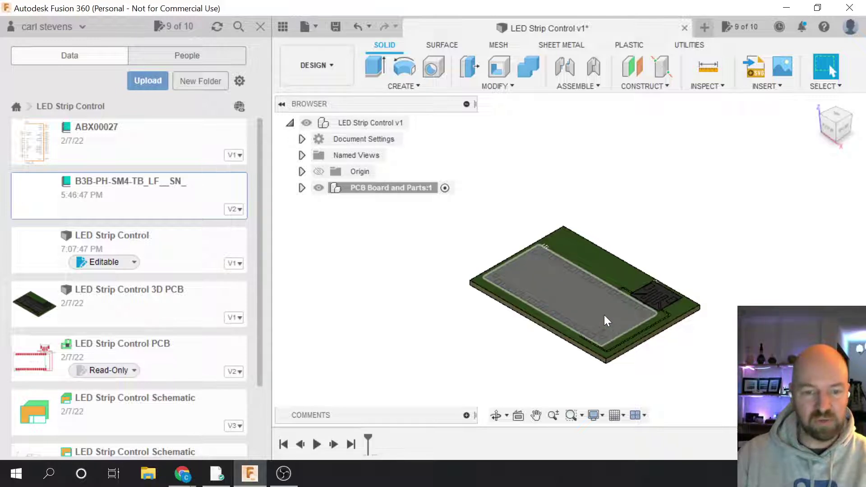
scroll(604, 316, "down", 1)
scroll(604, 315, "down", 1)
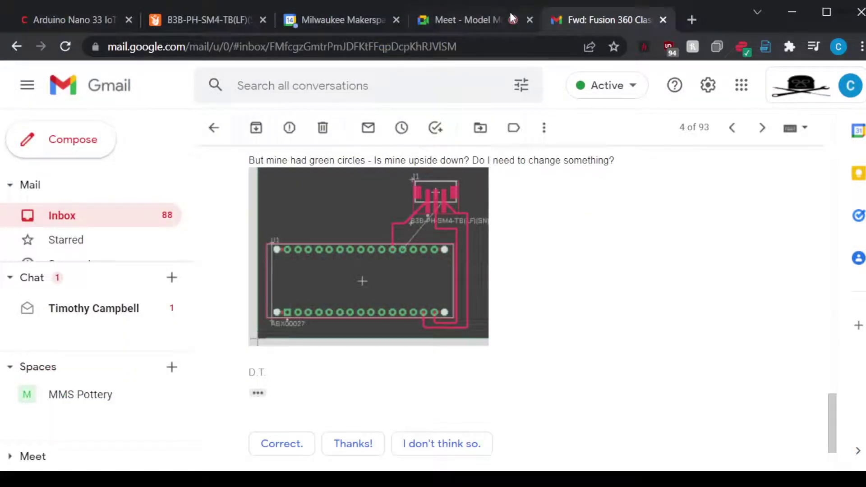
- Share the SnapEDA page link for the B3B-PH-SM4-TB(LF)(SN) connector in the Google Meet call chat
left_click(511, 18)
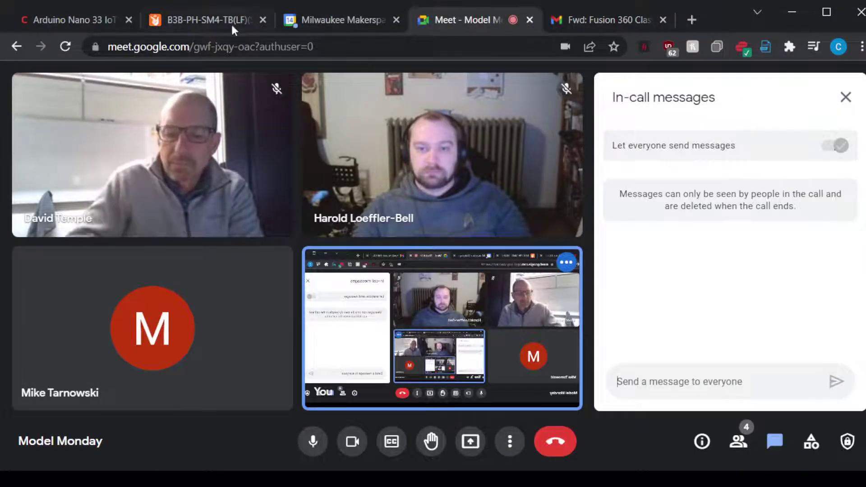
left_click(200, 20)
left_click(247, 53)
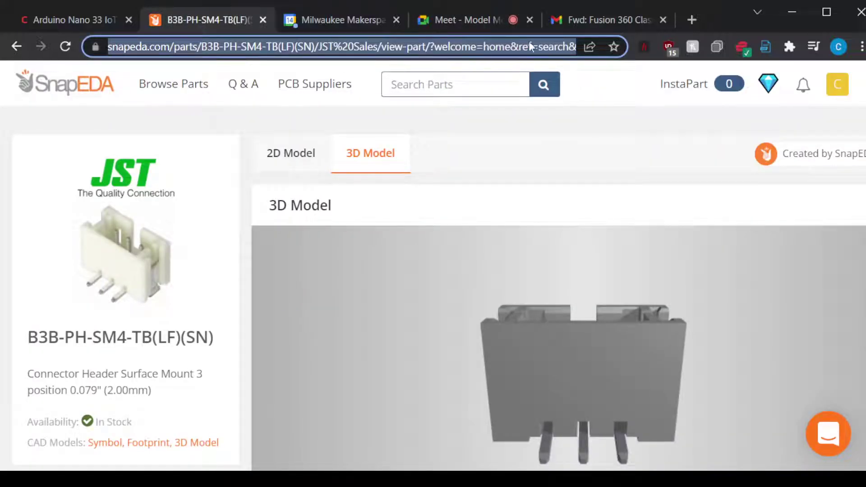
left_click(486, 19)
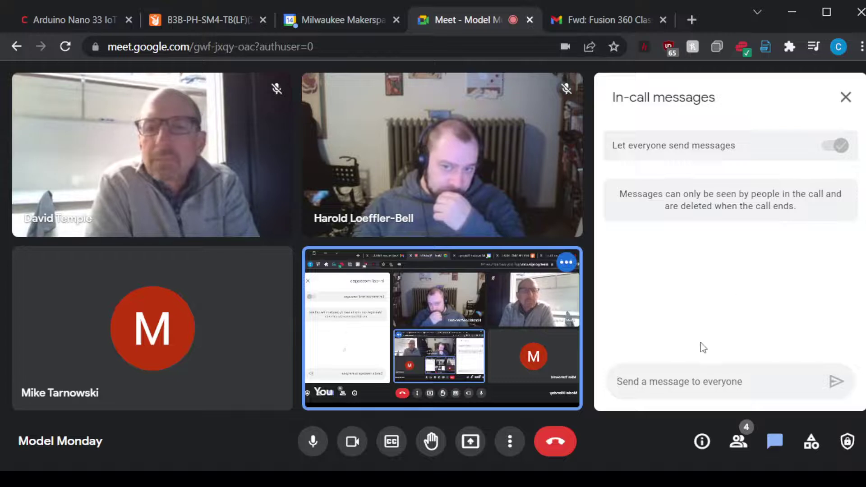
left_click(684, 383)
type("https://www.snapeda.com/parts/B3B-PH-SM4-TB(LF)(SN)/JST%20Sales/view-part/?welcome=home&ref=search&t=b3b-ph-sm4-tb")
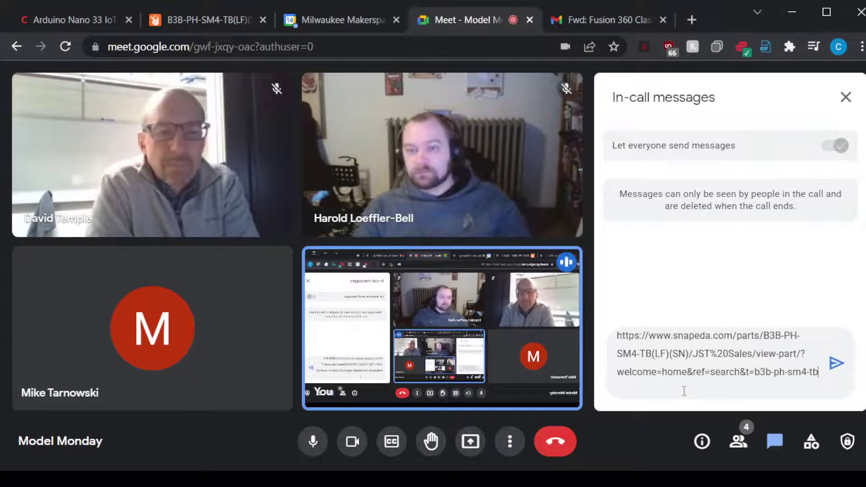
key("Return")
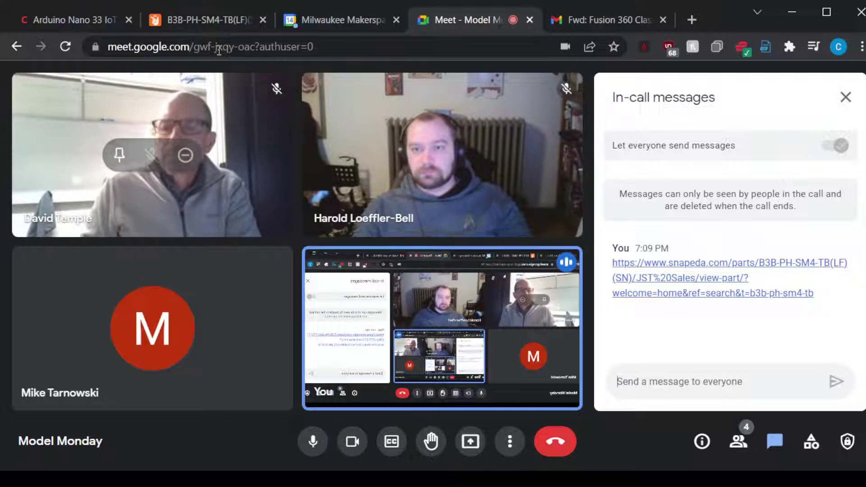
- Download the 3D model of the B3B-PH-SM4-TB(LF)(SN) connector from its SnapEDA page and return to the Google Meet call
left_click(215, 20)
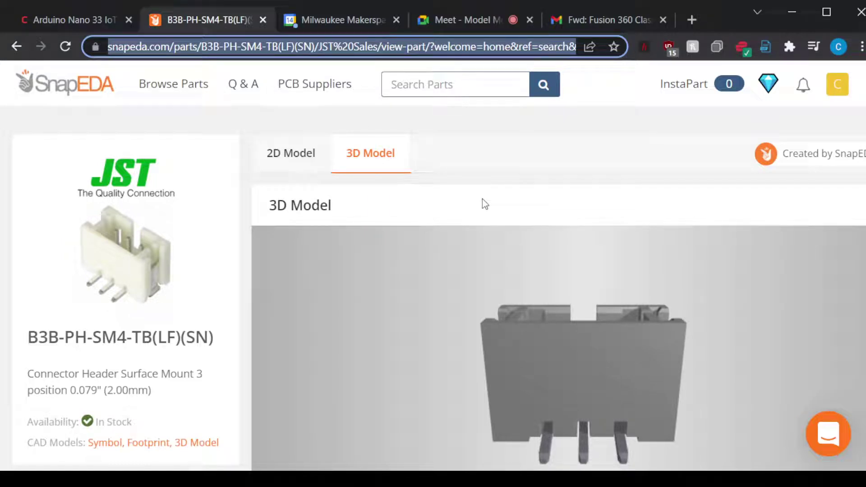
left_click(293, 153)
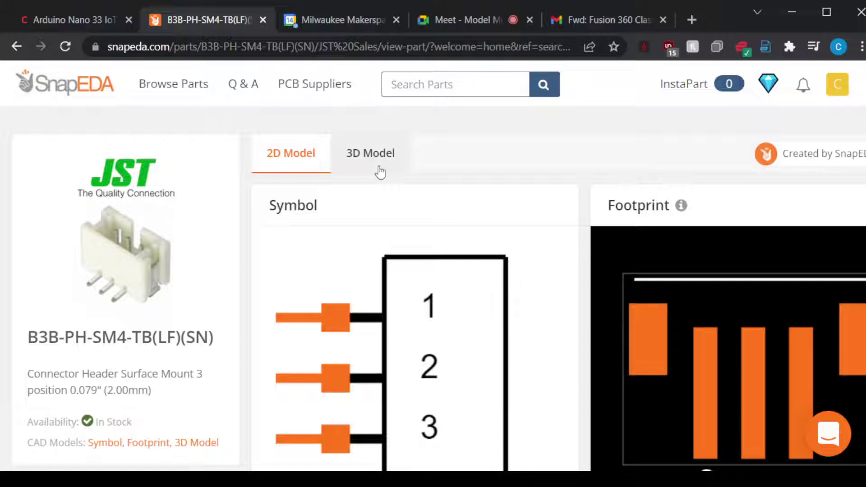
scroll(380, 173, "down", 2)
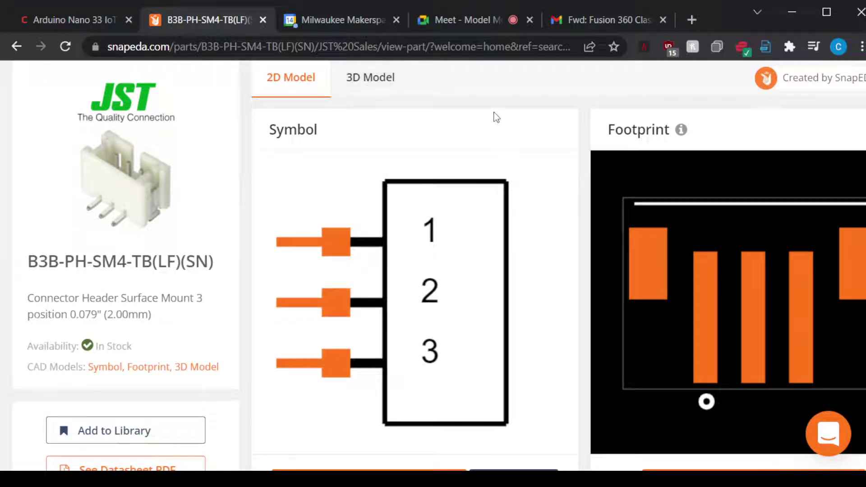
left_click(377, 76)
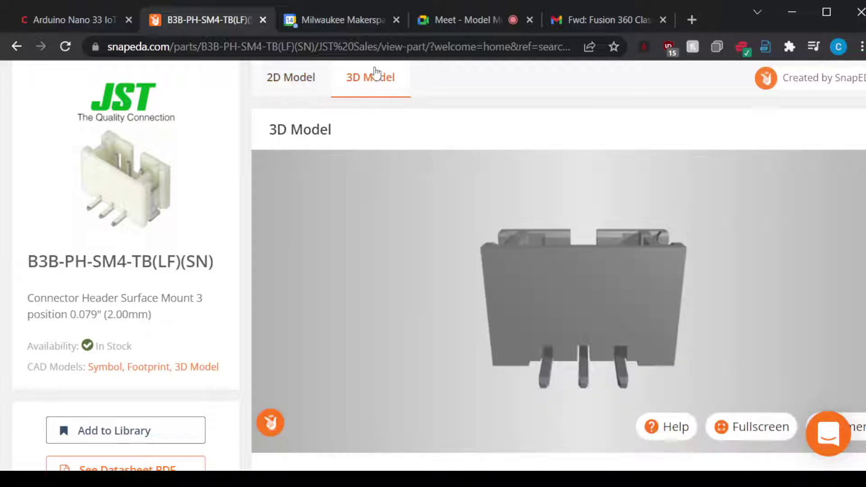
scroll(862, 116, "down", 2)
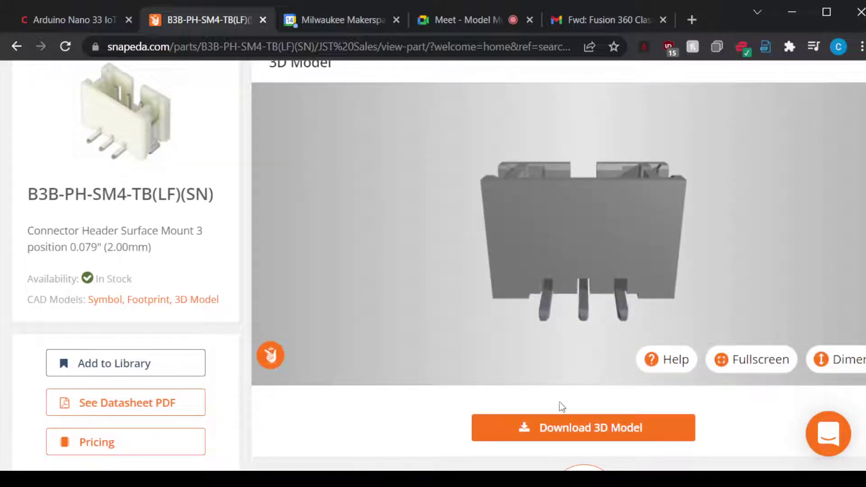
left_click(575, 428)
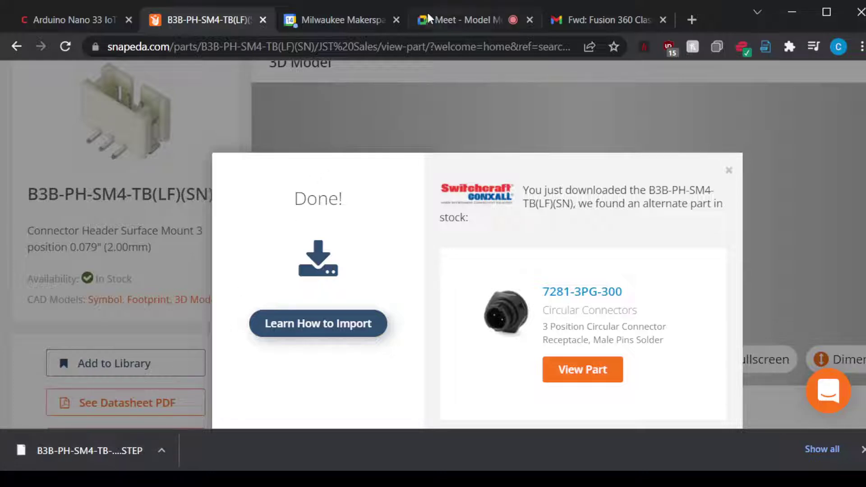
left_click(458, 21)
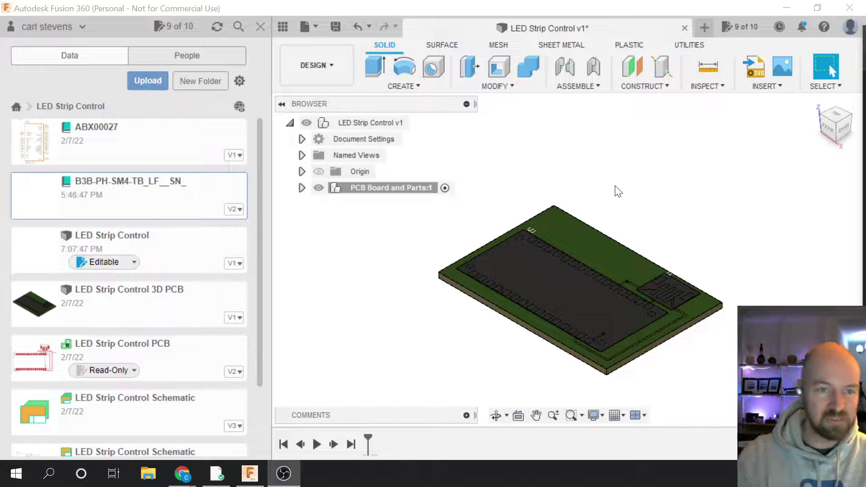
- Switch to Fusion 360 and look through the files in the LED Strip Control project
left_click(311, 26)
left_click(311, 25)
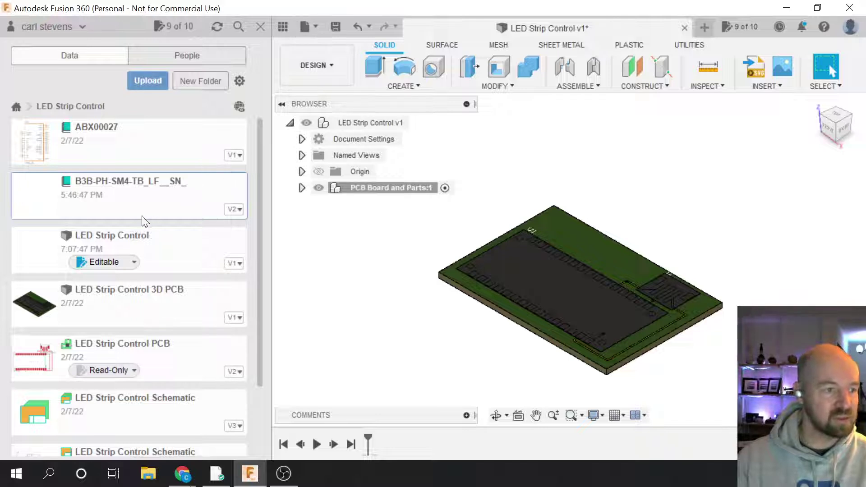
scroll(145, 221, "down", 2)
scroll(146, 282, "up", 2)
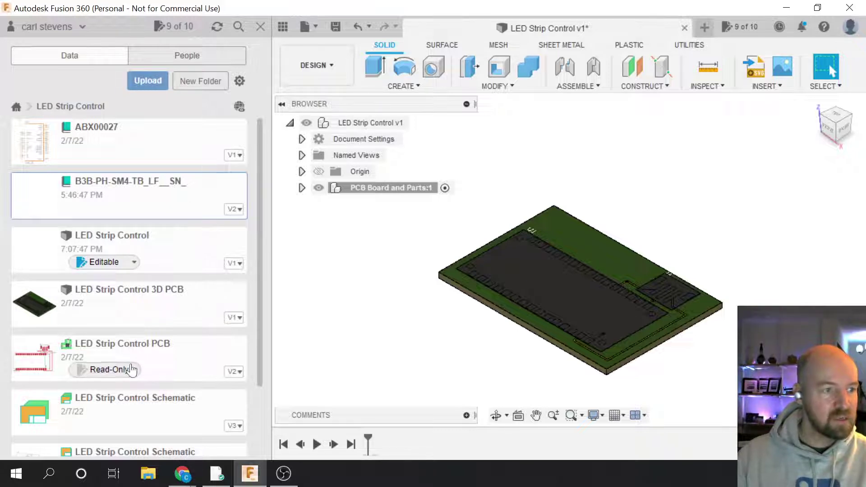
scroll(154, 348, "down", 1)
scroll(153, 348, "down", 2)
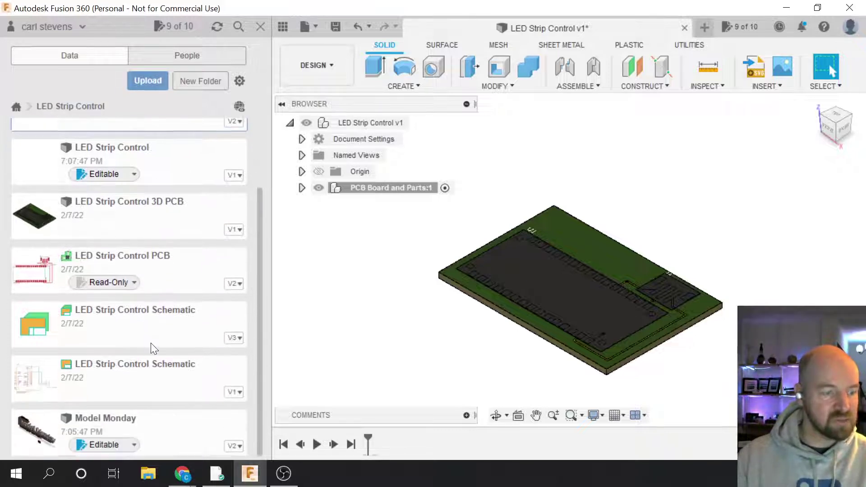
scroll(158, 324, "up", 2)
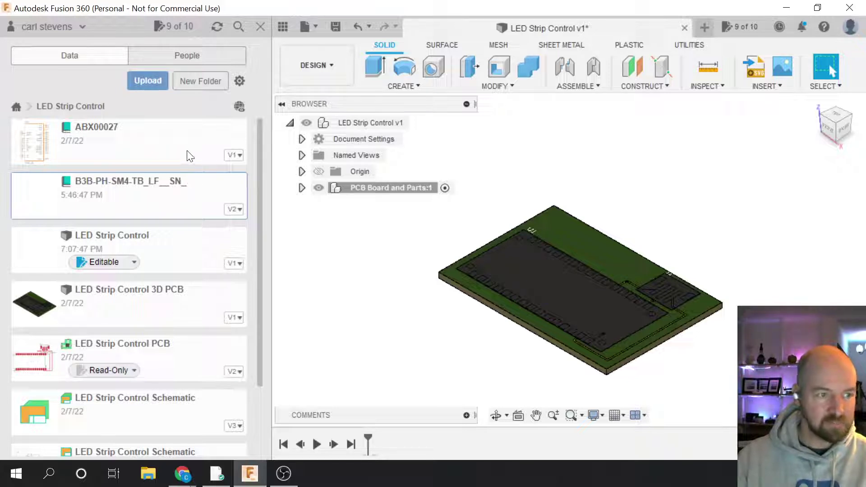
- Upload B3B-PH-SM4-TB-LF--SN---3DModel-STEP-56544.STEP from the Downloads folder to the LED Strip Control project
left_click(149, 81)
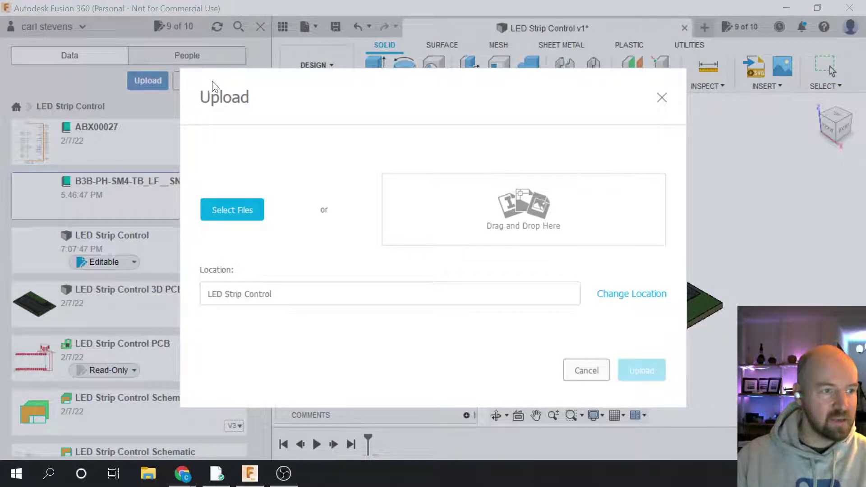
left_click_drag(226, 83, 288, 87)
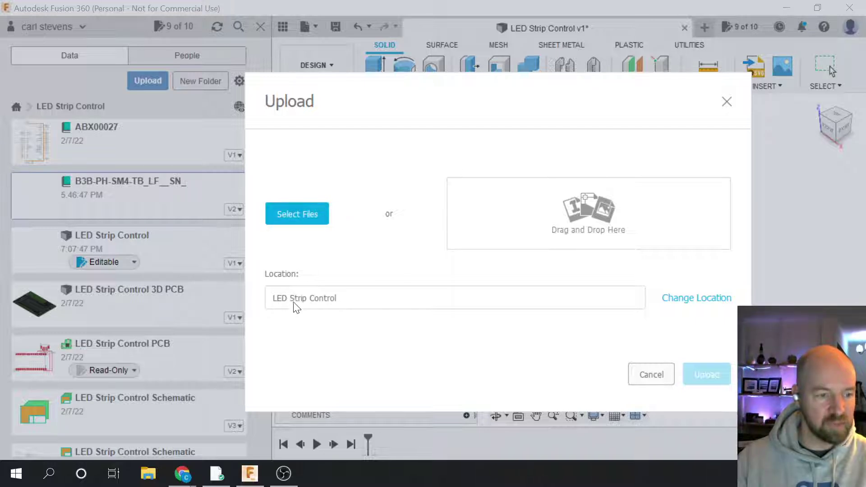
left_click(307, 220)
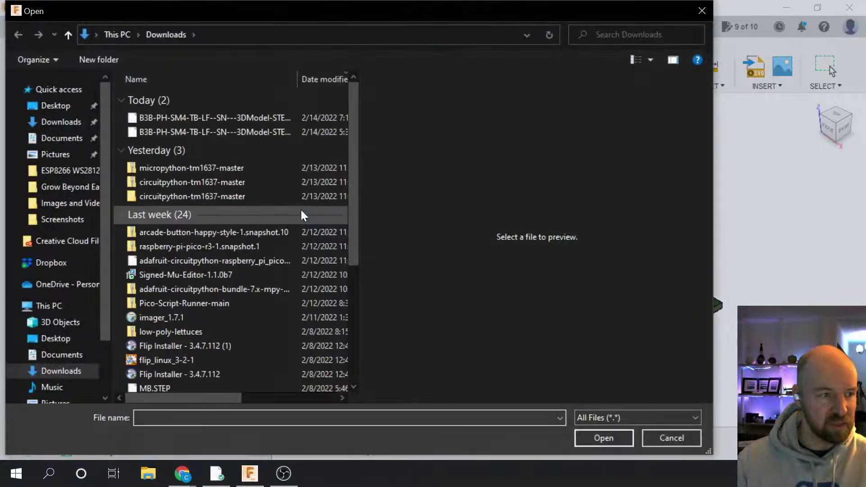
left_click(208, 131)
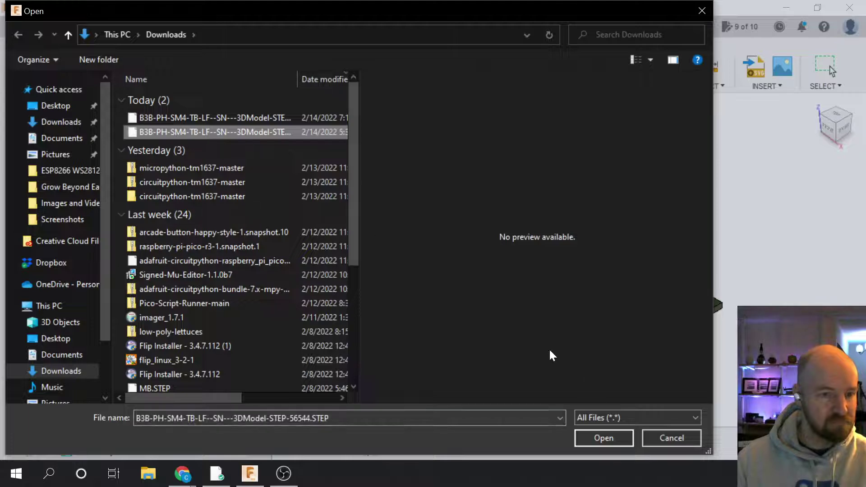
left_click(617, 436)
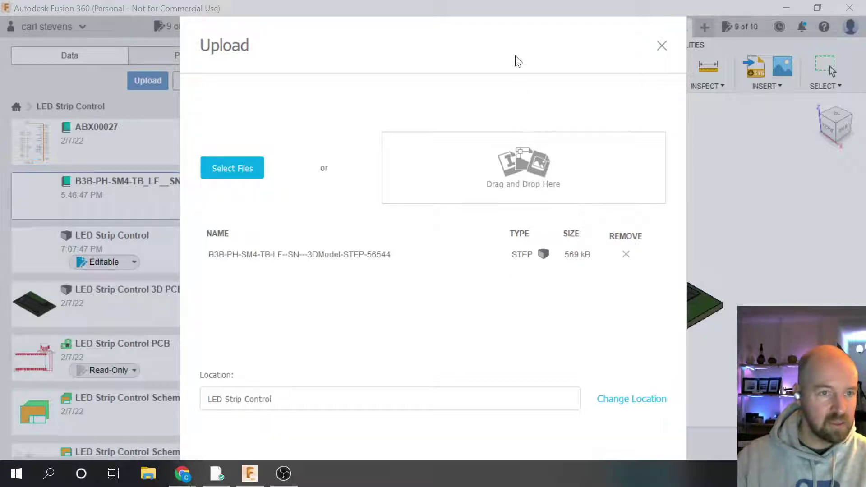
left_click_drag(515, 39, 527, 6)
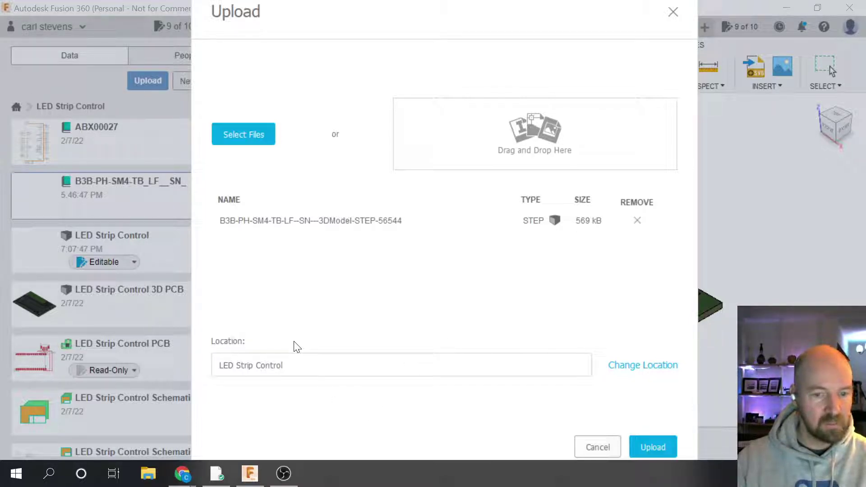
left_click(656, 444)
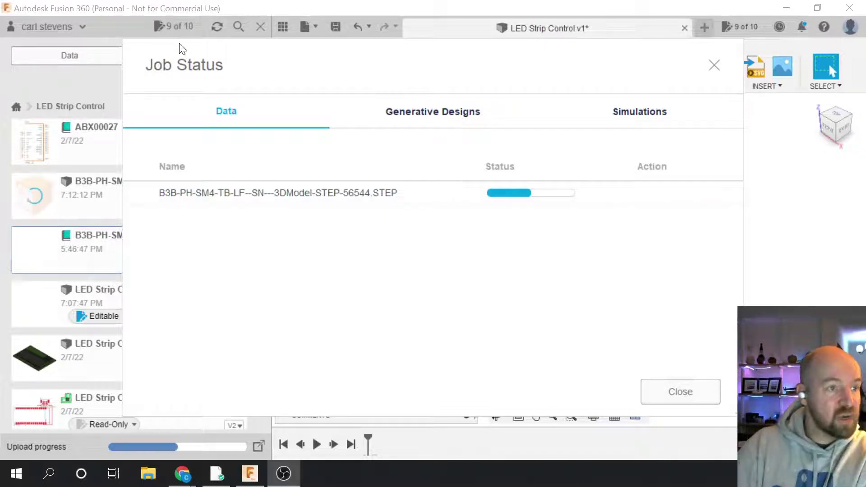
- Check the connector model's upload in the Job Status window, moving it clear of the file list, and close it
left_click_drag(179, 48, 354, 63)
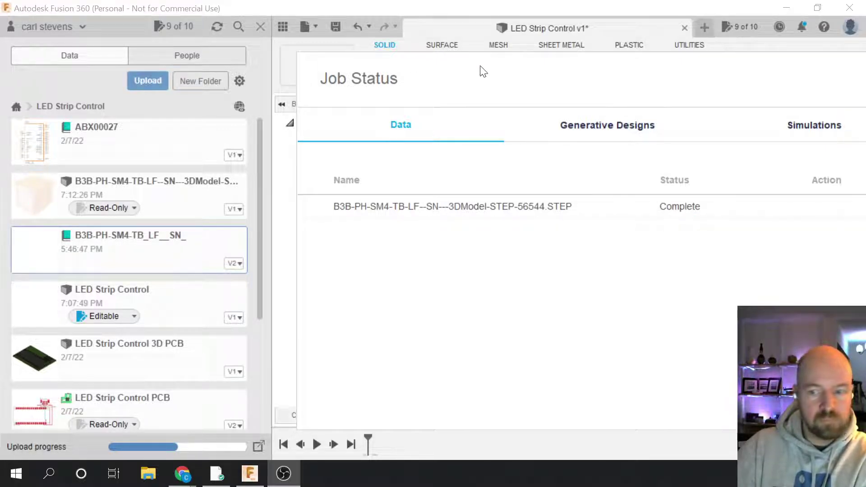
left_click_drag(345, 63, 423, 59)
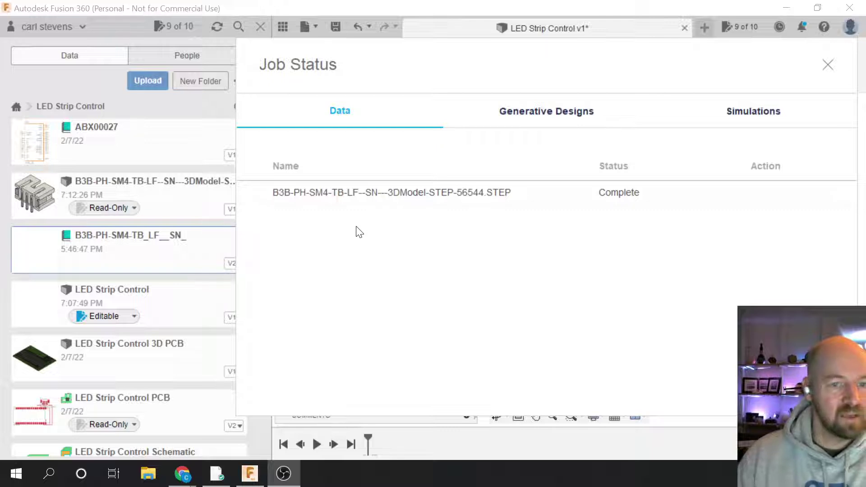
left_click_drag(516, 59, 419, 56)
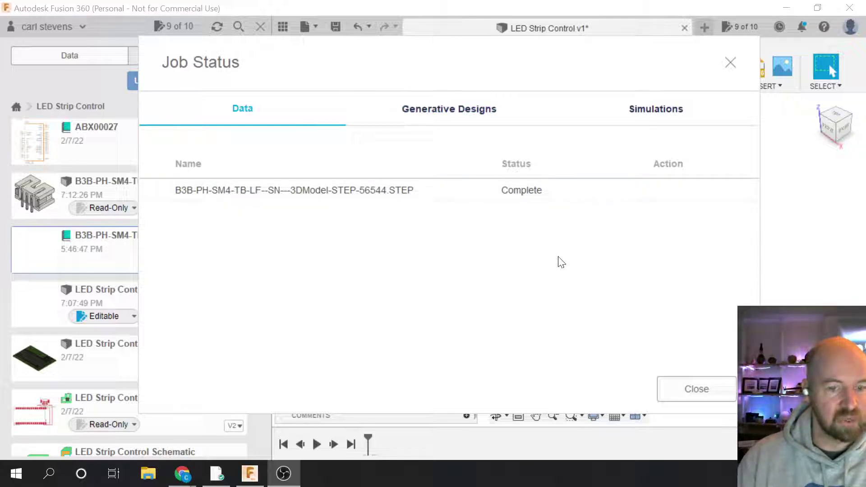
left_click_drag(466, 72, 461, 58)
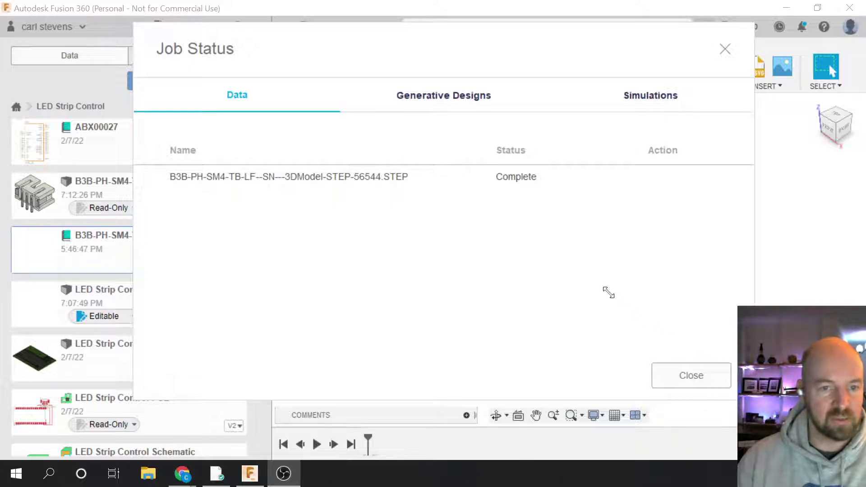
left_click(702, 379)
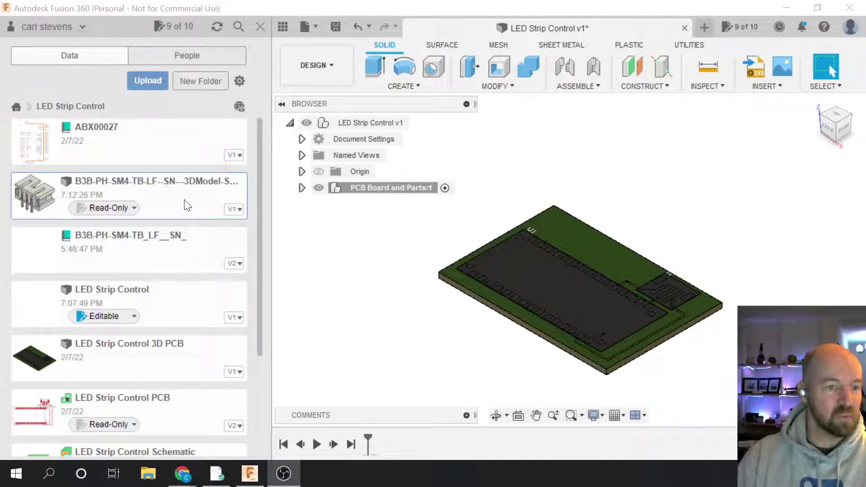
- Expand the PCB Board and Parts component and select the LED Strip Control 3D PCB inside it
right_click(184, 197)
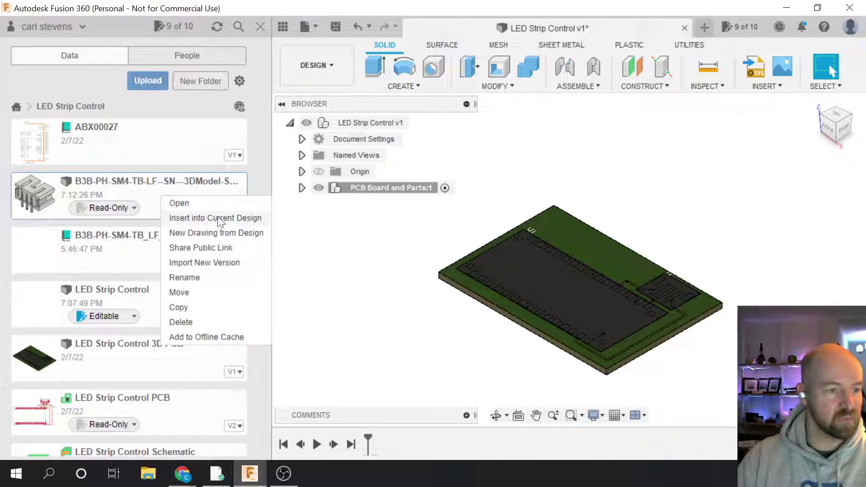
left_click(362, 187)
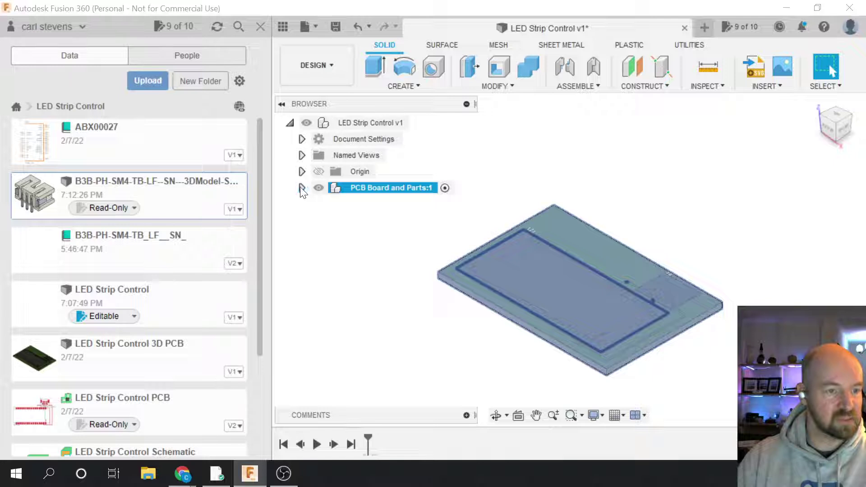
left_click(301, 188)
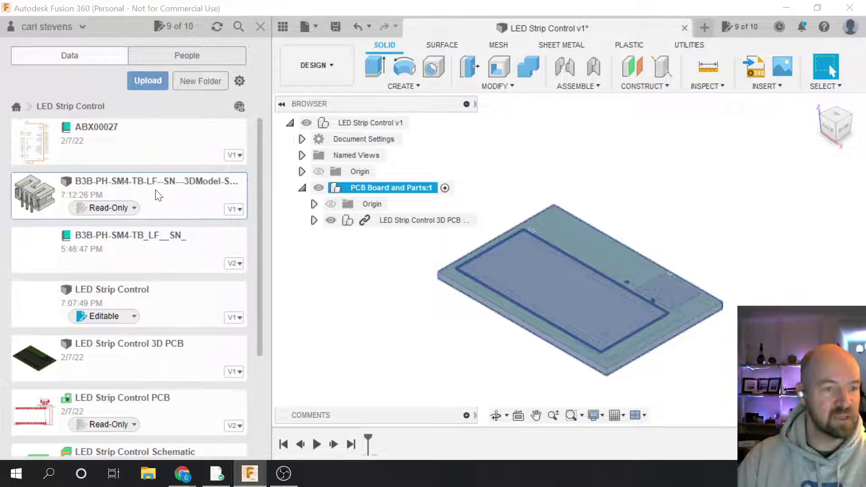
left_click(402, 221)
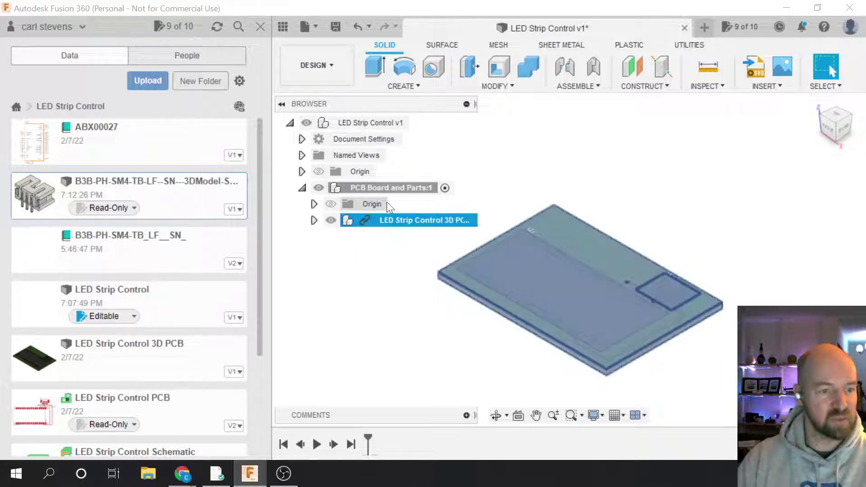
- Activate the top-level LED Strip Control component and return activation to the PCB Board and Parts component
left_click(368, 185)
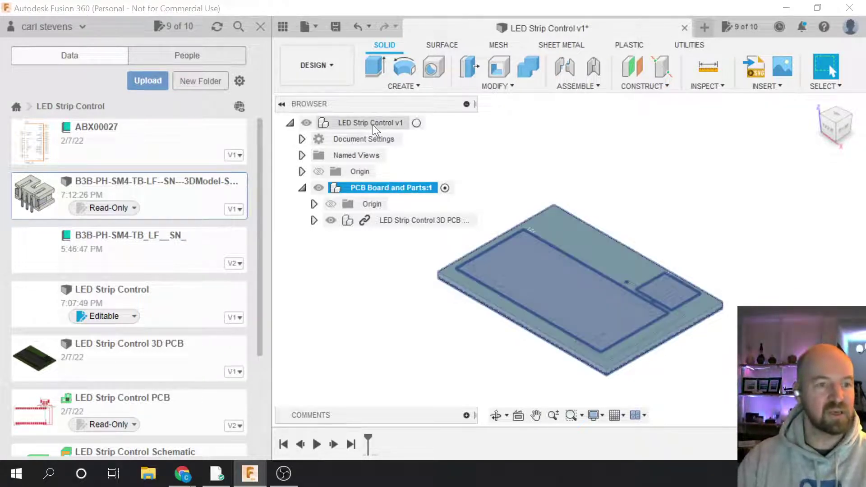
left_click(418, 121)
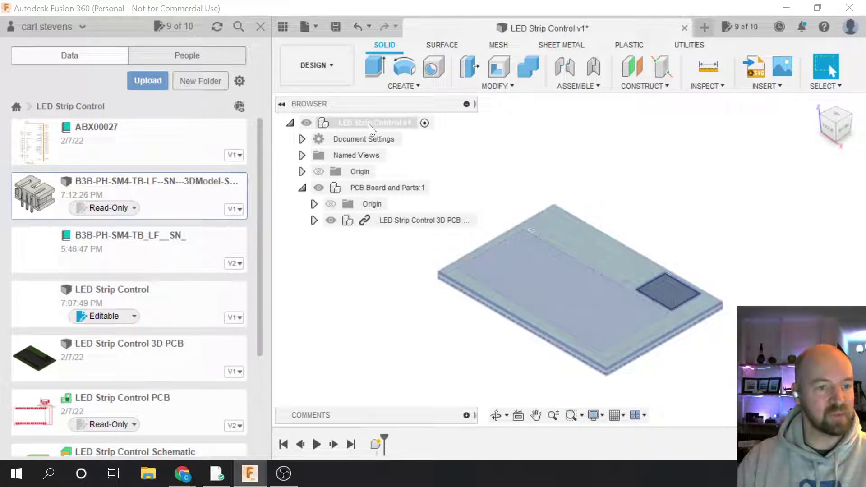
left_click(397, 187)
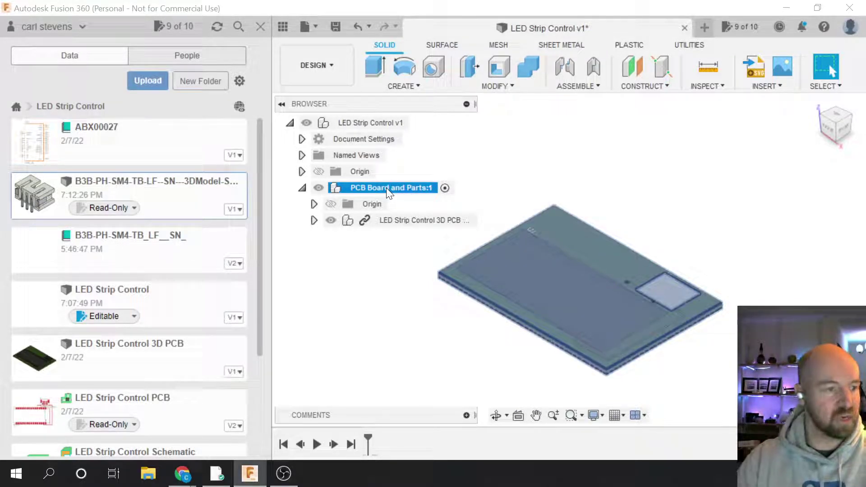
- Insert the B3B-PH-SM4-TB connector model into the PCB Board and Parts component and move it across the board to the J1 footprint
right_click(203, 188)
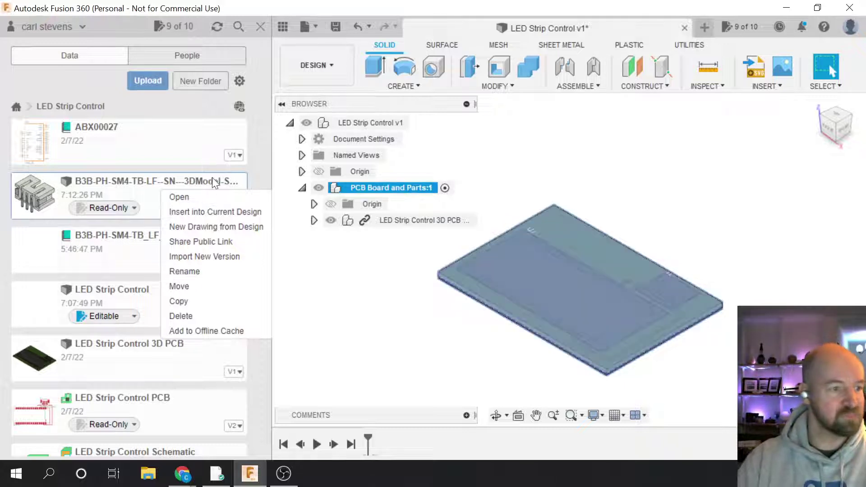
left_click(197, 211)
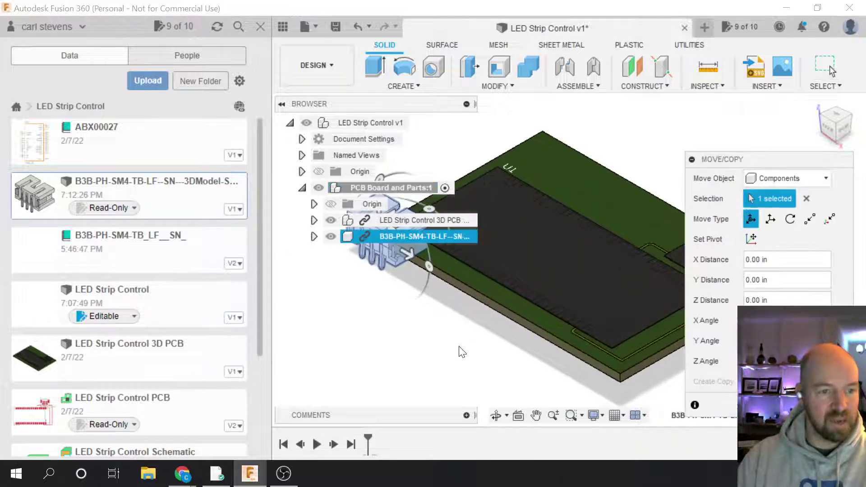
scroll(462, 352, "down", 2)
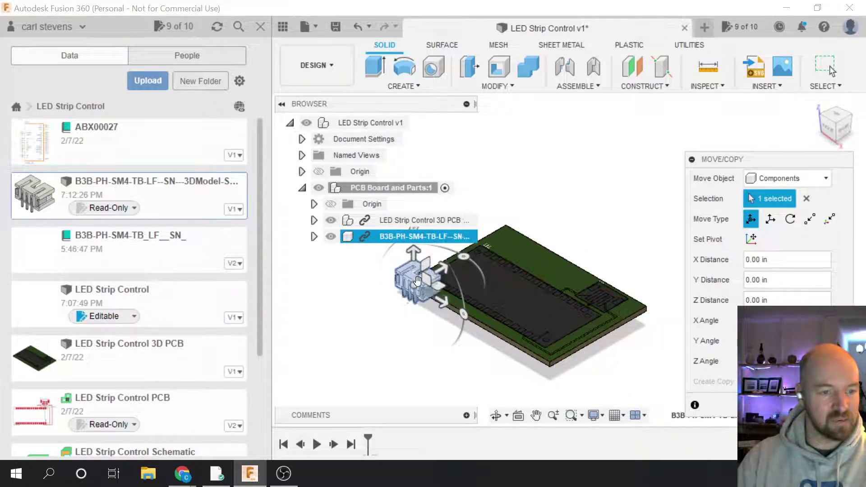
left_click_drag(442, 302, 547, 359)
left_click_drag(547, 326, 602, 280)
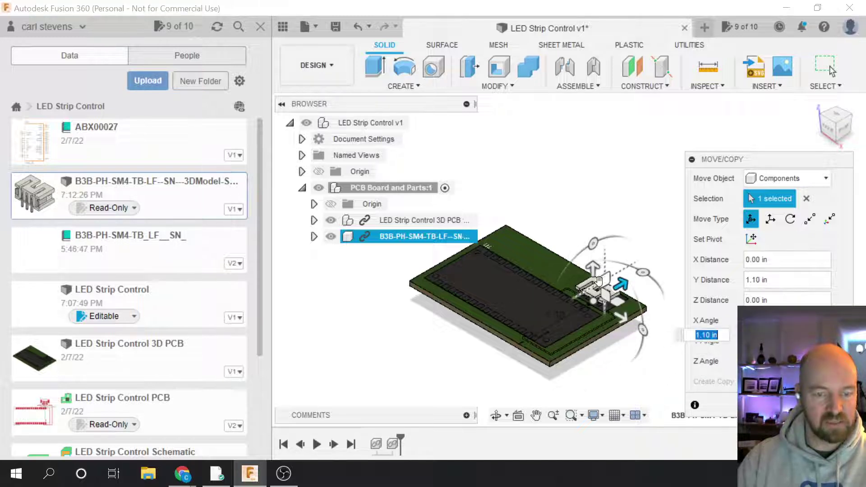
- Rotate the connector upright with its pins facing the large U1 package and adjust its height above the J1 footprint
scroll(602, 280, "up", 2)
scroll(601, 281, "up", 3)
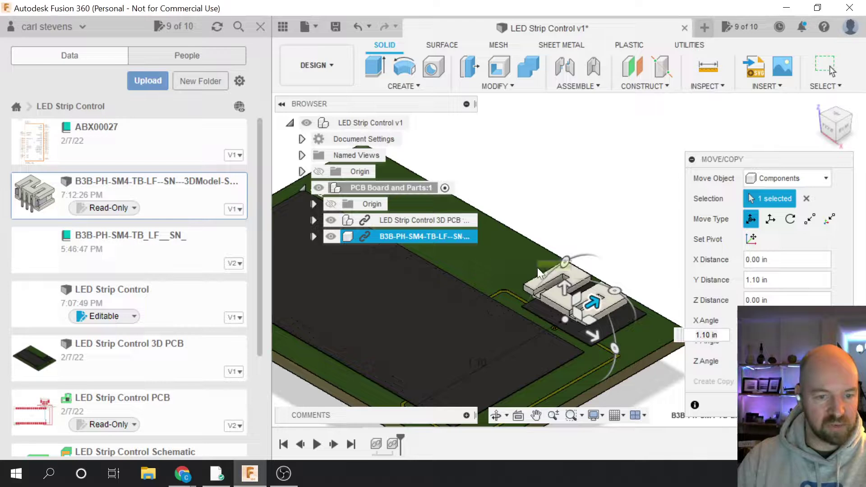
left_click_drag(563, 262, 516, 344)
left_click_drag(564, 277, 564, 231)
left_click_drag(614, 294, 593, 259)
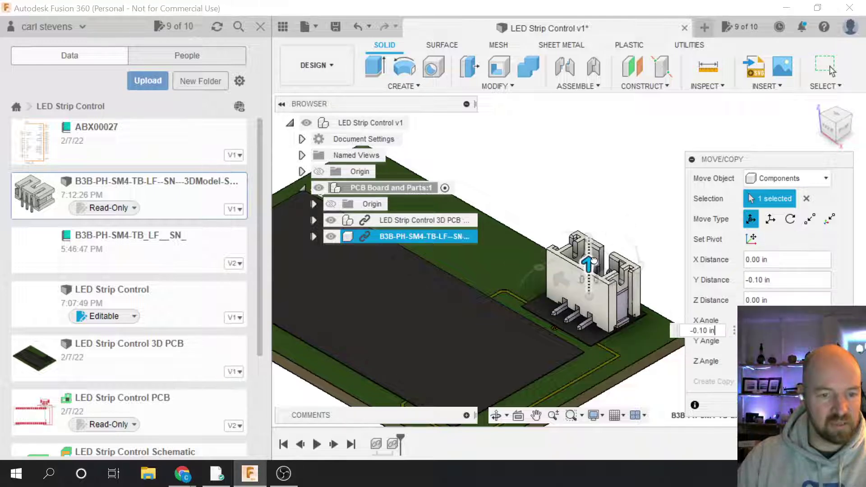
left_click(561, 281)
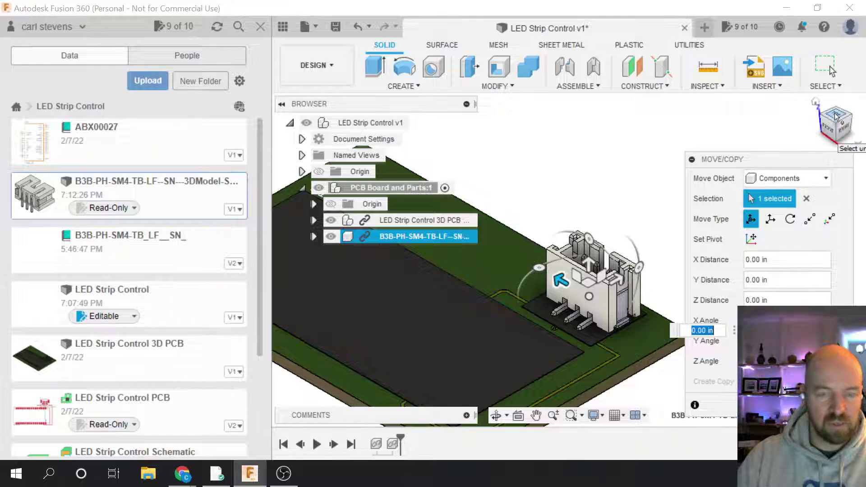
- Hide the data panel and, viewed from above, centre the connector over the J1 footprint, moving it about 0.051 in X and 0.032 in Z
left_click(261, 27)
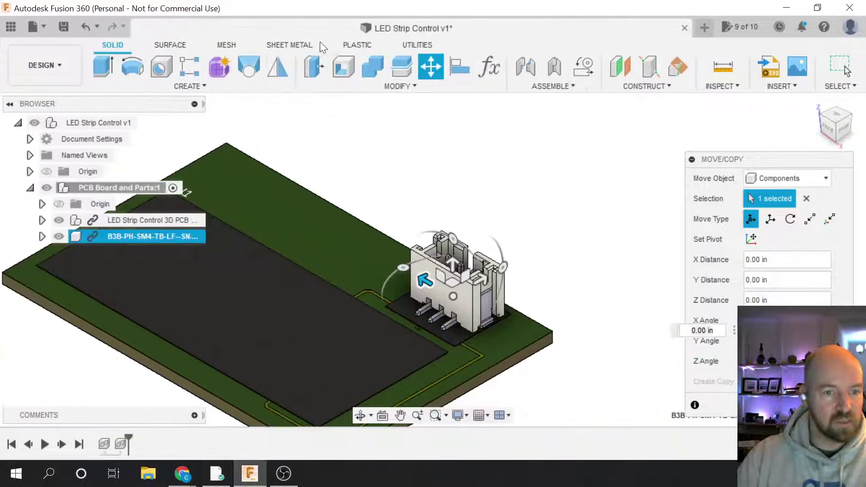
left_click(833, 117)
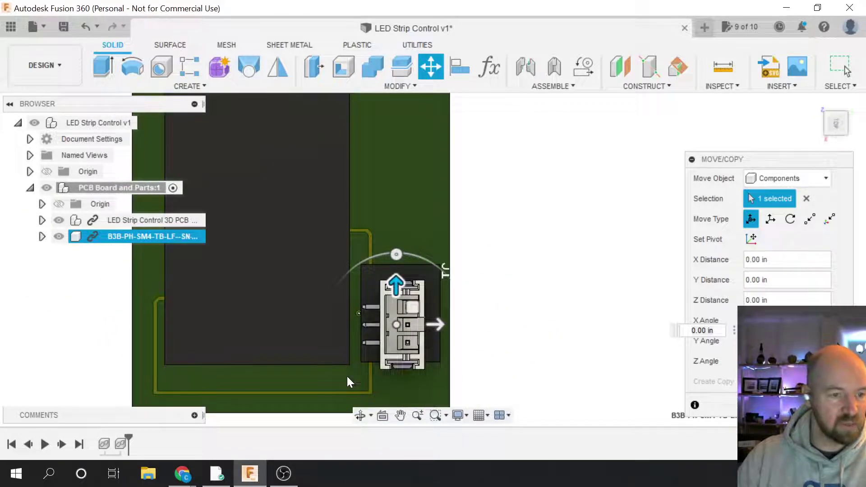
scroll(383, 348, "up", 3)
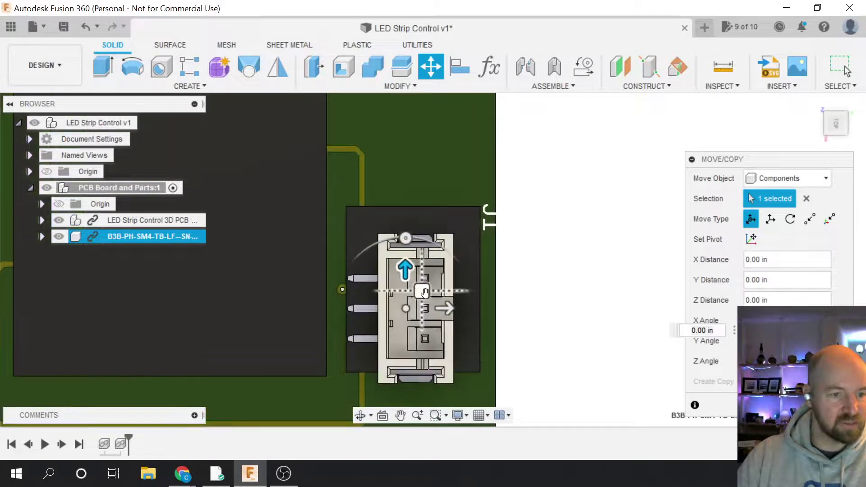
left_click_drag(424, 292, 438, 274)
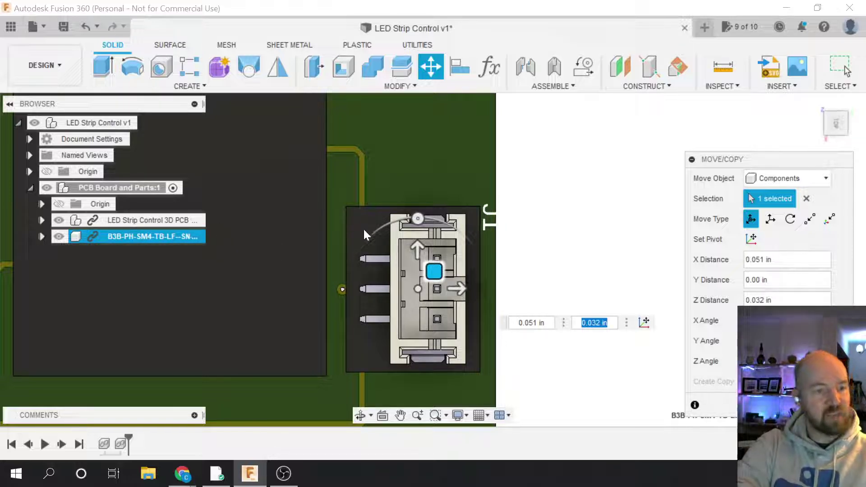
- Hide the 3D PCB's Packages component and align the connector's pins with the exposed J1 pads, at about 0.049 in X and 0.055 in Z
left_click(42, 220)
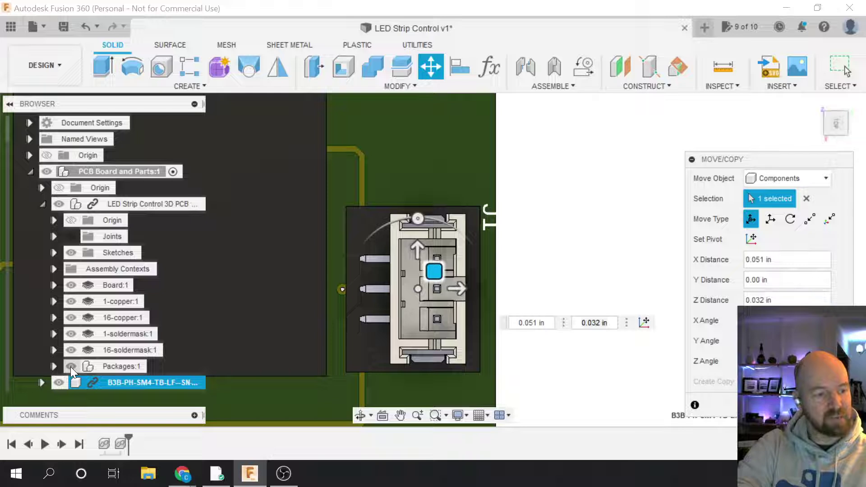
left_click(42, 205)
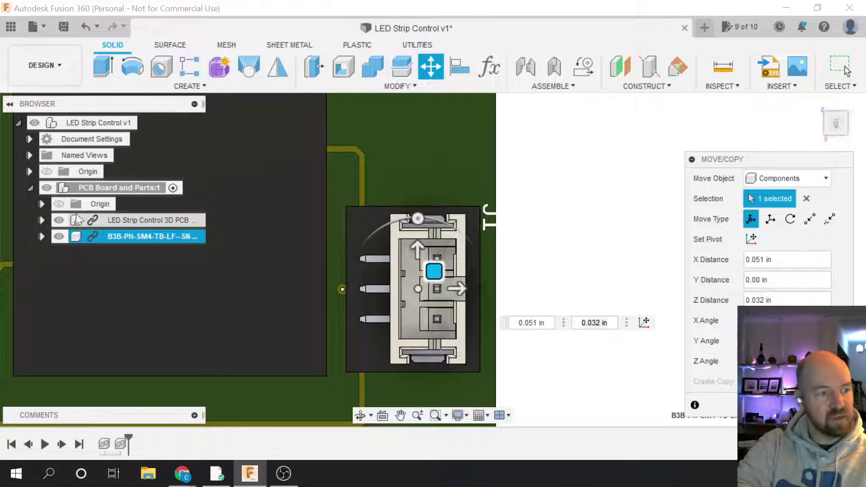
left_click(42, 220)
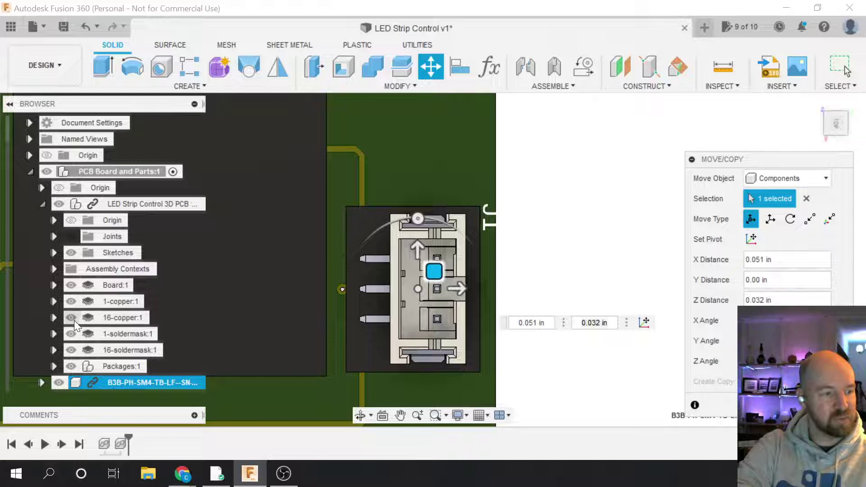
left_click(72, 366)
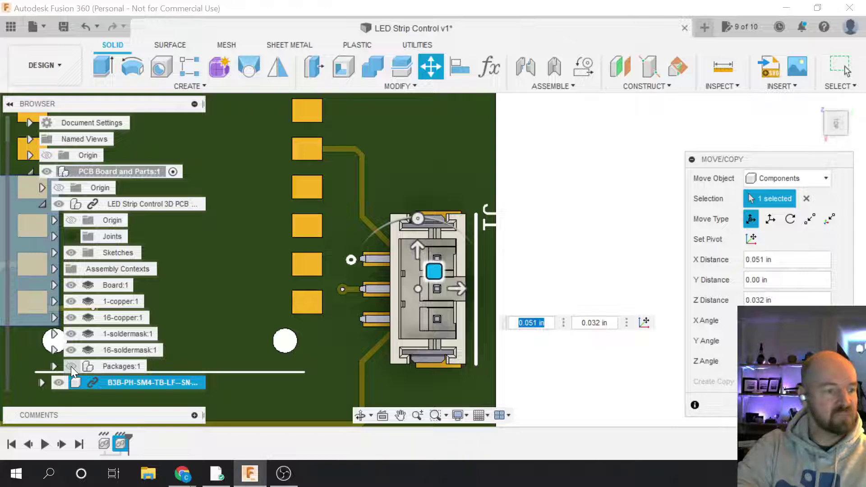
left_click(71, 366)
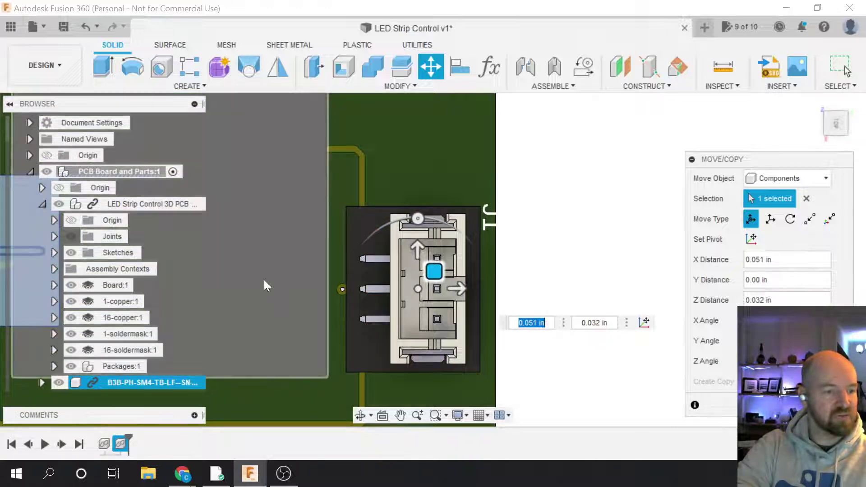
left_click(70, 366)
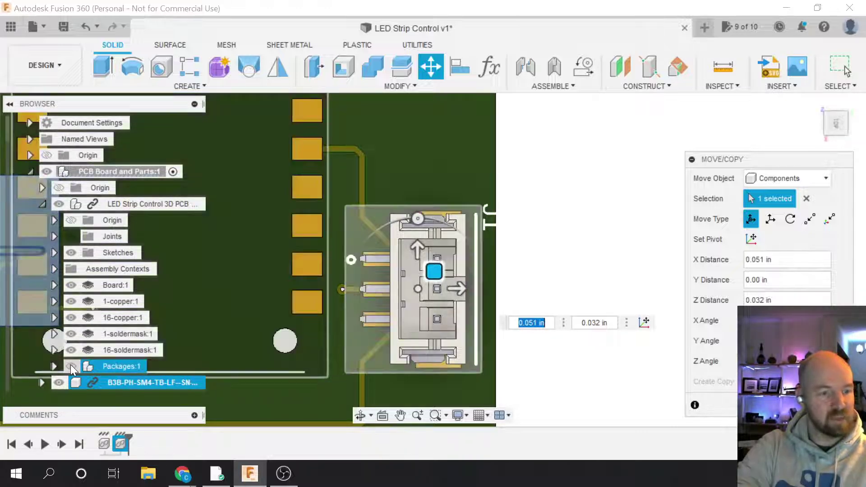
left_click(70, 365)
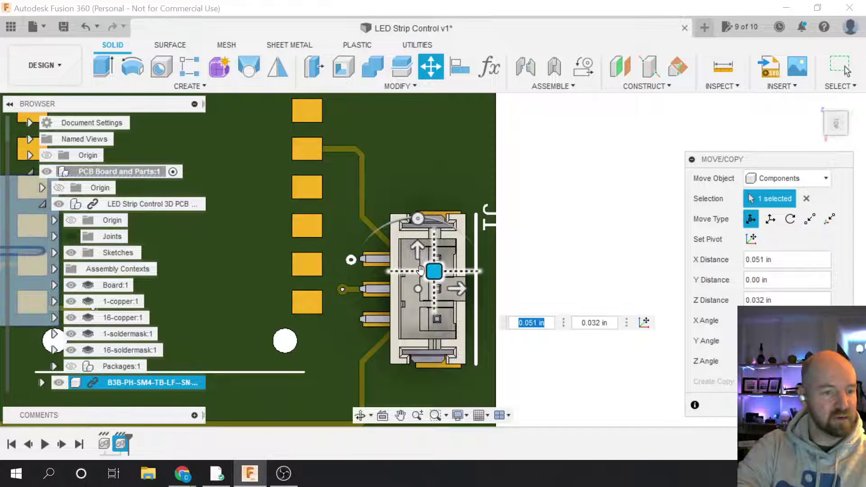
left_click_drag(429, 271, 443, 275)
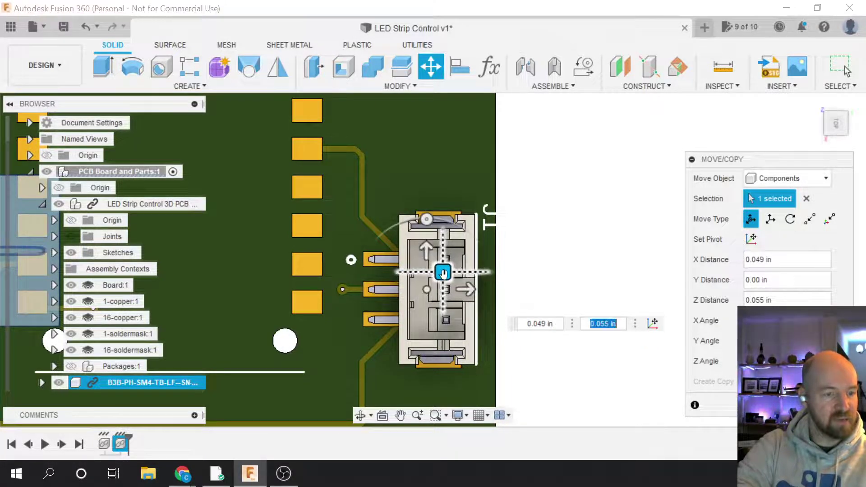
- Viewed from the right side, lower the connector onto the PCB's top surface, check its pins against the pads, and end the move
left_click_drag(836, 128, 832, 100)
left_click(835, 131)
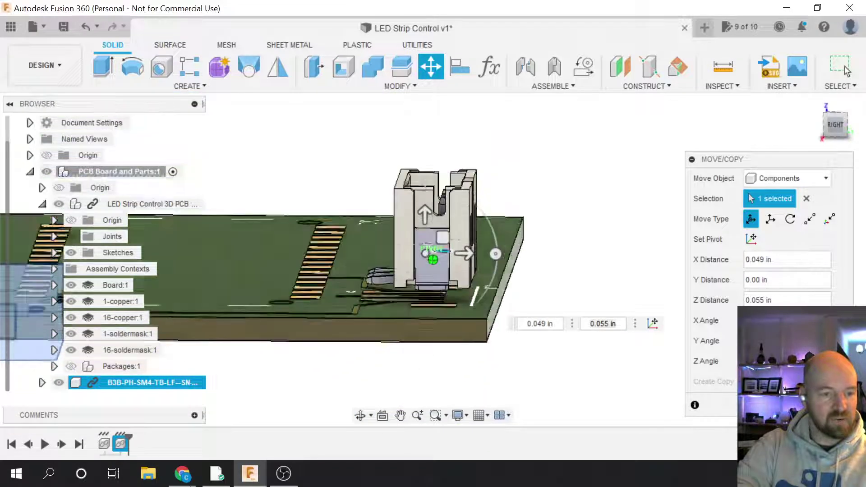
scroll(387, 260, "up", 4)
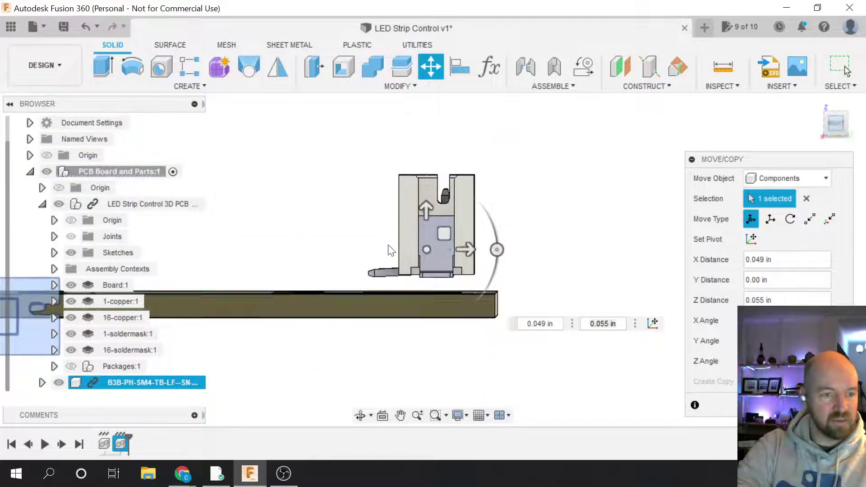
scroll(386, 260, "up", 2)
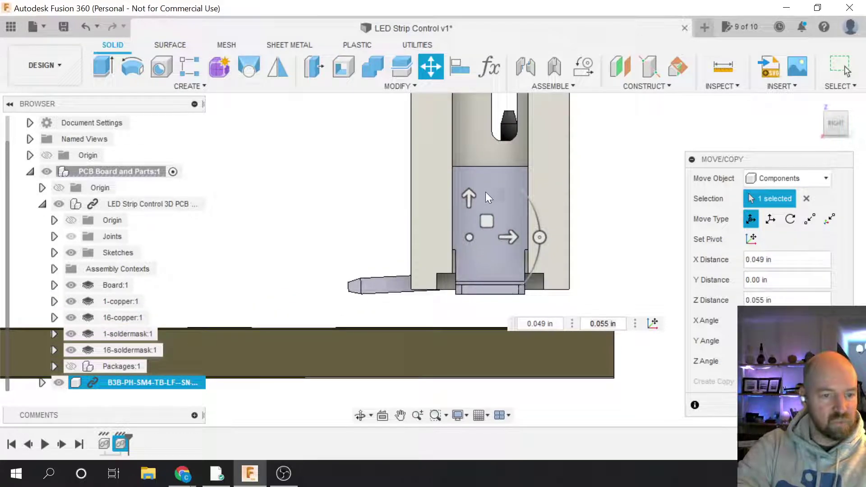
left_click_drag(476, 195, 483, 258)
scroll(506, 374, "down", 4)
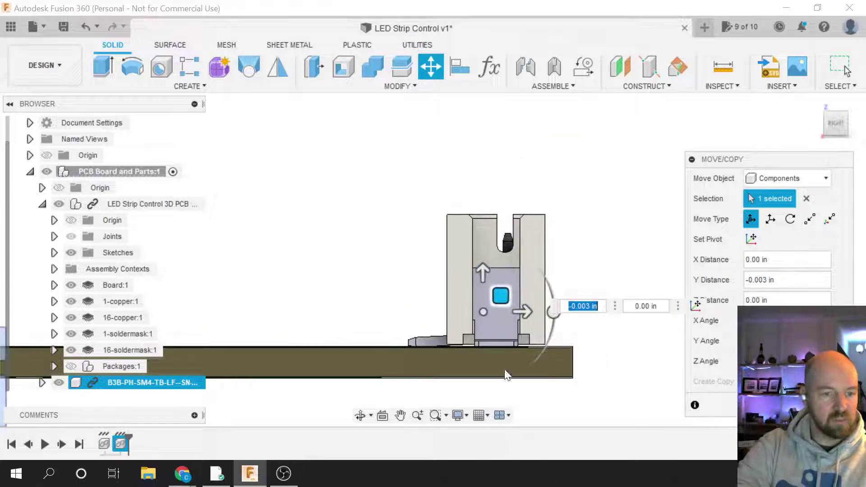
left_click_drag(826, 123, 847, 137)
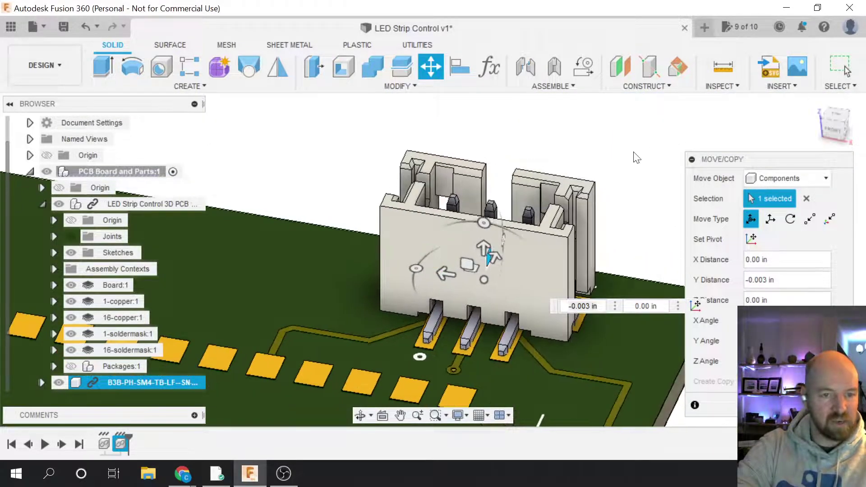
scroll(637, 156, "down", 4)
scroll(639, 272, "down", 3)
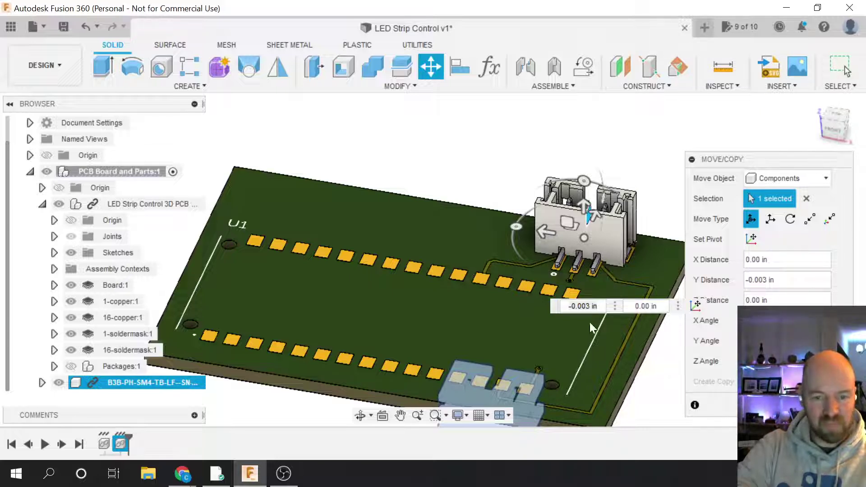
left_click(846, 71)
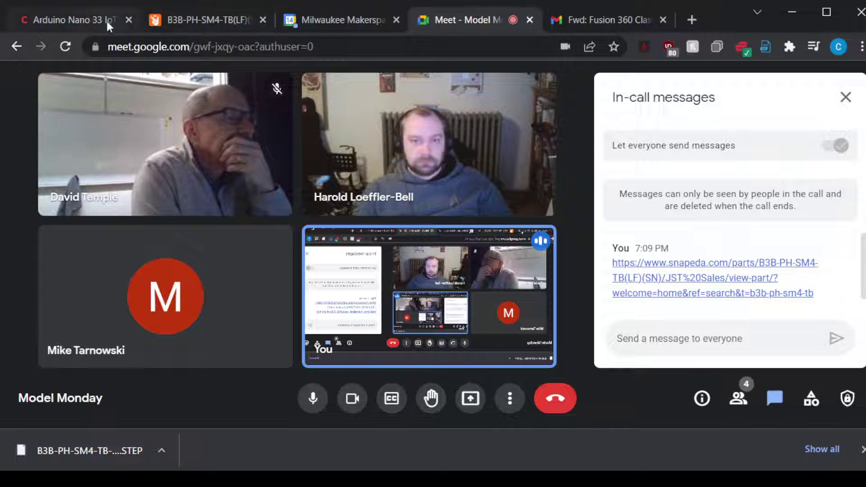
- Copy the GrabCAD Arduino Nano 33 IoT page's link in the browser and send it in the Model Monday meeting chat
left_click(90, 20)
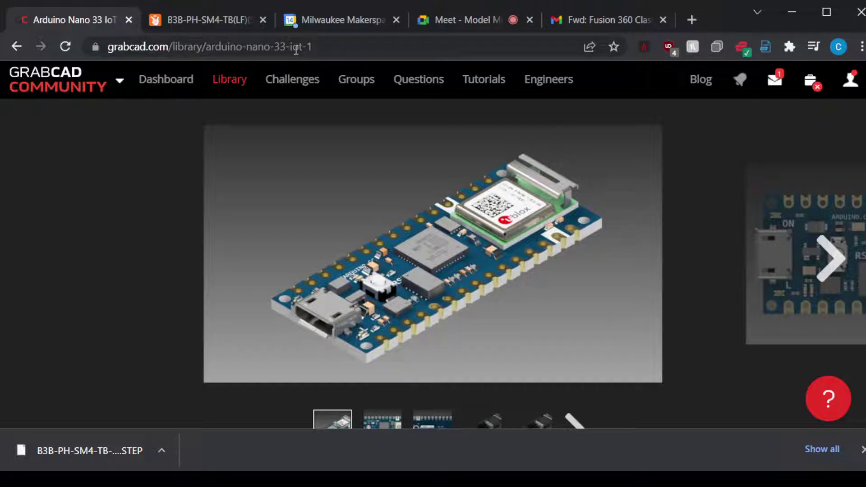
left_click(346, 49)
key("ctrl+c")
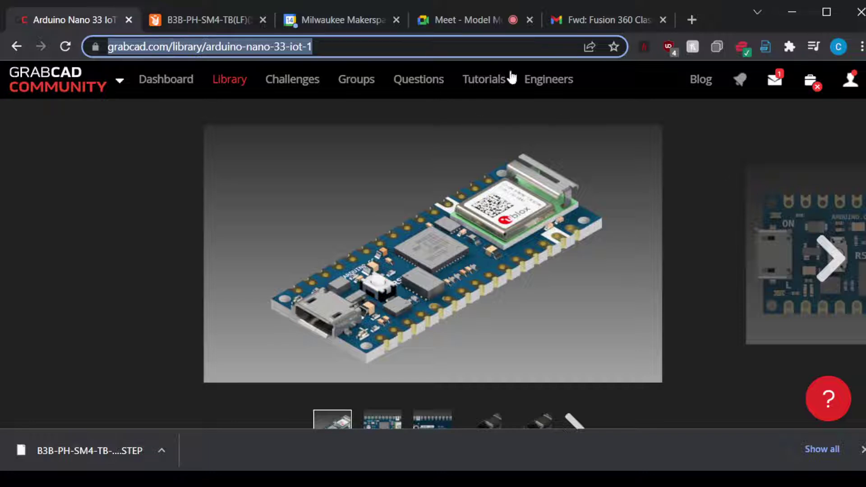
left_click(468, 17)
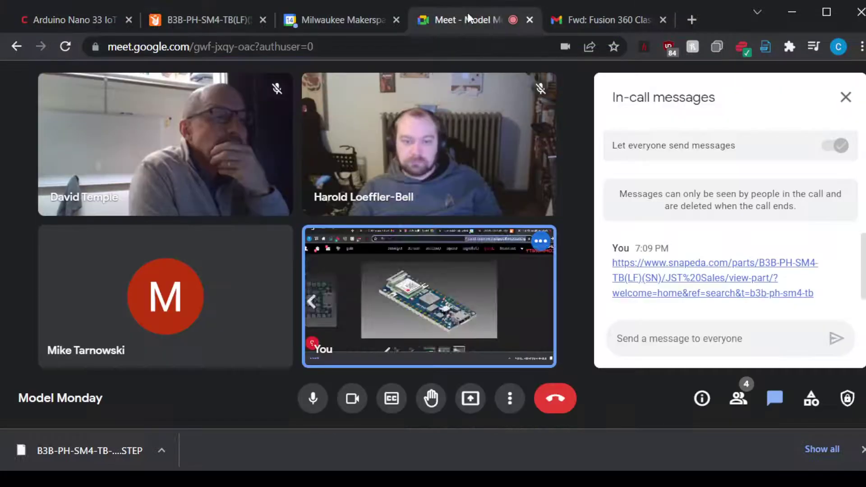
left_click(645, 345)
key("ctrl+v")
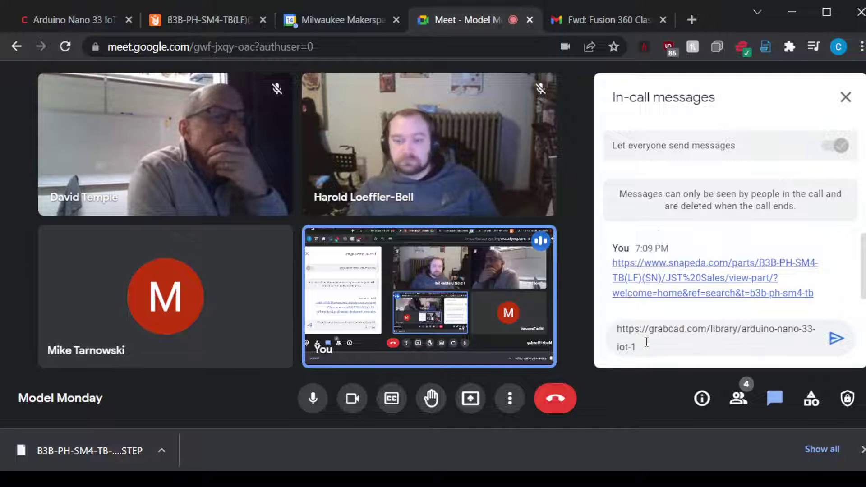
key("Return")
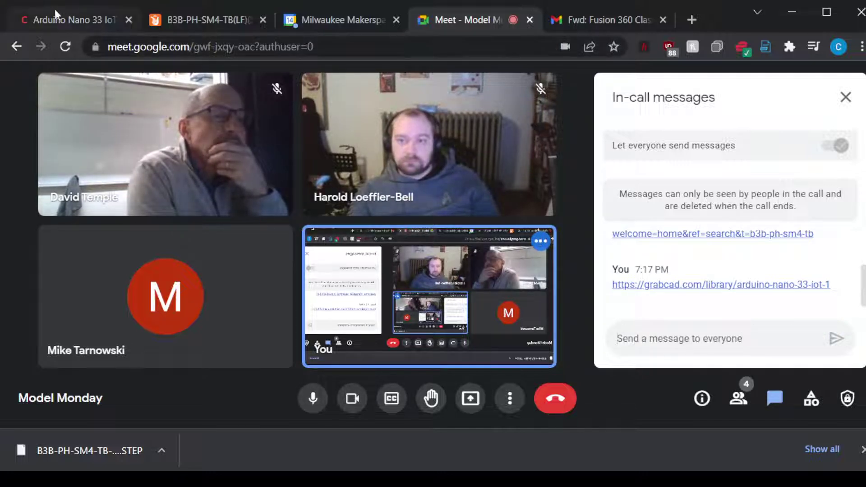
- Return to the GrabCAD page of the Arduino Nano 33 IoT, check its preview image, and download the model files
left_click(55, 21)
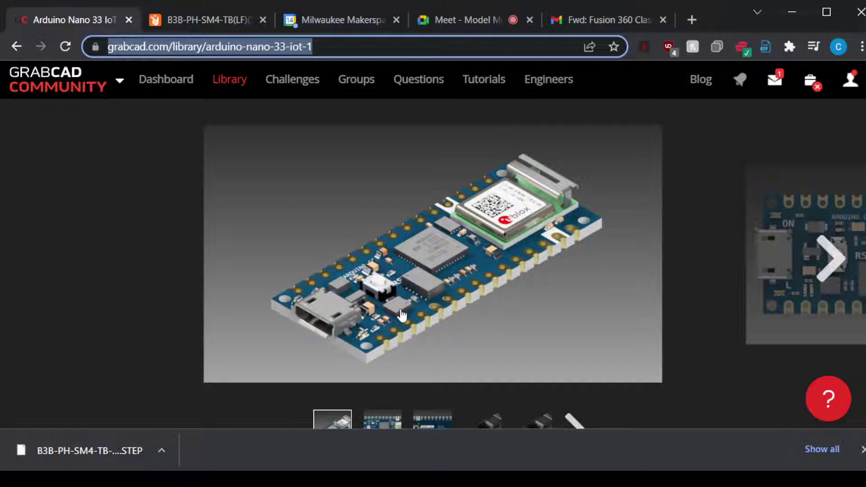
scroll(561, 257, "down", 5)
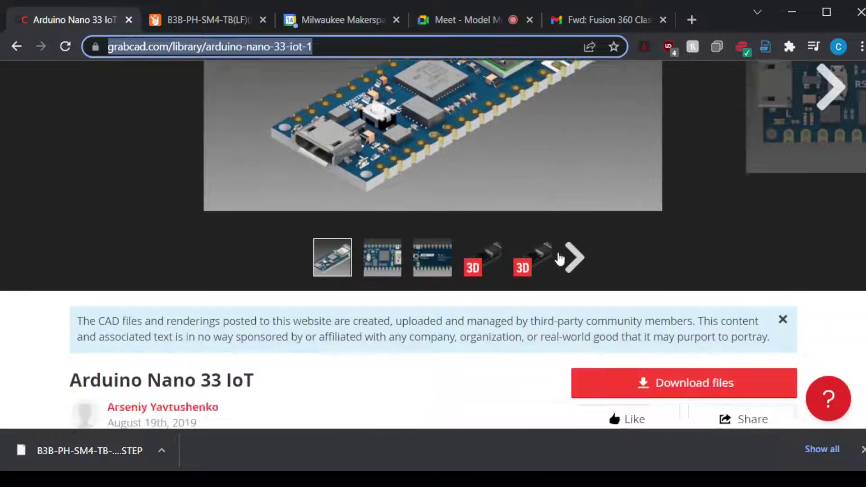
scroll(541, 254, "up", 3)
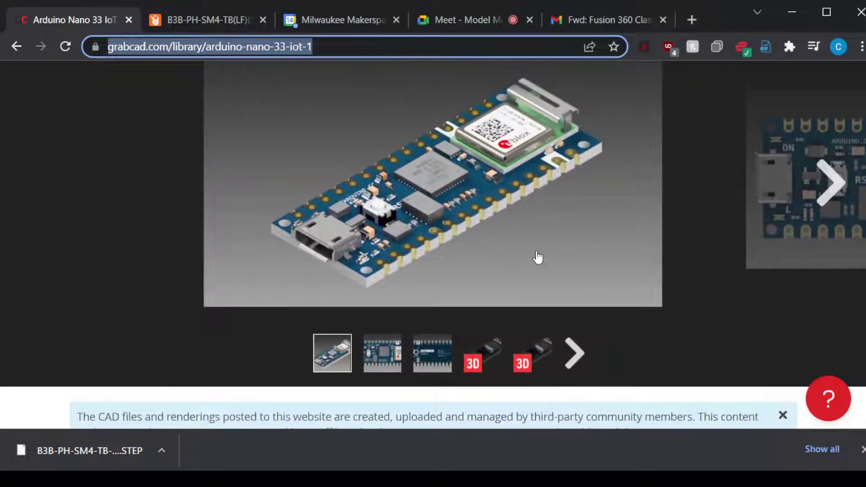
scroll(526, 257, "down", 5)
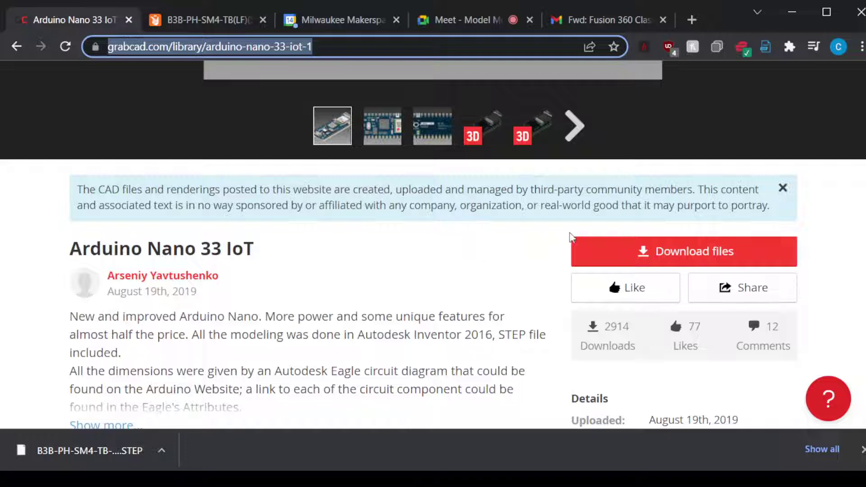
left_click(695, 256)
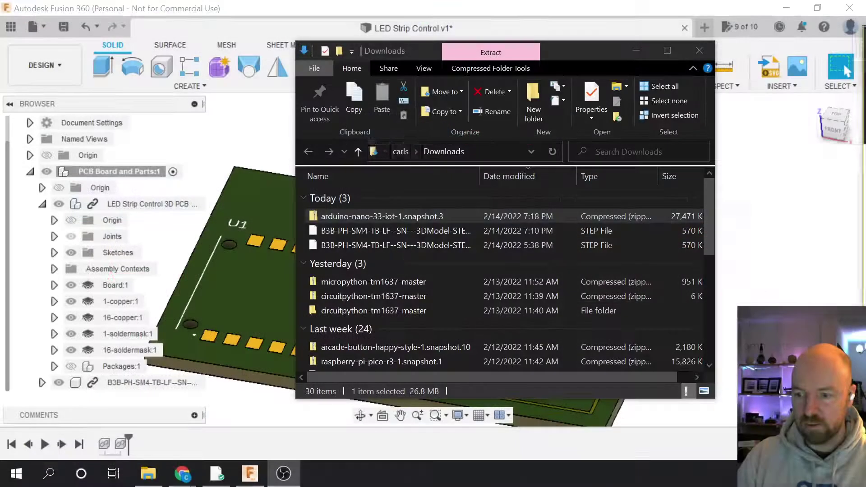
- In File Explorer, extract the downloaded arduino-nano-33-iot-1.snapshot.3 archive into a folder of the same name in Downloads
left_click(352, 218)
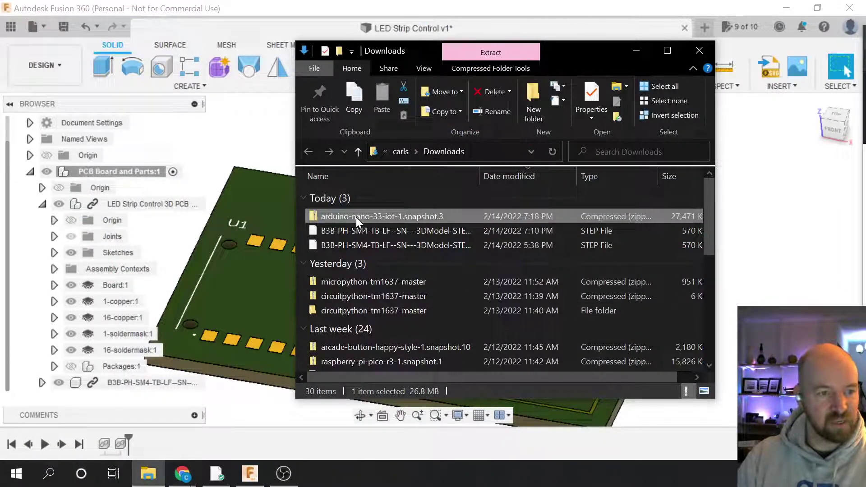
right_click(355, 217)
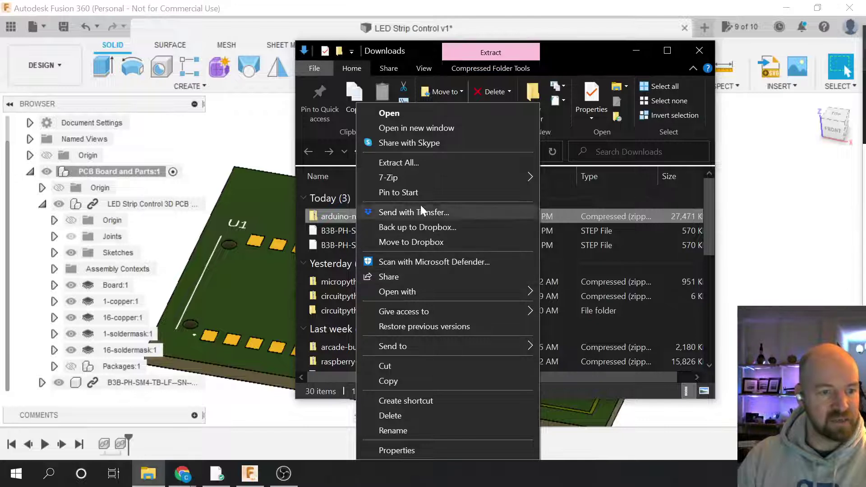
left_click(426, 163)
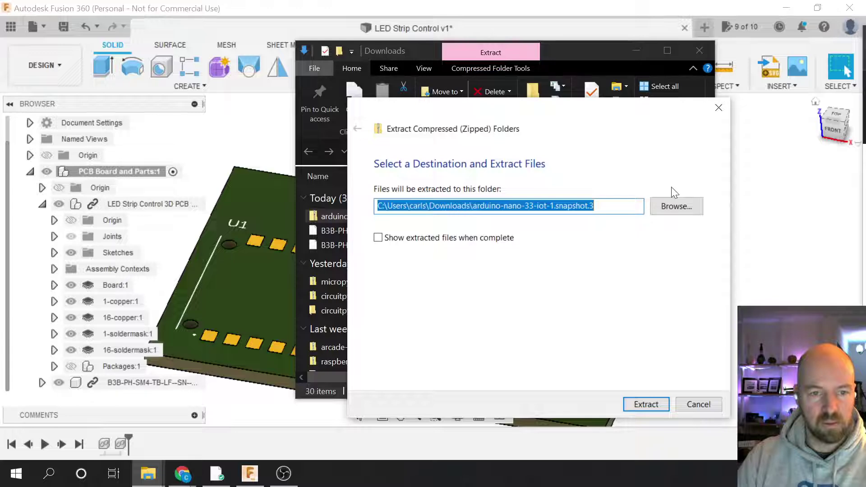
left_click(648, 403)
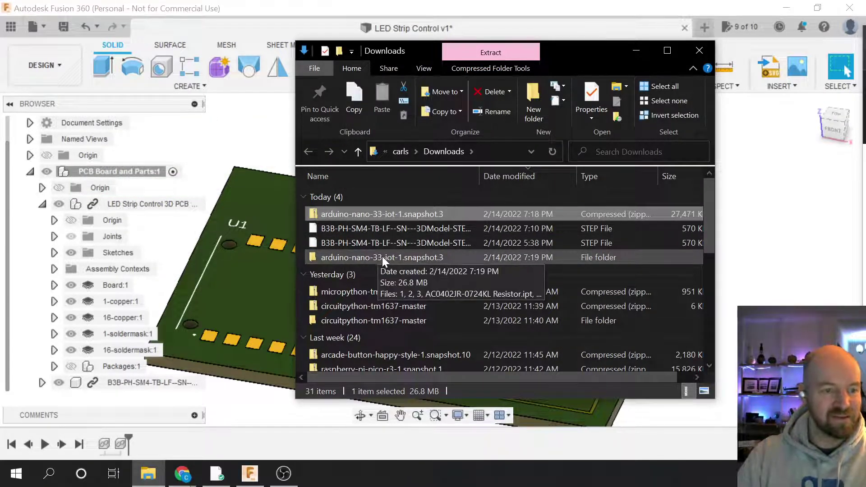
- Open the extracted arduino-nano-33-iot-1.snapshot.3 folder and examine its part and assembly files to find the complete Arduino Nano 33 IoT STP model
left_click(405, 255)
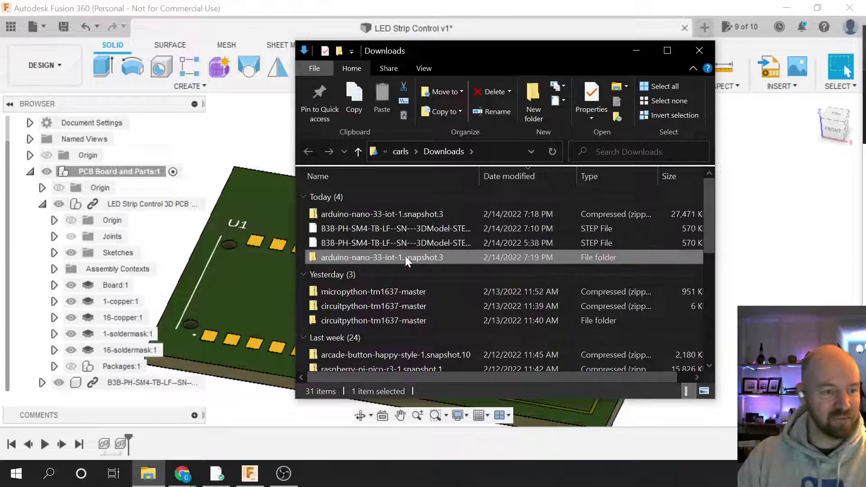
double_click(358, 257)
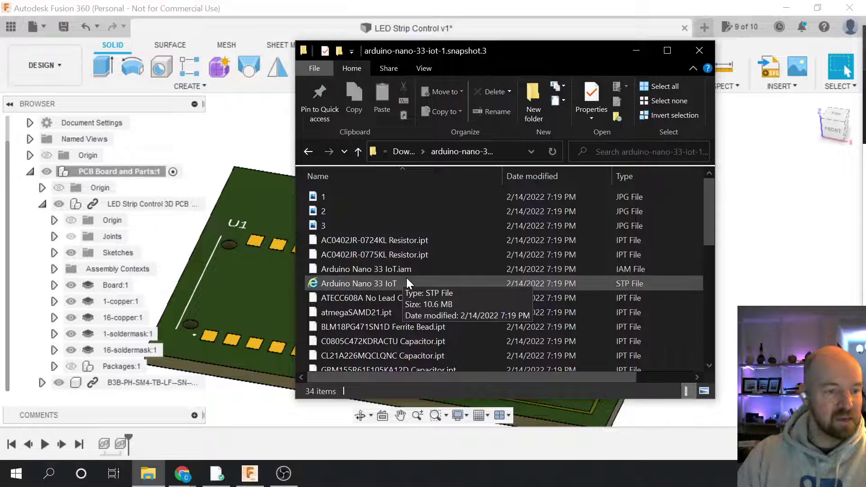
scroll(407, 277, "down", 3)
scroll(407, 276, "down", 2)
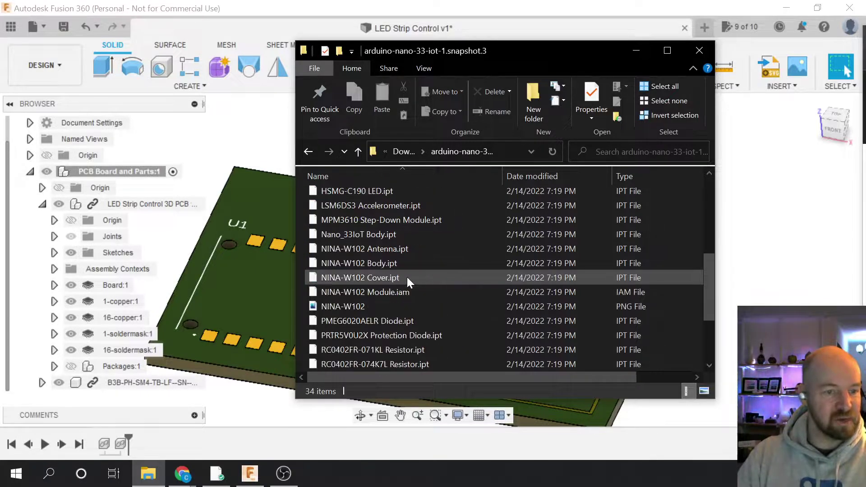
scroll(406, 277, "down", 3)
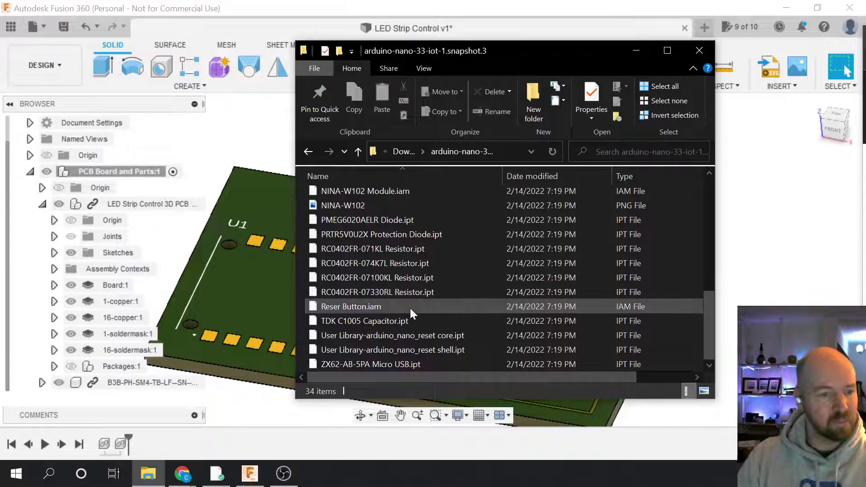
scroll(410, 308, "up", 4)
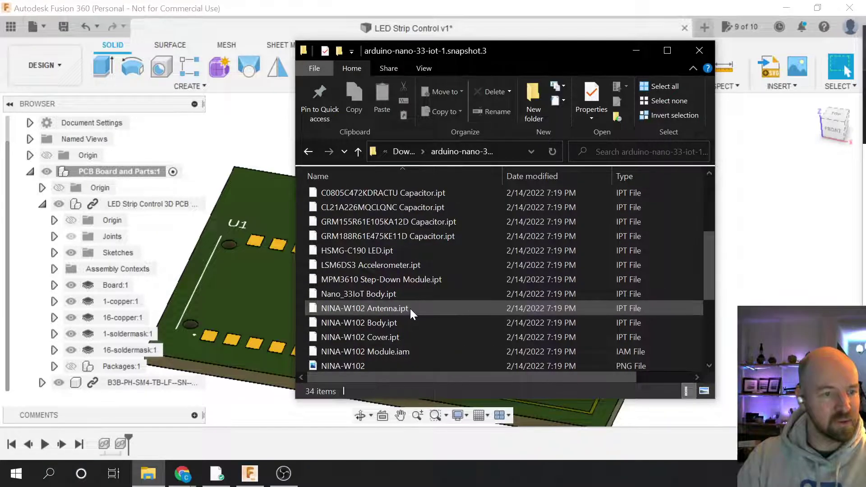
scroll(410, 308, "up", 3)
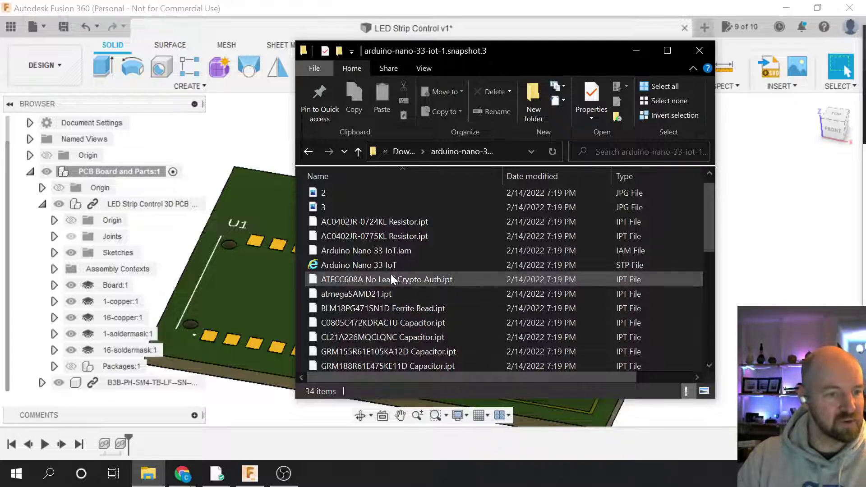
scroll(394, 253, "up", 1)
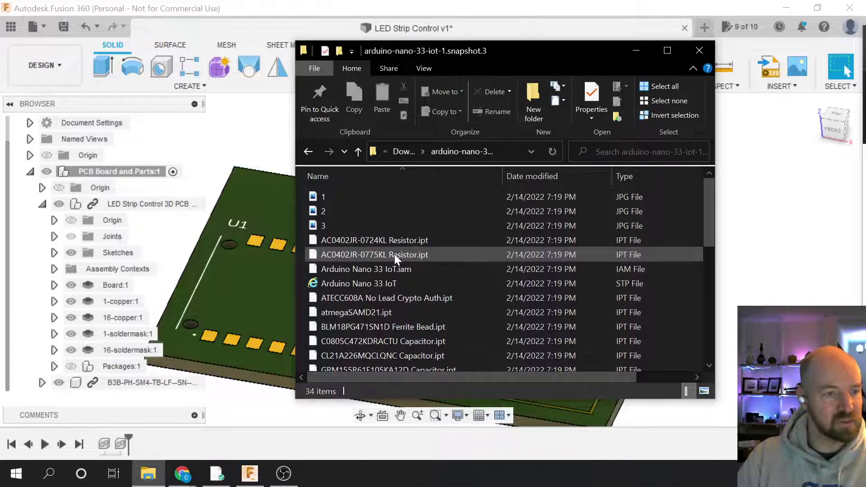
left_click(391, 284)
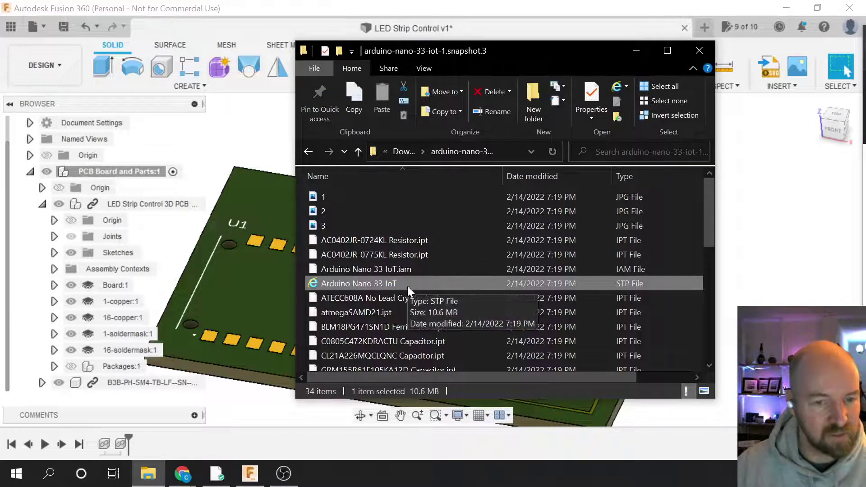
scroll(407, 285, "down", 1)
scroll(408, 289, "down", 1)
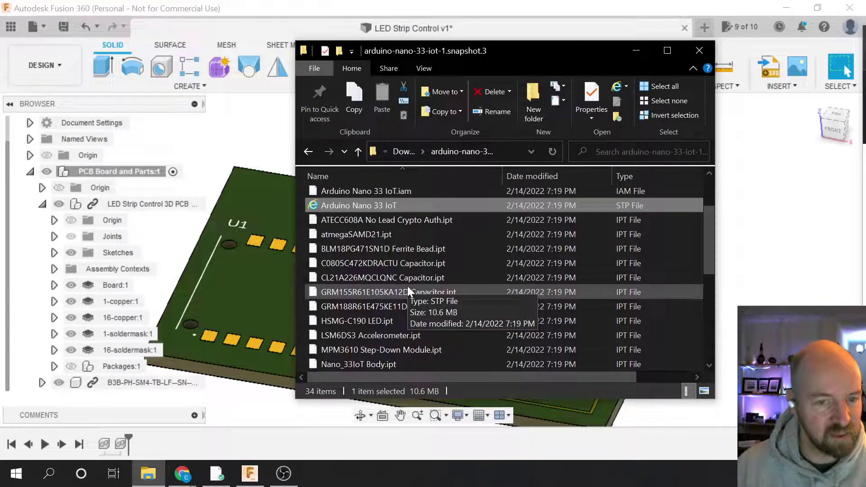
scroll(407, 286, "down", 4)
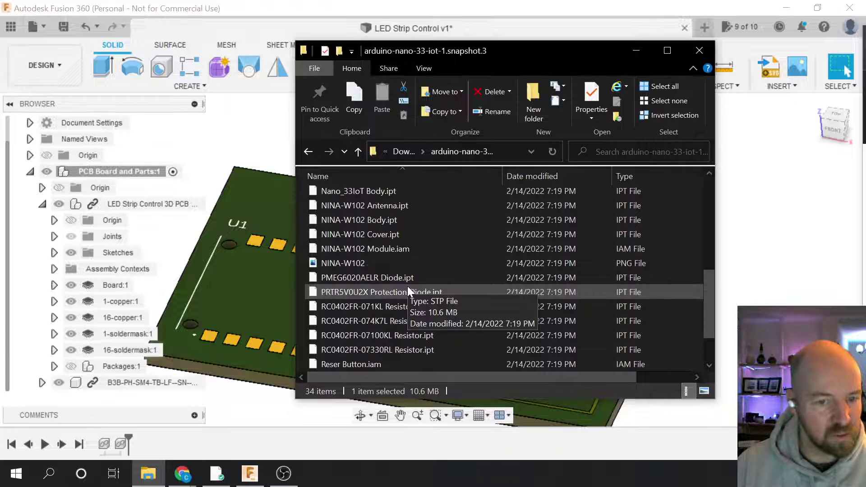
scroll(407, 289, "down", 2)
scroll(407, 289, "up", 5)
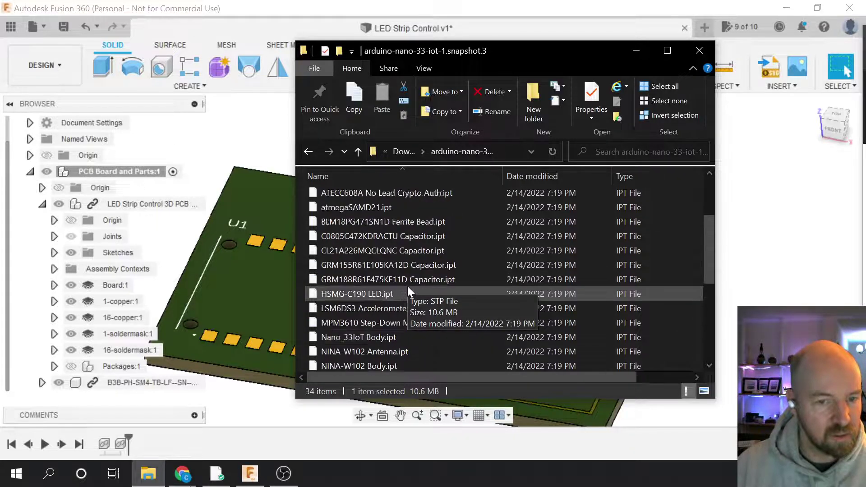
scroll(407, 286, "up", 3)
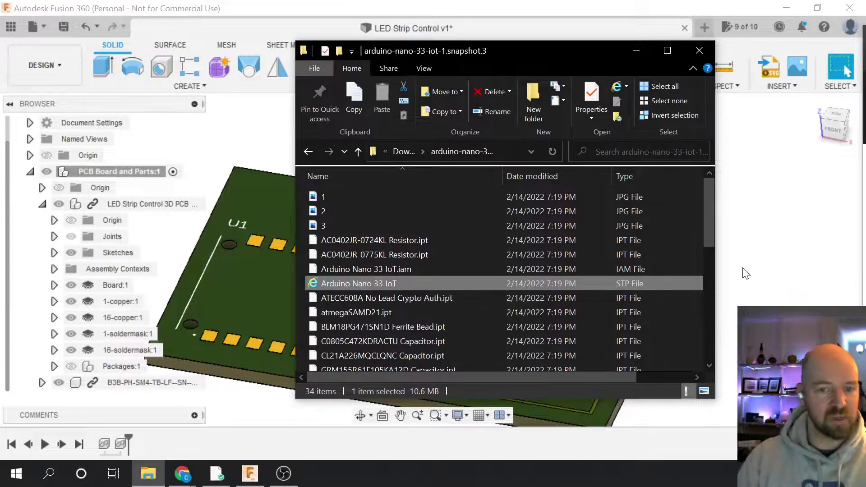
- Switch back to Fusion 360, show the LED Strip Control project's data, and start choosing files for an upload into it
left_click(745, 273)
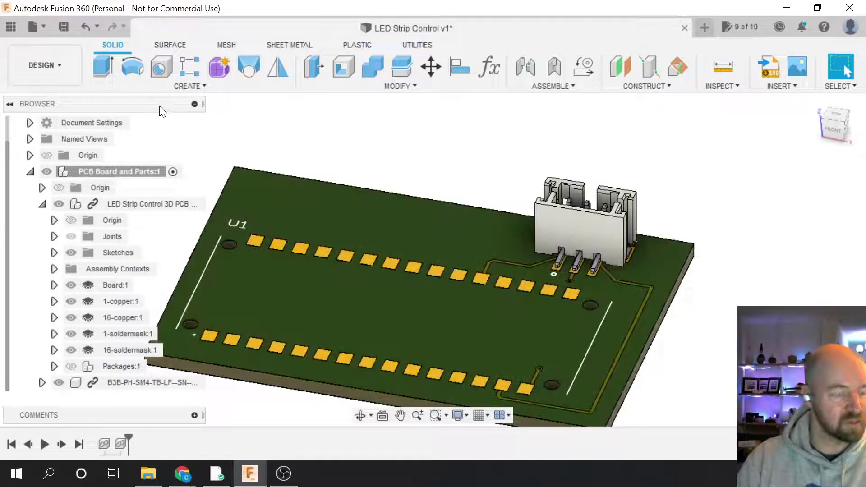
left_click(8, 27)
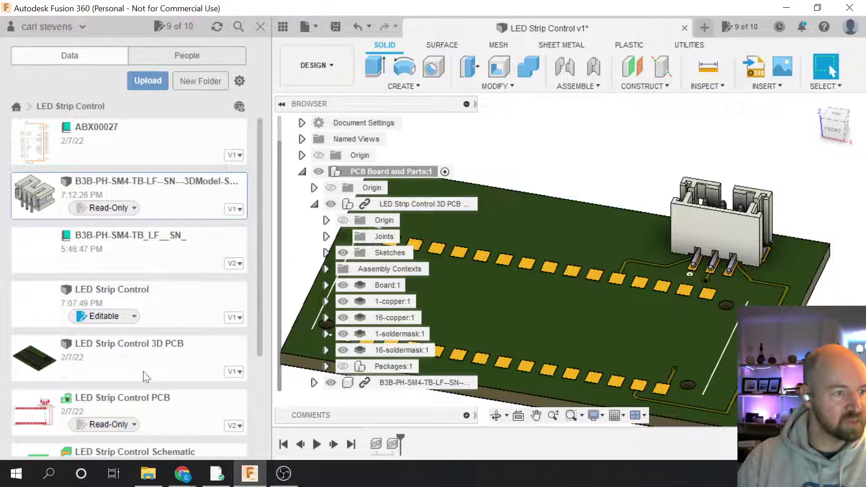
left_click(148, 82)
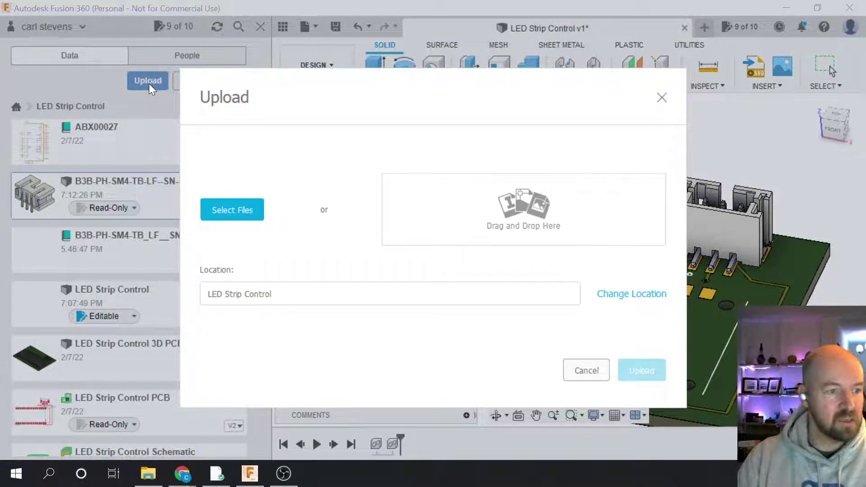
left_click(227, 209)
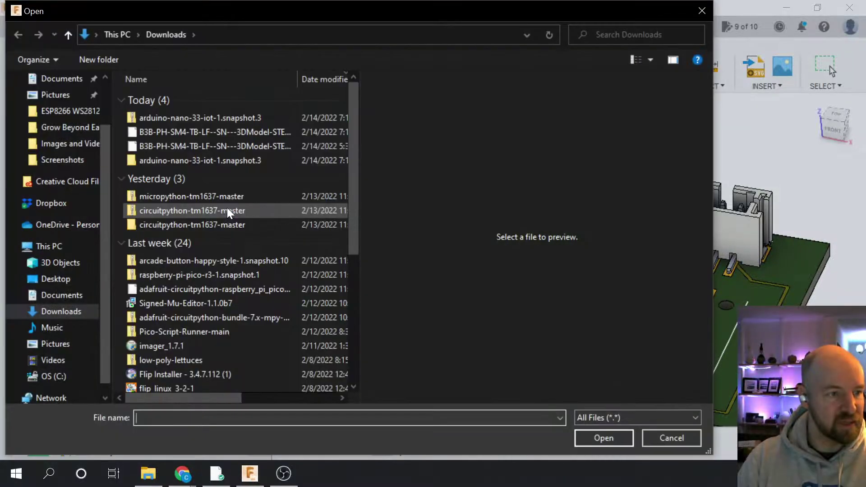
- Choose the Arduino Nano 33 IoT STP file from the extracted arduino-nano-33-iot-1.snapshot.3 folder, widening the file list to check its type
left_click(198, 161)
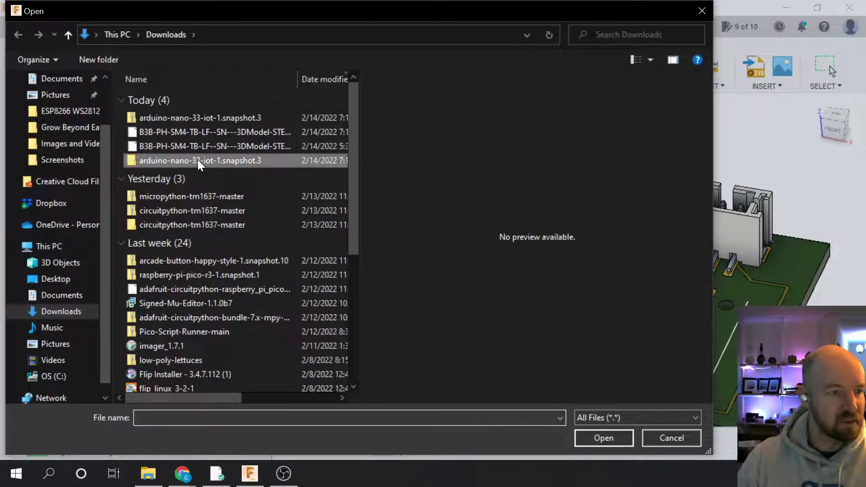
double_click(198, 159)
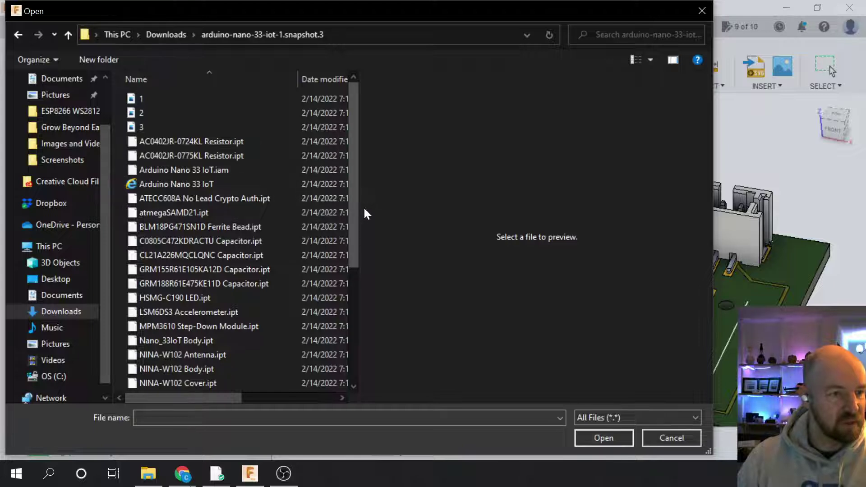
left_click_drag(360, 208, 405, 202)
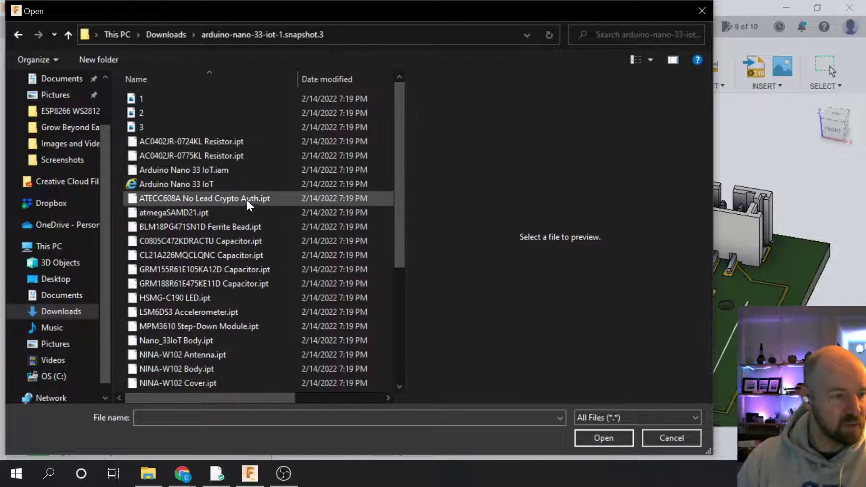
left_click(216, 186)
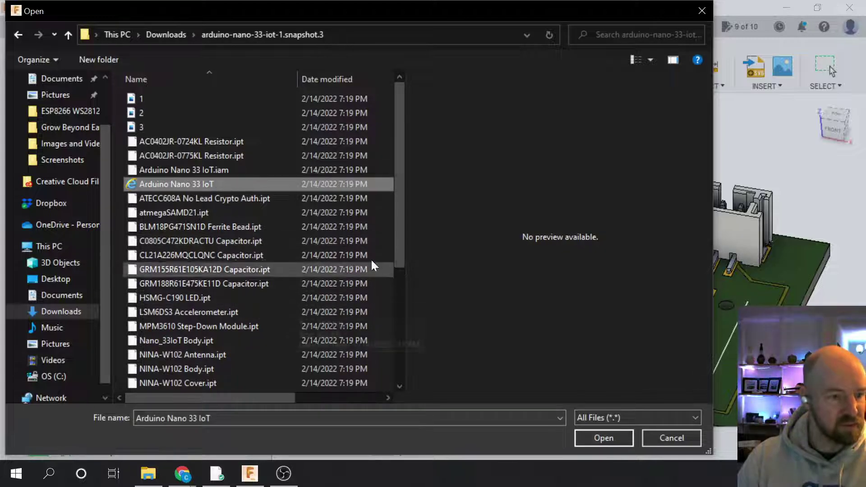
left_click_drag(404, 247, 575, 243)
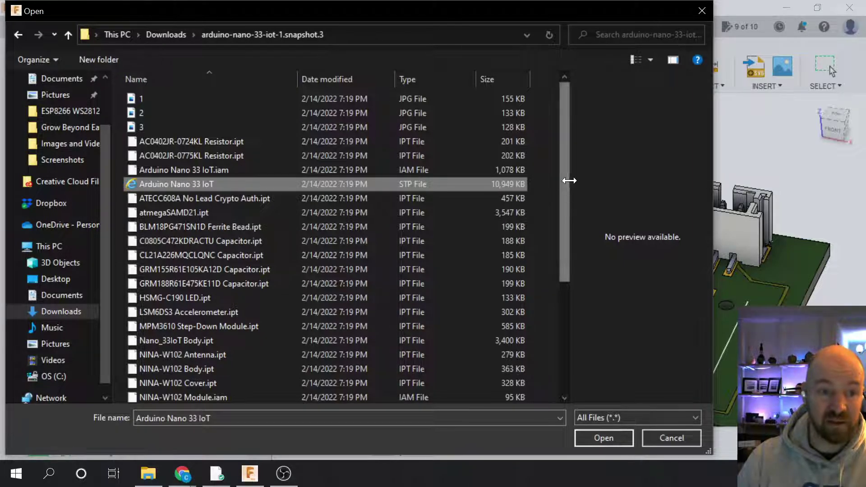
left_click_drag(567, 185, 548, 164)
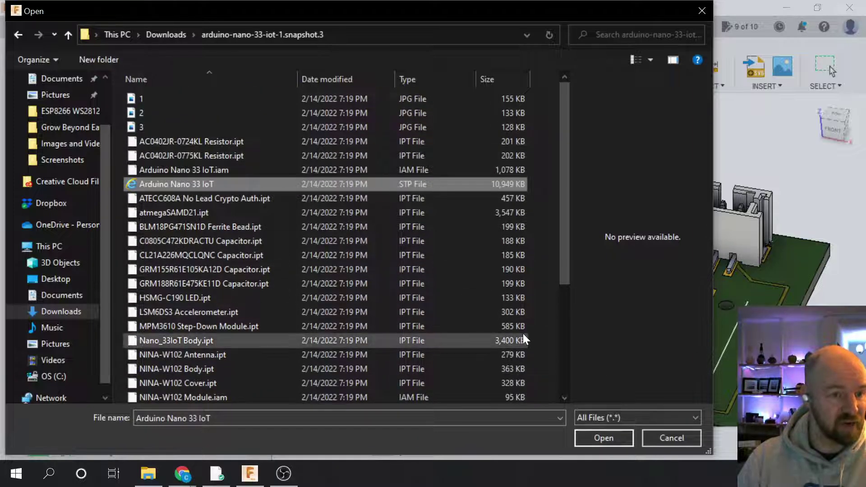
left_click(614, 437)
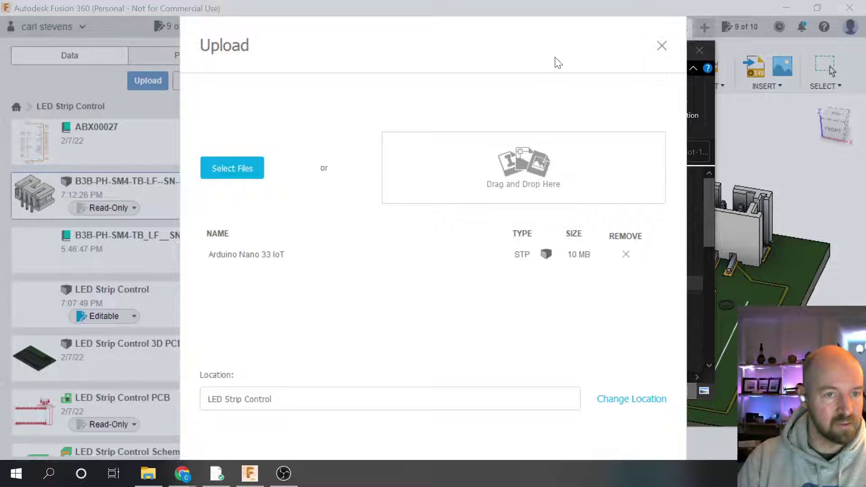
- Upload the Arduino Nano 33 IoT model to the LED Strip Control project and dismiss the job status
left_click_drag(561, 29, 551, 4)
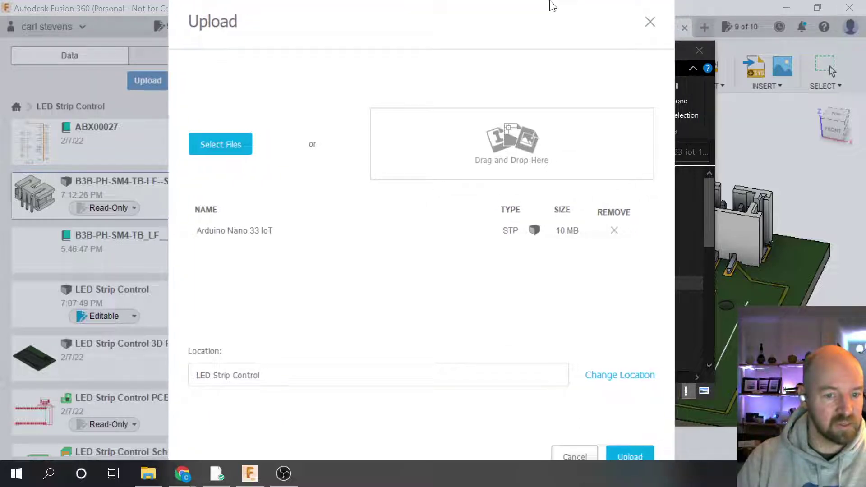
left_click(616, 450)
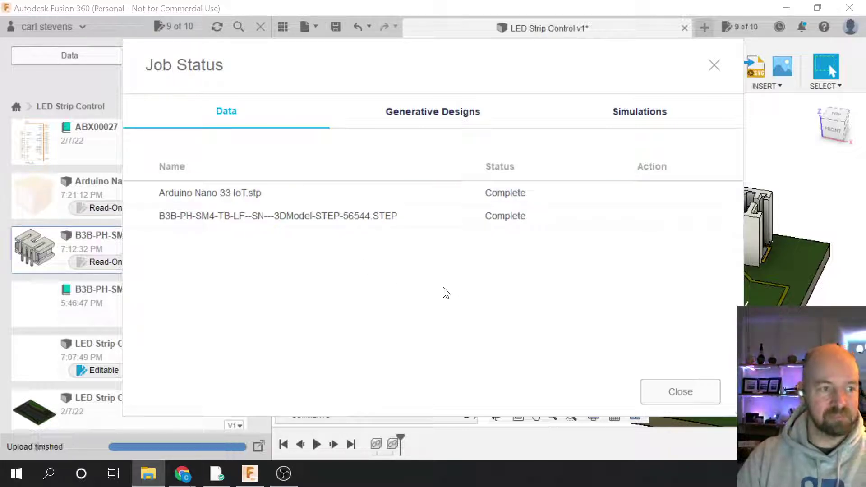
left_click(671, 391)
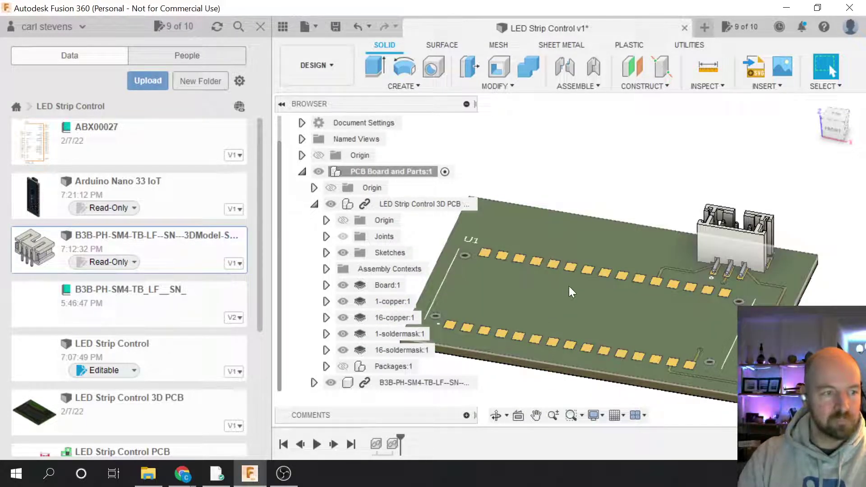
- Activate the PCB Board and Parts component and insert the uploaded Arduino Nano 33 IoT into the current design
left_click(167, 196)
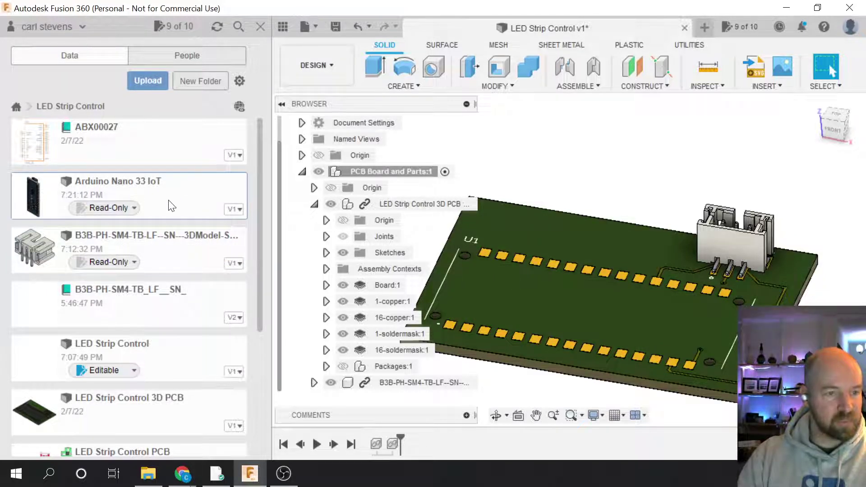
left_click(315, 204)
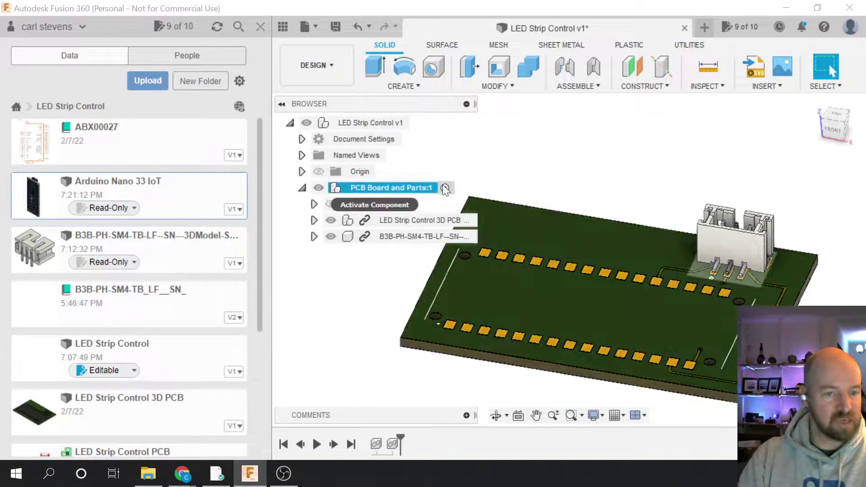
left_click(444, 186)
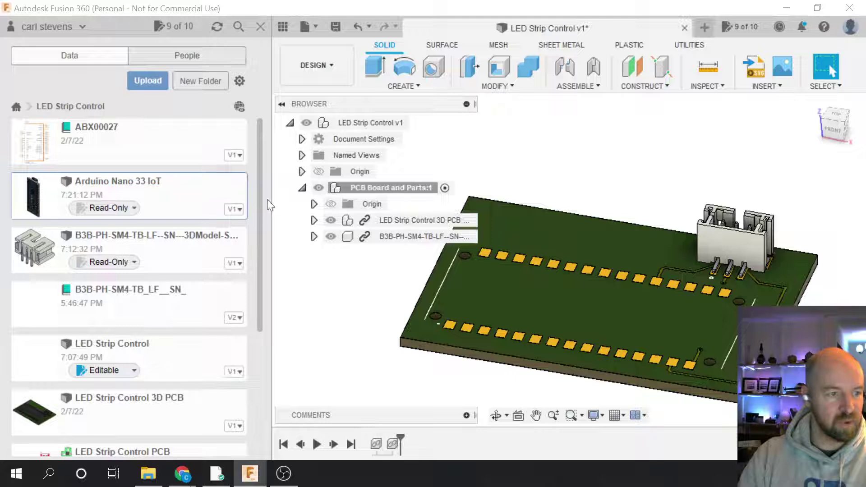
right_click(197, 198)
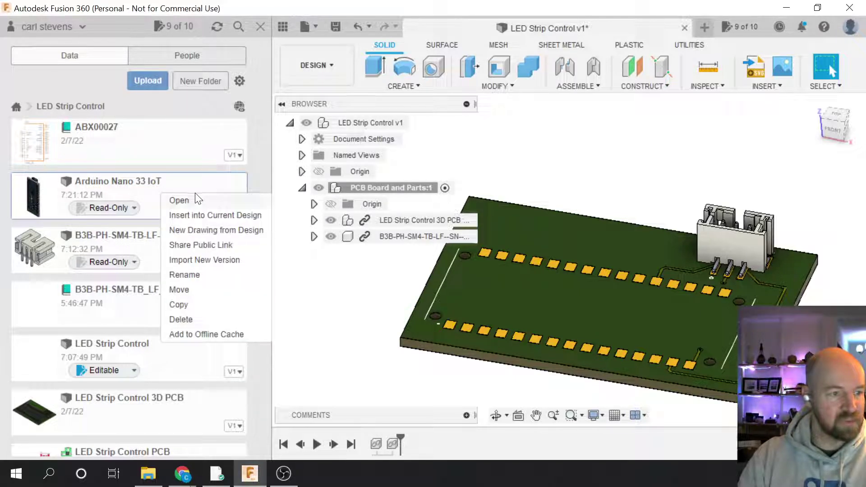
left_click(212, 217)
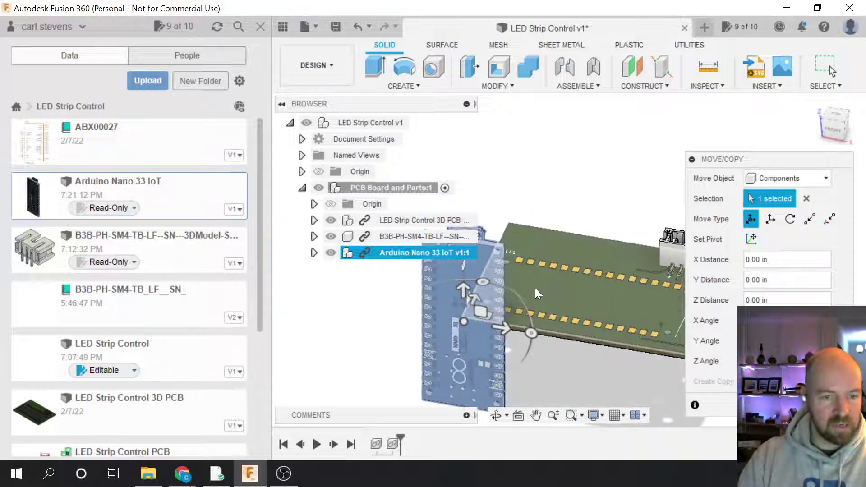
- Rotate the inserted Arduino by -90 degrees about each of two axes so it lies flat, parallel to the PCB, and hide the project data
left_click_drag(532, 332, 464, 277)
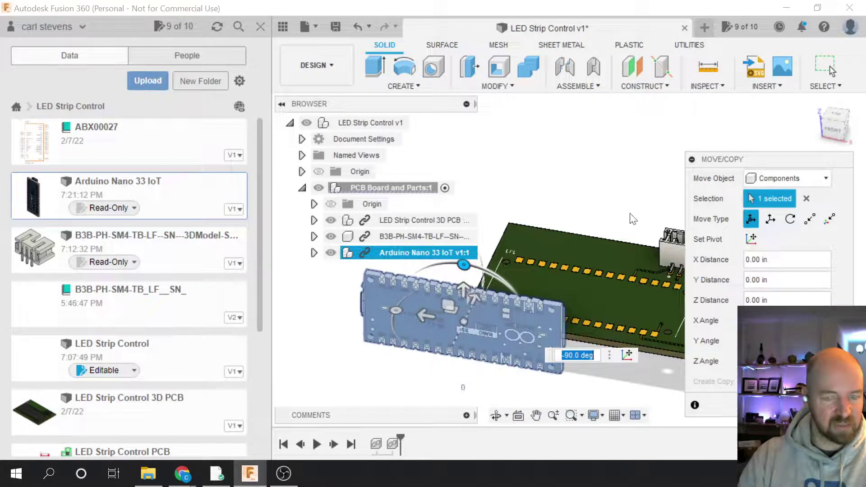
key("F6")
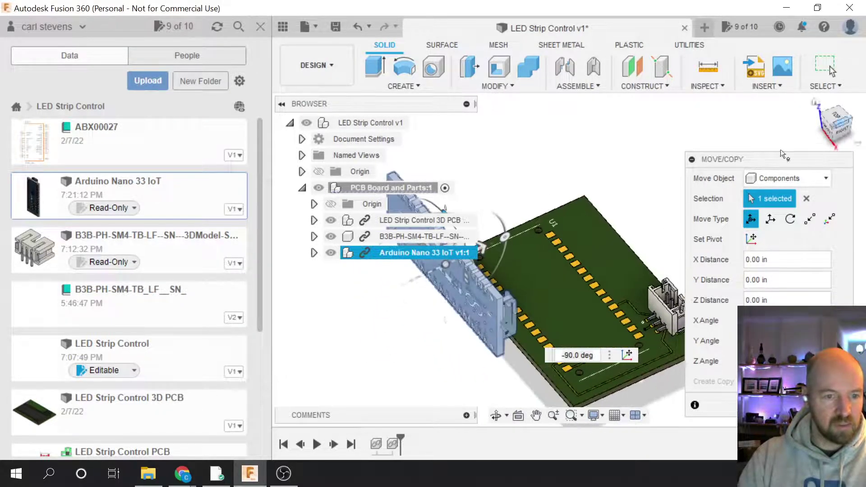
left_click_drag(504, 237, 444, 229)
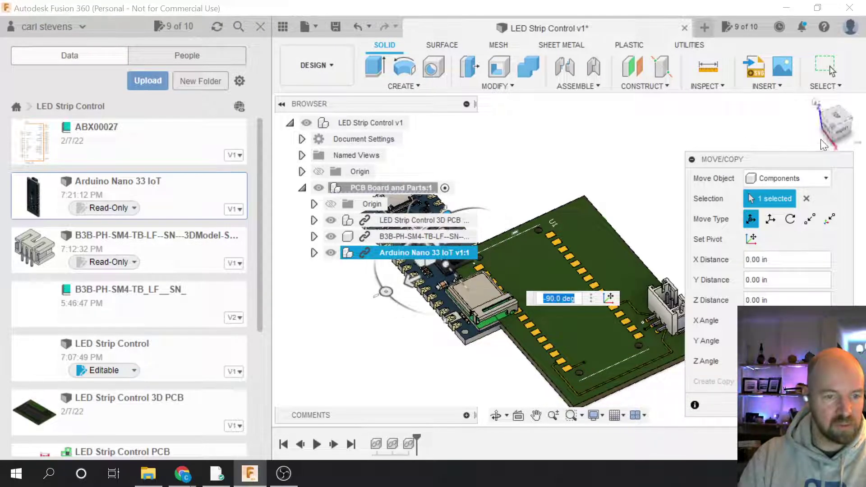
left_click(260, 27)
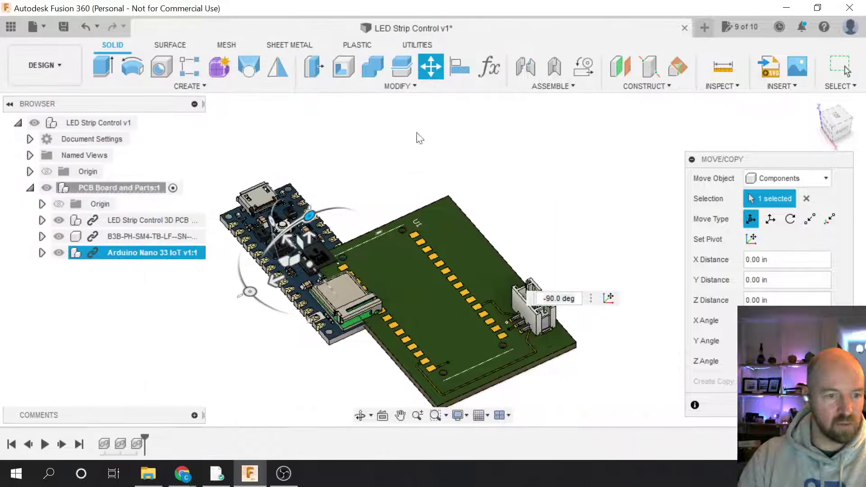
- In top view, move the Arduino onto the U1 footprint, about -0.547 in along X and -0.95 in along Z
left_click(833, 130)
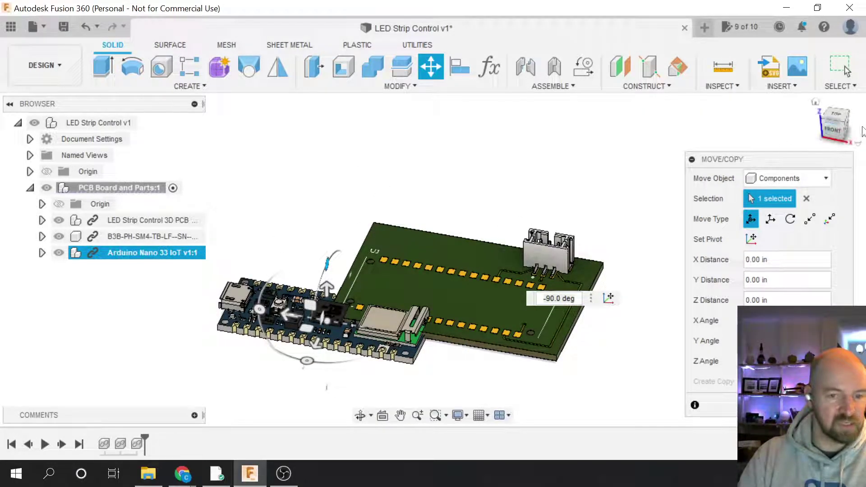
left_click(833, 118)
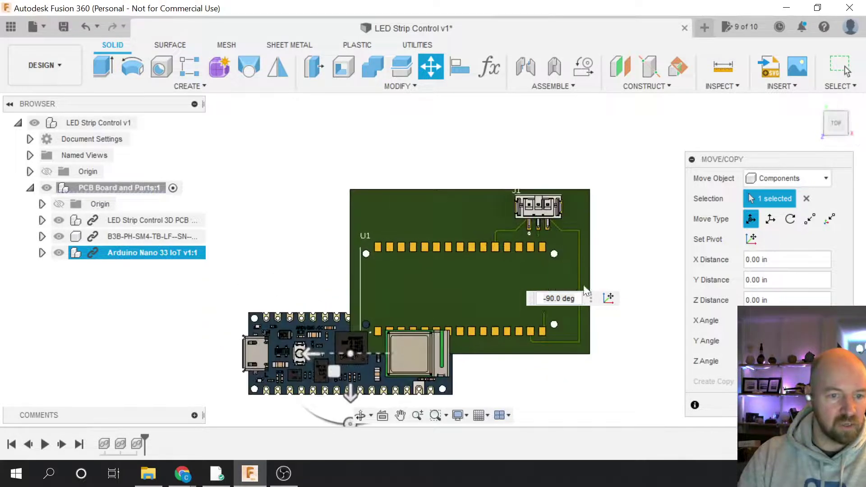
left_click_drag(333, 369, 444, 307)
scroll(354, 303, "up", 2)
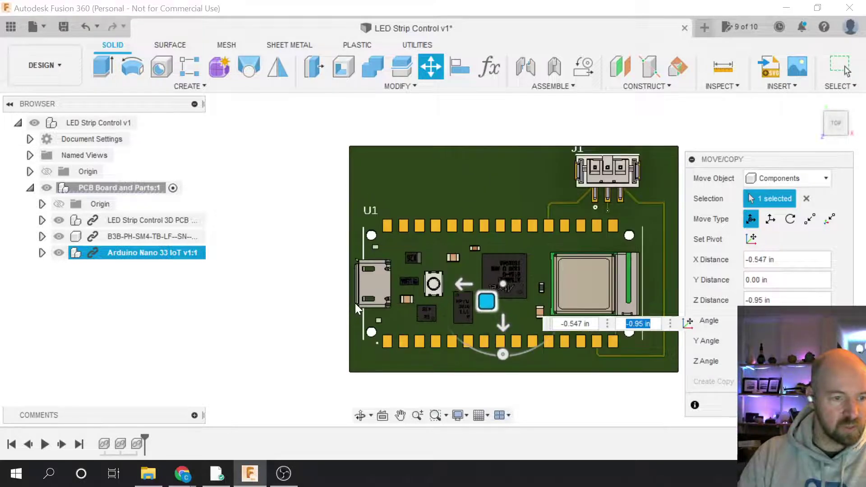
scroll(355, 303, "up", 2)
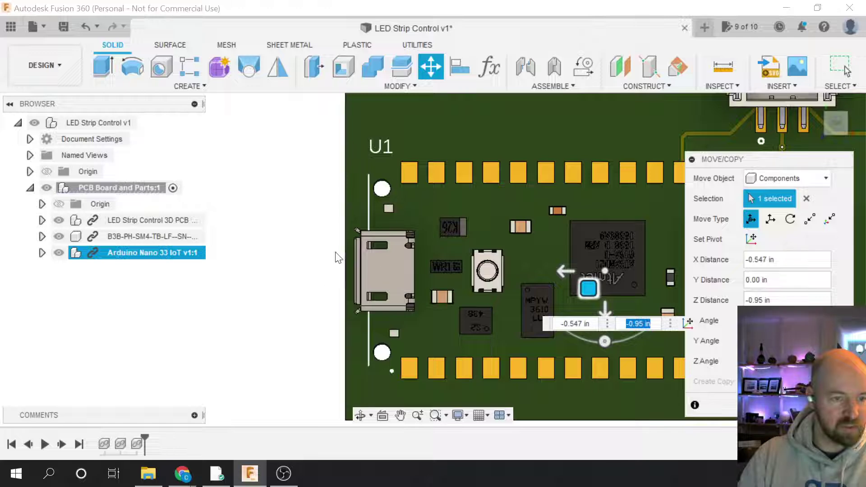
scroll(313, 309, "down", 3)
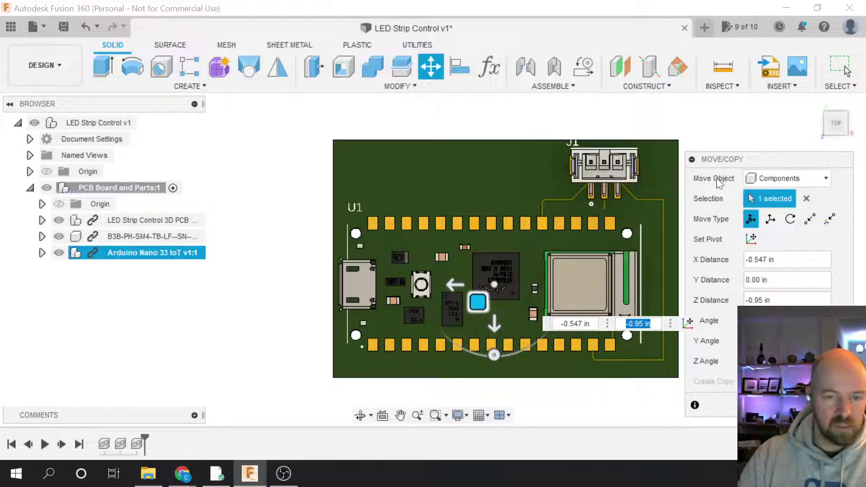
- In front view, raise the Arduino 0.10 in along Y out of the PCB
mouse_move(846, 123)
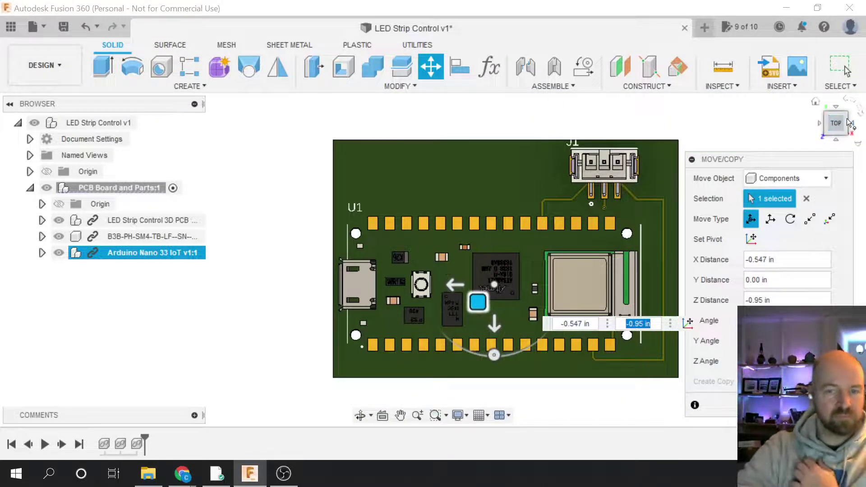
left_click_drag(829, 127, 829, 104)
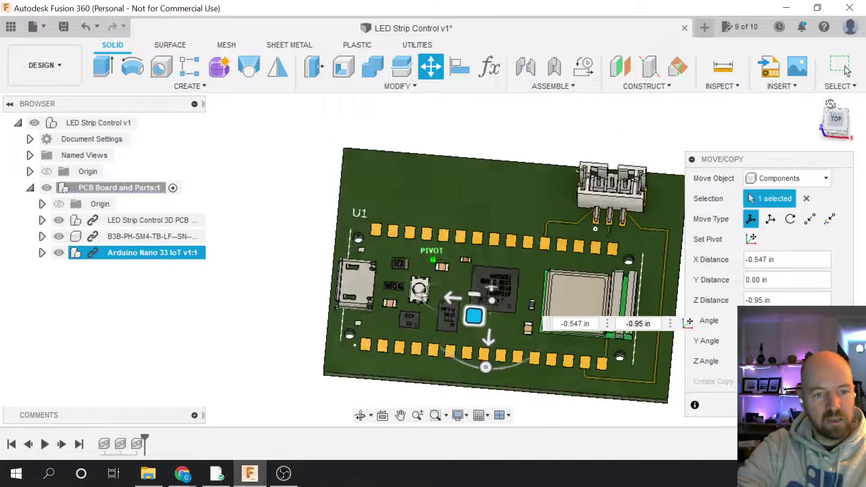
left_click(841, 131)
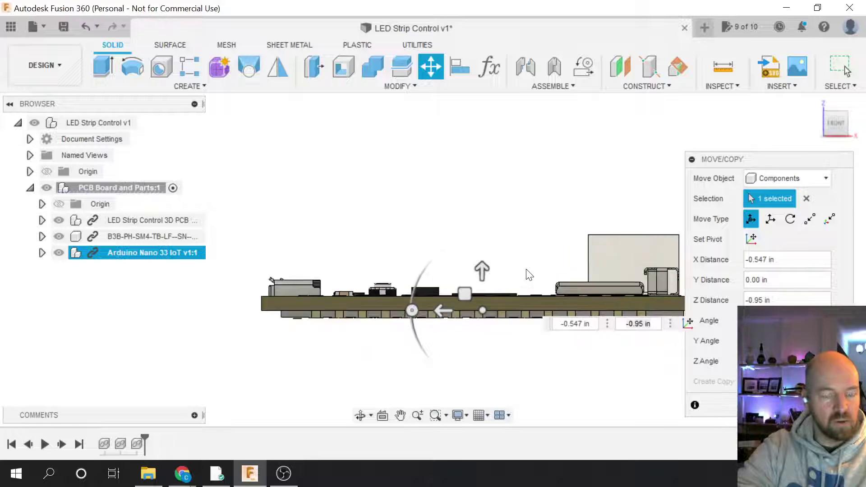
scroll(529, 274, "up", 2)
left_click_drag(463, 282, 460, 263)
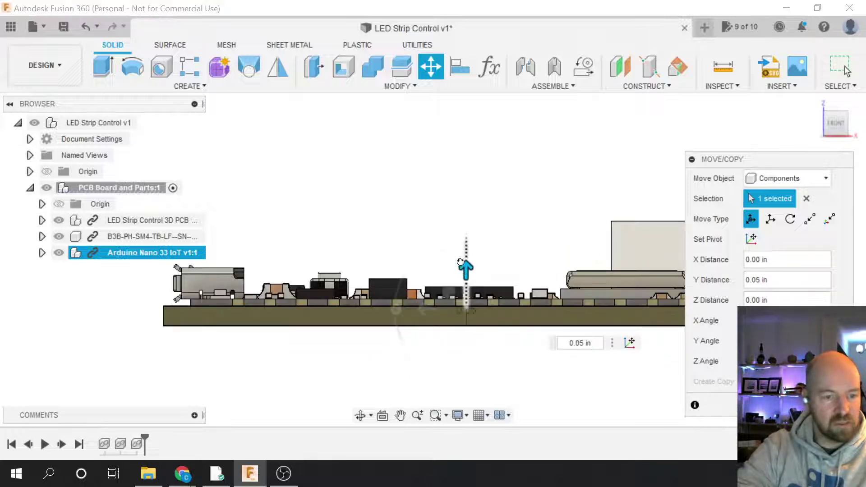
scroll(444, 280, "up", 2)
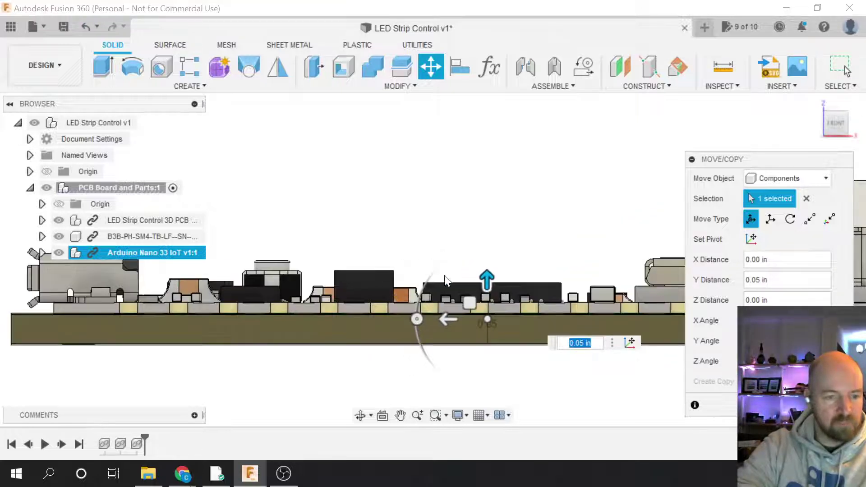
left_click_drag(487, 278, 486, 244)
scroll(465, 306, "up", 4)
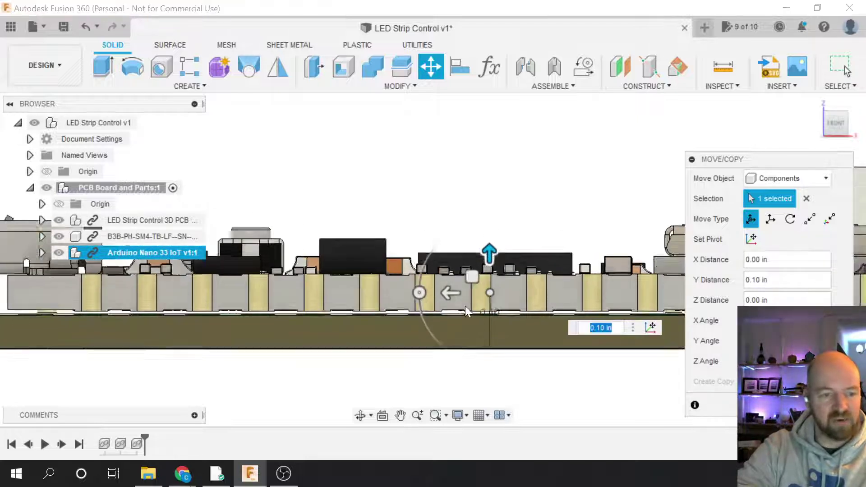
- Fine-tune the Arduino's height above the PCB pads, moving it -0.004 in along Y and 0.001 in along Z
scroll(465, 305, "up", 3)
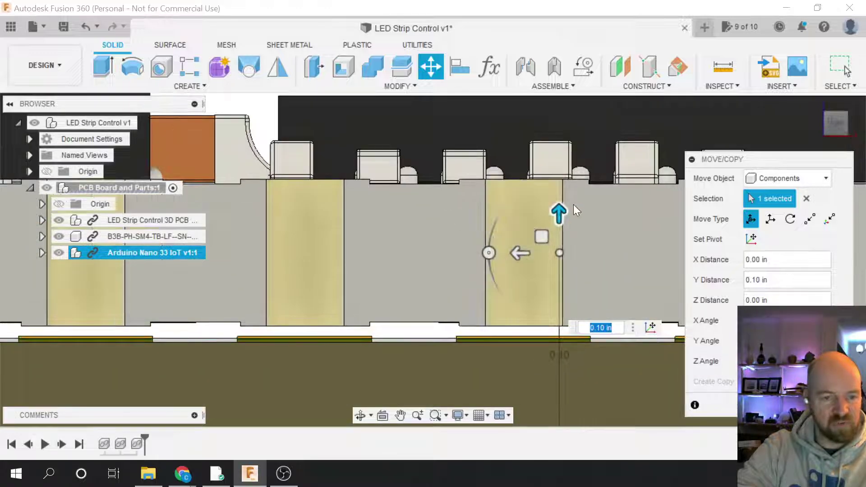
mouse_move(559, 209)
left_mouse_down()
mouse_move(559, 222)
mouse_move(561, 203)
mouse_move(567, 218)
mouse_move(561, 222)
mouse_move(558, 212)
mouse_move(561, 225)
mouse_move(559, 213)
left_mouse_up()
scroll(534, 301, "down", 5)
scroll(535, 302, "down", 2)
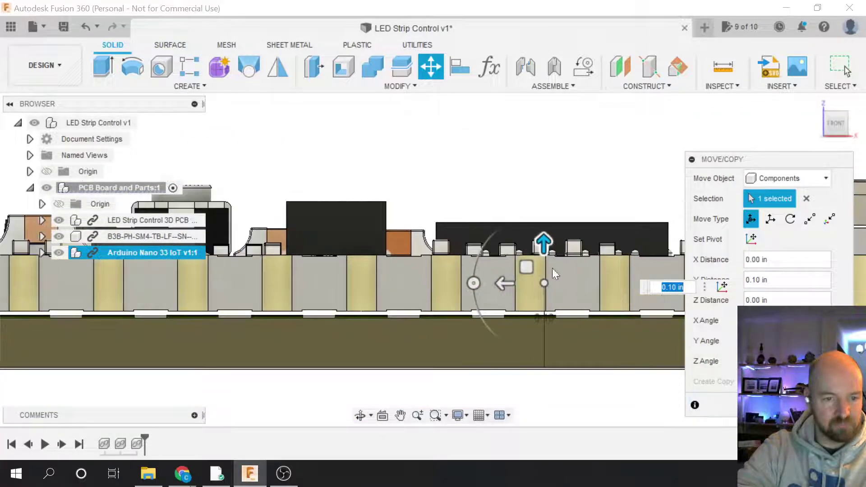
left_click_drag(544, 242, 542, 257)
scroll(527, 327, "down", 3)
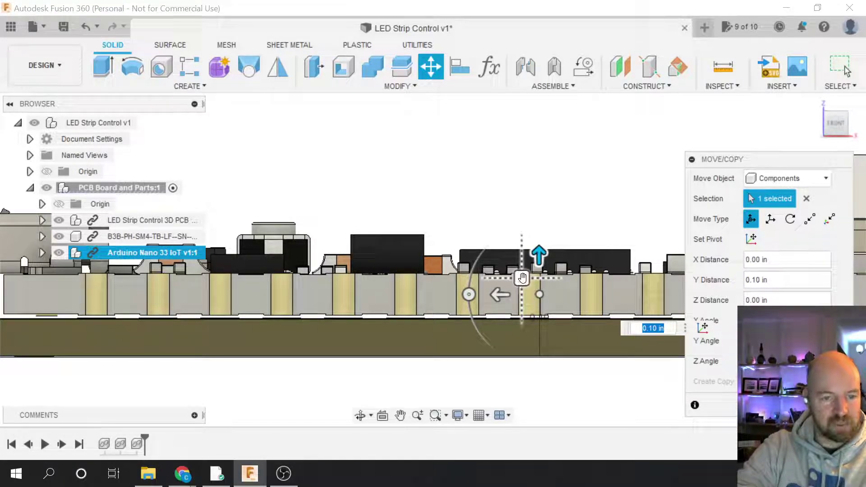
left_click_drag(521, 278, 521, 278)
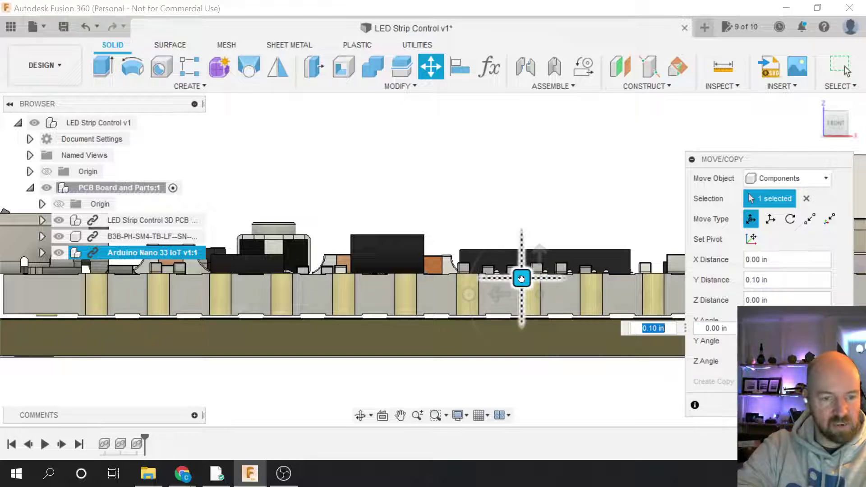
left_click_drag(521, 278, 522, 281)
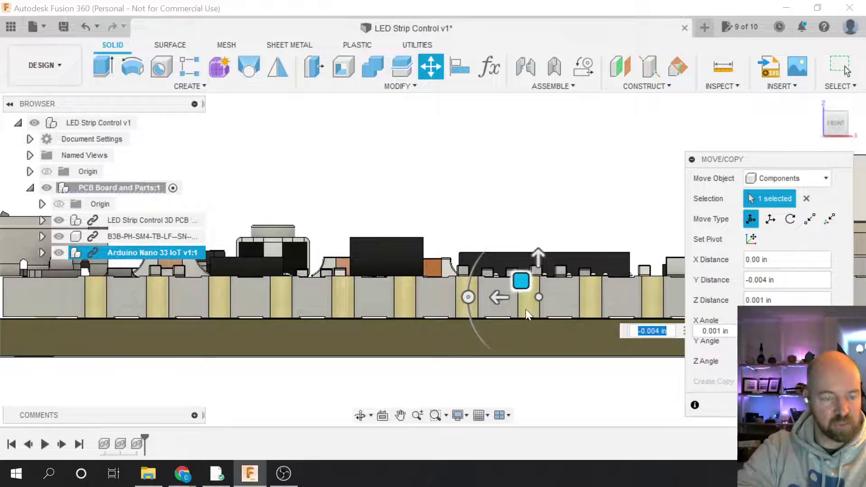
- Check how the Arduino sits on the PCB pads from the front and at an angle, and confirm its placement
scroll(521, 313, "up", 2)
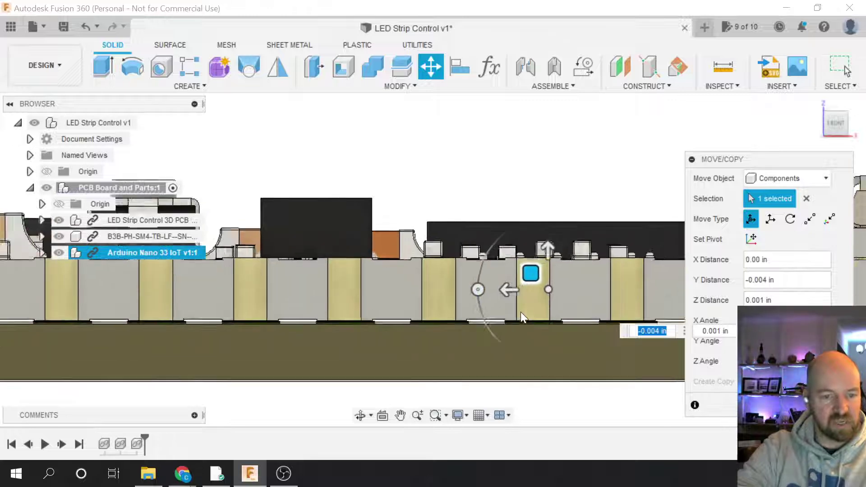
scroll(520, 313, "up", 4)
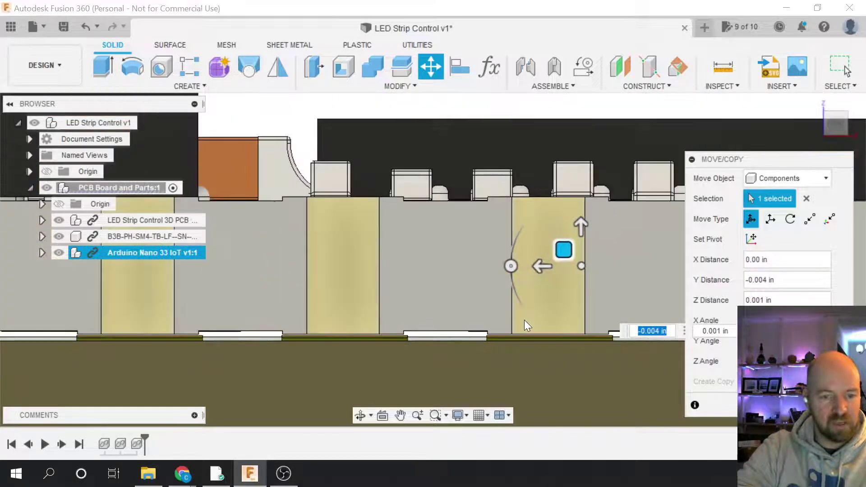
scroll(524, 321, "down", 5)
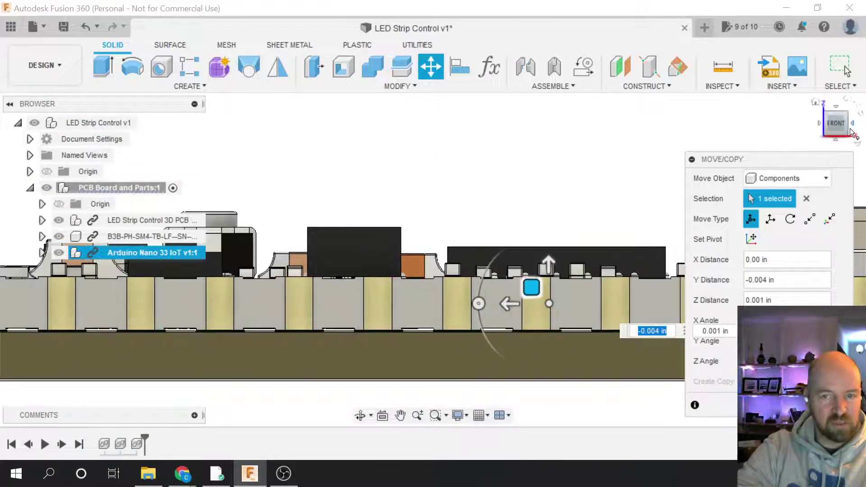
left_click(851, 133)
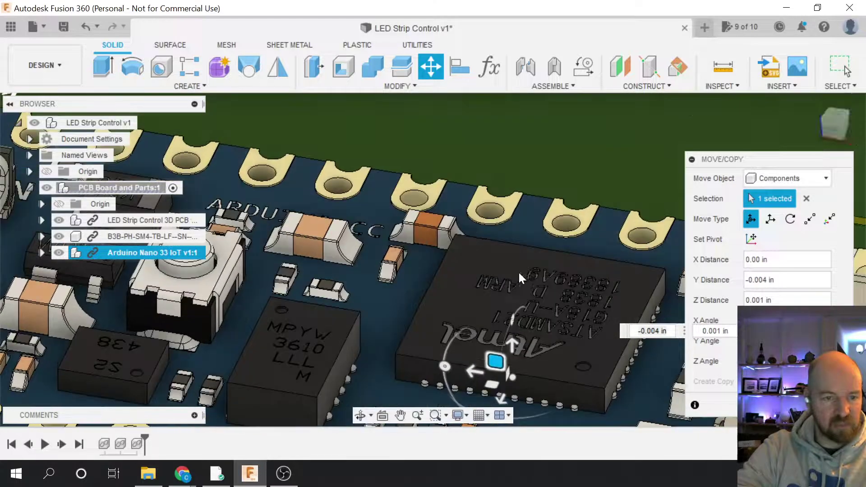
scroll(518, 271, "down", 5)
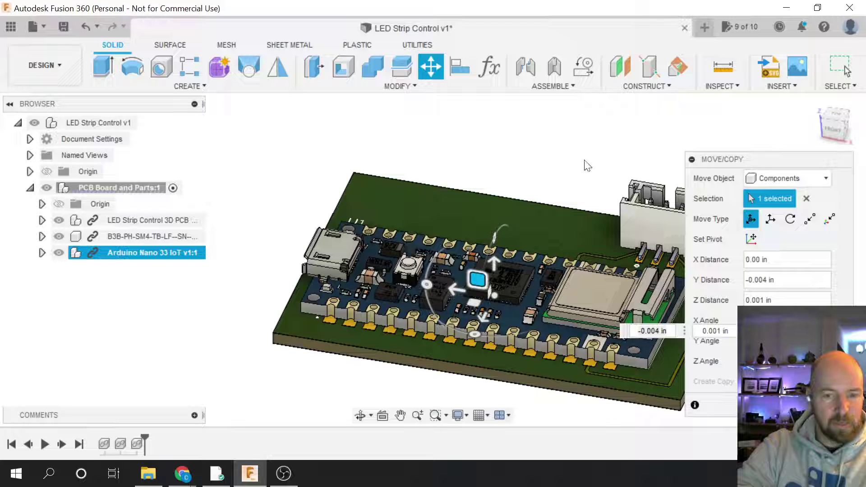
left_click_drag(715, 158, 698, 141)
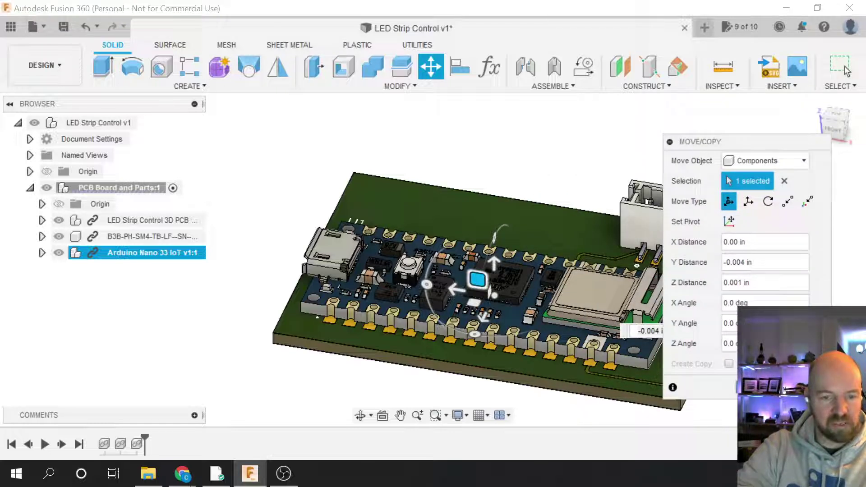
left_click(758, 387)
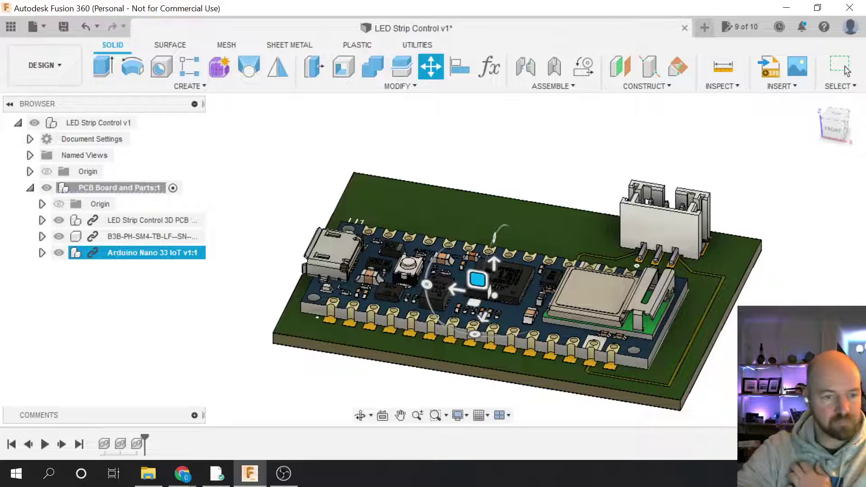
left_click(846, 69)
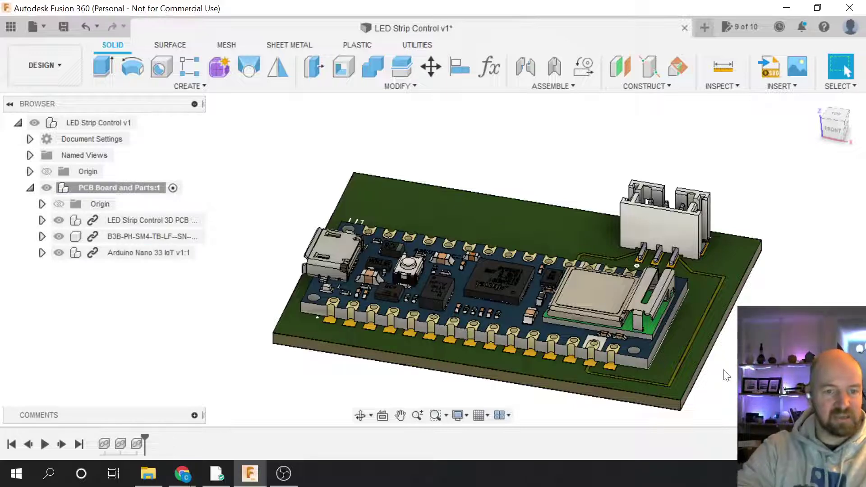
- Save a new version of the LED Strip Control design with the version description "User Saved"
scroll(542, 359, "down", 2)
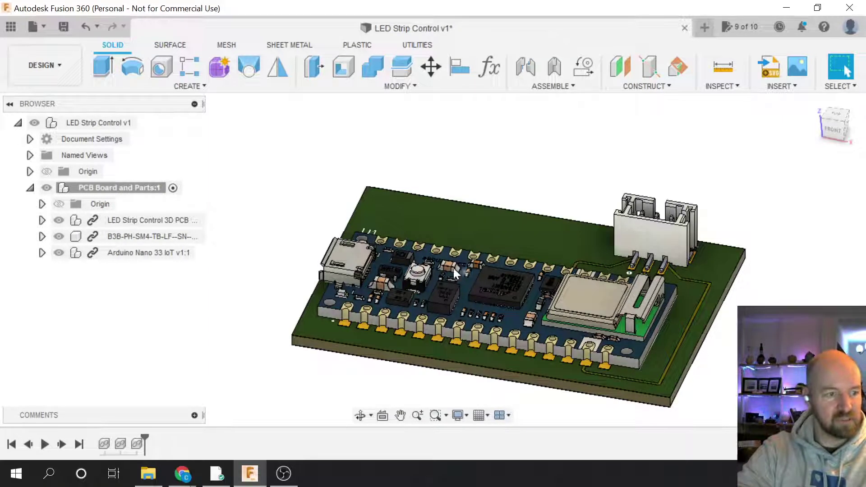
key("ctrl+s")
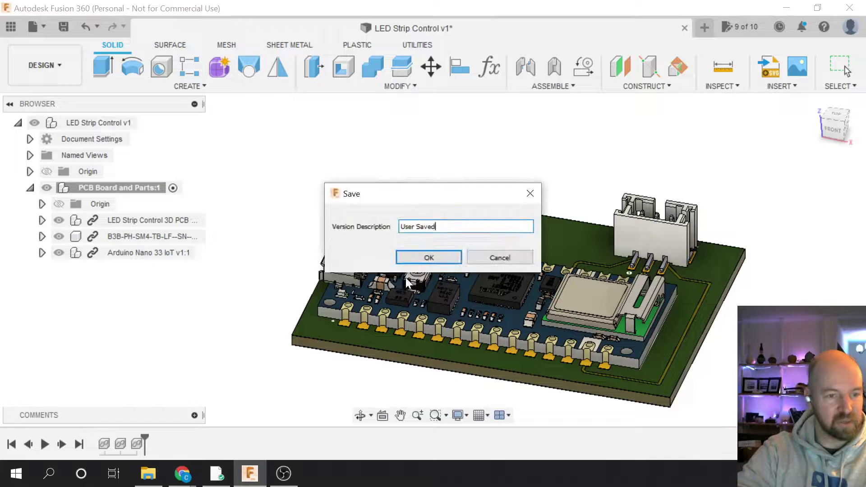
left_click(423, 258)
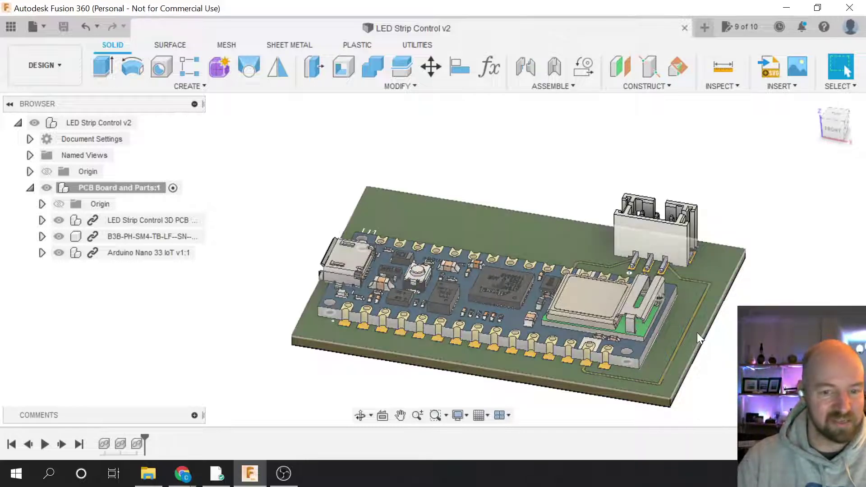
- Activate the top-level LED Strip Control component and collapse the PCB Board and Parts component in the browser tree
left_click(841, 128)
mouse_move(841, 128)
left_mouse_down()
mouse_move(852, 134)
mouse_move(836, 127)
mouse_move(622, 421)
left_mouse_up()
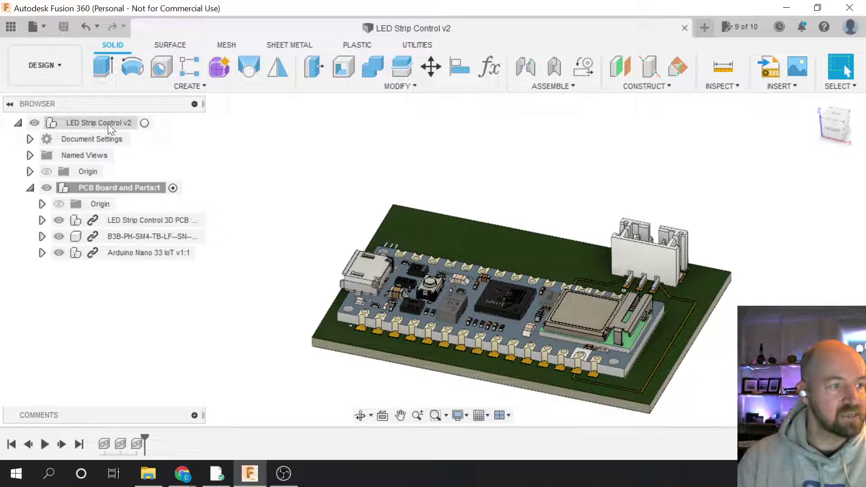
left_click(144, 123)
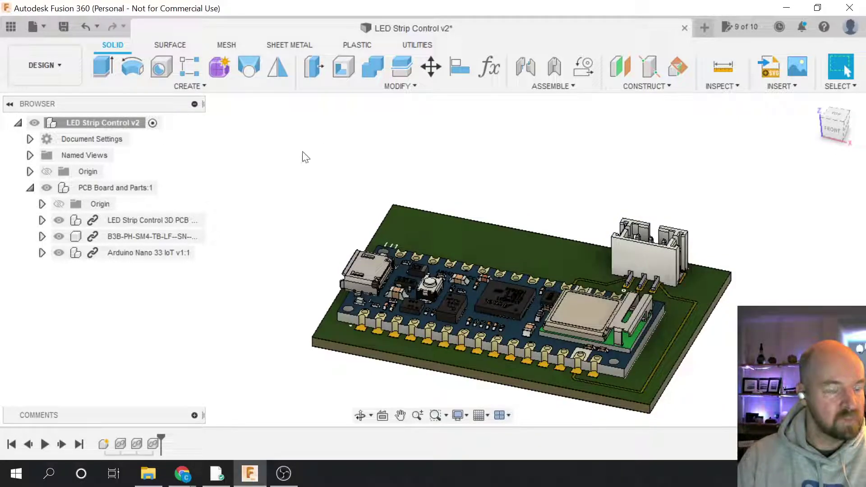
left_click(30, 188)
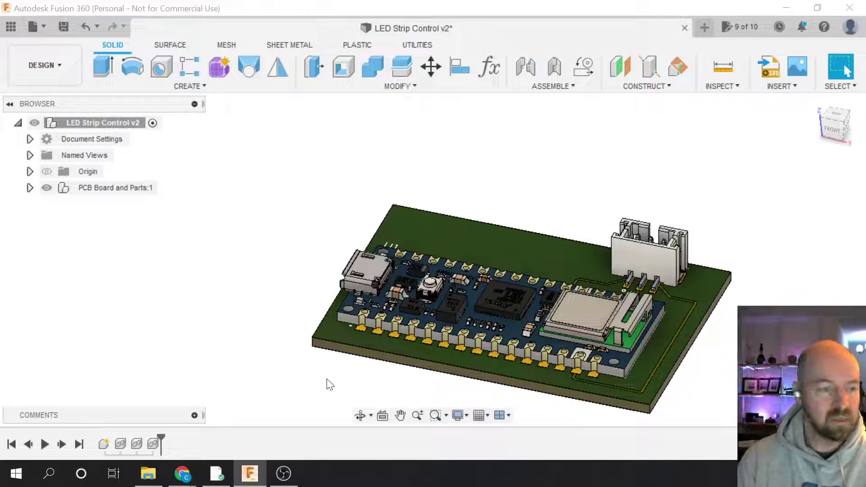
left_click(105, 189)
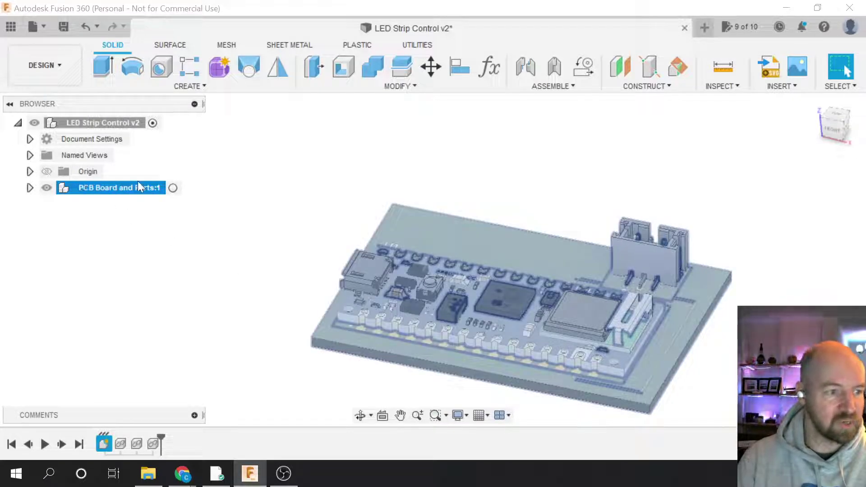
left_click(215, 153)
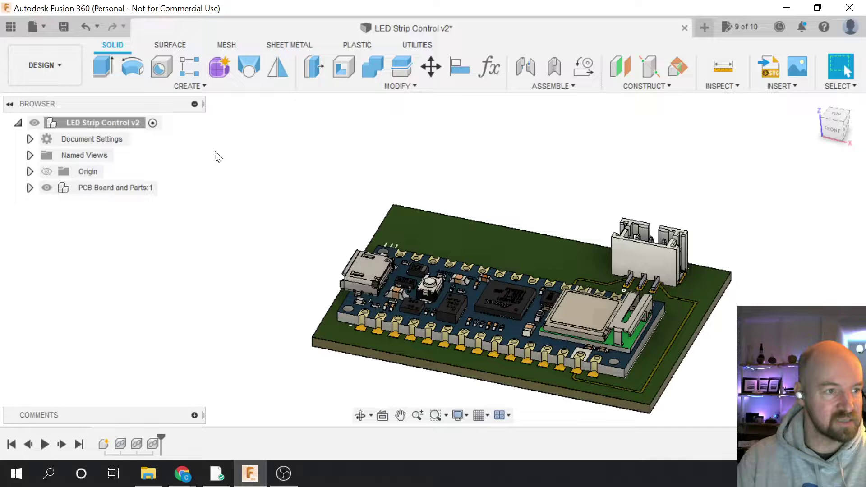
- Create an internal standard component named Enclosure under the top-level LED Strip Control assembly, with activation enabled
left_click(194, 86)
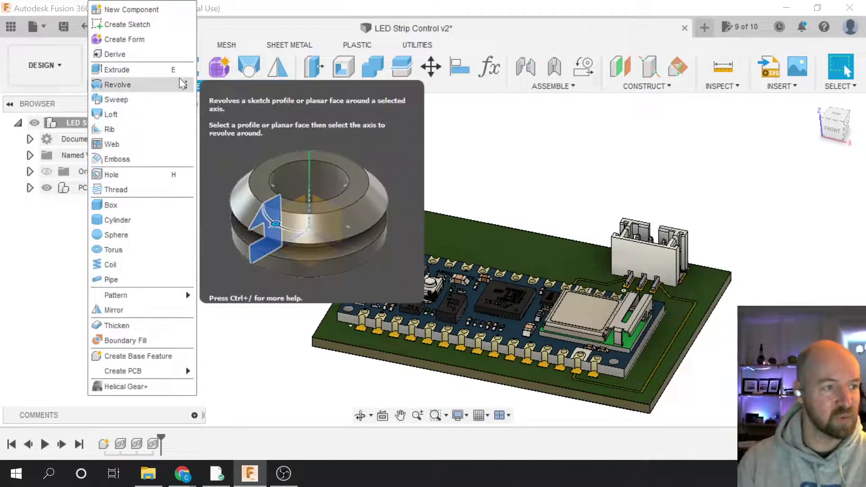
left_click(389, 110)
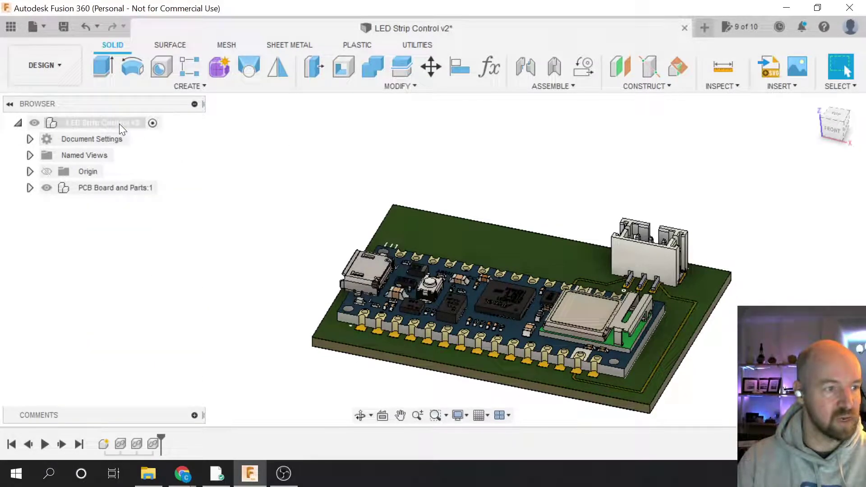
left_click(176, 90)
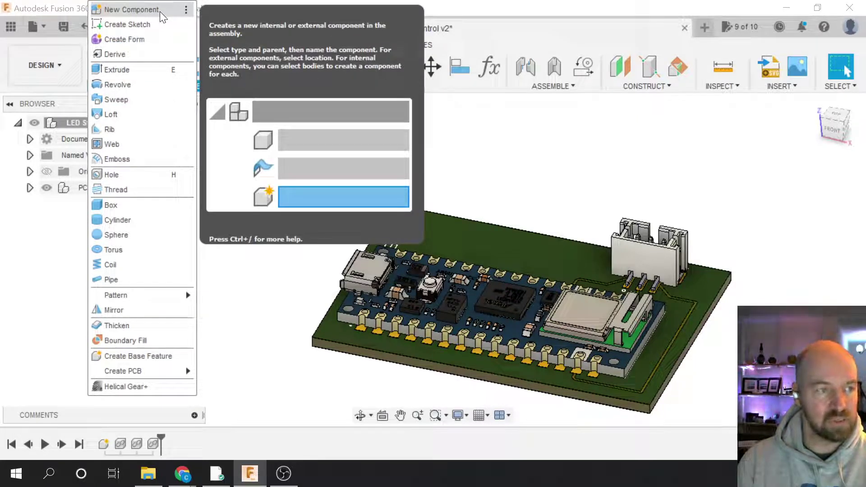
left_click(159, 11)
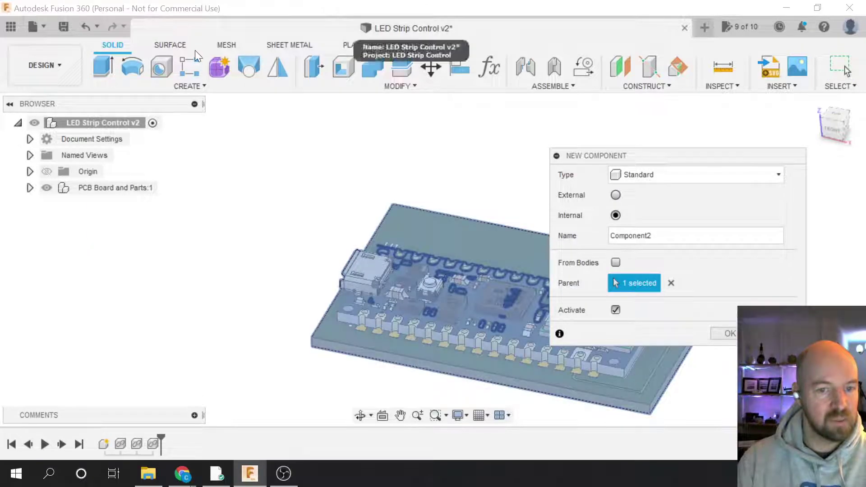
left_click_drag(654, 235, 591, 235)
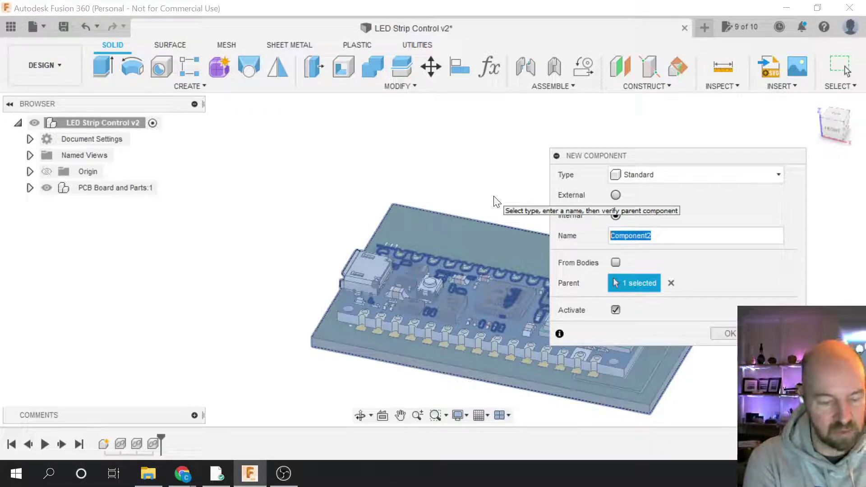
type("En")
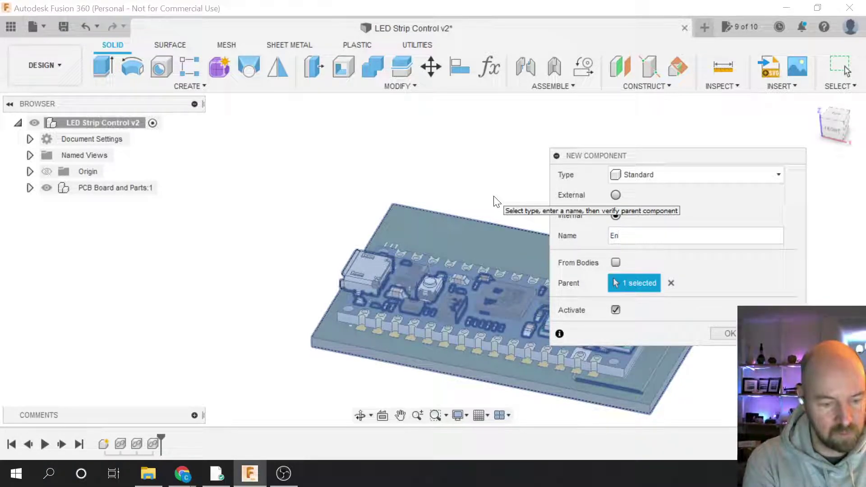
type("closure")
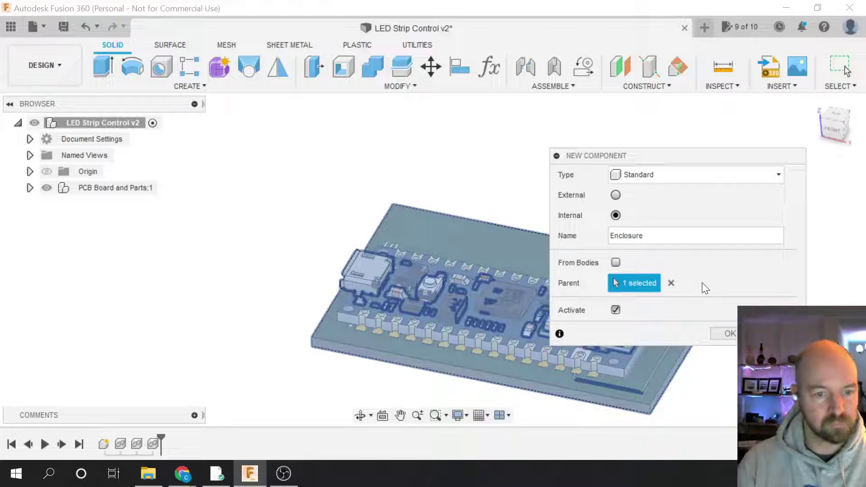
left_click(729, 333)
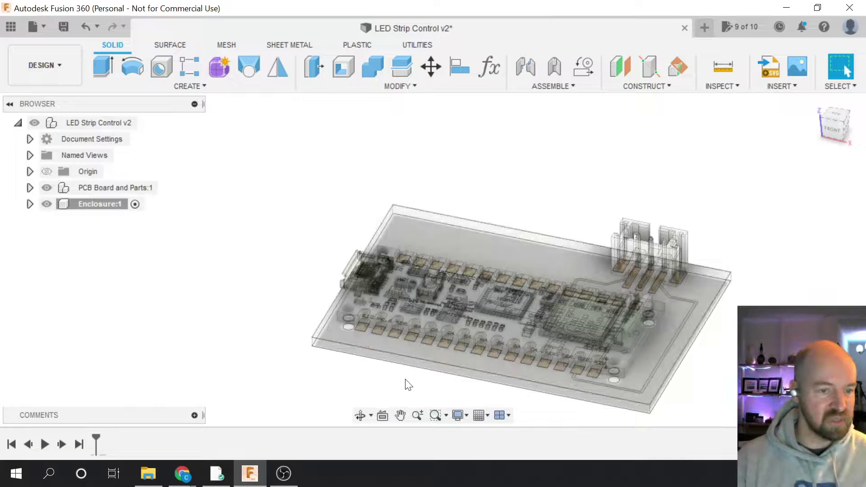
- Make sure Enclosure is the active component and expand its contents in the browser tree
scroll(405, 380, "down", 1)
scroll(407, 383, "up", 1)
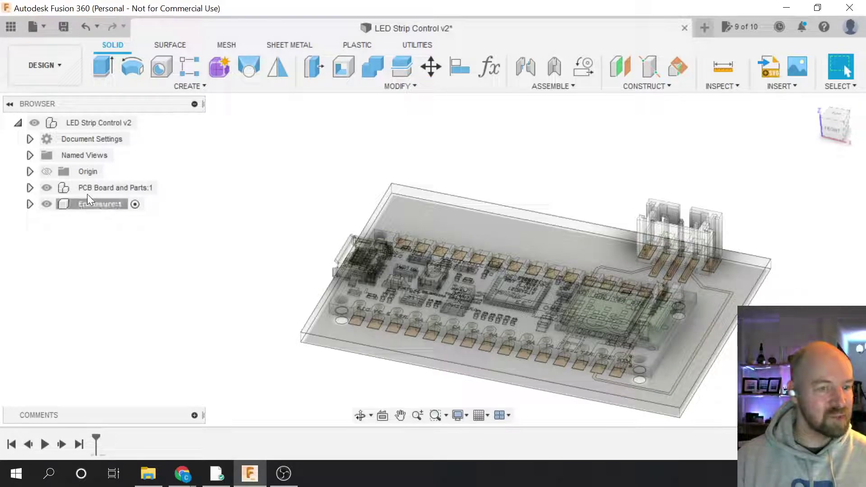
left_click(134, 205)
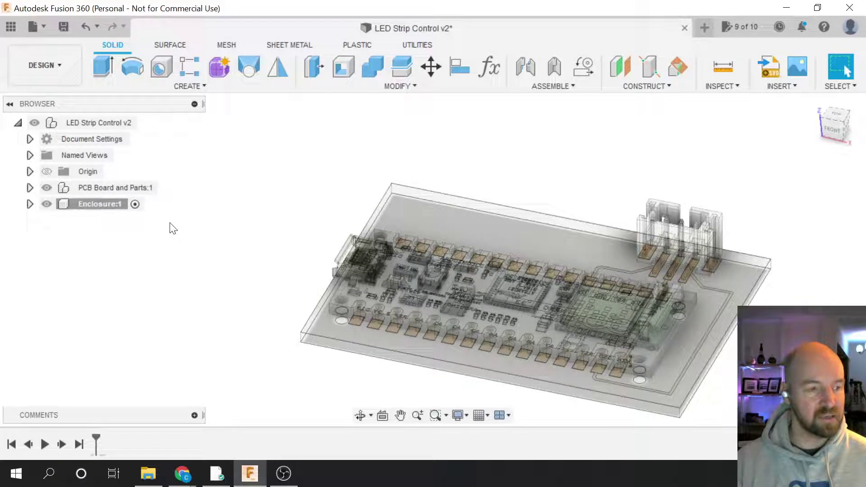
left_click(135, 204)
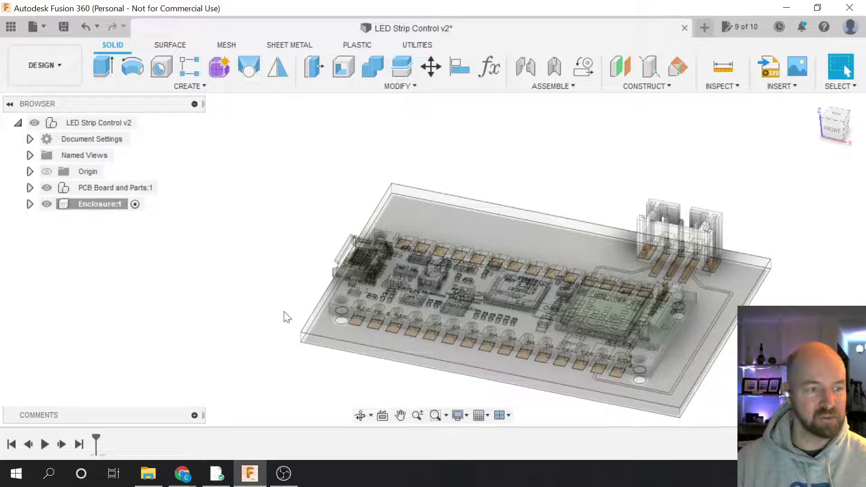
left_click(30, 204)
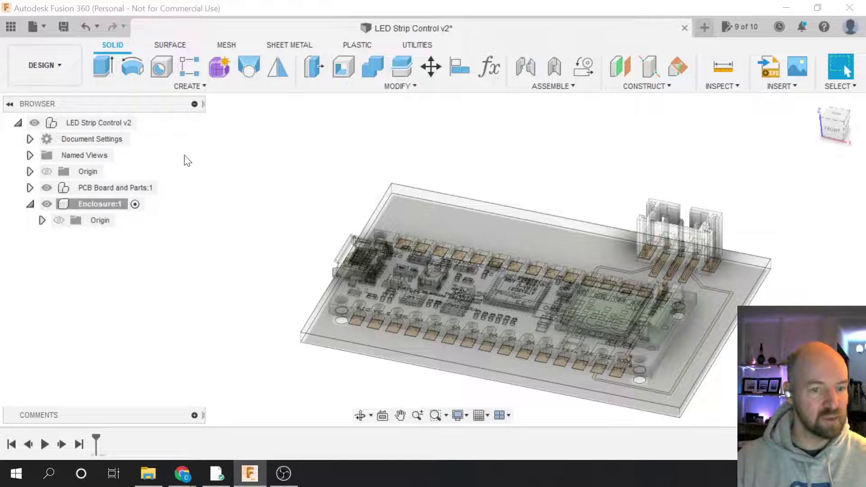
- Create a sketch in the Enclosure component on the underside face of the PCB
left_click(191, 87)
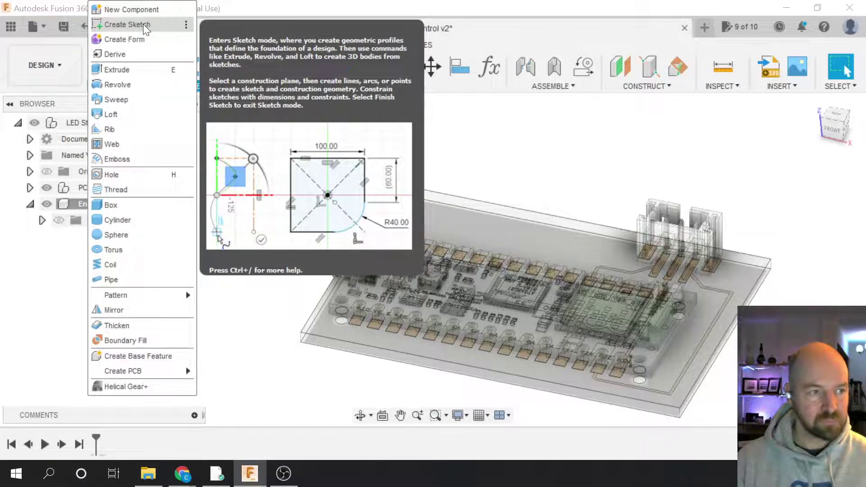
left_click(143, 23)
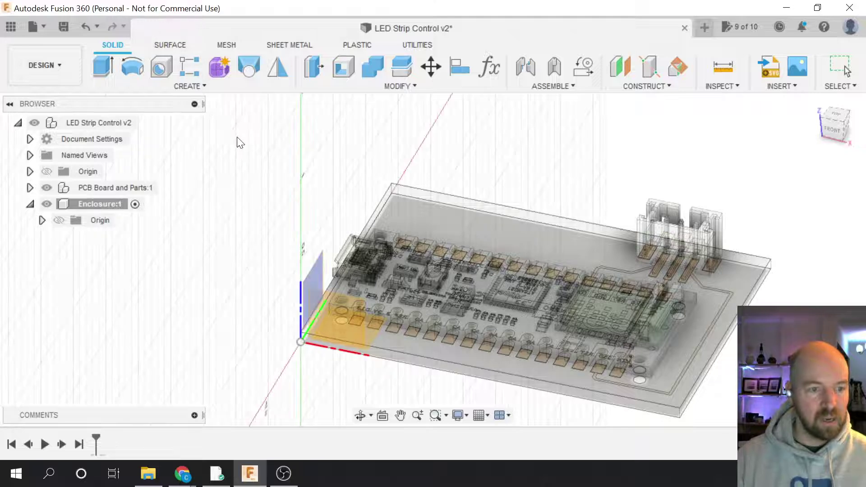
mouse_move(823, 134)
left_mouse_down()
mouse_move(815, 58)
mouse_move(829, 130)
left_mouse_up()
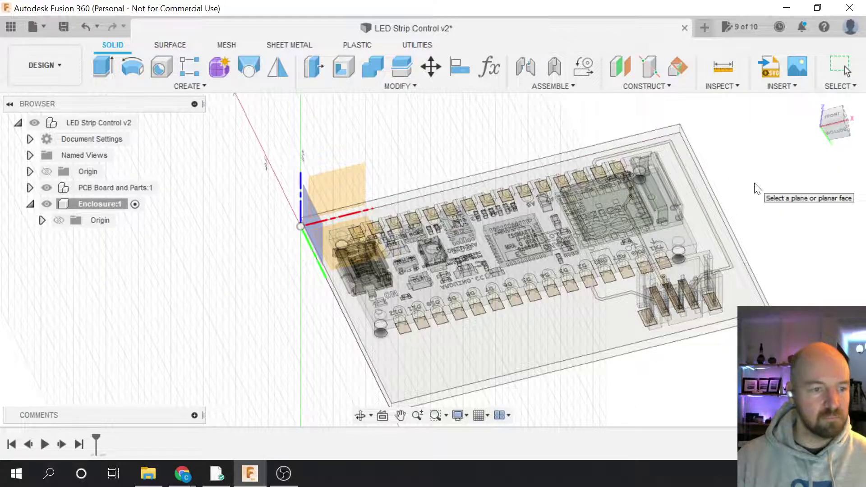
scroll(533, 131, "down", 2)
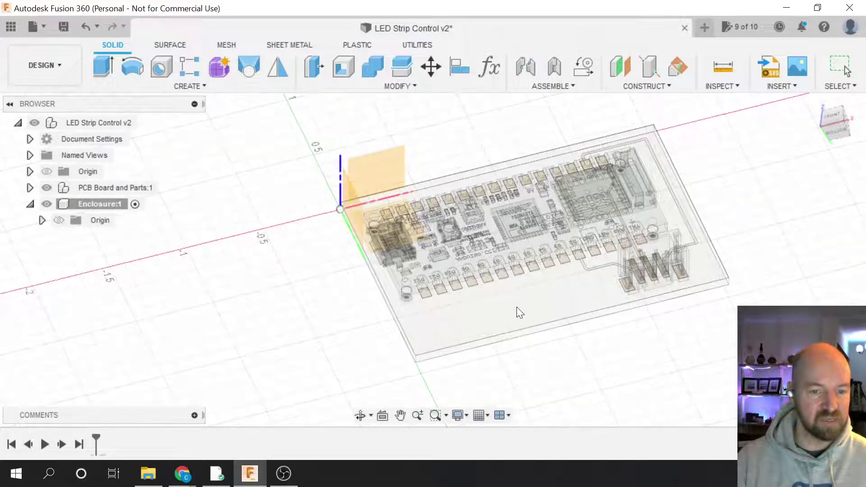
left_click(524, 299)
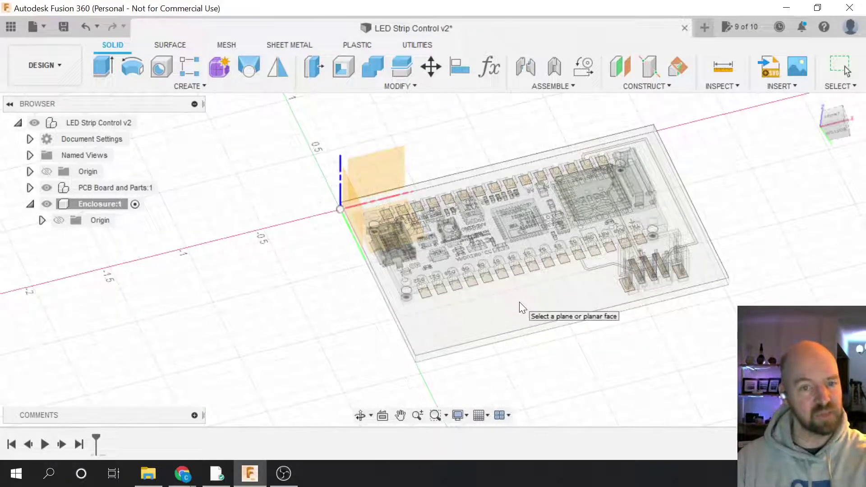
left_click(520, 305)
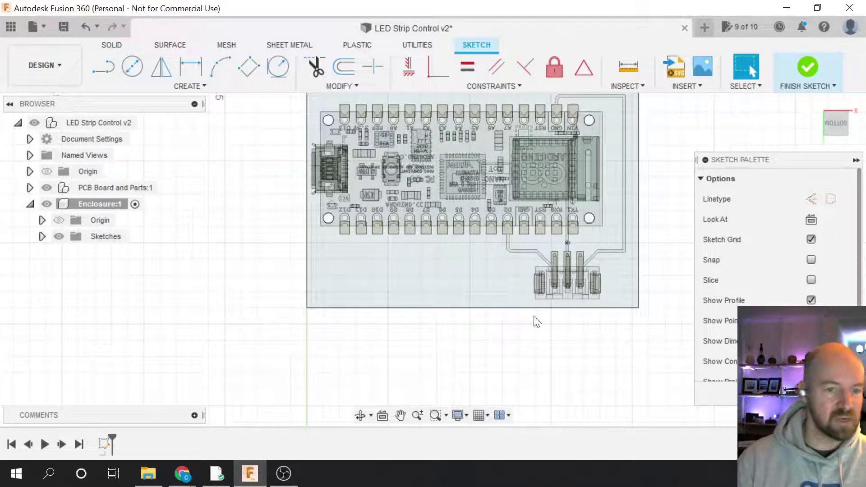
- Offset the full rectangular PCB outline outward by about 0.019 in using chain selection
scroll(555, 344, "down", 3)
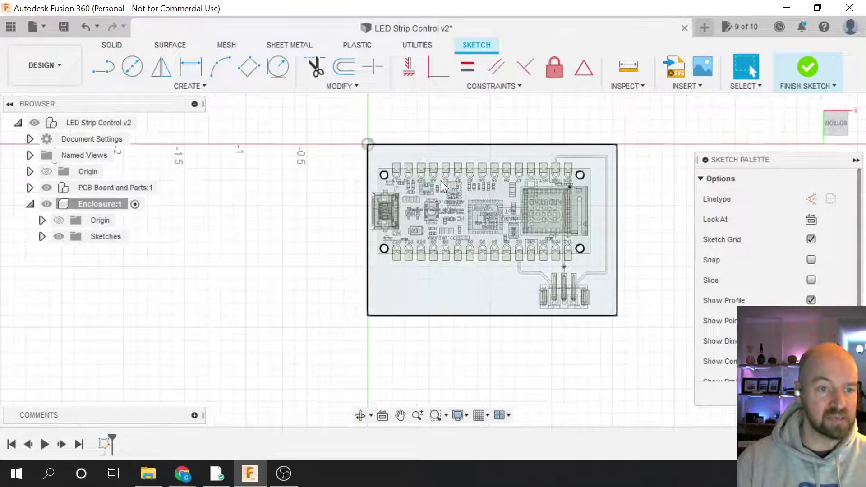
scroll(446, 188, "up", 2)
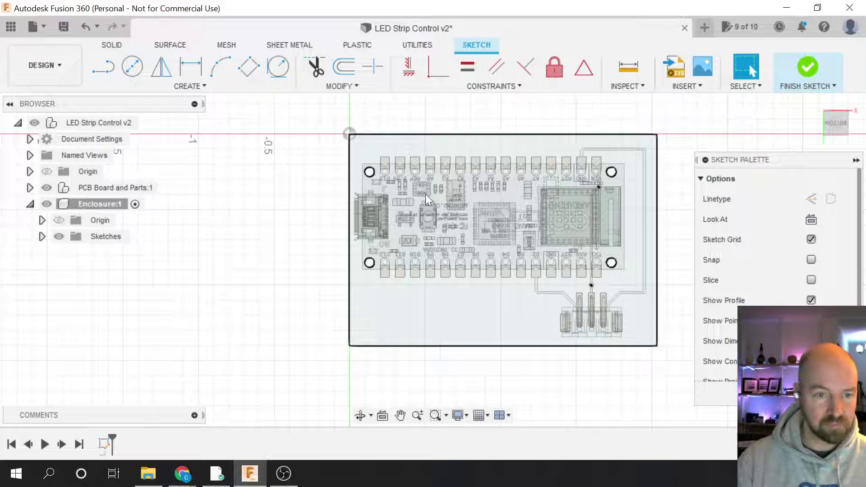
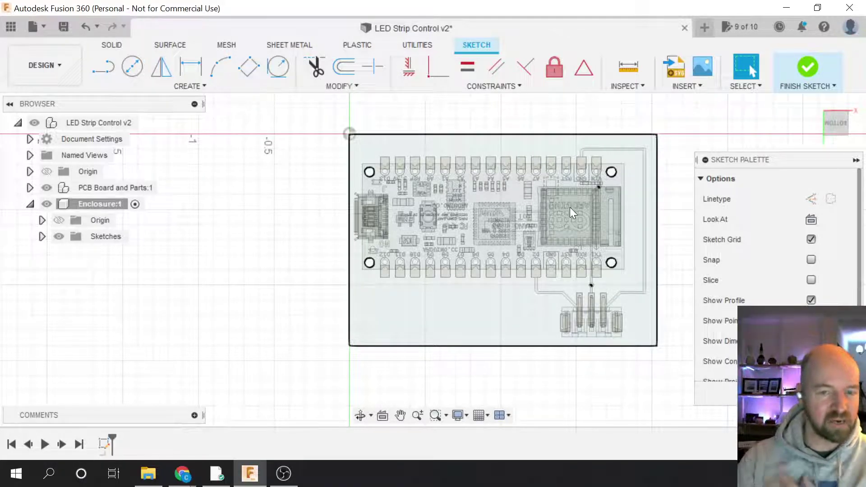
left_click(568, 159)
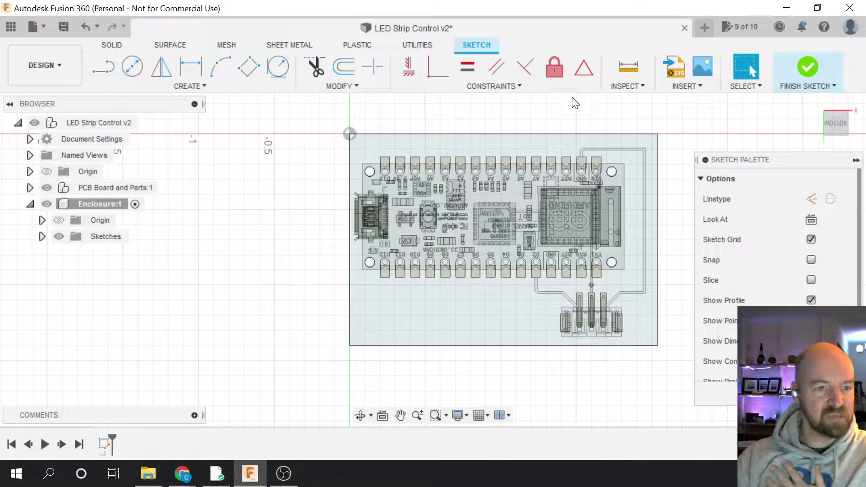
left_click(359, 87)
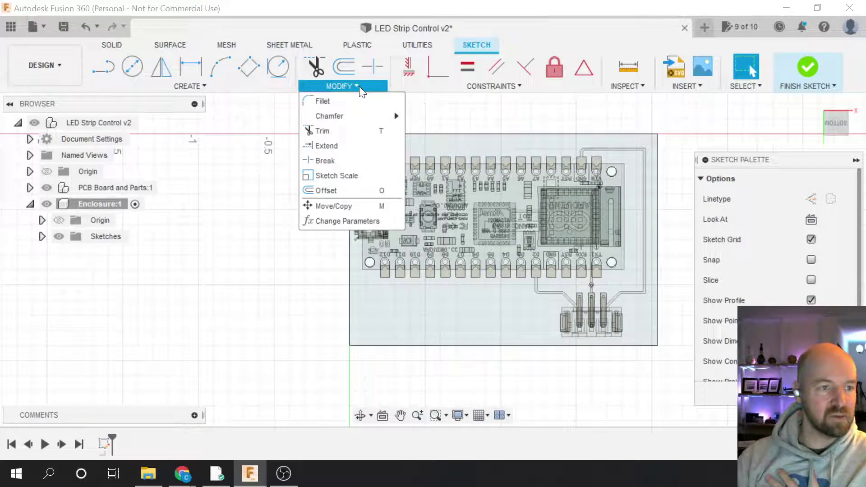
left_click(355, 191)
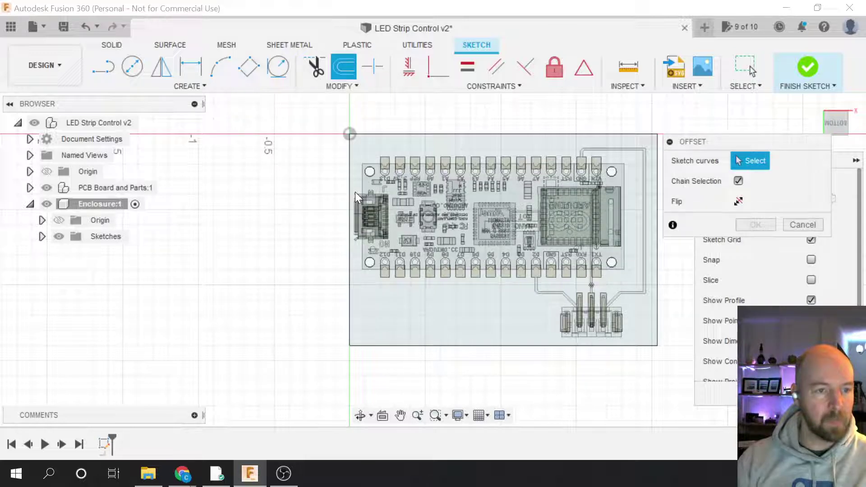
left_click(389, 134)
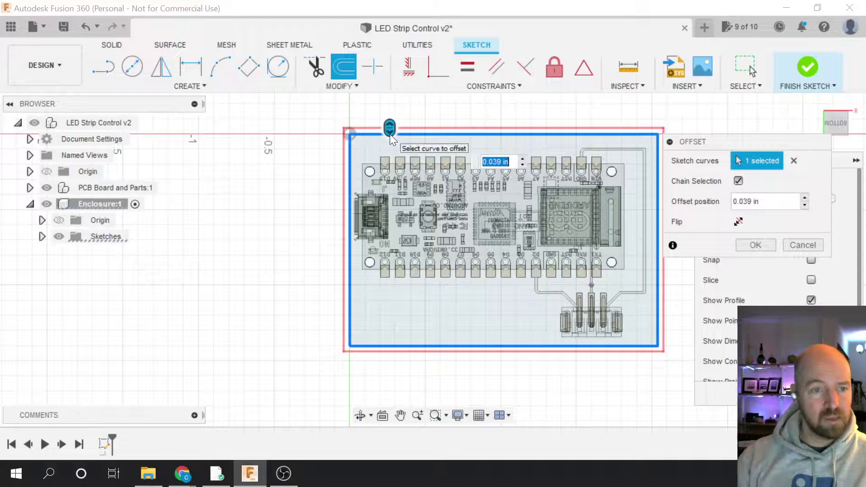
scroll(566, 164, "up", 2)
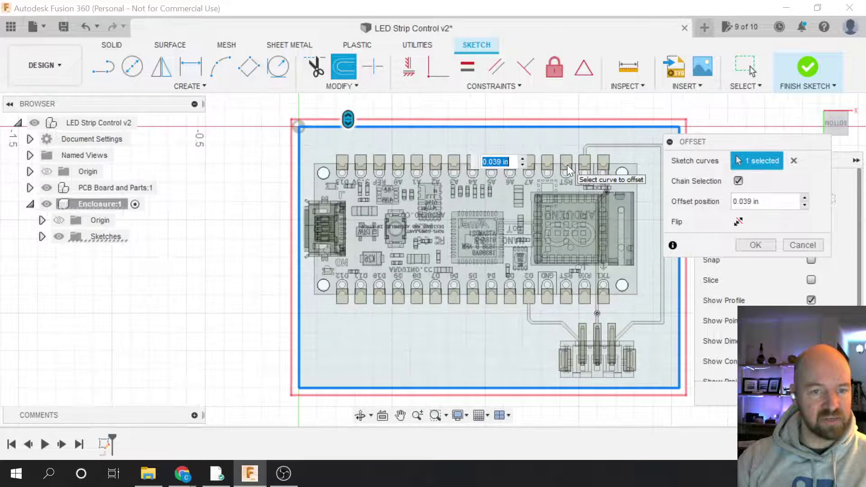
scroll(440, 136, "up", 2)
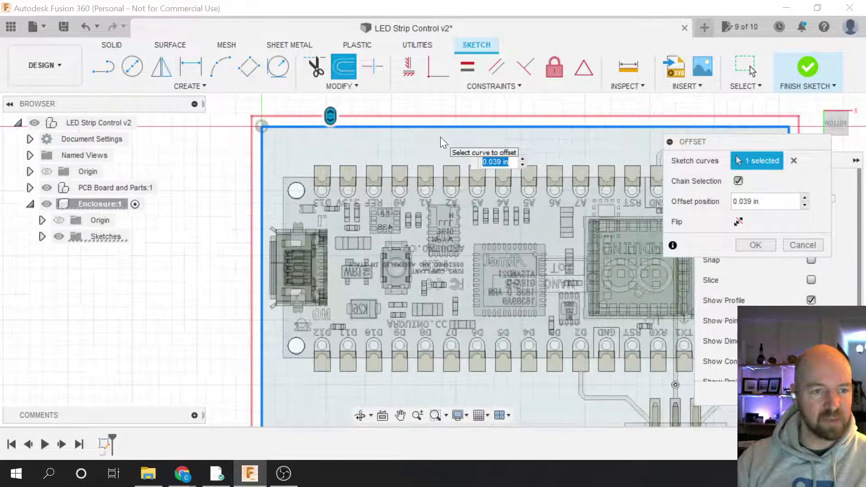
scroll(292, 117, "down", 1)
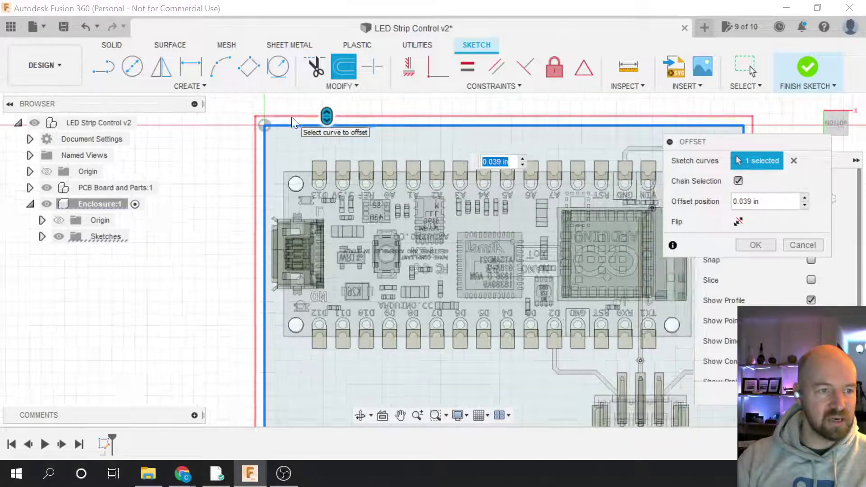
scroll(291, 118, "up", 3)
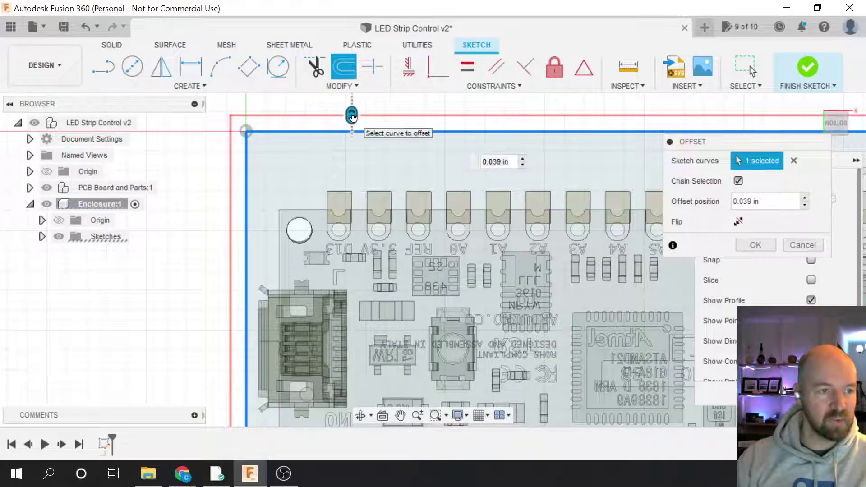
mouse_move(352, 118)
left_mouse_down()
mouse_move(352, 131)
mouse_move(352, 123)
left_mouse_up()
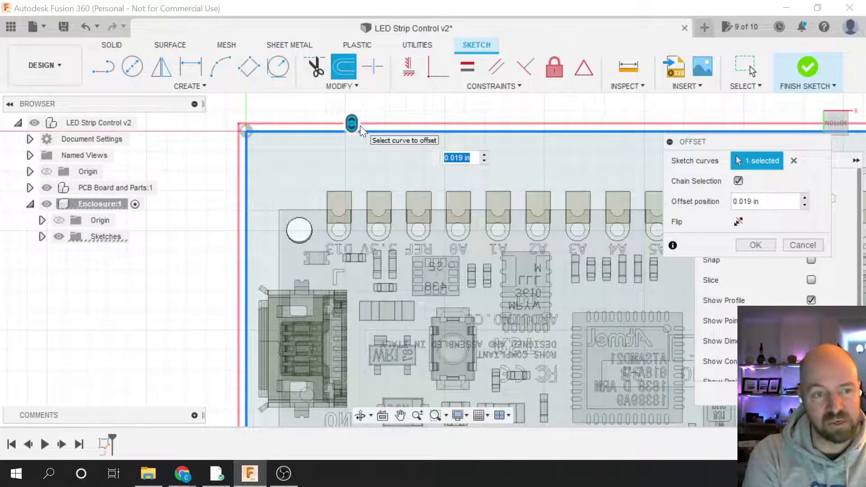
- Set the PCB outline's offset distance to 0.025 in and apply it
key("Left")
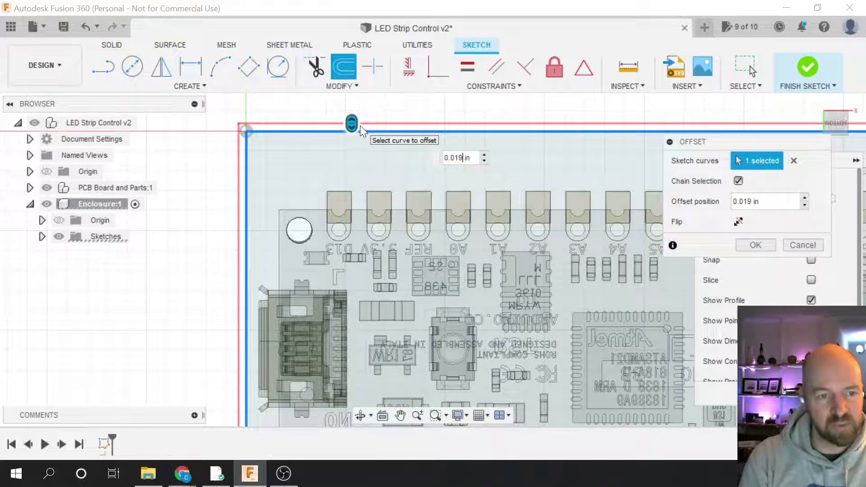
type("5")
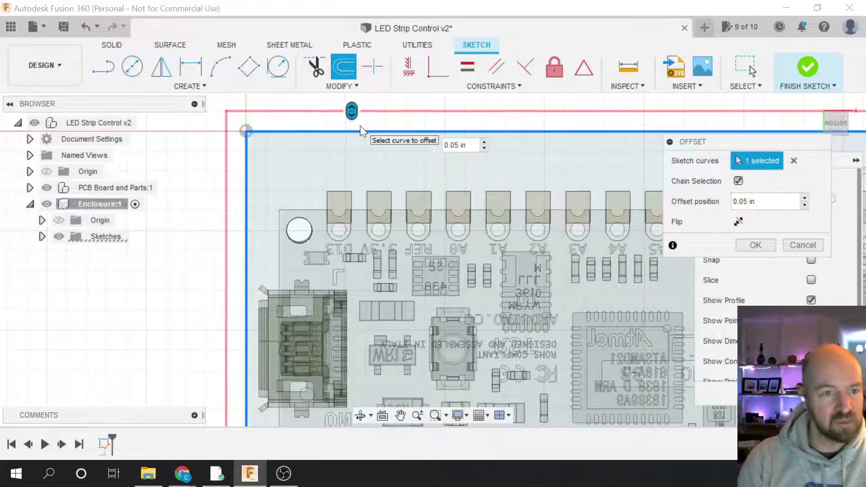
key("Left")
type("2")
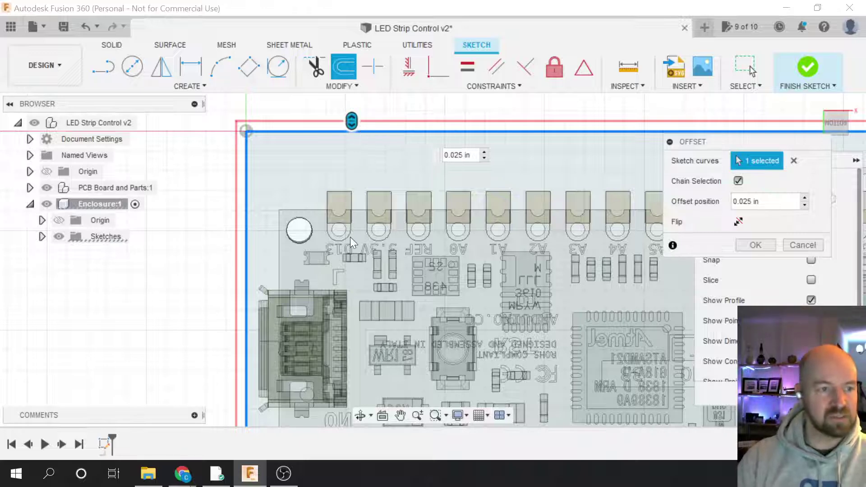
scroll(317, 236, "down", 2)
scroll(318, 236, "down", 3)
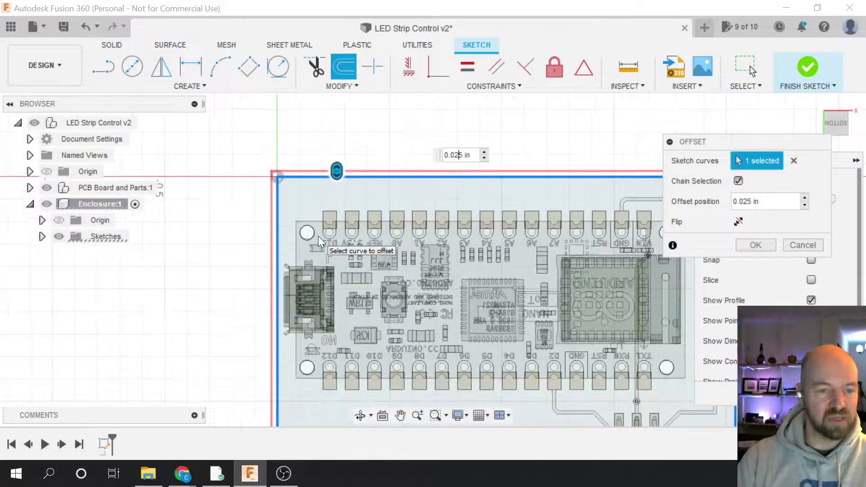
scroll(318, 236, "up", 2)
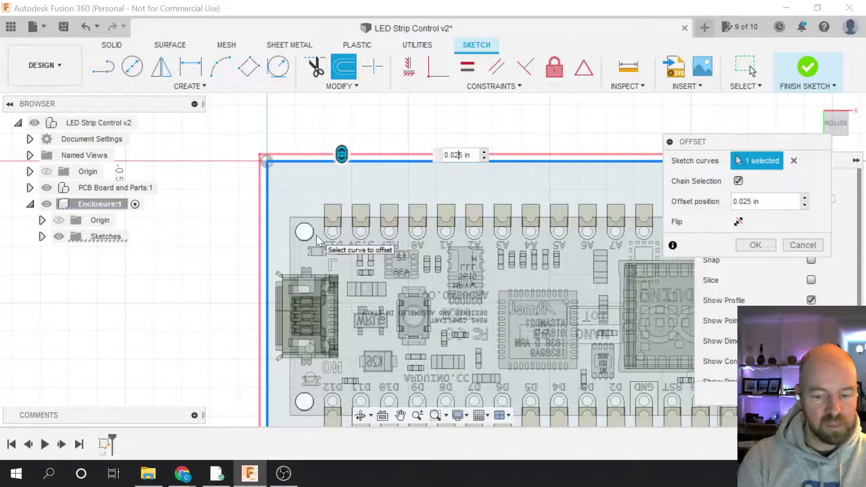
key("Return")
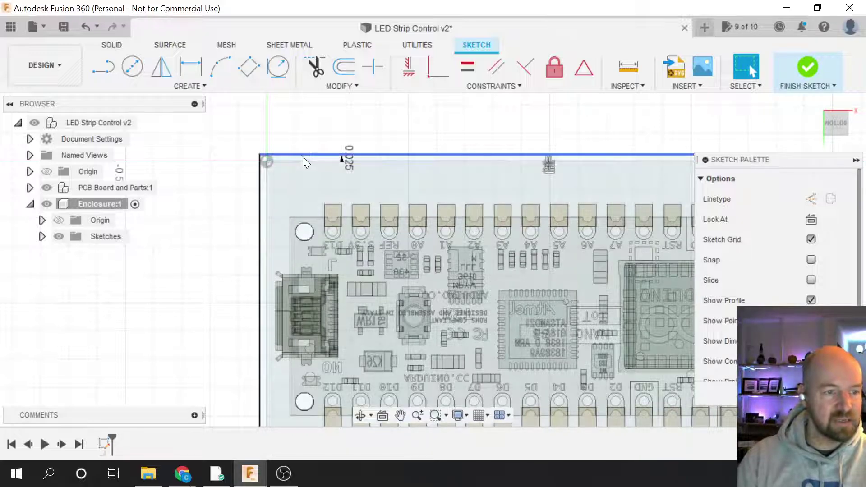
- Try to create a second offset from the new 0.025 in clearance outline
left_click(258, 169)
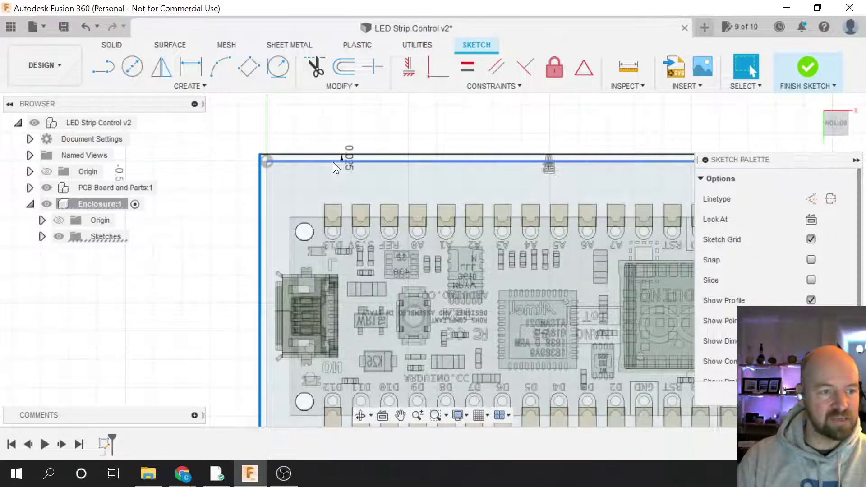
left_click(333, 161)
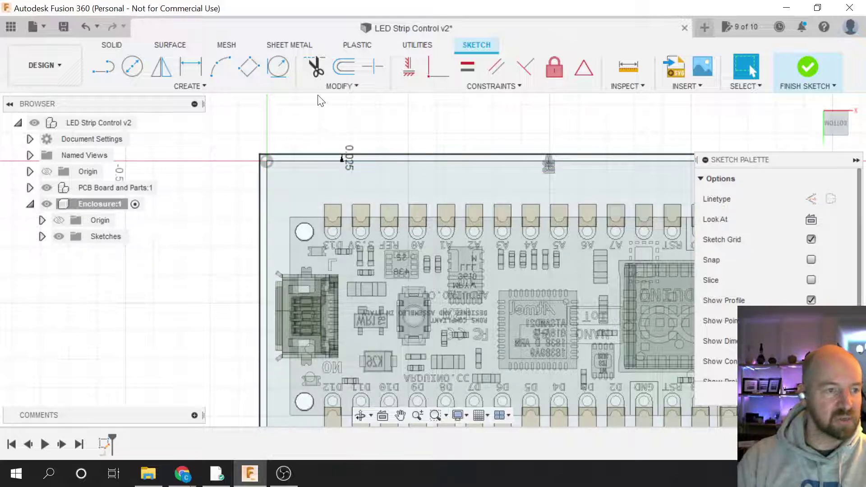
left_click(281, 88)
left_click(333, 86)
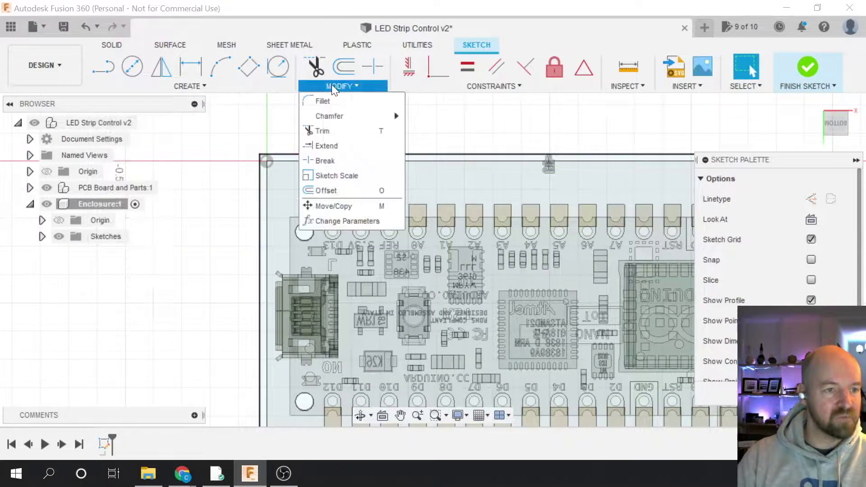
left_click(334, 190)
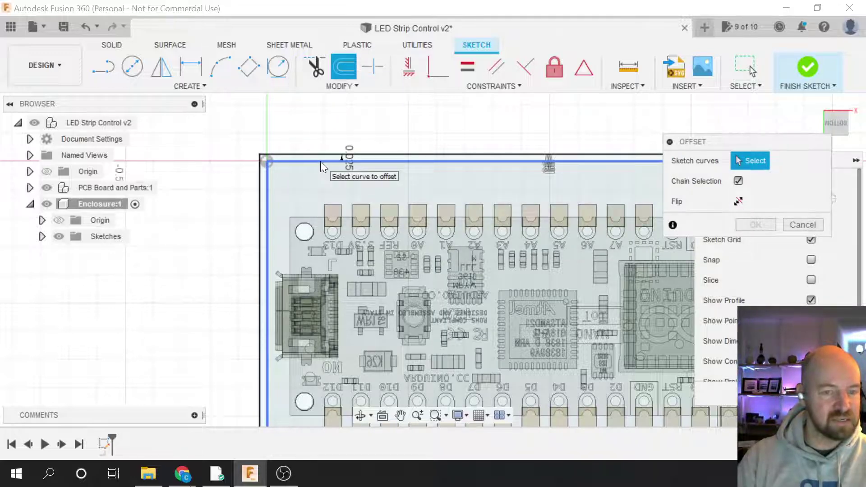
scroll(320, 161, "up", 4)
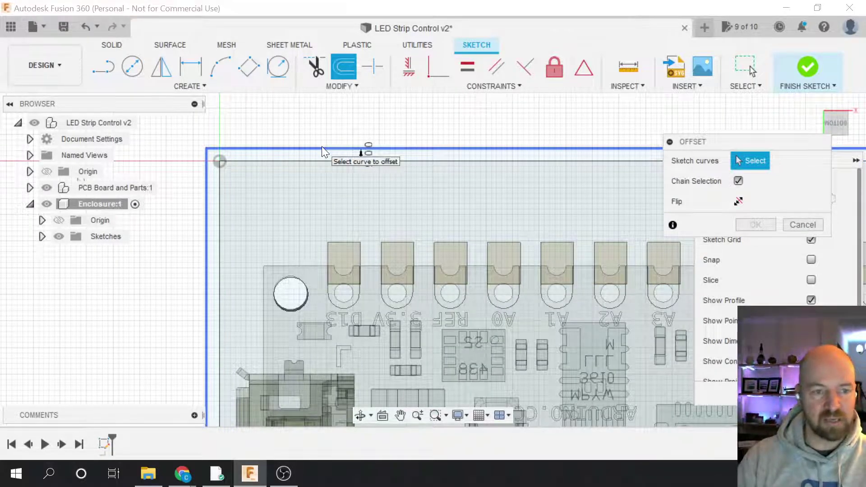
left_click(322, 148)
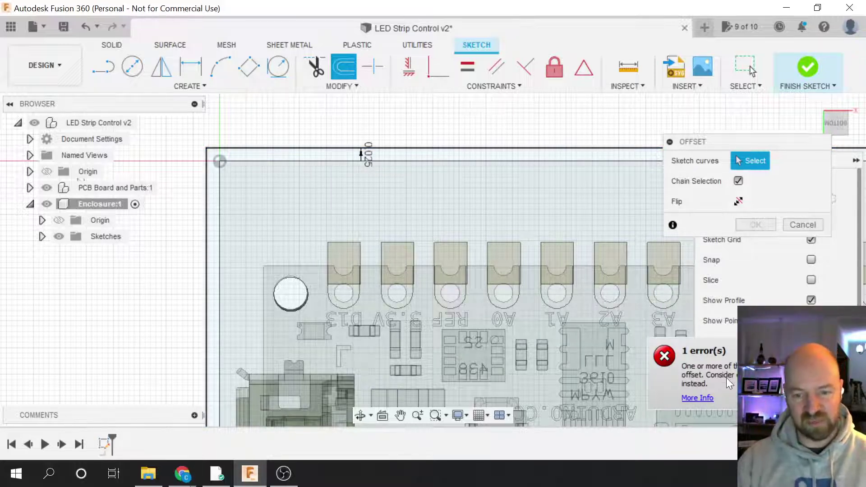
- Offset the chained PCB outline outward by 0.125 in + 0.025 in to form the enclosure's outer wall outline
left_click(387, 162)
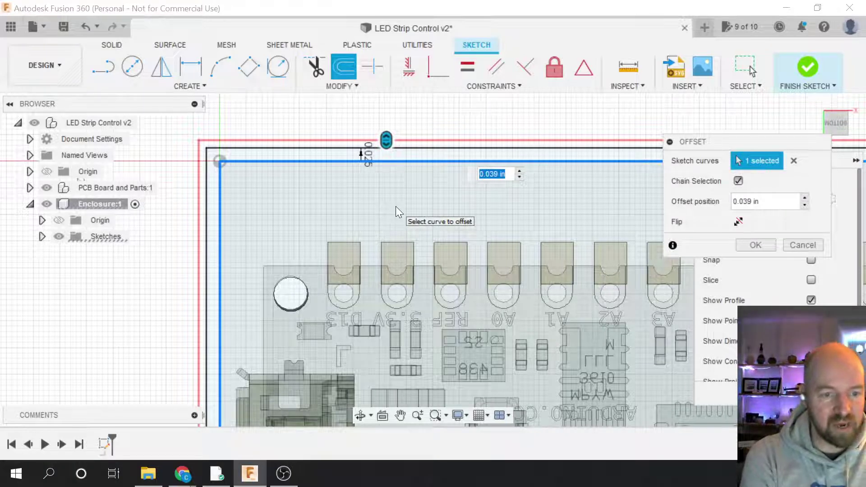
type("2mm")
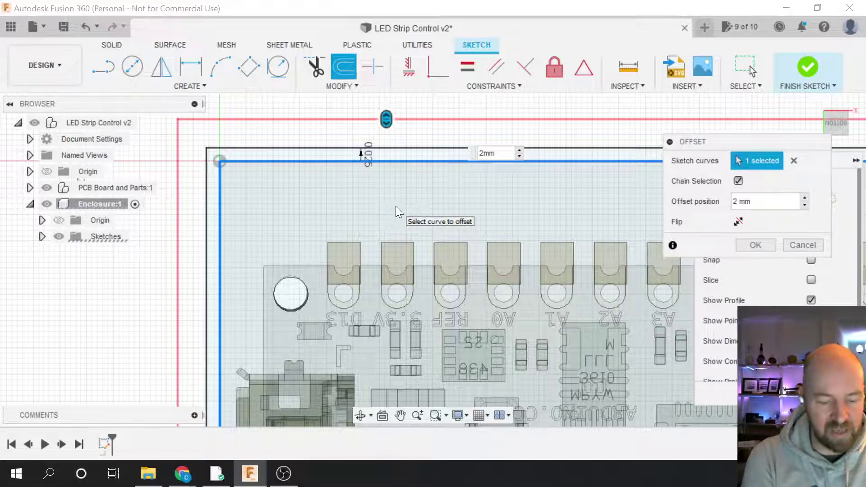
key("BackSpace")
key("BackSpace")
key("BackSpace")
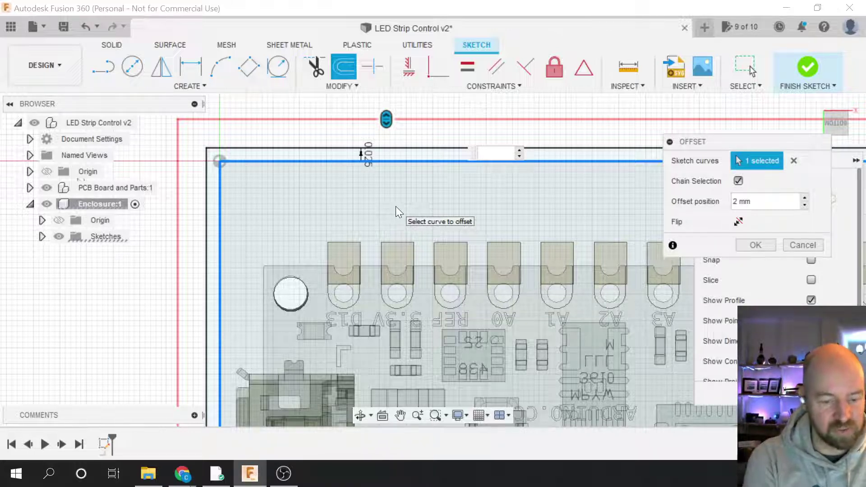
type(".125")
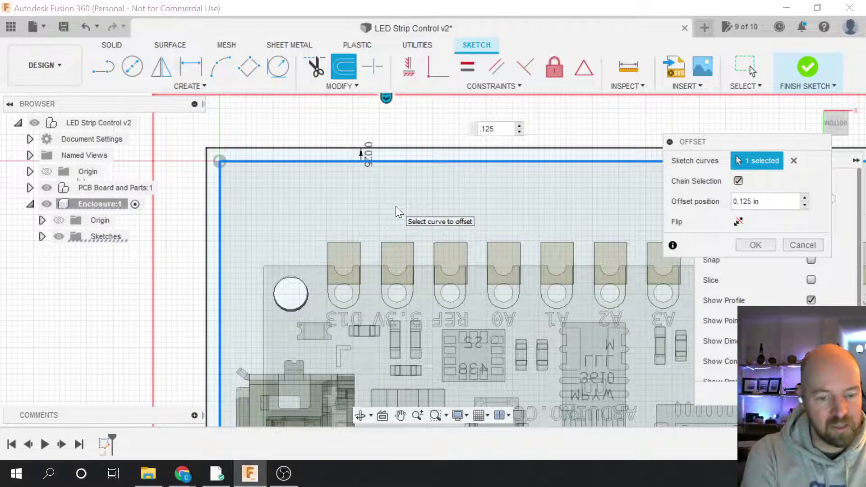
type("+")
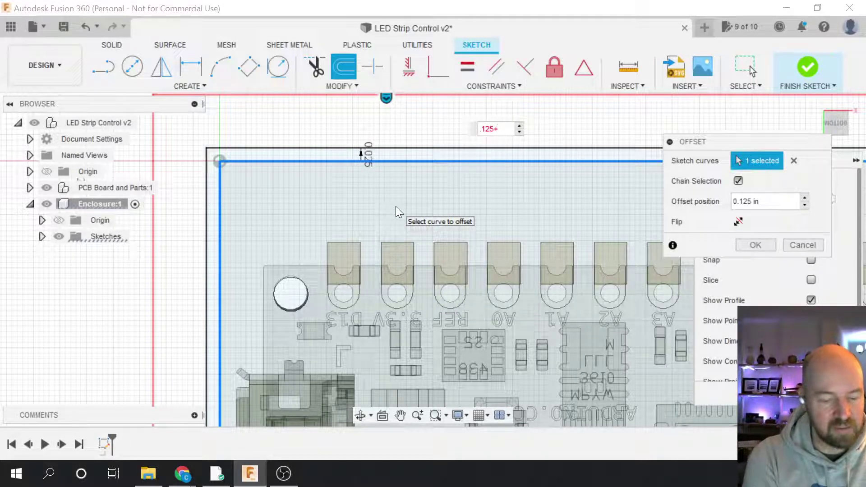
type(".0")
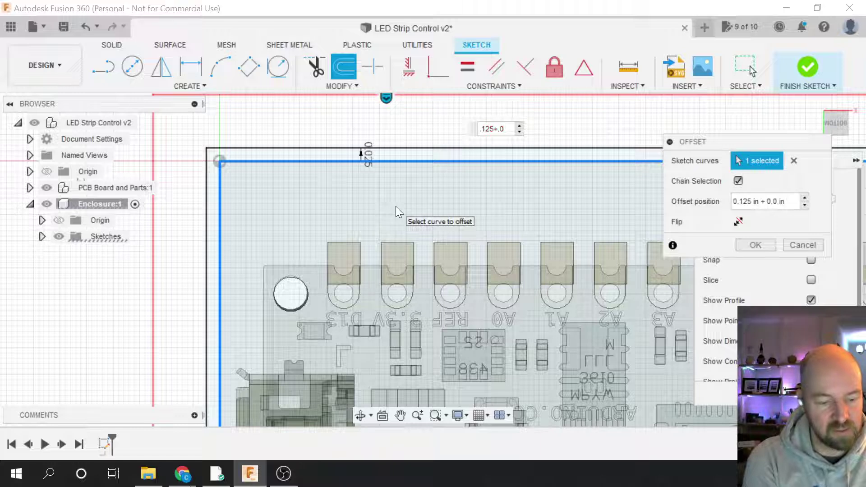
type("25")
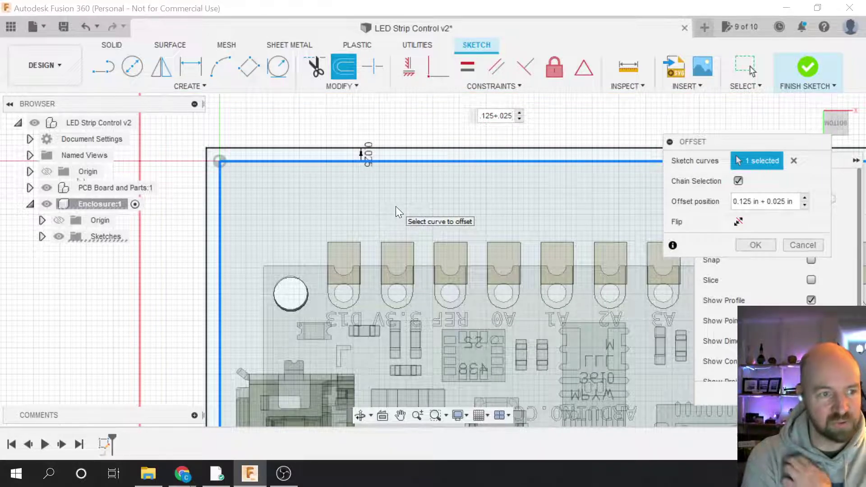
scroll(383, 307, "down", 2)
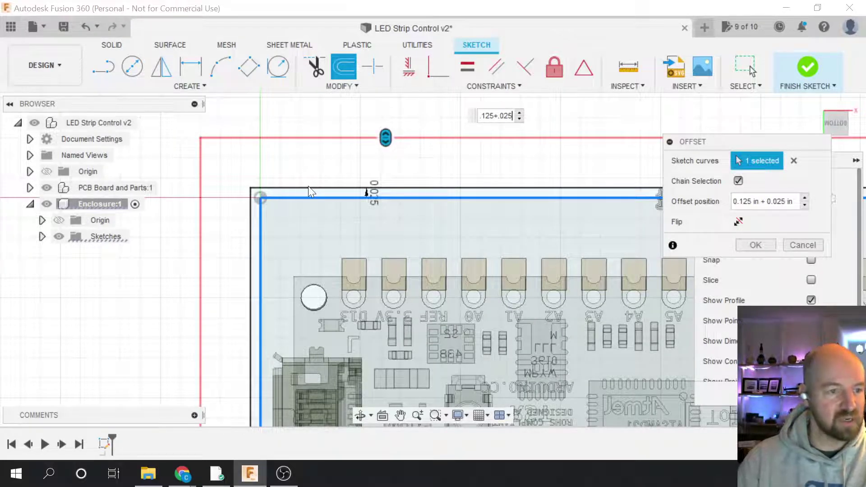
scroll(319, 188, "up", 1)
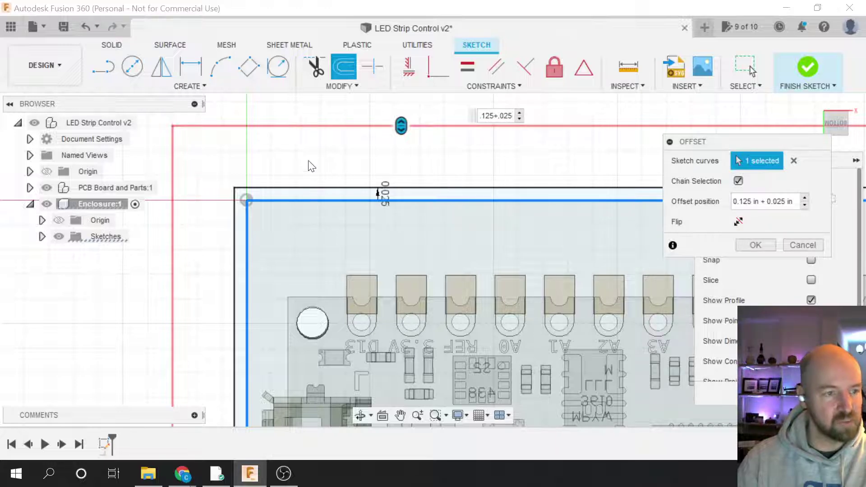
scroll(282, 217, "down", 3)
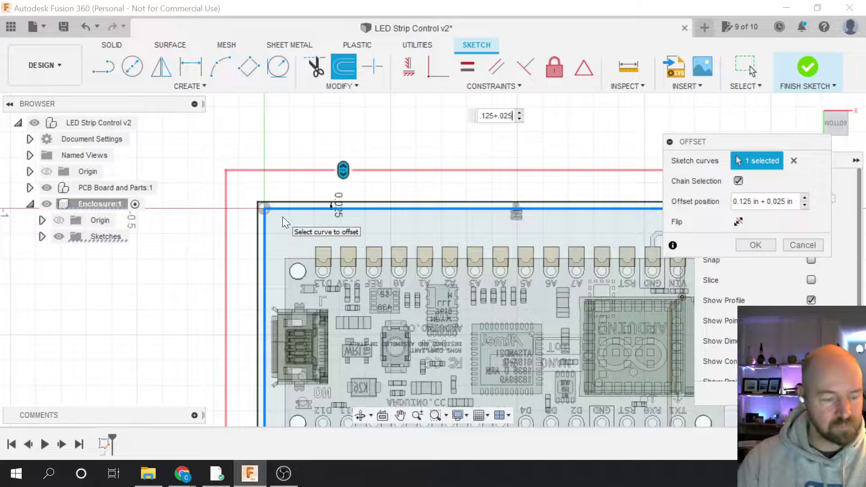
scroll(298, 189, "down", 3)
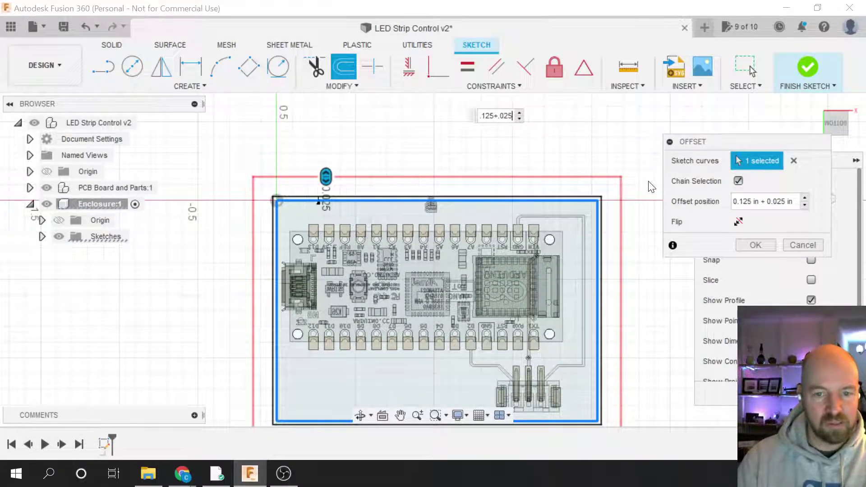
left_click(755, 245)
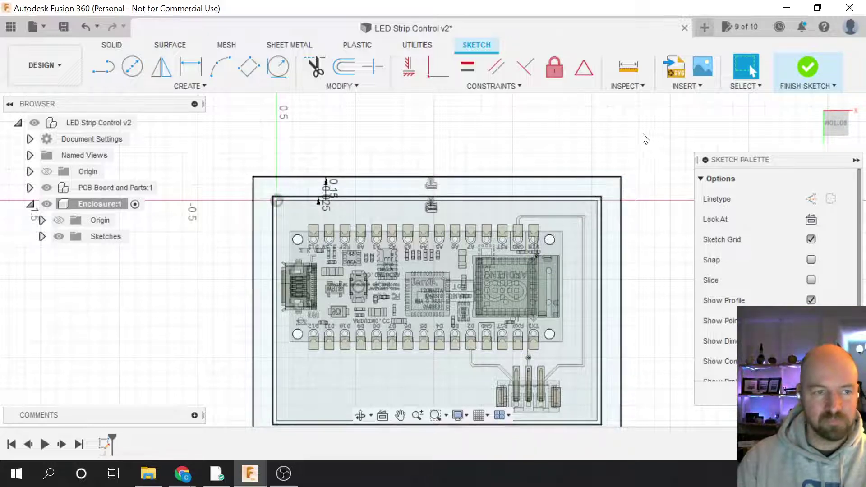
- Finish the enclosure sketch containing the clearance and outer wall outlines
mouse_move(831, 118)
left_mouse_down()
mouse_move(819, 130)
mouse_move(824, 120)
left_mouse_up()
scroll(631, 389, "down", 3)
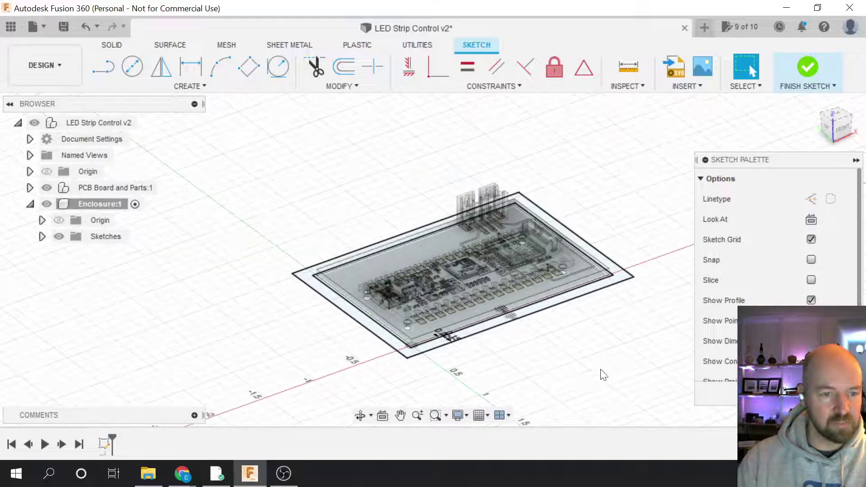
scroll(420, 247, "up", 3)
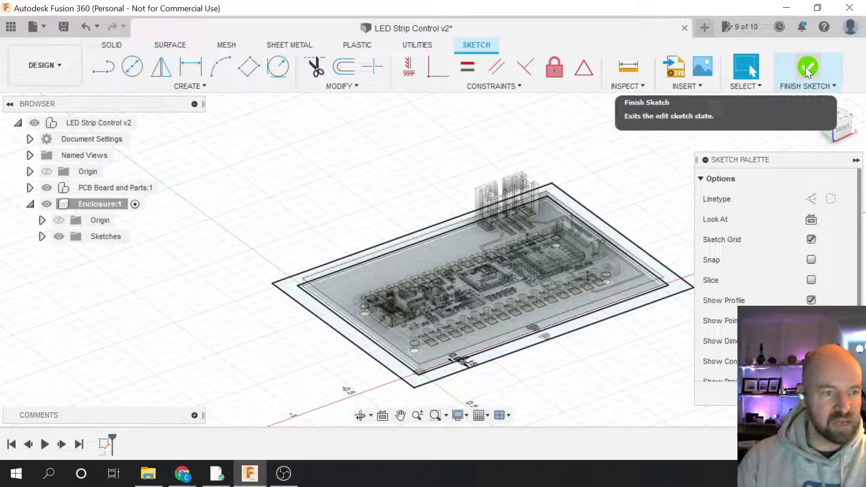
left_click(805, 66)
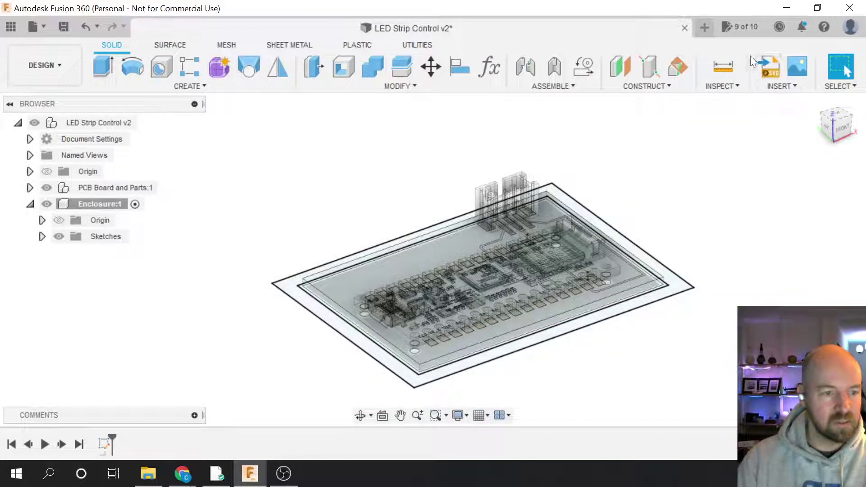
- Rename the Enclosure component's sketch as Bottom
left_click(42, 236)
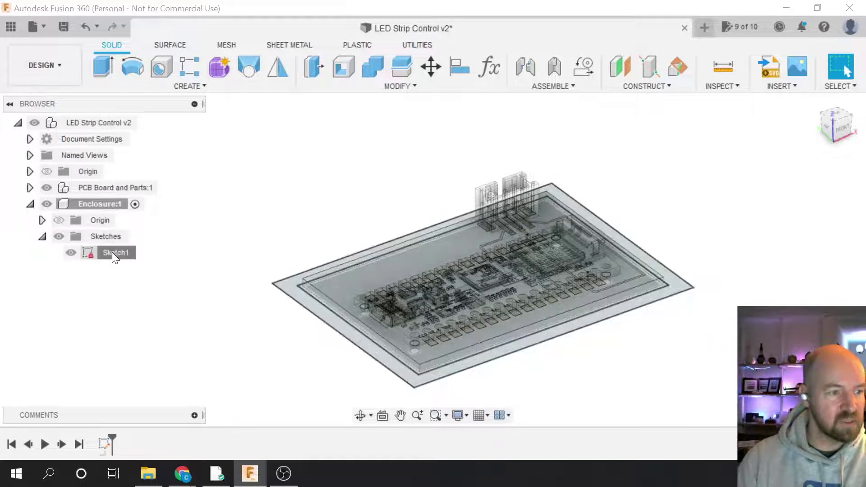
left_click(113, 252)
double_click(116, 252)
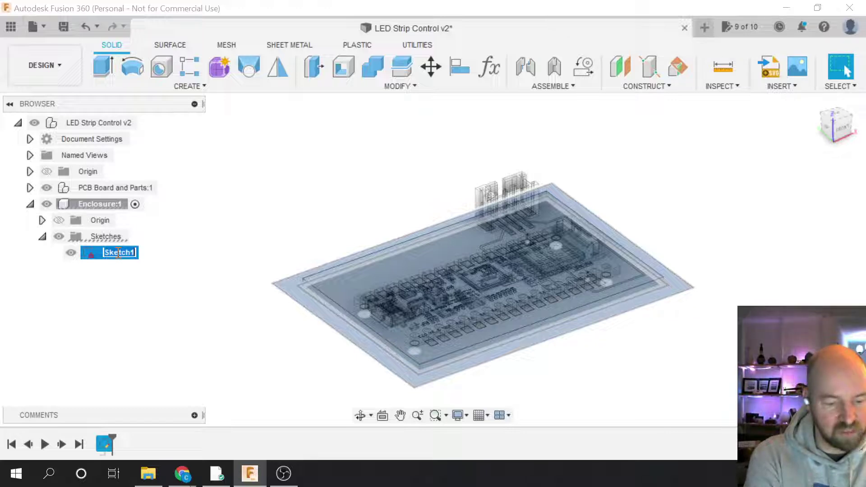
type("Btop")
key("BackSpace")
key("BackSpace")
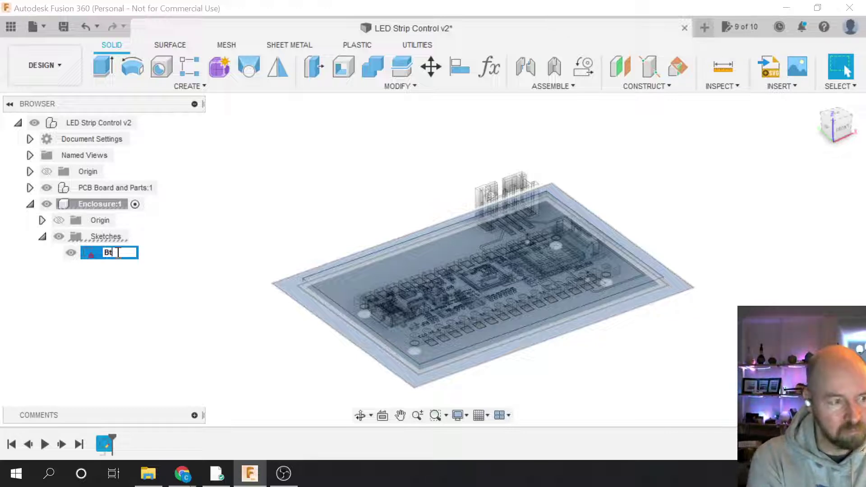
type("tom")
key("Return")
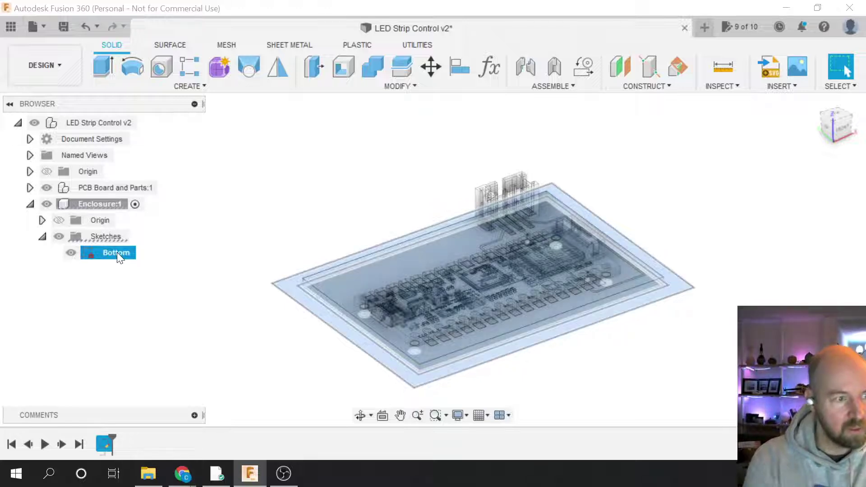
left_click(220, 260)
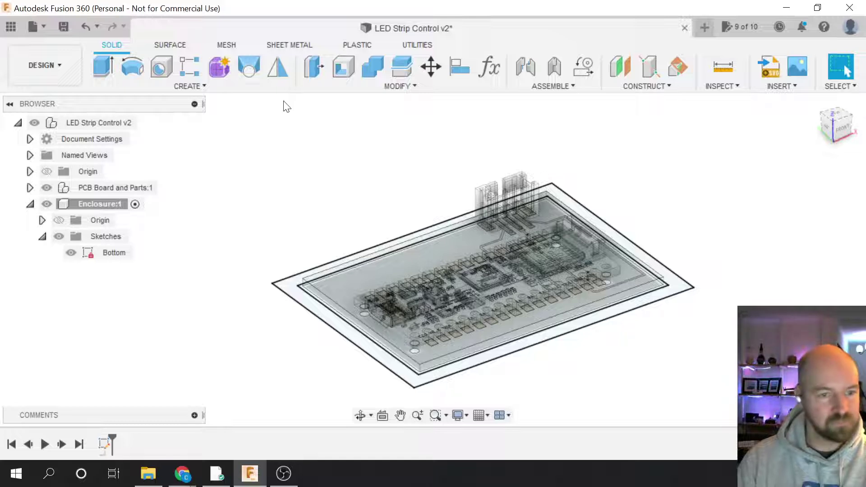
- Start extruding the wall profile between the two offset outlines, pulling it upward around the board to a distance of -0.40 in
left_click(209, 85)
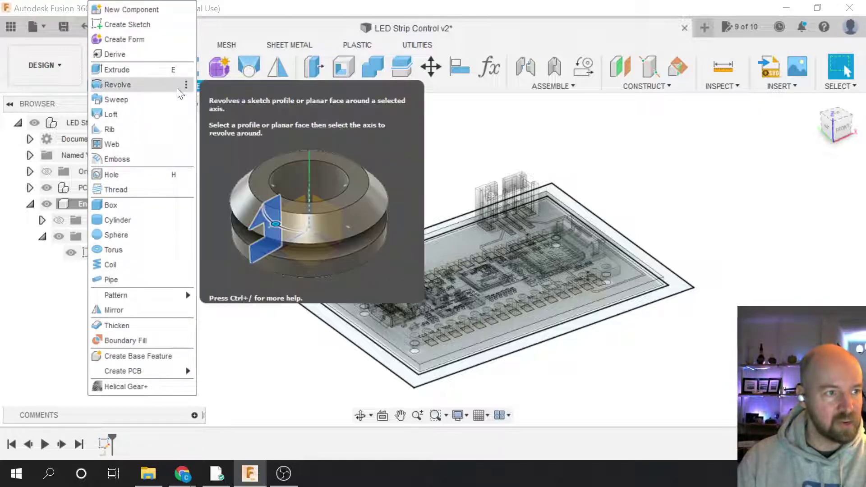
left_click(155, 69)
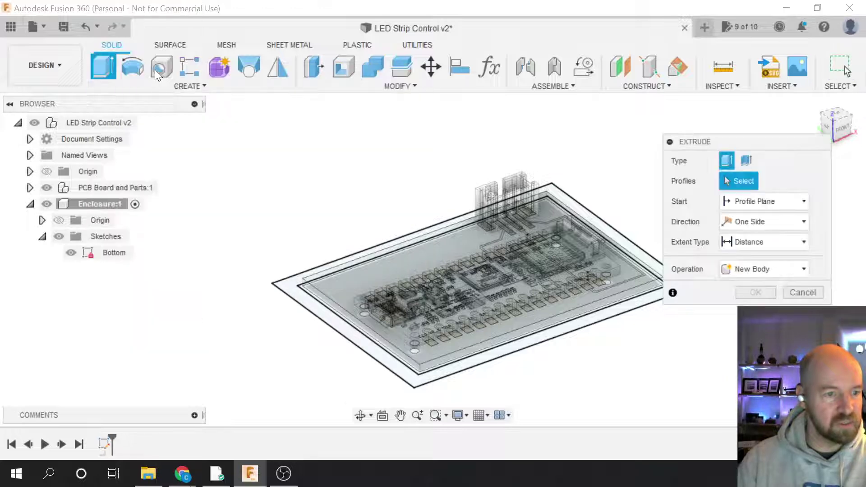
left_click(287, 287)
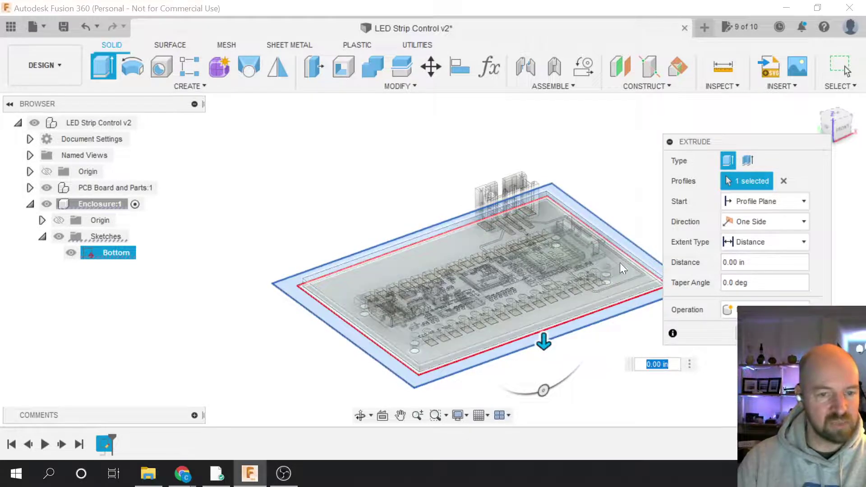
left_click_drag(542, 340, 542, 296)
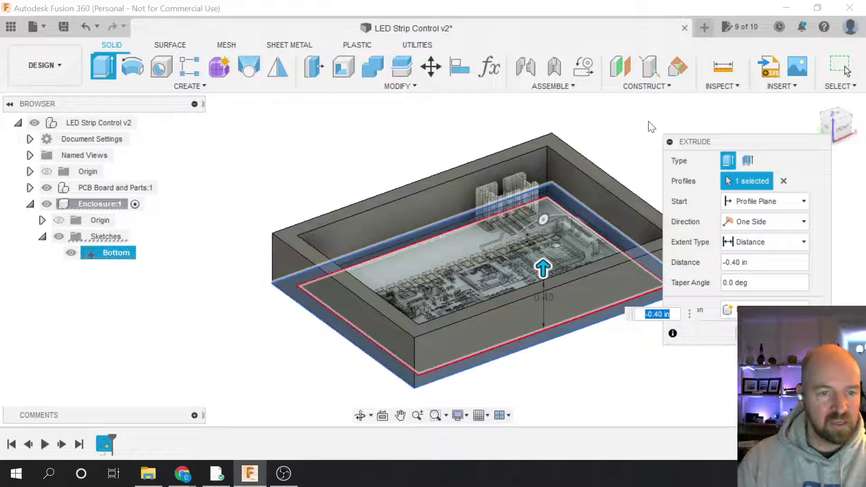
mouse_move(836, 127)
left_mouse_down()
mouse_move(820, 108)
mouse_move(761, 118)
left_mouse_up()
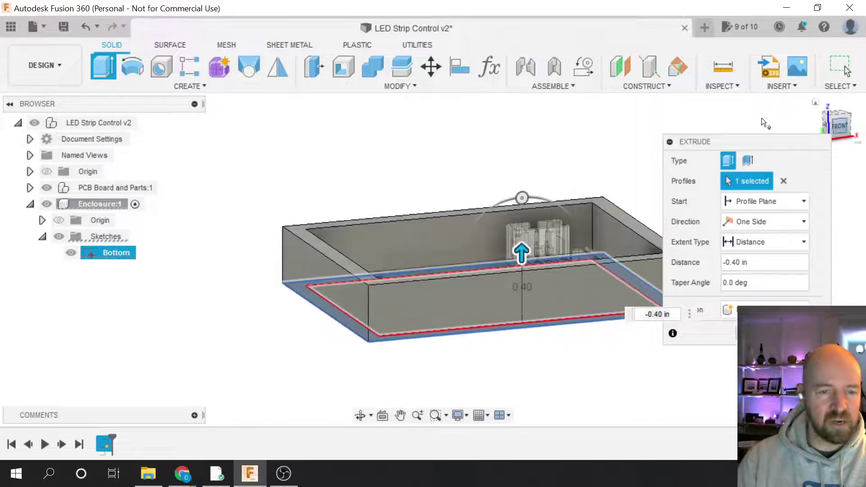
scroll(540, 227, "up", 5)
scroll(561, 217, "up", 3)
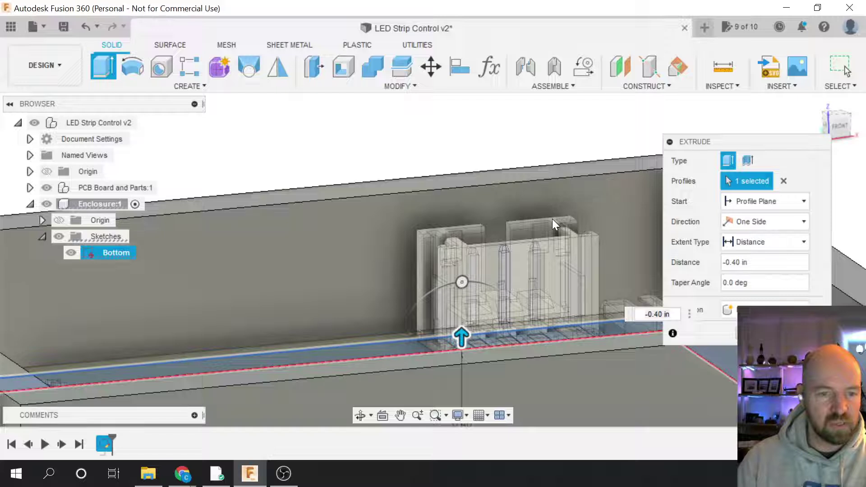
left_click_drag(747, 139, 703, 153)
scroll(507, 157, "down", 4)
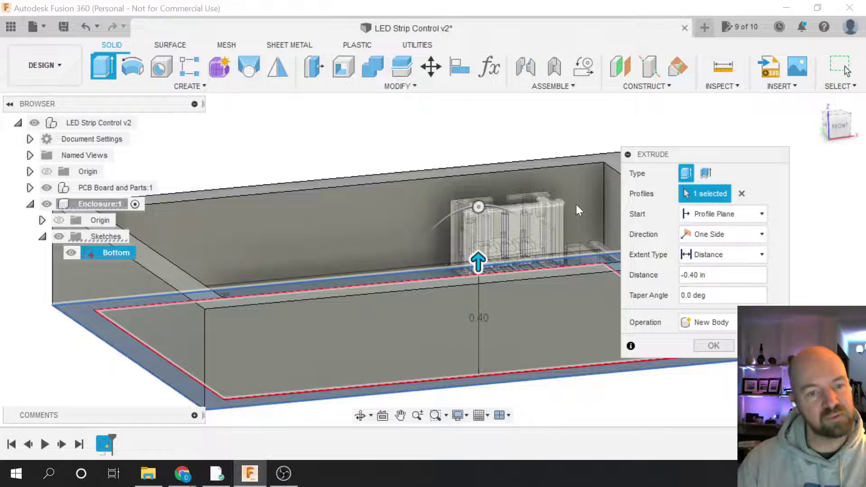
mouse_move(837, 125)
left_mouse_down()
mouse_move(862, 126)
mouse_move(837, 126)
mouse_move(847, 126)
left_mouse_up()
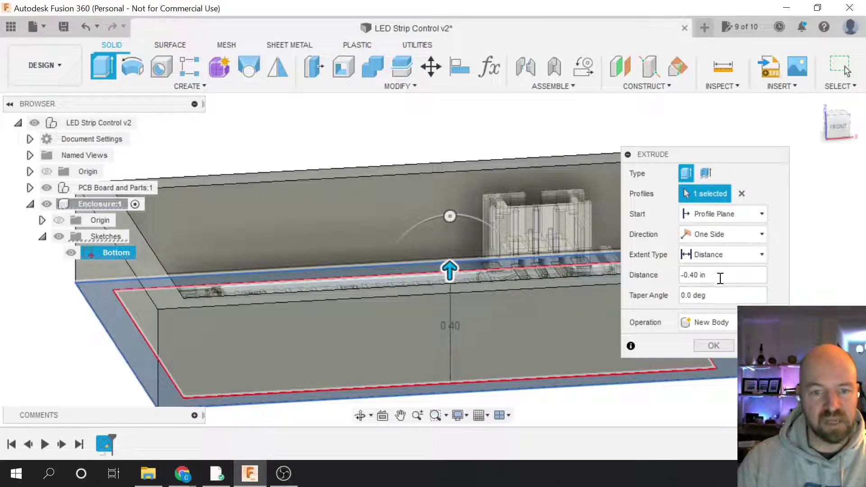
- Set the wall extrusion's extent to To Object, using the top face of the tallest connector as the target
left_click(729, 254)
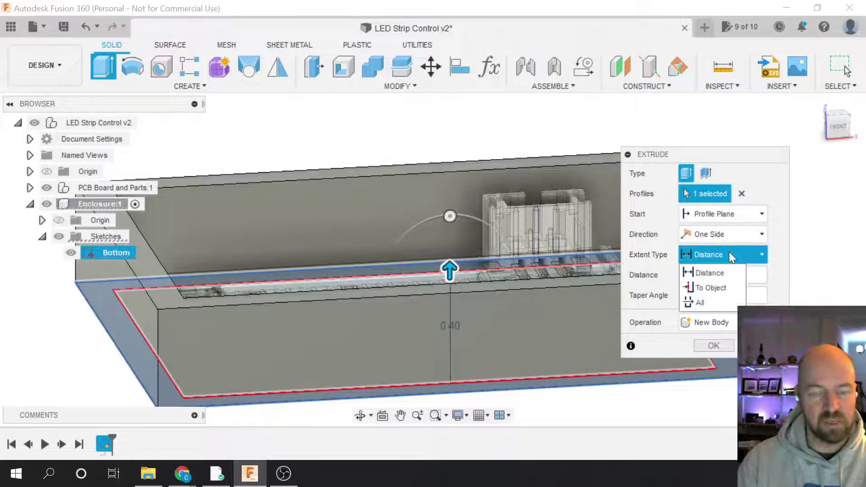
left_click(713, 288)
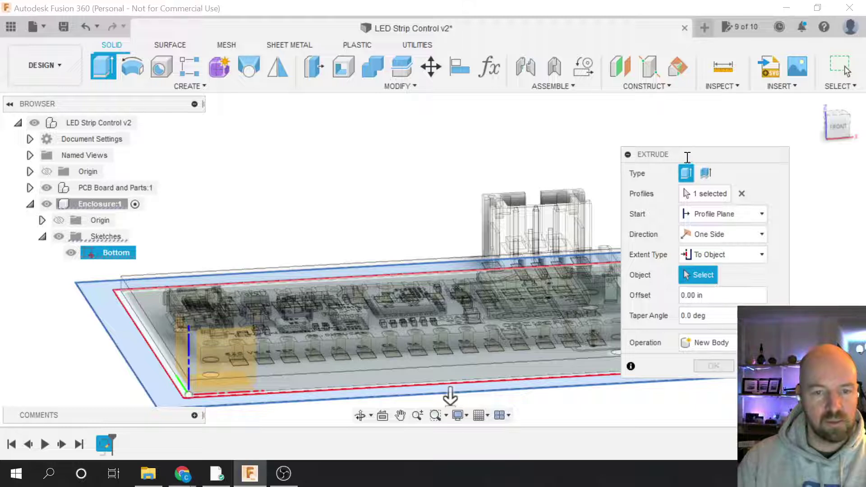
left_click_drag(686, 157, 660, 141)
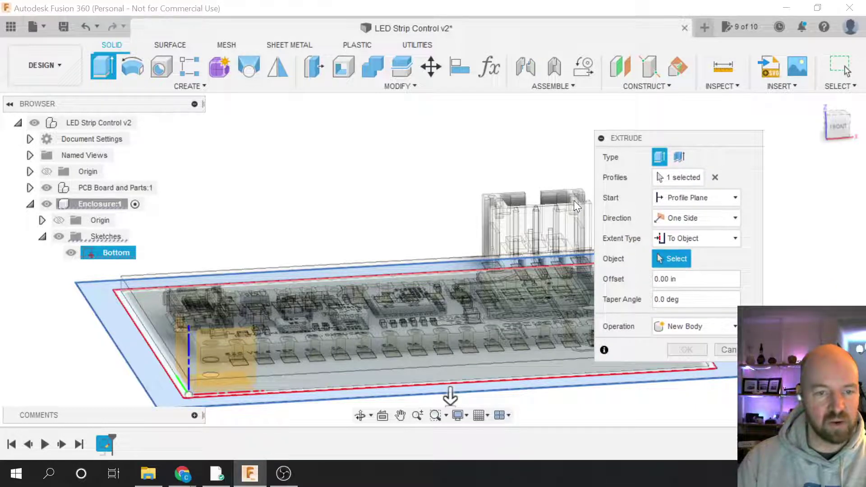
scroll(575, 200, "up", 5)
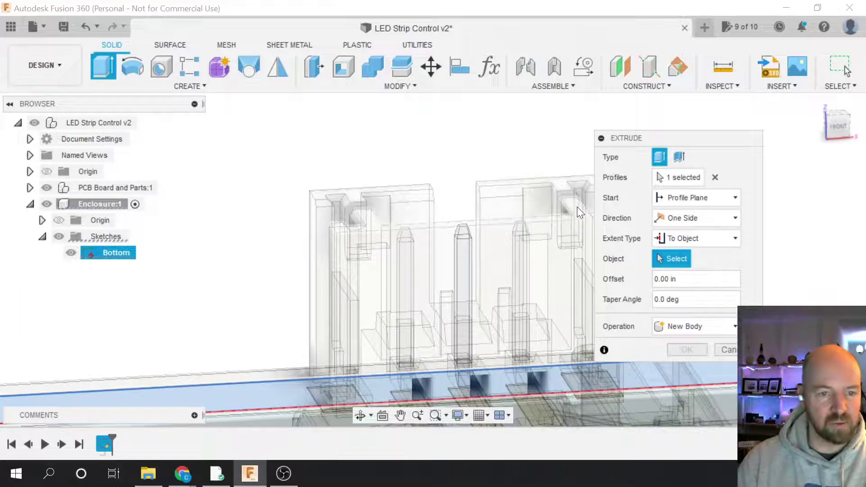
left_click(559, 185)
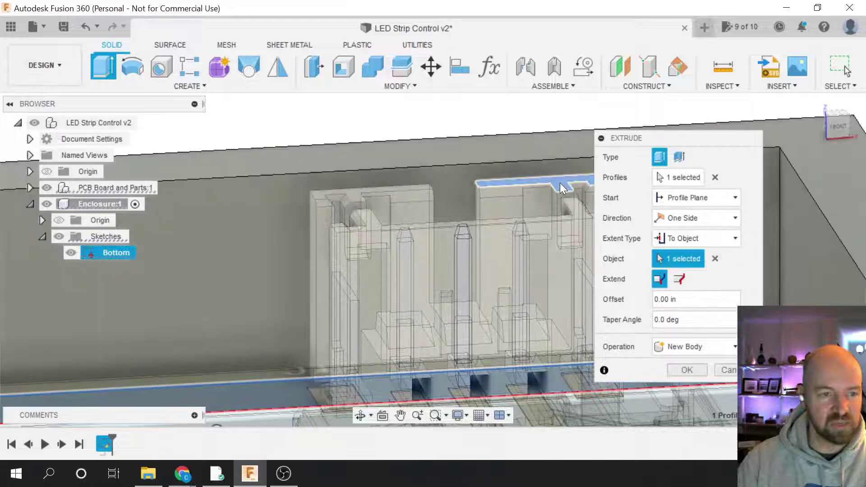
scroll(549, 236, "down", 5)
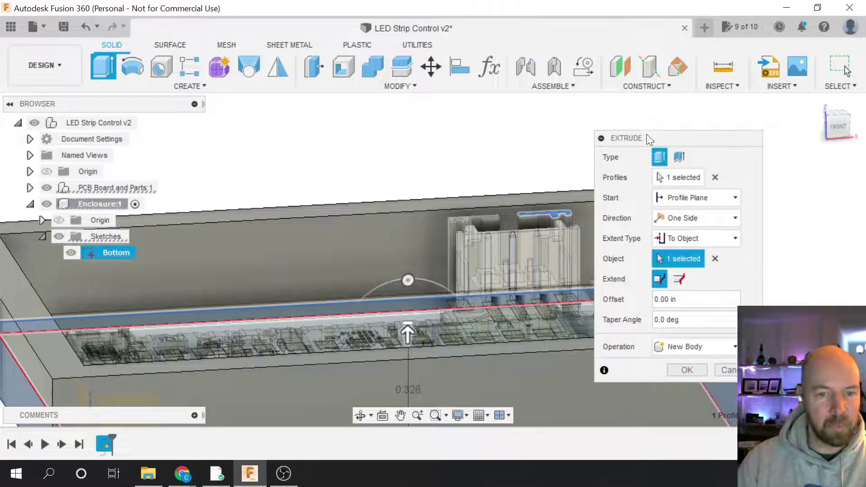
- Offset the wall extrusion 0.025 in from the connector's top face and complete it as a new body
left_click_drag(645, 134, 710, 141)
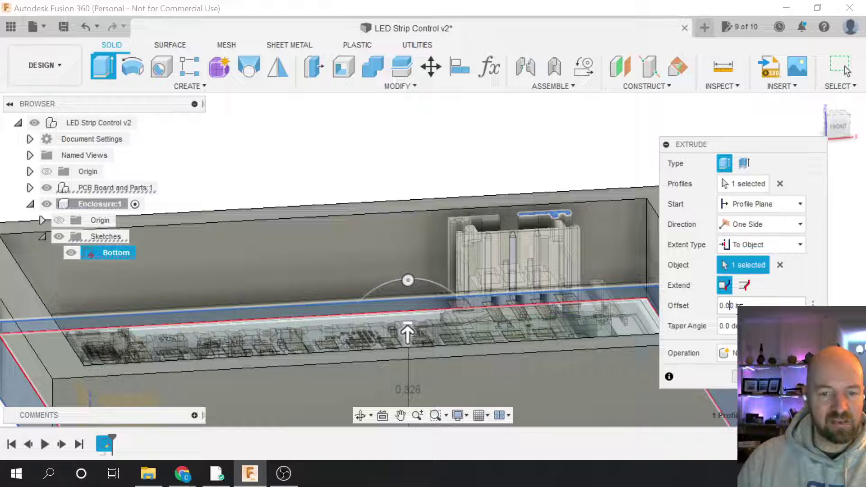
type("25")
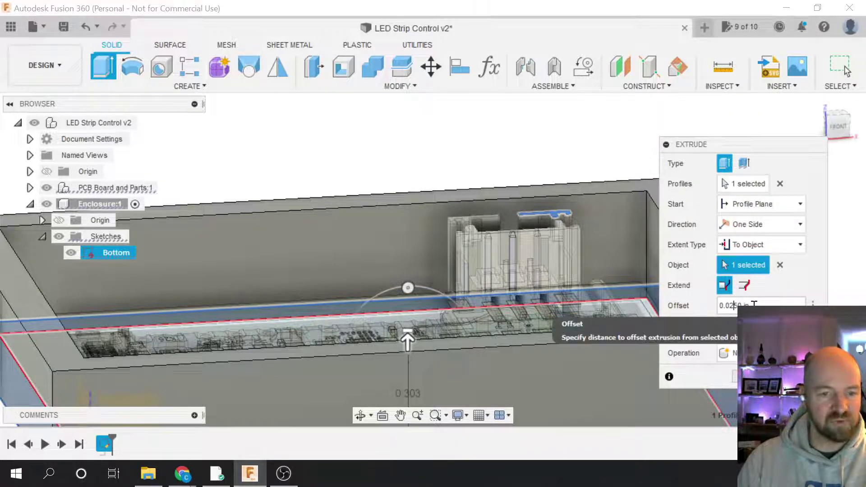
scroll(599, 183, "down", 3)
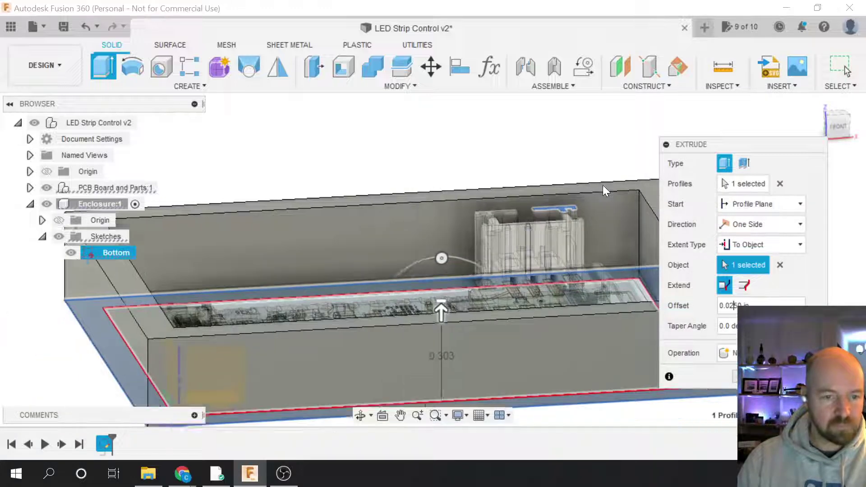
scroll(602, 185, "down", 1)
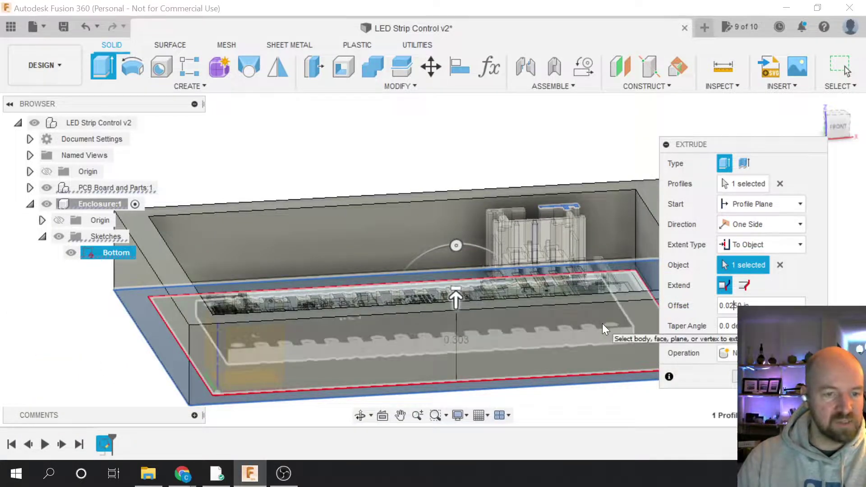
scroll(603, 323, "down", 1)
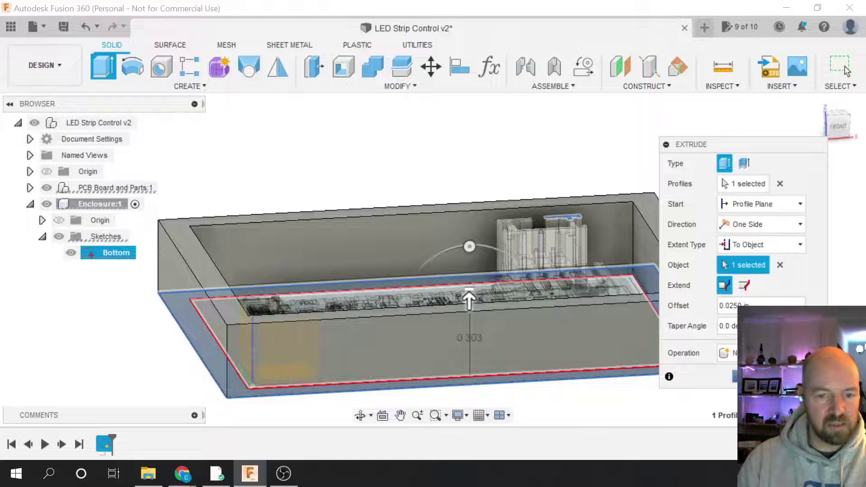
left_click(734, 305)
key("Return")
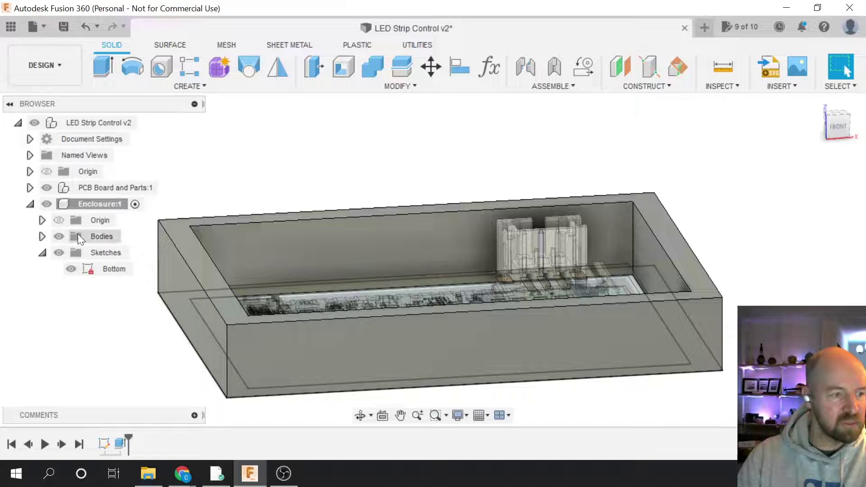
- Rename the Enclosure component's extruded wall body as Box
left_click(43, 237)
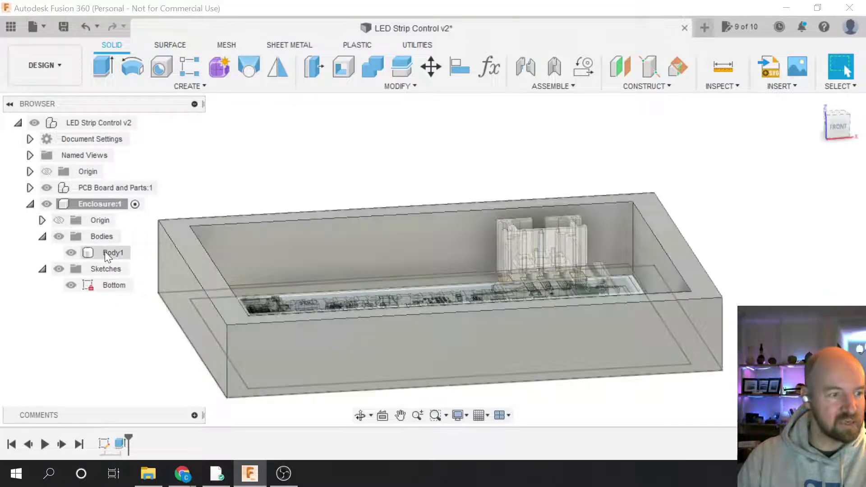
left_click(110, 252)
double_click(109, 253)
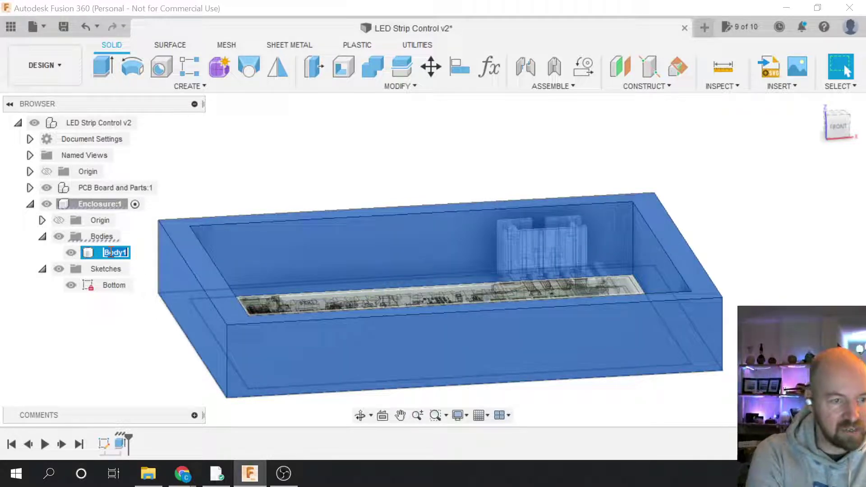
type("Box")
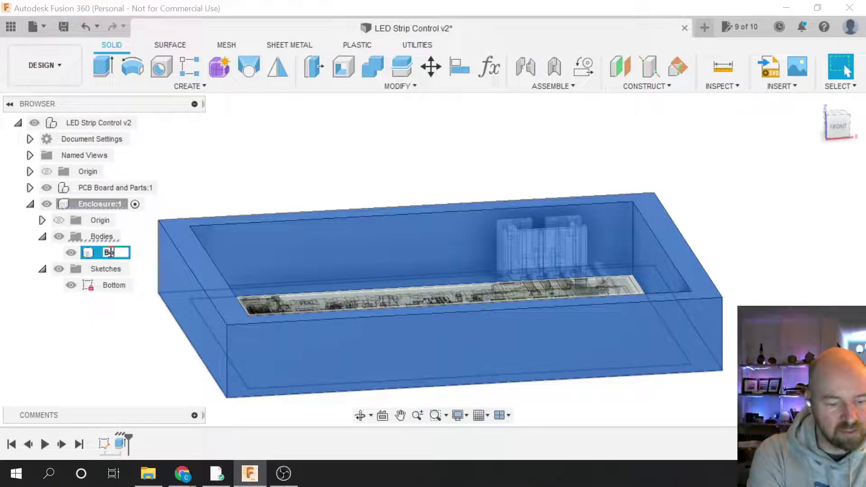
key("Return")
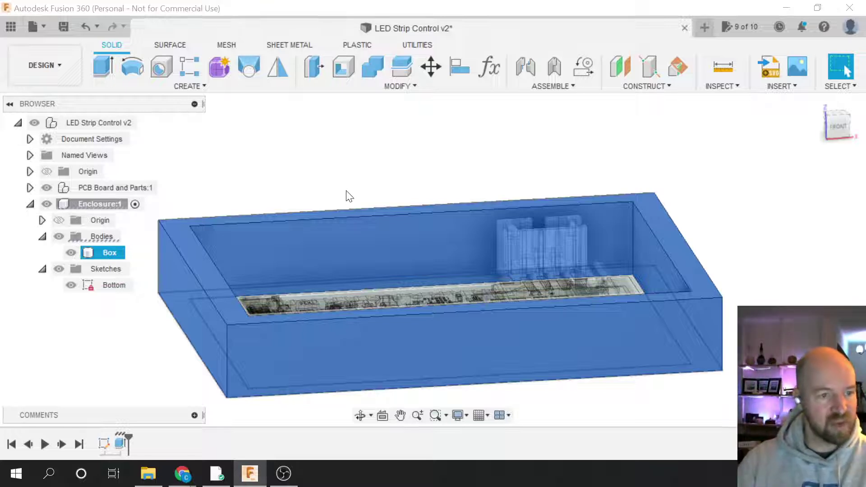
left_click(360, 188)
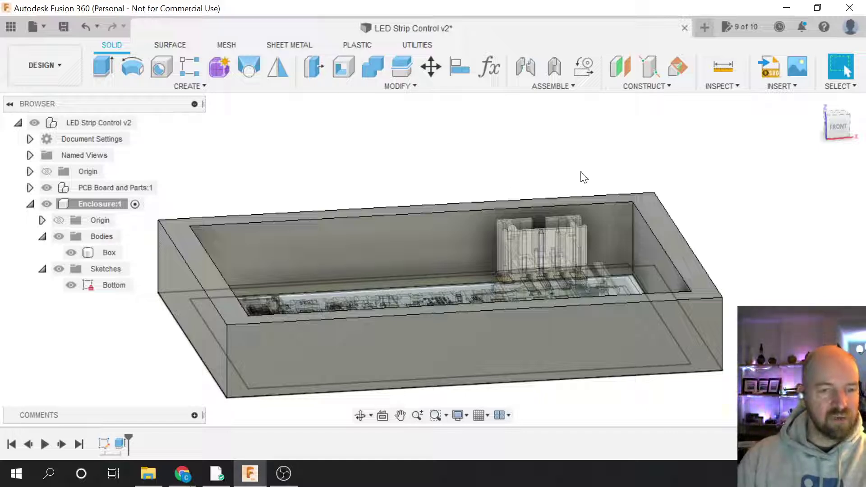
- Select the top rim face of the Box body's walls
left_click(658, 207)
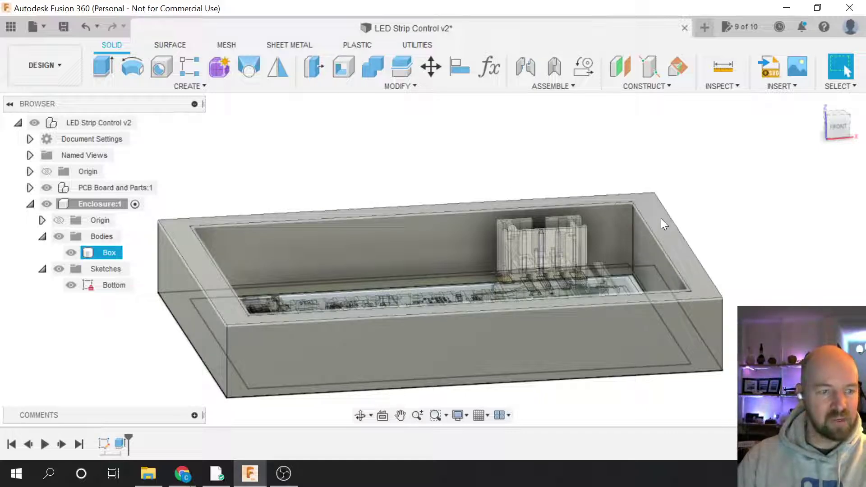
- Create a new sketch on the top rim face of the enclosure box
left_click(540, 193)
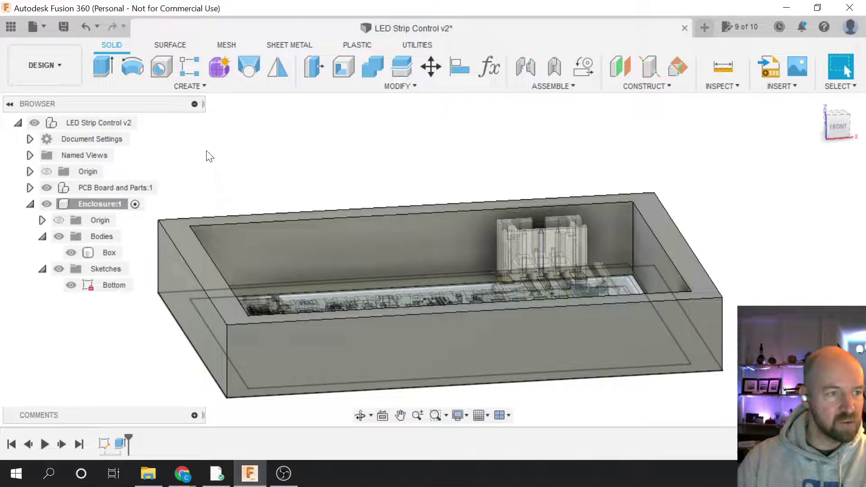
left_click(194, 87)
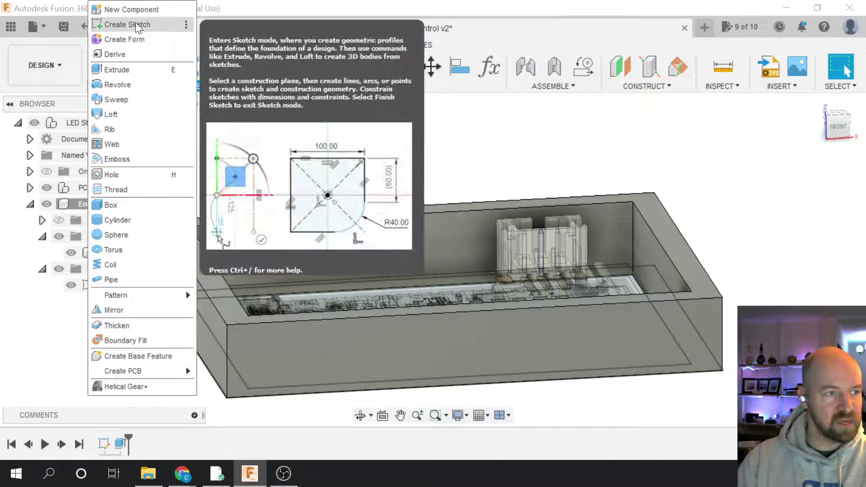
left_click(130, 25)
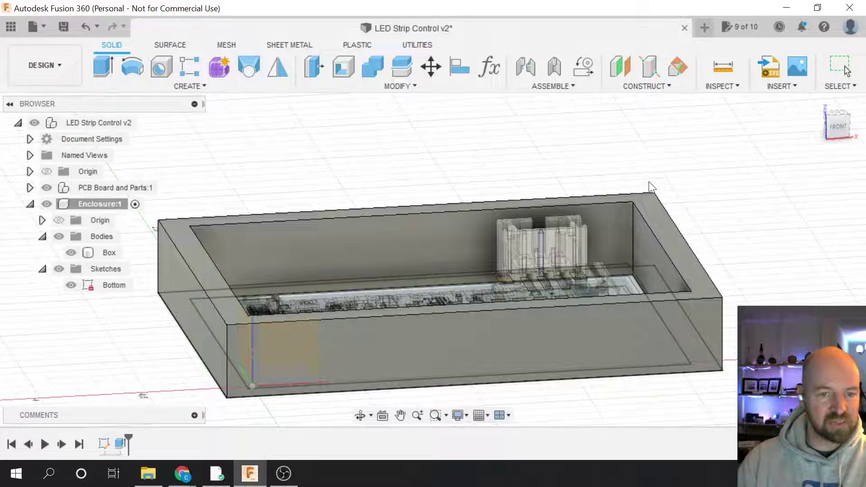
left_click(652, 213)
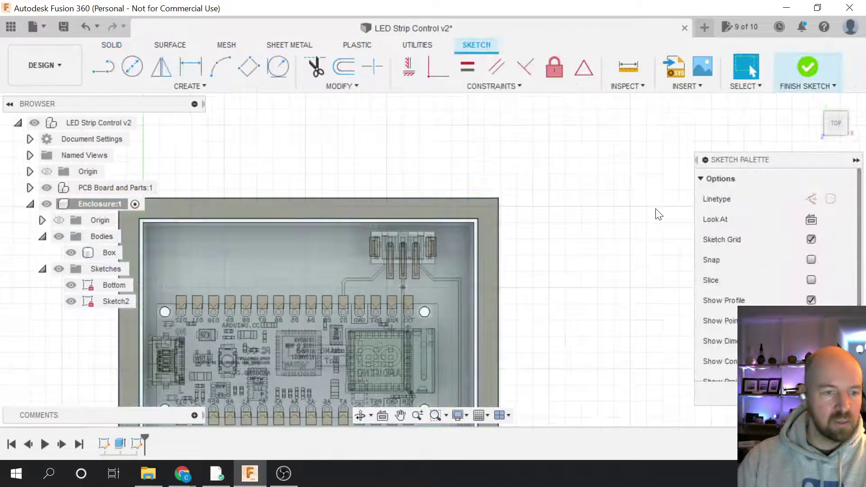
scroll(658, 215, "down", 1)
scroll(409, 316, "up", 4)
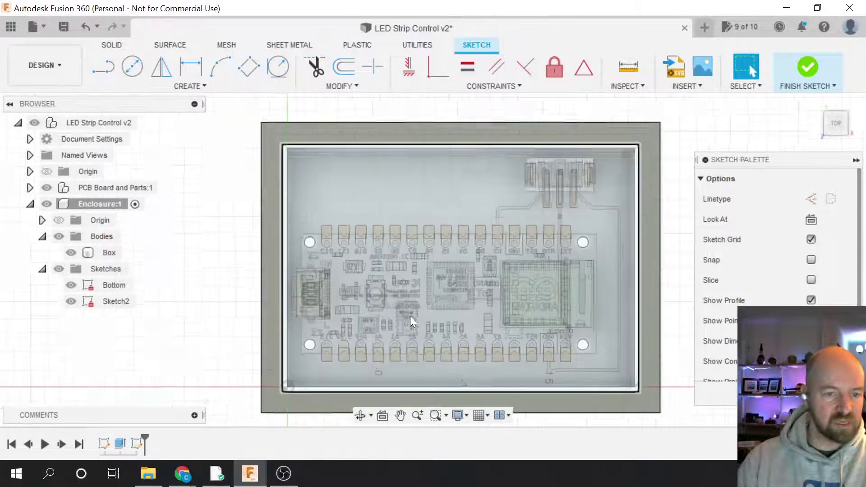
scroll(453, 295, "down", 1)
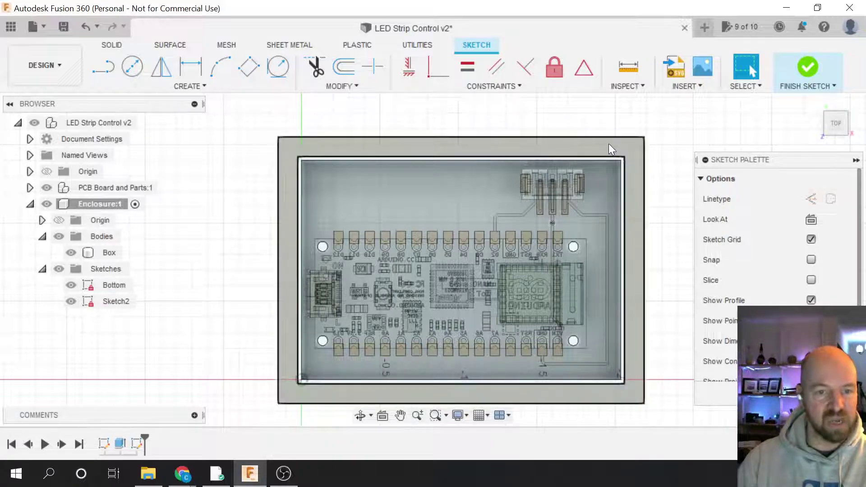
scroll(607, 143, "up", 2)
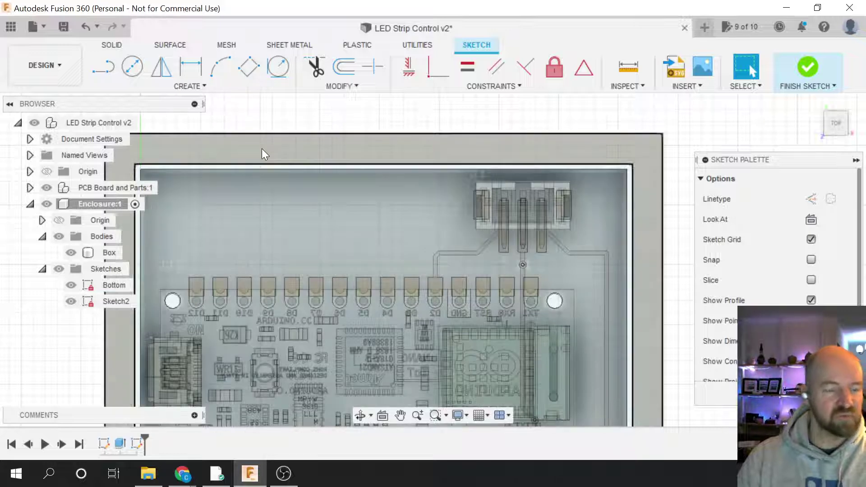
- Project the three-pin connector's long front edge, the rear edge of one tab and the opposite rear corner point into the sketch
left_click(212, 85)
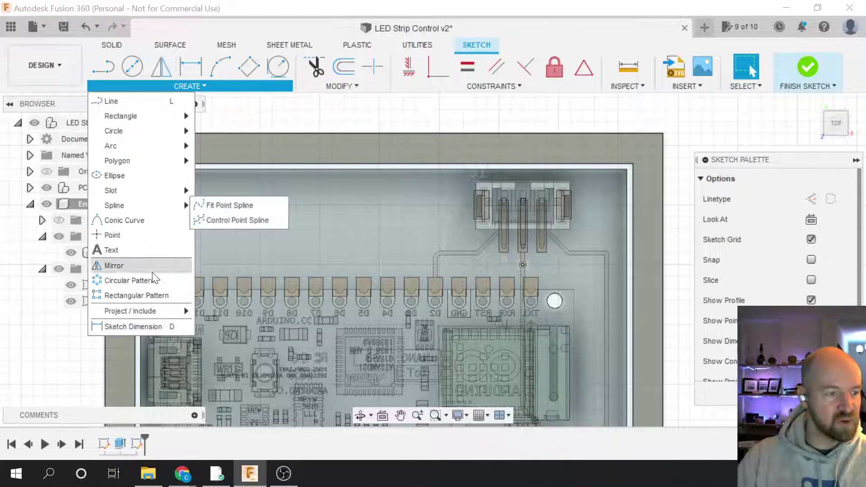
mouse_move(174, 310)
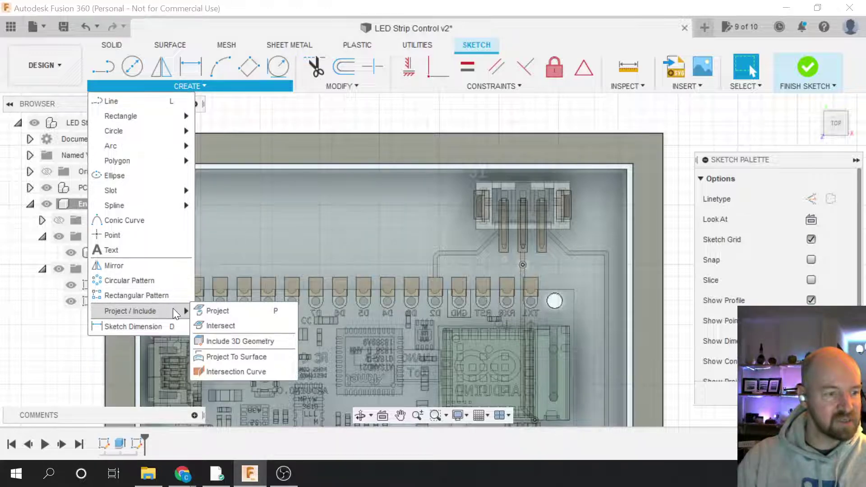
left_click(250, 309)
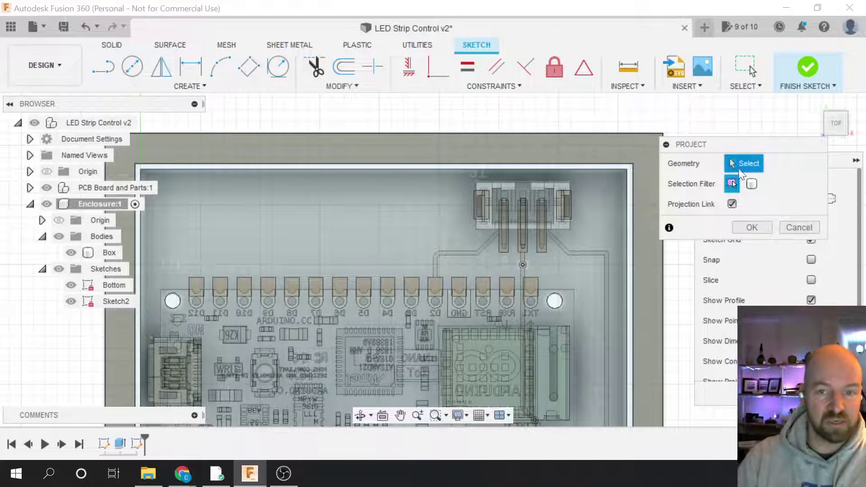
left_click_drag(840, 128, 815, 101)
scroll(608, 274, "up", 5)
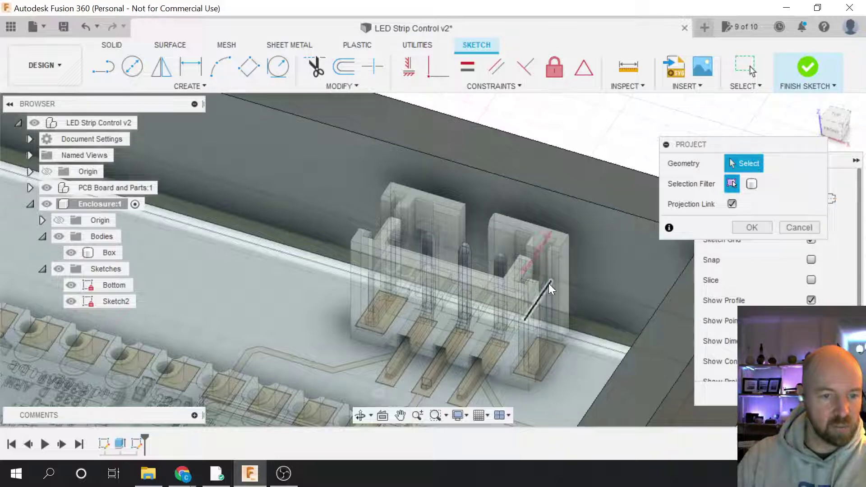
left_click(506, 287)
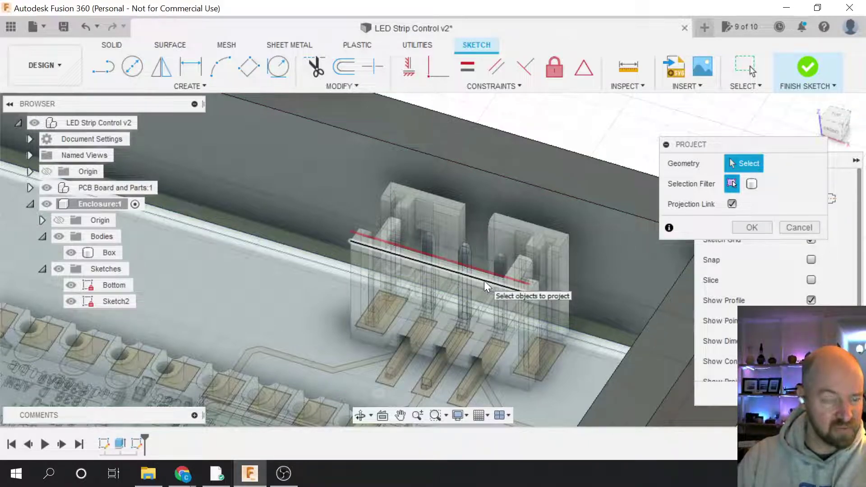
left_click(484, 284)
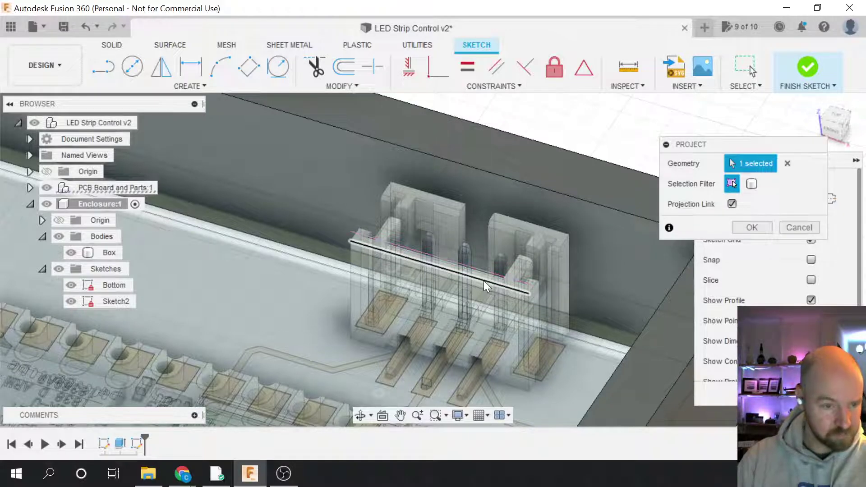
scroll(581, 276, "up", 5)
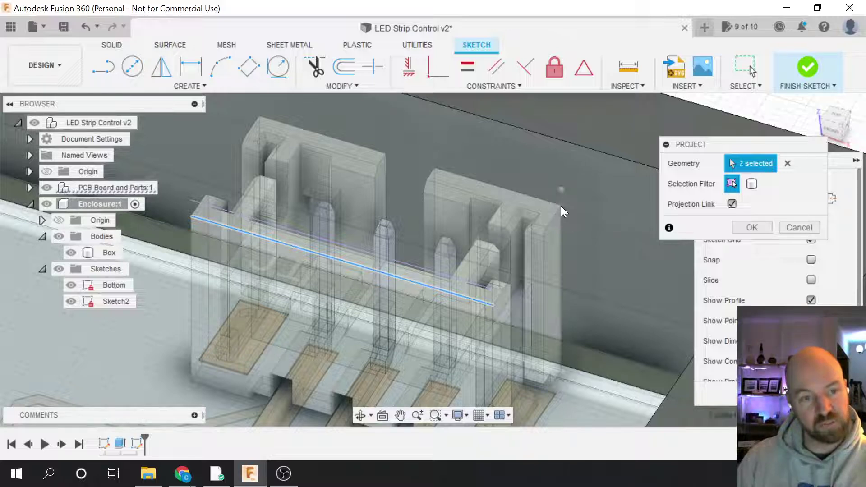
left_click(560, 207)
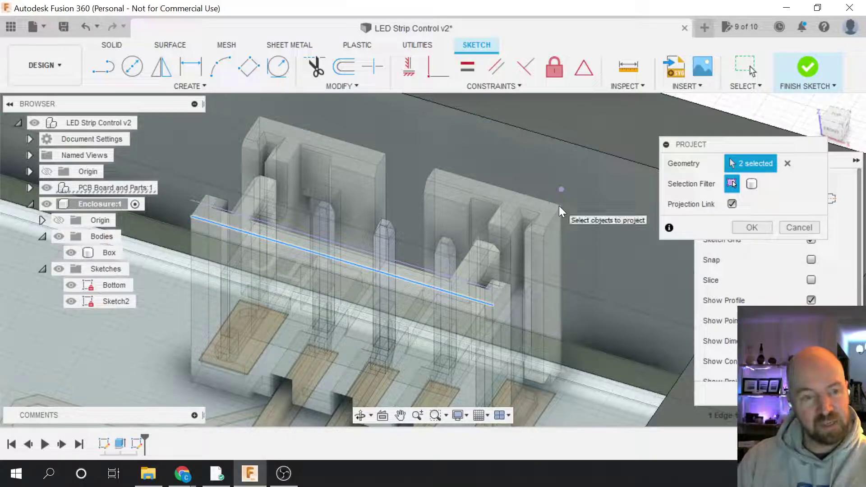
left_click(347, 141)
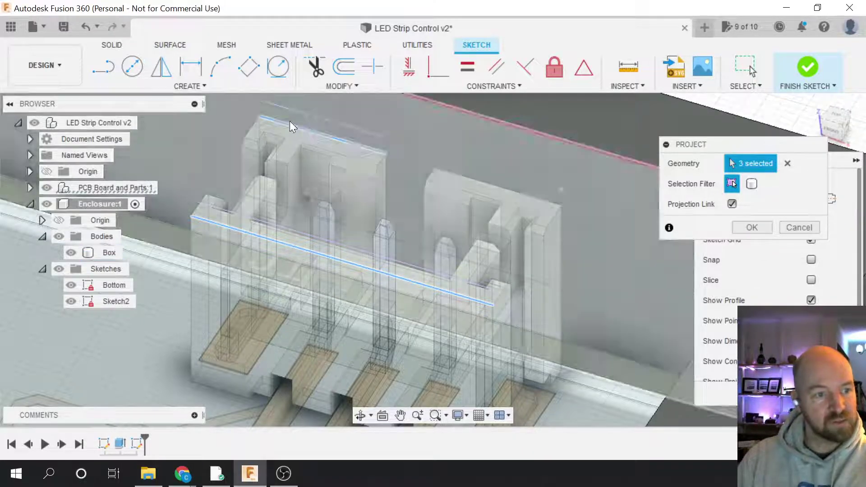
scroll(615, 328, "down", 2)
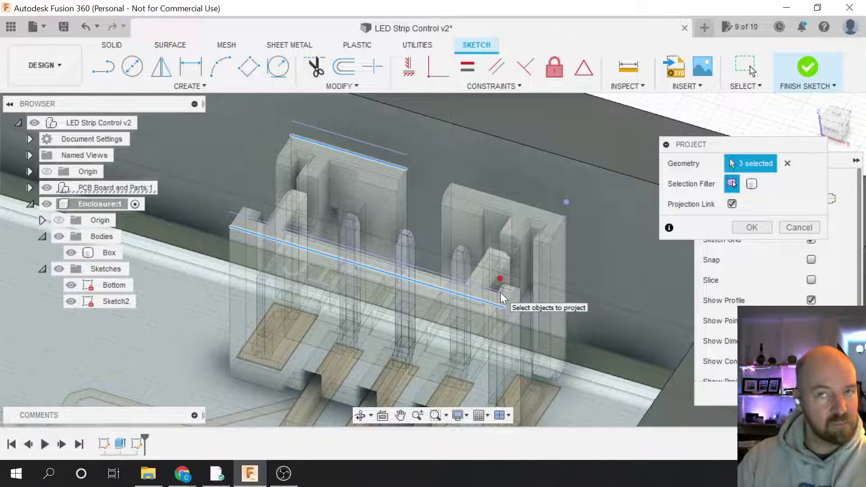
left_click(742, 226)
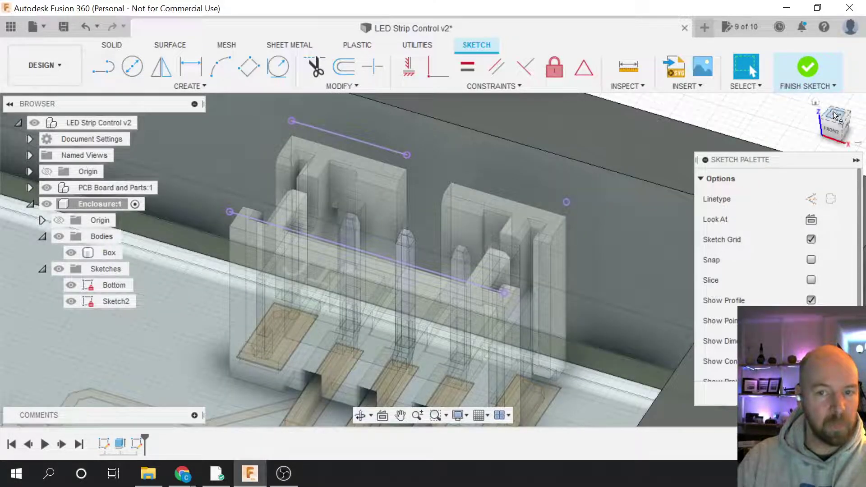
- Draw a two-point rectangle around the connector outline between diagonally opposite projected corner points
left_click(834, 116)
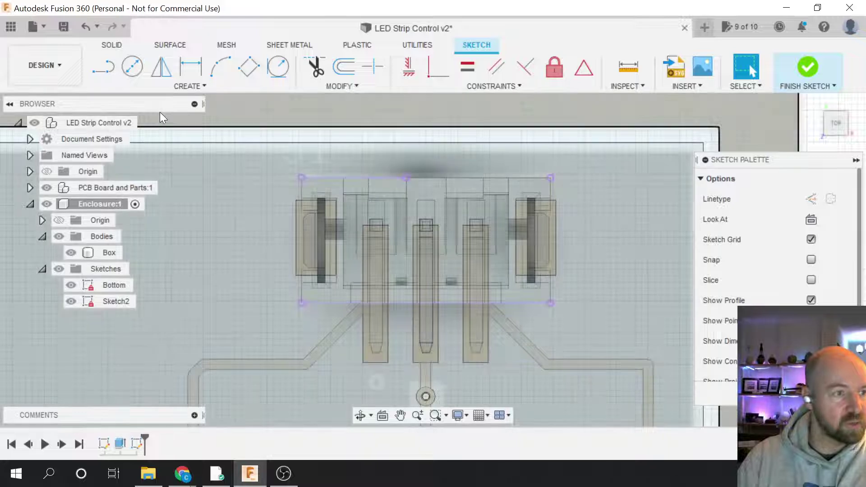
left_click(200, 87)
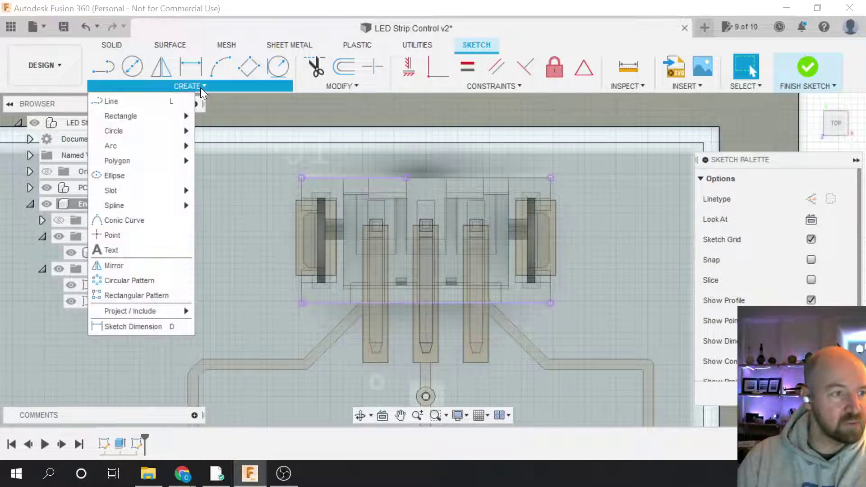
mouse_move(166, 118)
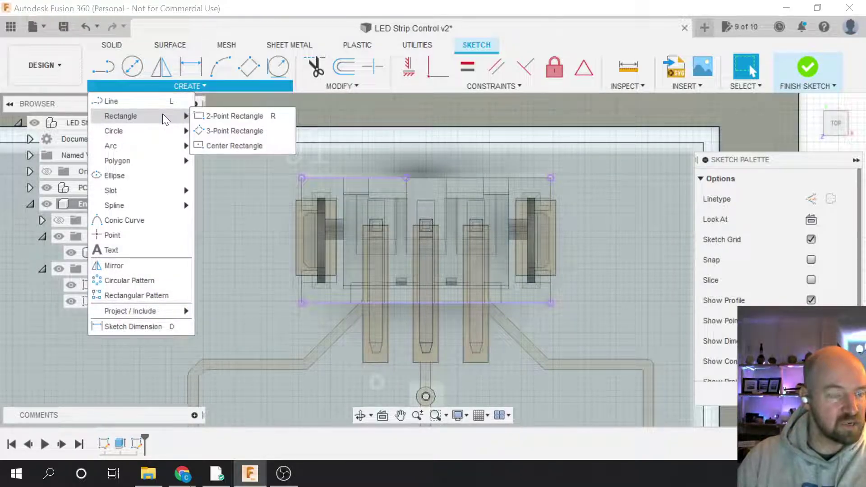
left_click(221, 113)
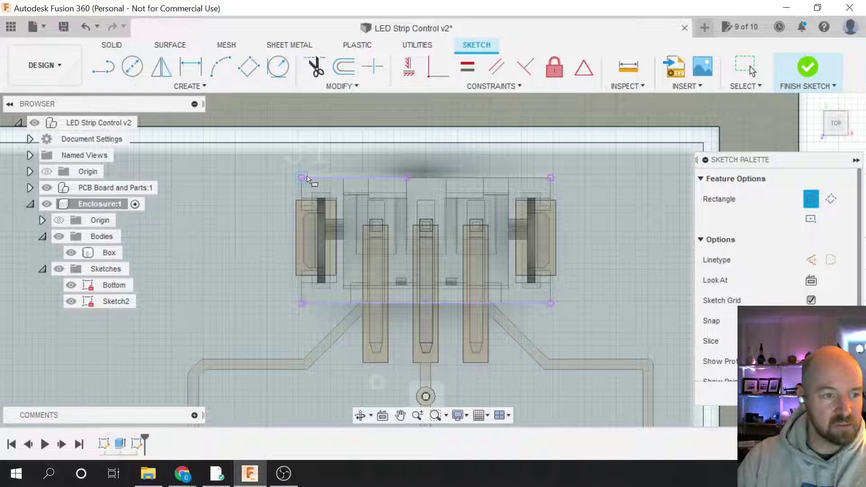
left_click(551, 178)
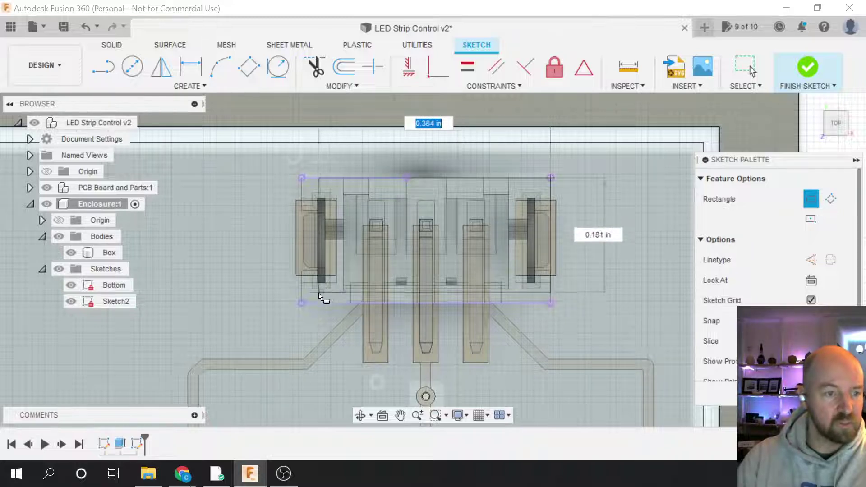
left_click(302, 304)
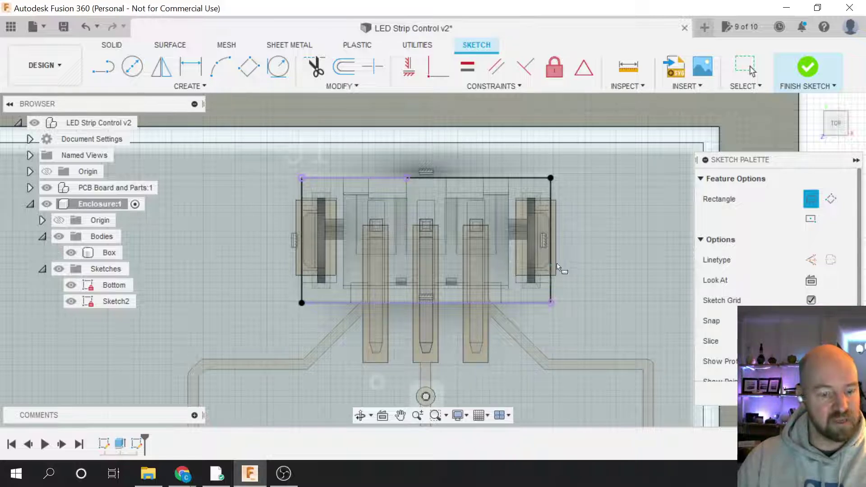
- Offset the connector rectangle outward by 0.025 in and finish the sketch
left_click(336, 86)
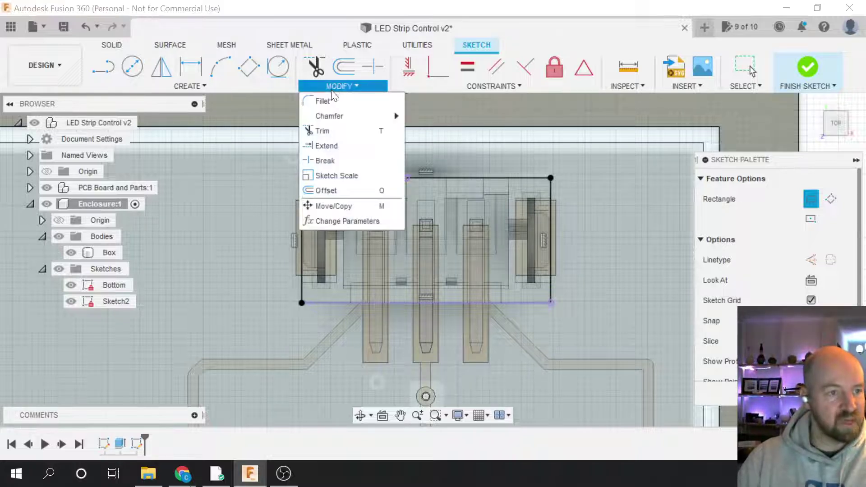
left_click(341, 190)
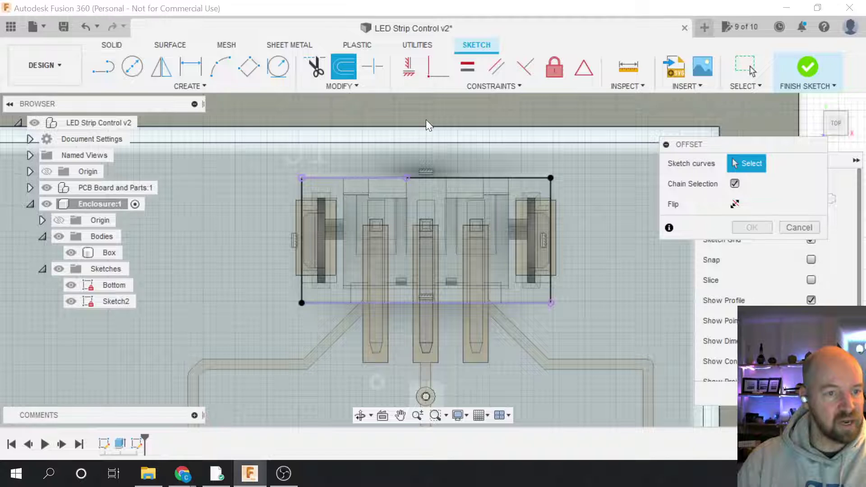
left_click(486, 176)
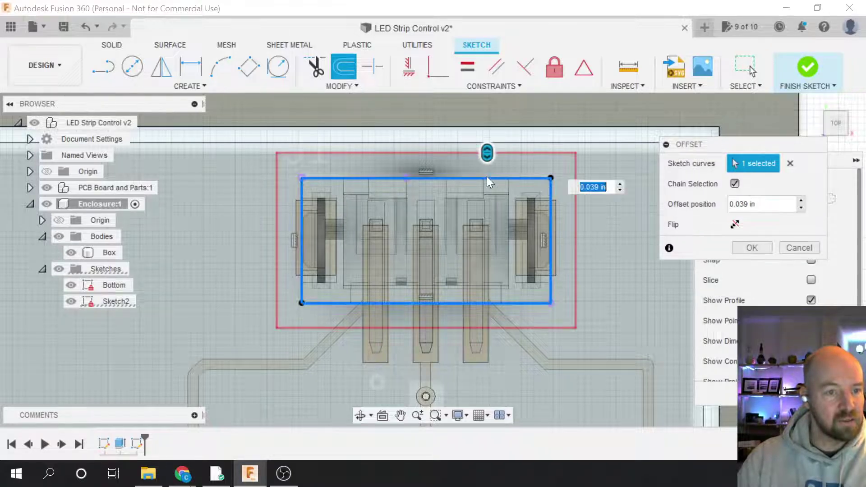
type(".025")
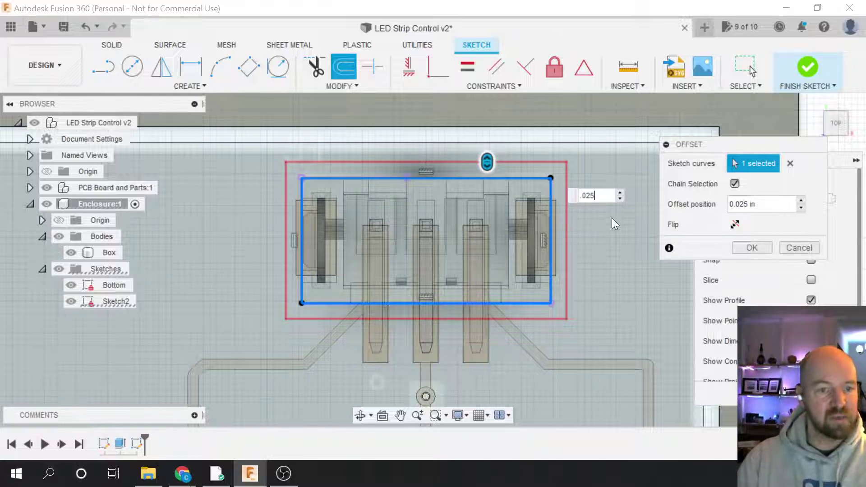
left_click(748, 247)
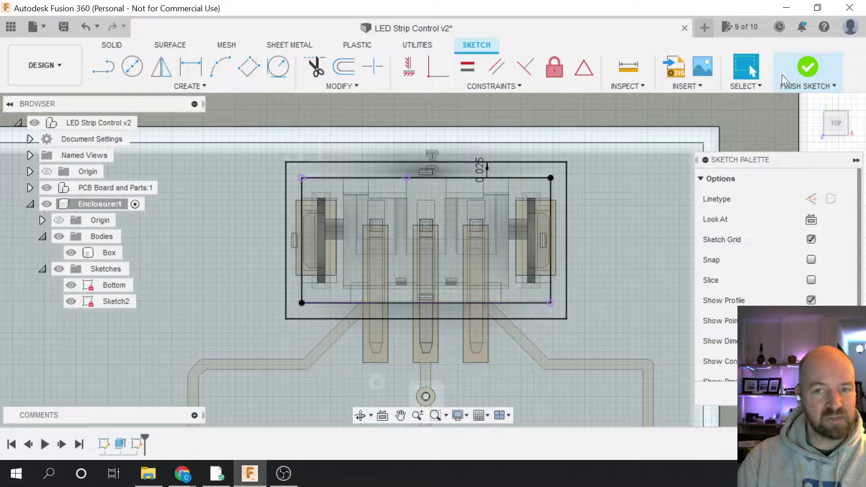
left_click(805, 67)
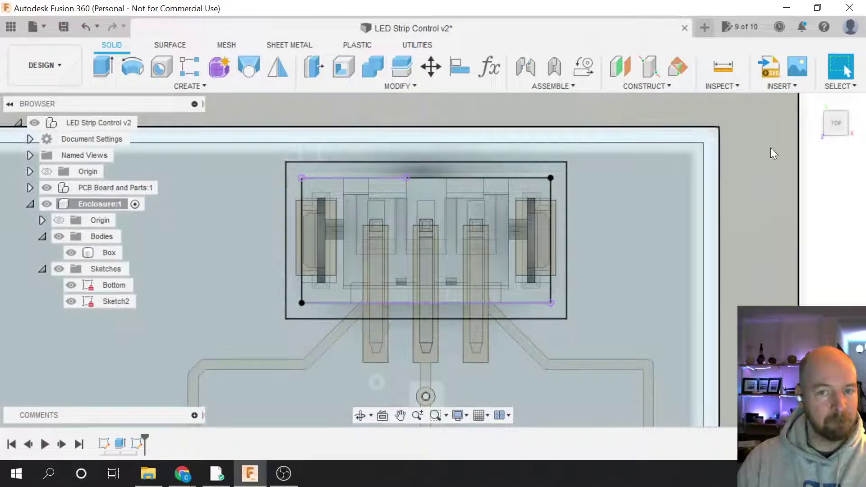
- Select the enclosure's outer rim and inner-area profiles for an Extrude, leaving out the connector opening
middle_click_drag(431, 257, 460, 216, "shift")
middle_click_drag(782, 368, 775, 323, "shift")
scroll(774, 323, "down", 5)
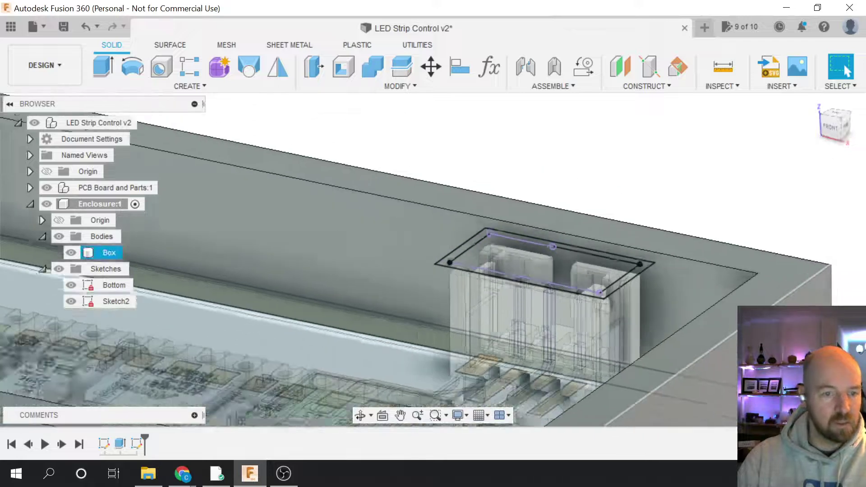
scroll(647, 318, "down", 8)
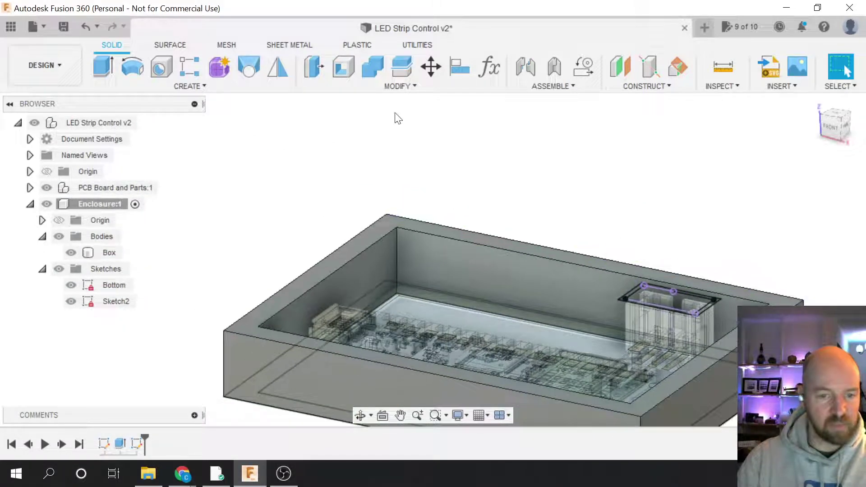
scroll(647, 318, "up", 1)
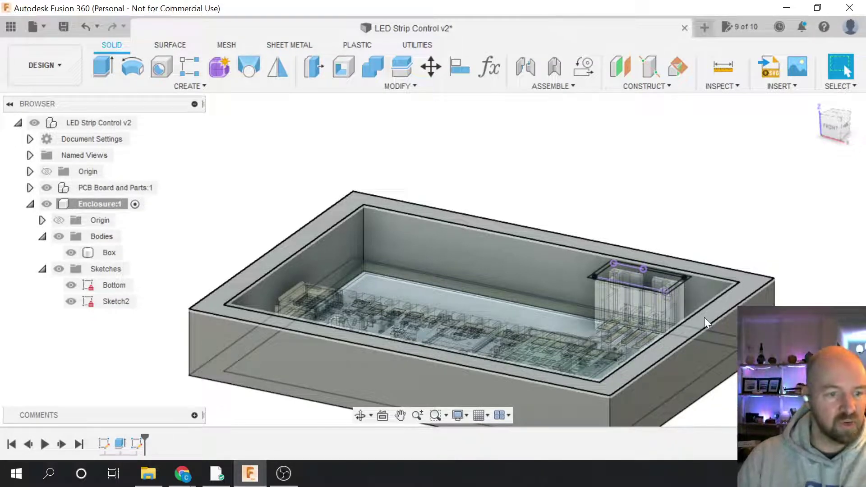
left_click(215, 87)
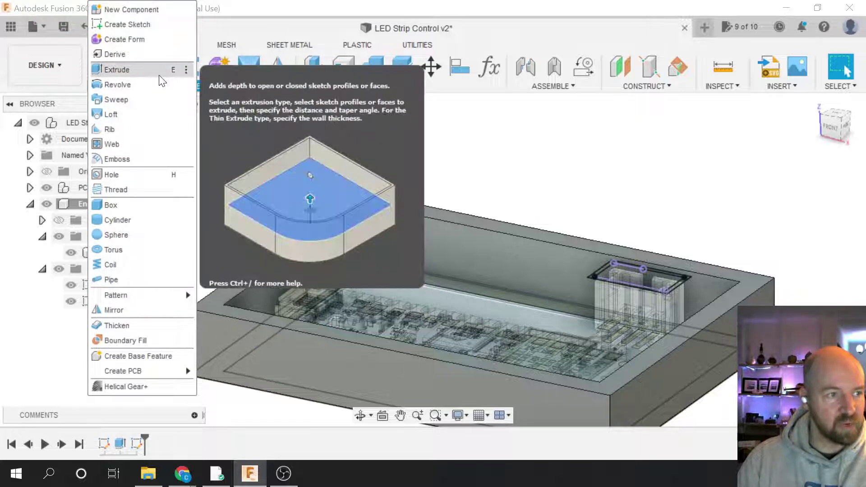
left_click(152, 70)
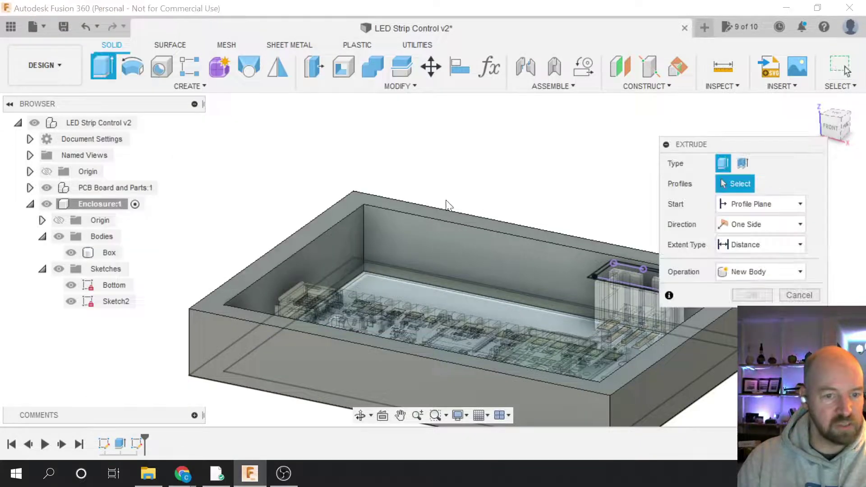
left_click(527, 263)
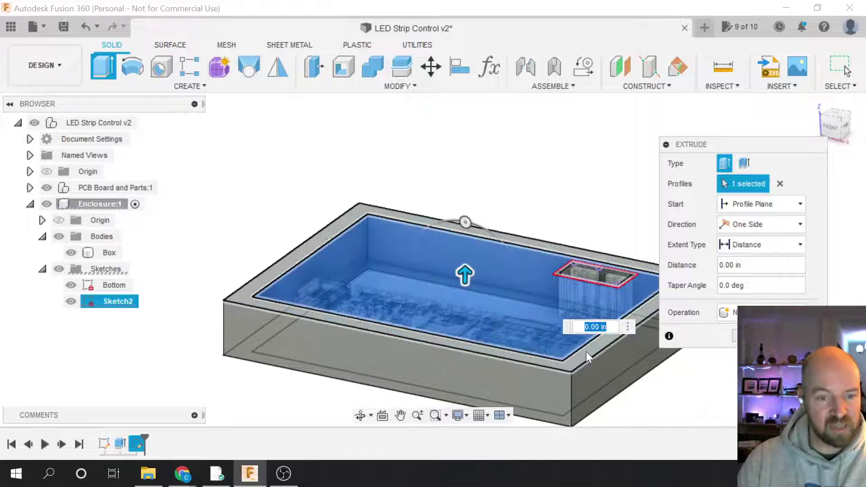
left_click(586, 350)
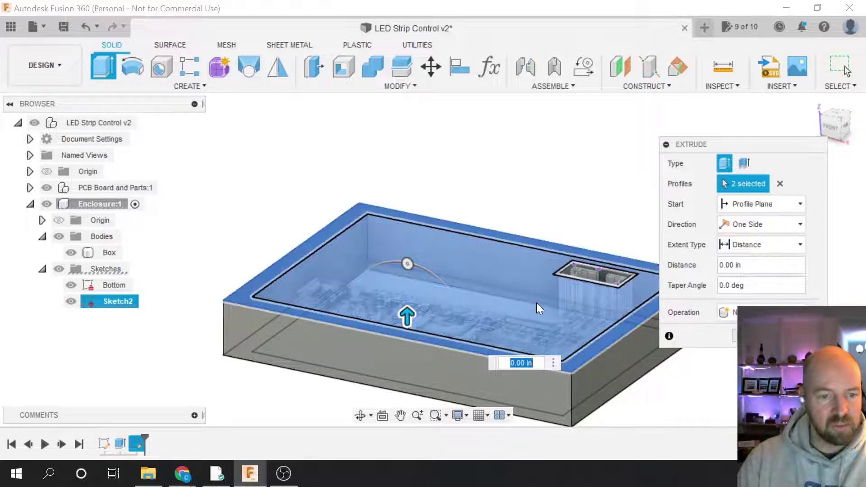
left_click(260, 280)
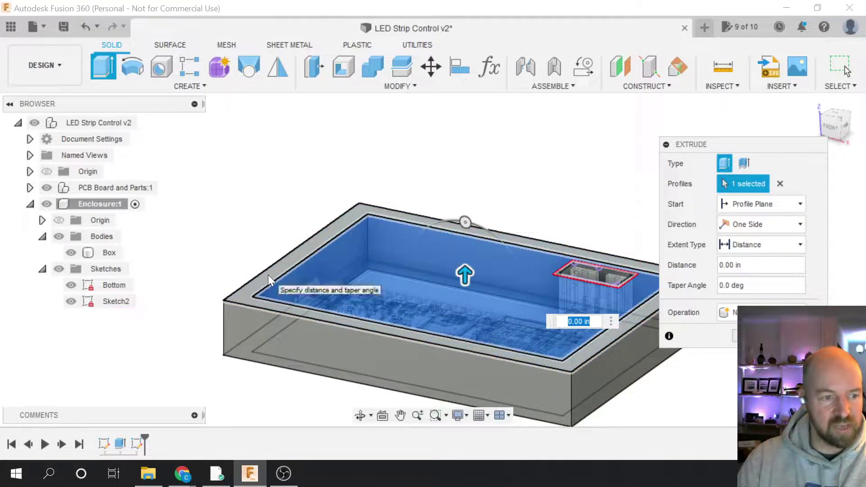
left_click(267, 275)
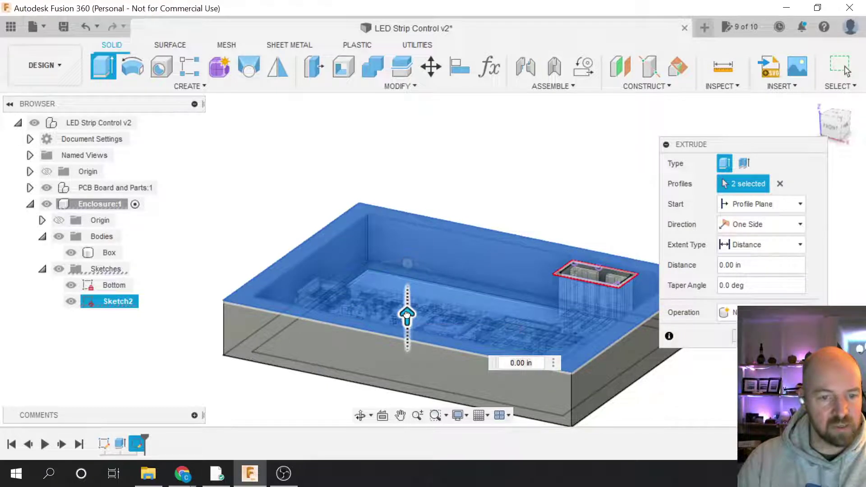
- Extrude the selected profiles upward 0.125 in and join them to the box as its top
left_click_drag(405, 308, 405, 300)
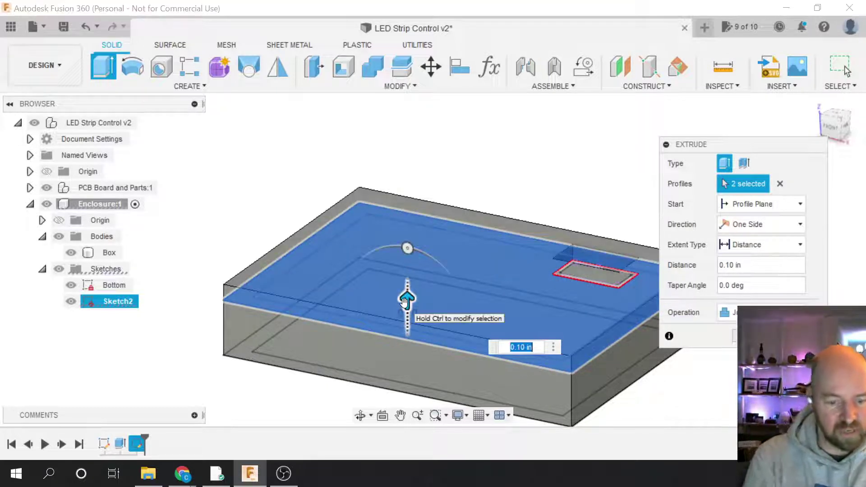
key("Left")
key("Left")
key("Left")
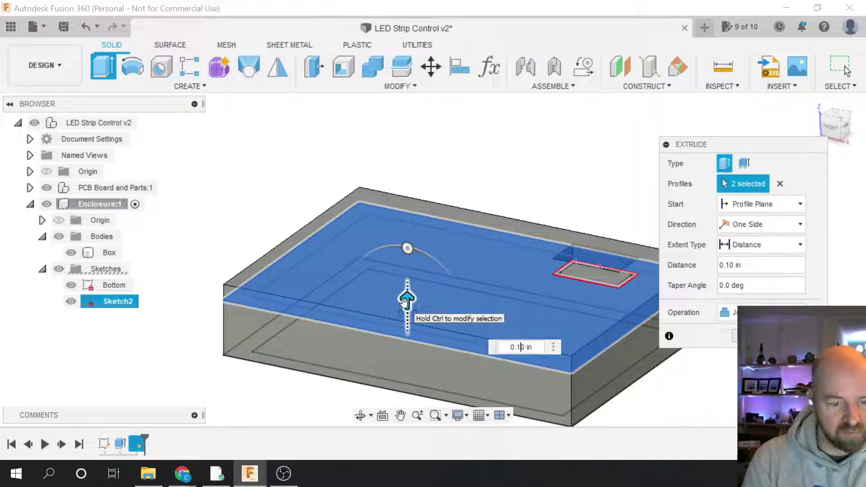
type("25")
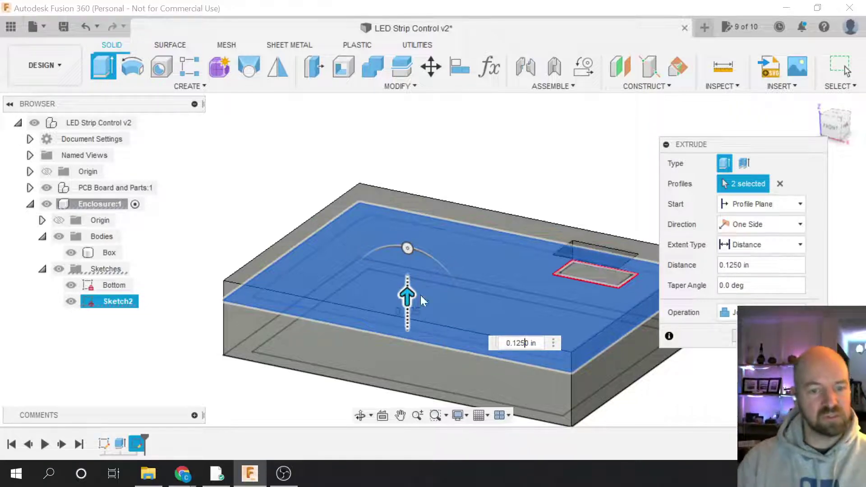
scroll(617, 401, "down", 2)
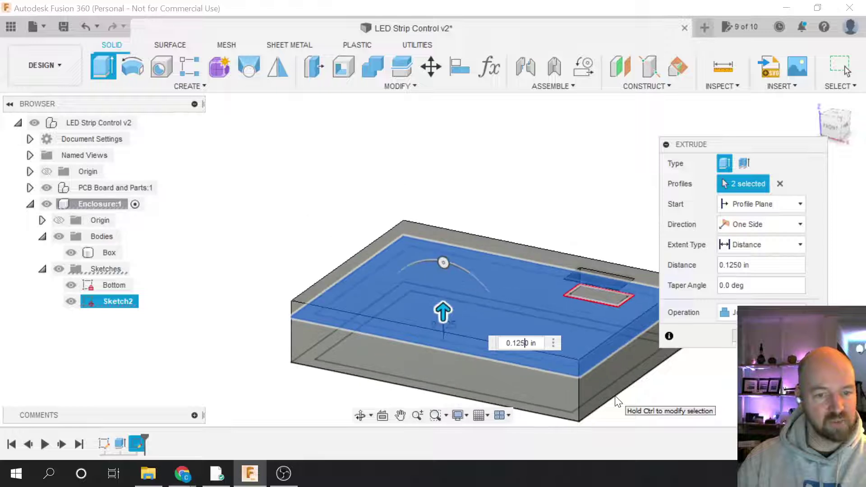
scroll(539, 385, "up", 2)
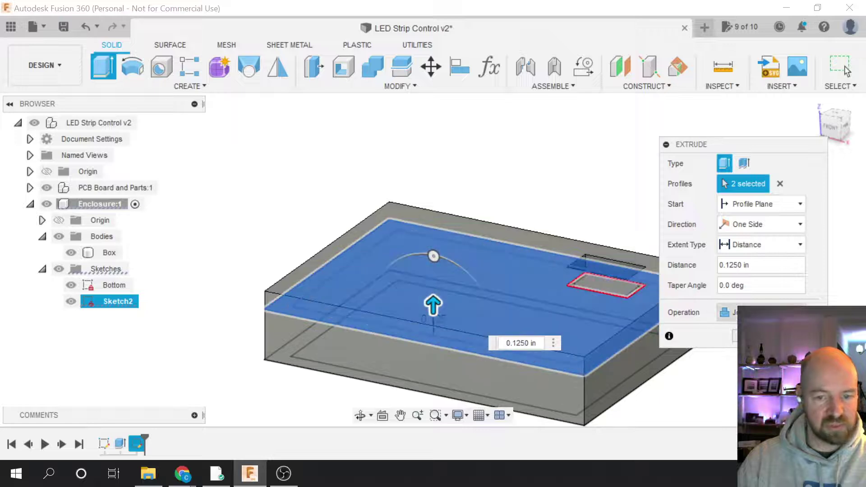
left_click(762, 312)
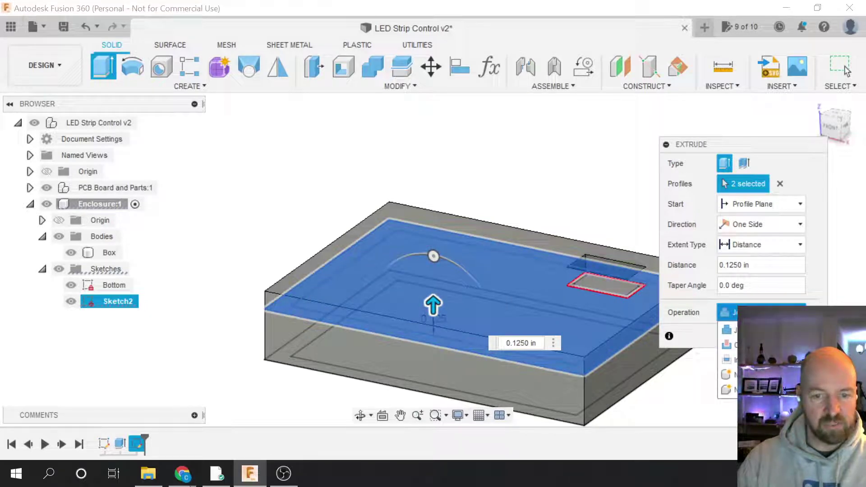
left_click(728, 329)
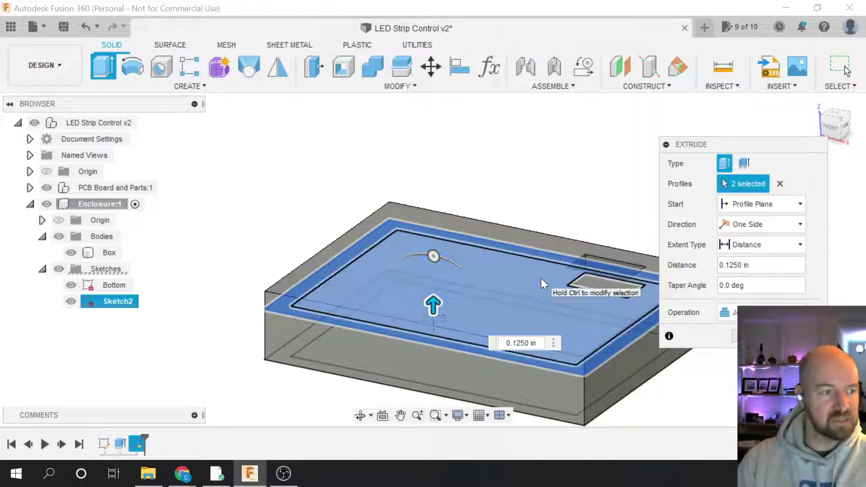
left_click(832, 131)
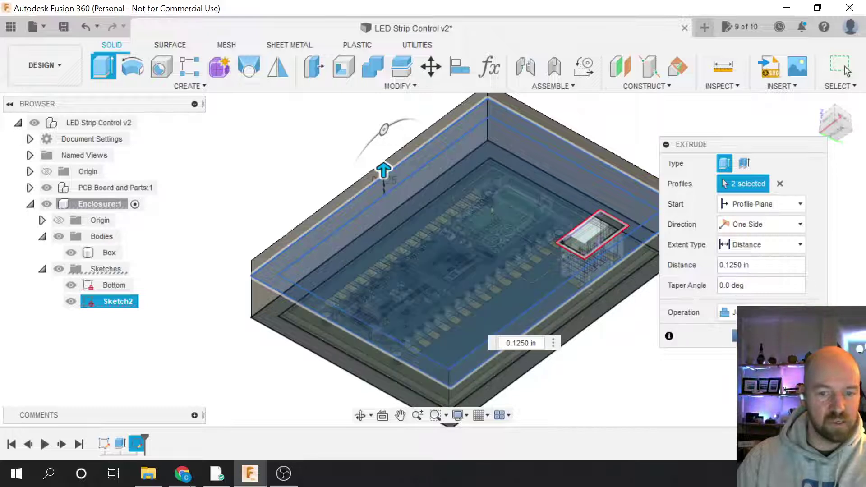
left_click(754, 336)
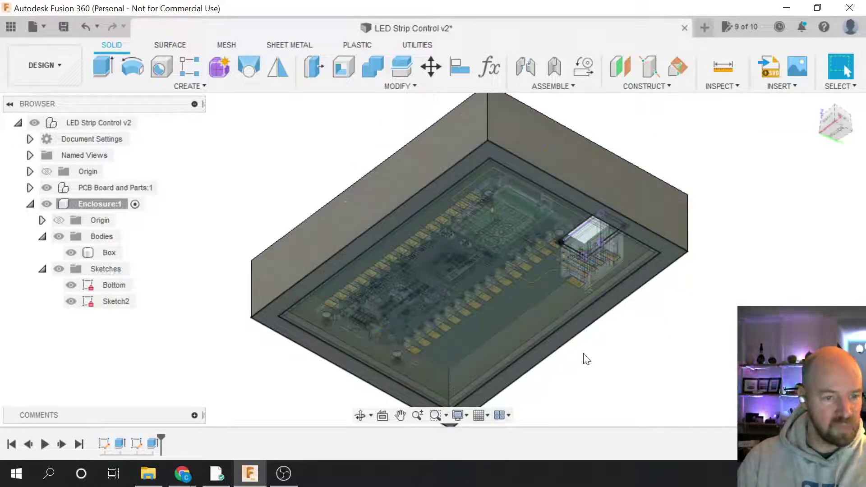
- Rename the connector opening sketch as "Top with JST"
left_click(832, 122)
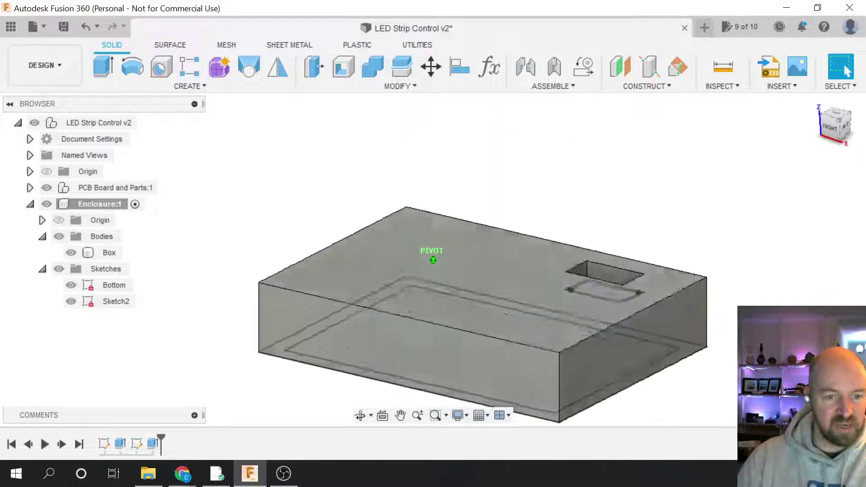
left_click(372, 272)
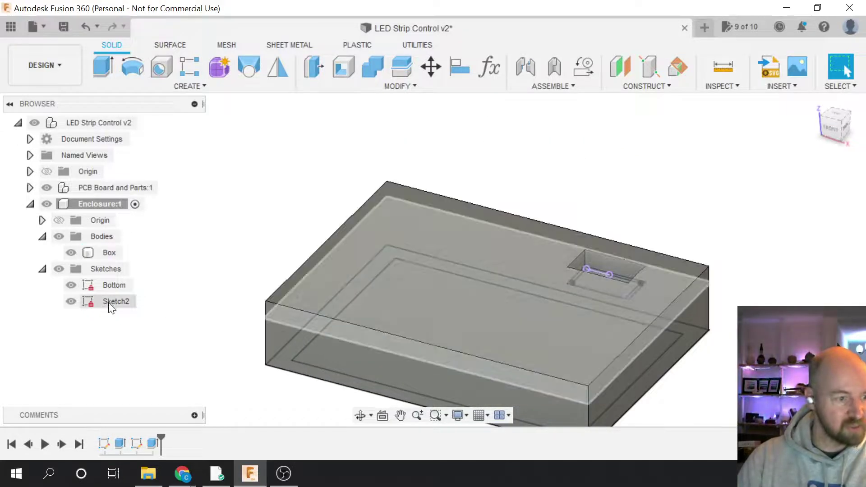
left_click(108, 301)
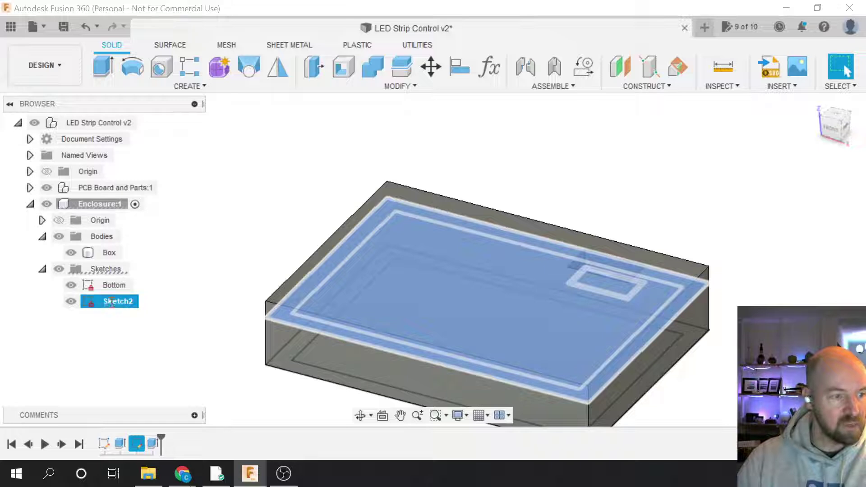
left_click(110, 302)
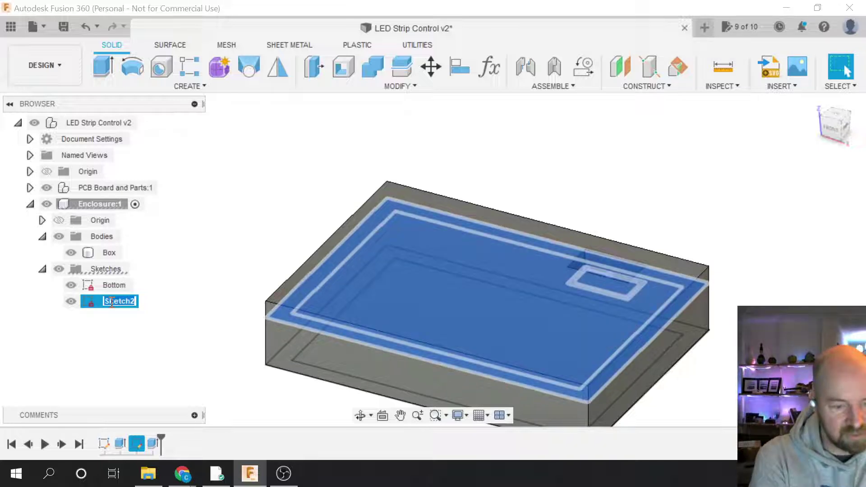
type("Top with")
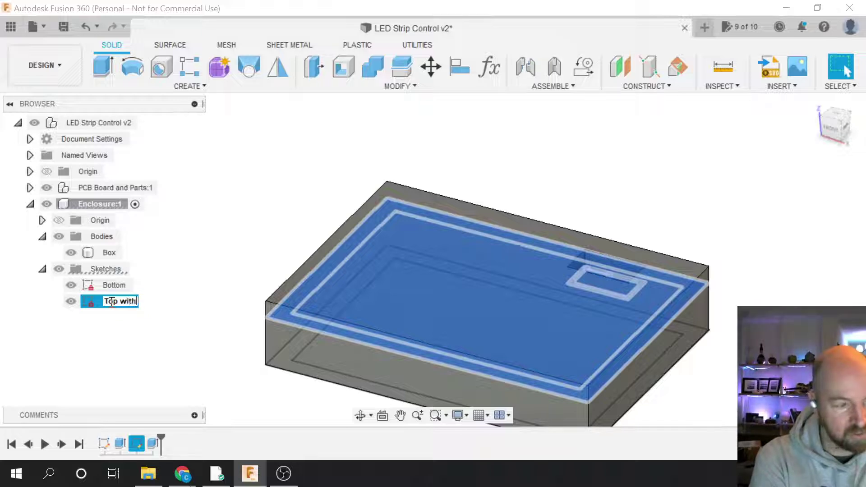
type(" JS")
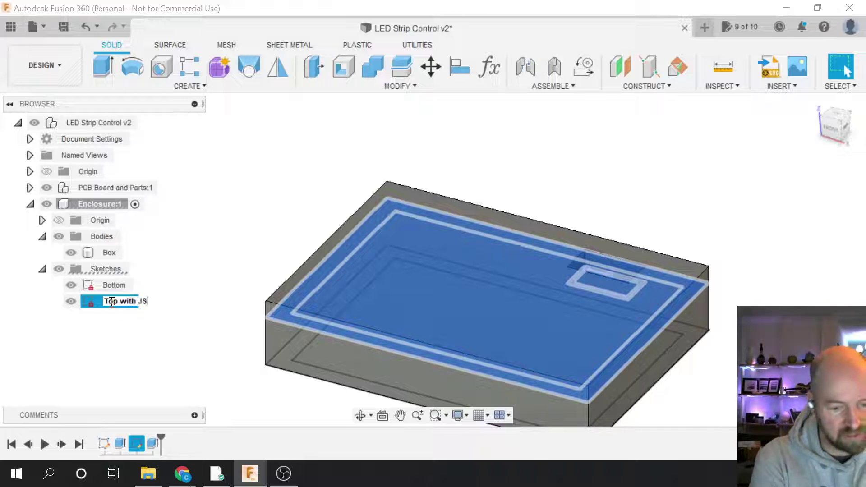
type("T")
key("Return")
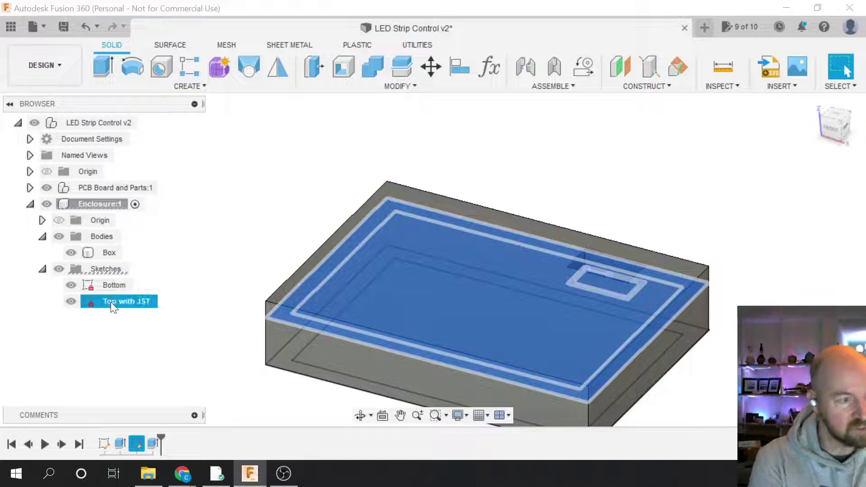
- Hide the "Top with JST" and "Bottom" sketches of the enclosure
left_click(193, 259)
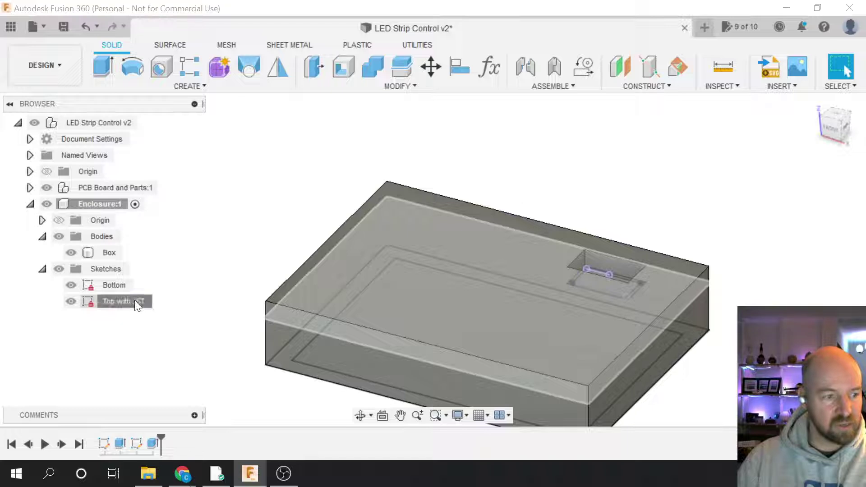
left_click(134, 301)
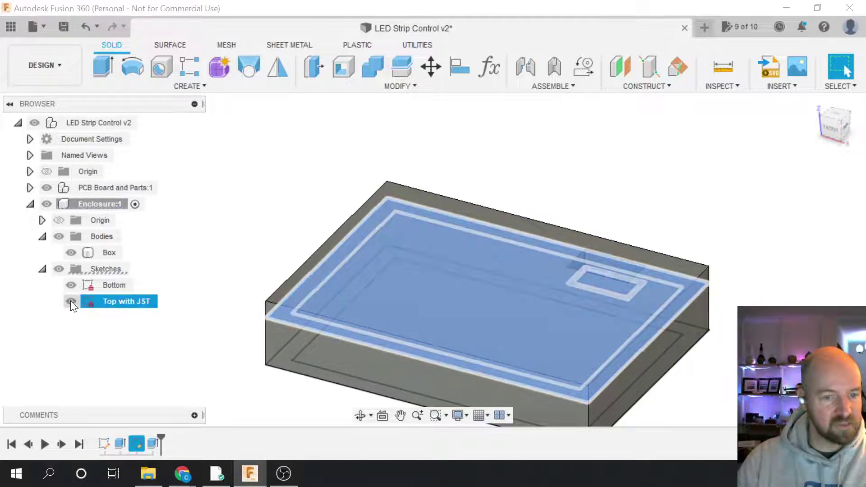
left_click(188, 256)
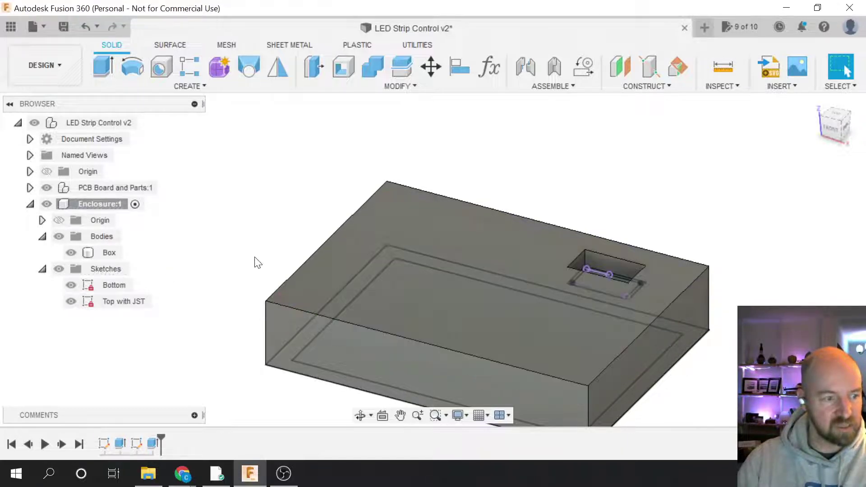
left_click(128, 301)
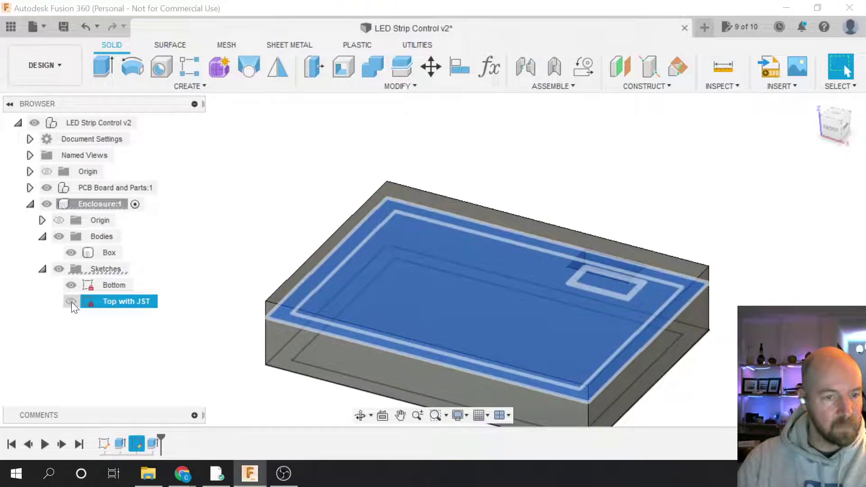
left_click(72, 302)
left_click(72, 285)
left_click(211, 262)
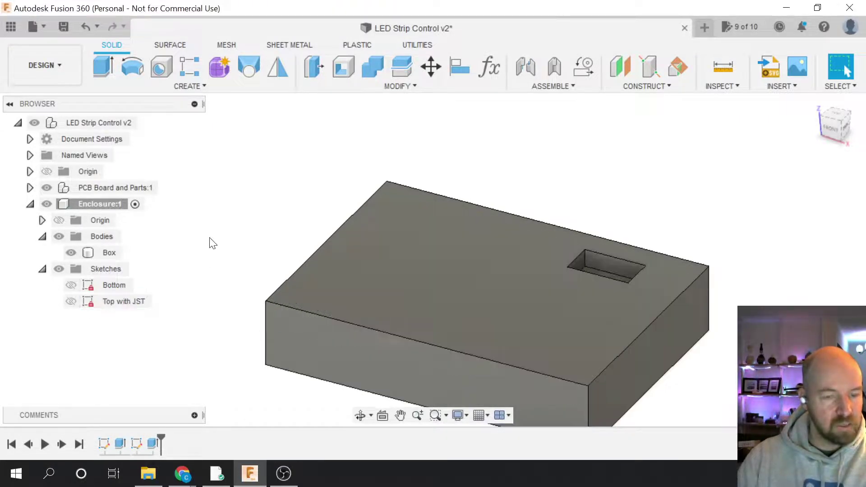
- Inspect the USB connector's position against the enclosure's end wall from the open underside
mouse_move(834, 128)
left_mouse_down()
mouse_move(834, 85)
mouse_move(818, 97)
mouse_move(846, 118)
mouse_move(850, 135)
left_mouse_up()
middle_click_drag(433, 260, 460, 246, "shift")
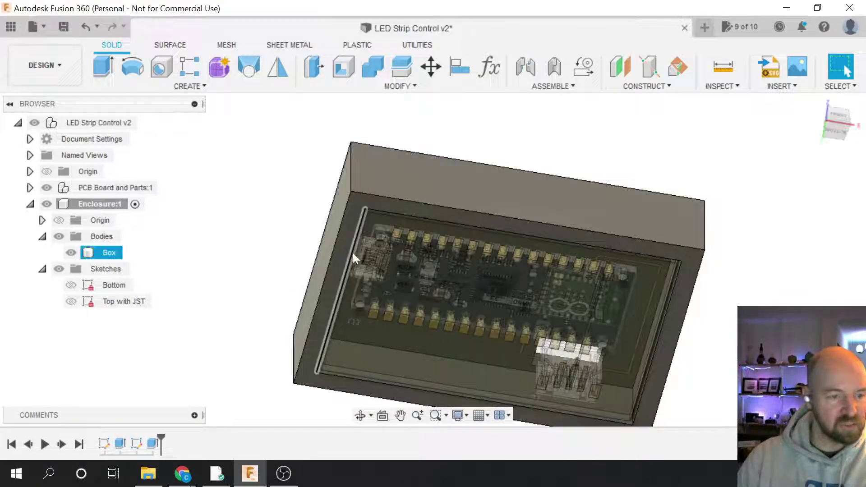
scroll(329, 262, "up", 5)
scroll(412, 242, "up", 4)
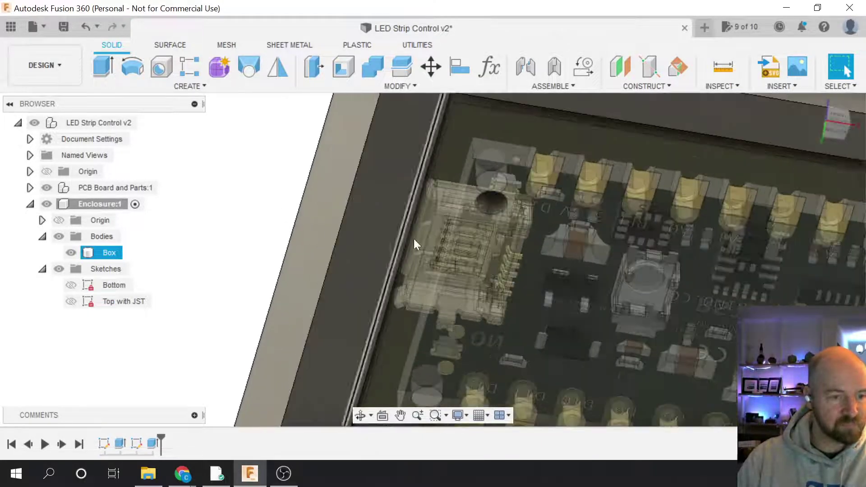
scroll(472, 304, "down", 6)
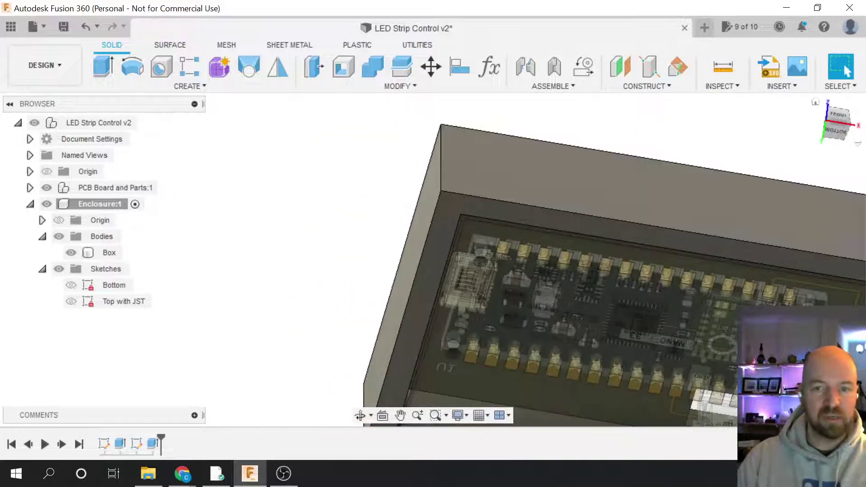
mouse_move(525, 173)
middle_mouse_down("shift")
mouse_move(848, 144)
mouse_move(825, 216)
mouse_move(798, 162)
mouse_move(775, 212)
mouse_move(758, 181)
mouse_move(357, 151)
middle_mouse_up("shift")
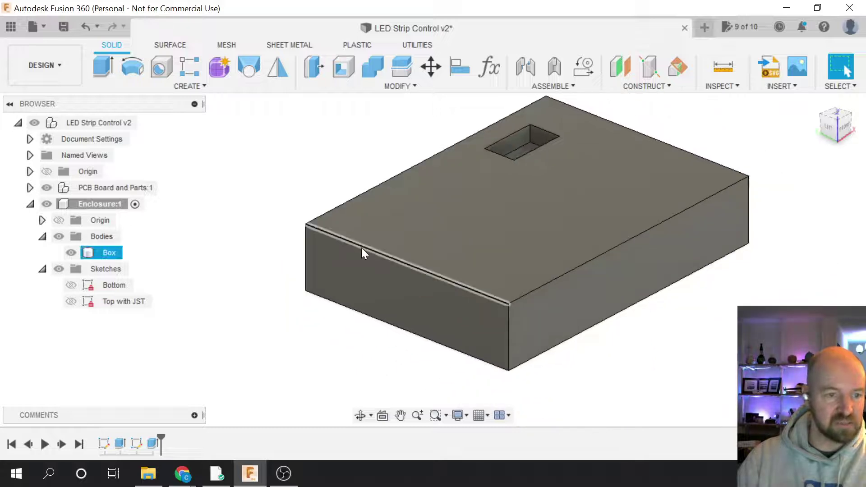
- Compare the enclosure with the board inside it by toggling the Box body's visibility, leaving the body shown
left_click(79, 254)
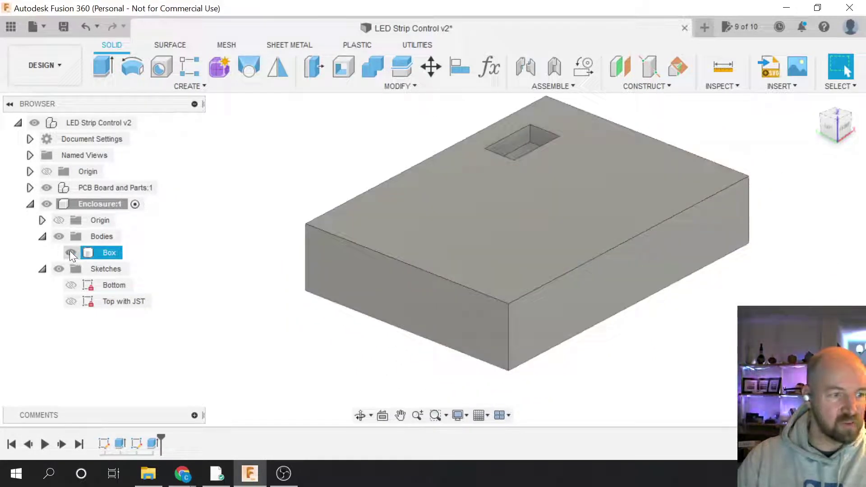
left_click(71, 252)
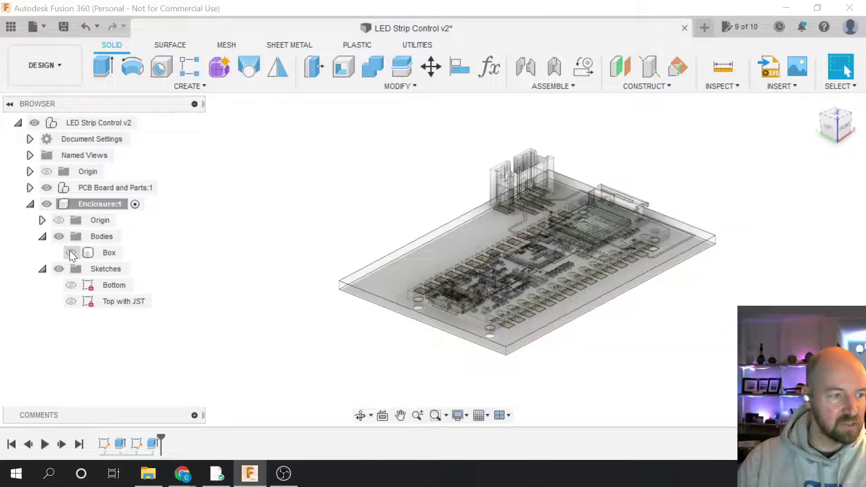
left_click(70, 253)
left_click(70, 252)
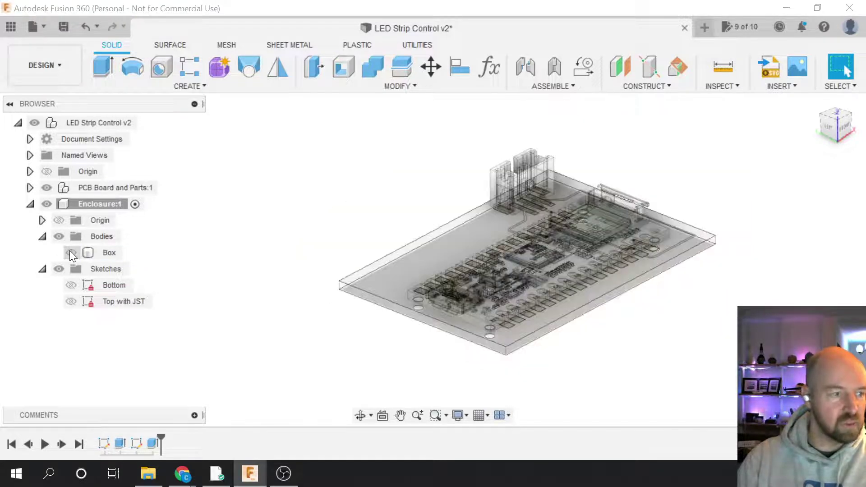
left_click(70, 252)
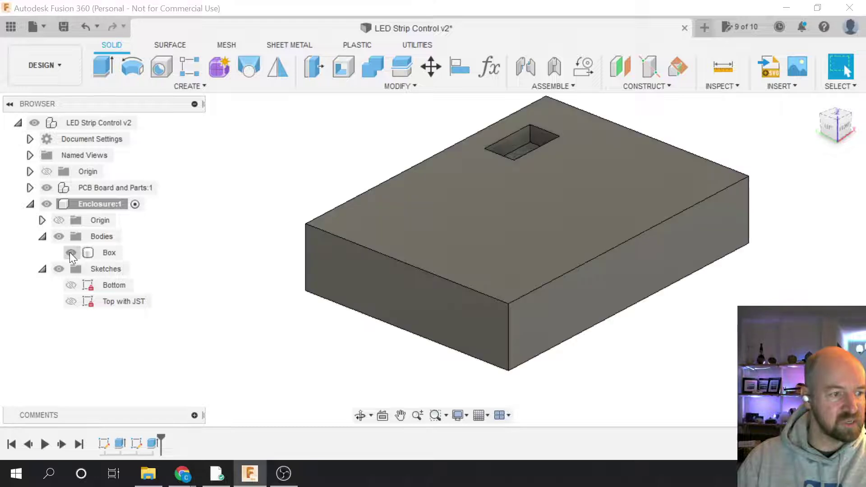
left_click(70, 253)
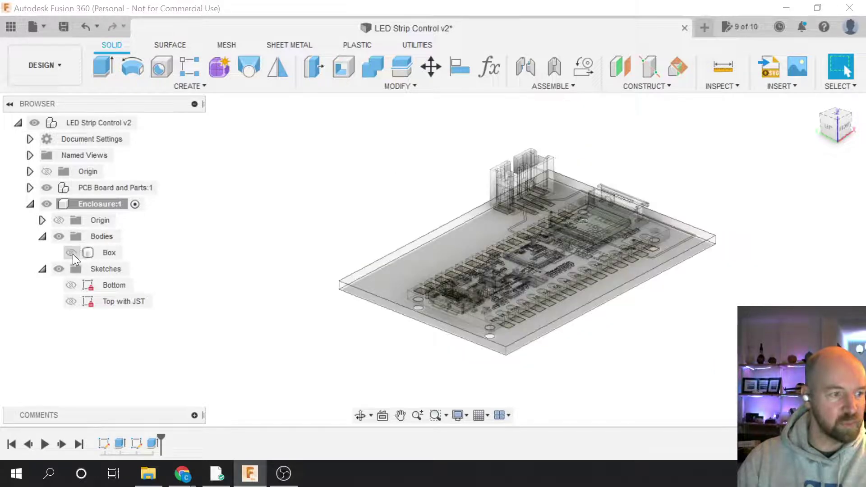
left_click(71, 253)
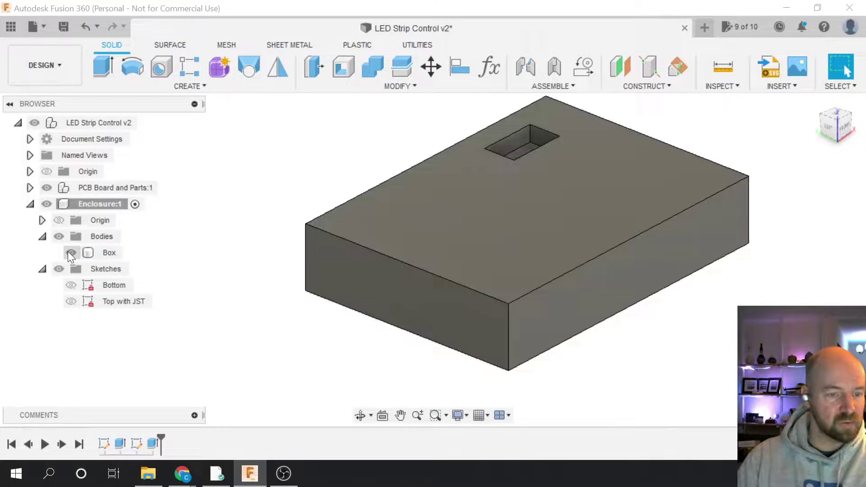
left_click(71, 253)
left_click(70, 253)
left_click(71, 253)
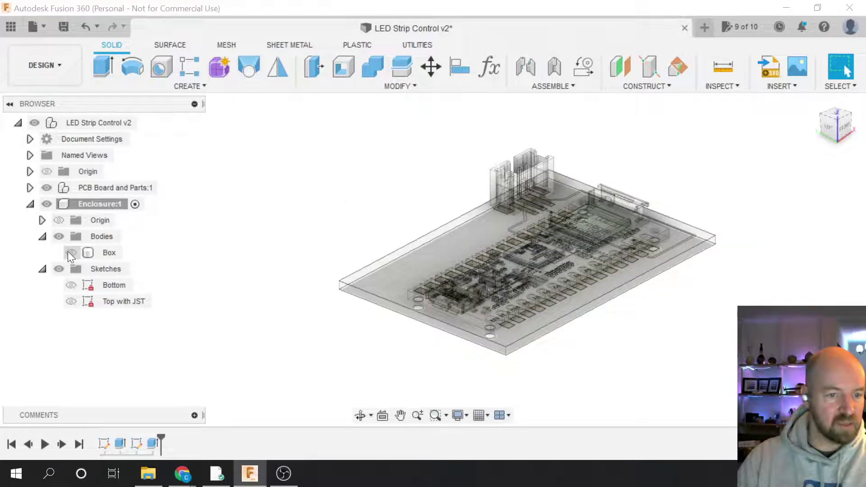
left_click(71, 253)
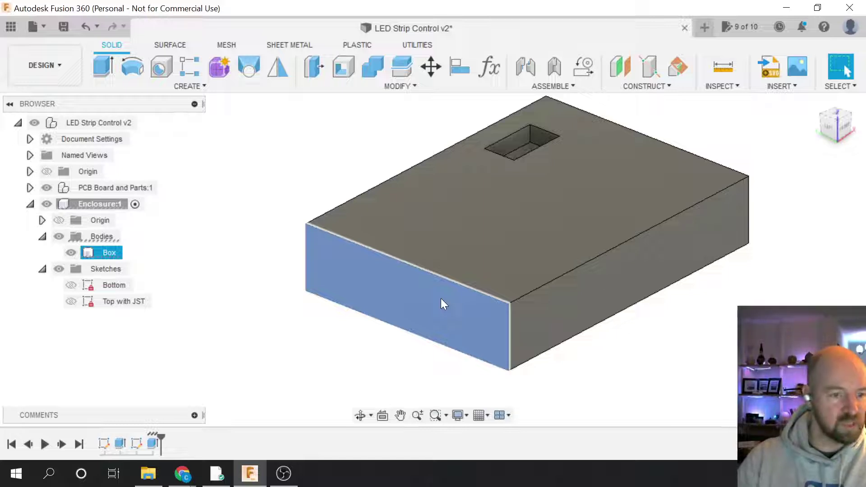
- Shift the enclosure slightly and create a sketch on its short end face nearest the USB connector, capturing the moved component position
left_click_drag(457, 320, 469, 328)
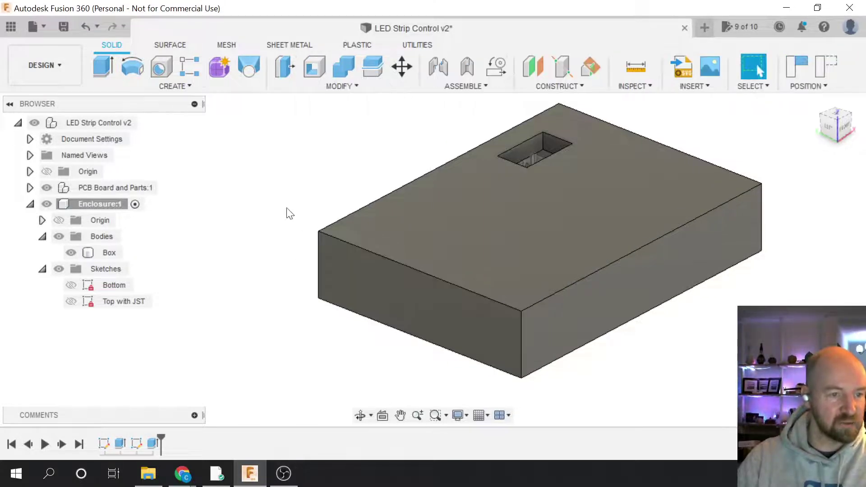
left_click(184, 87)
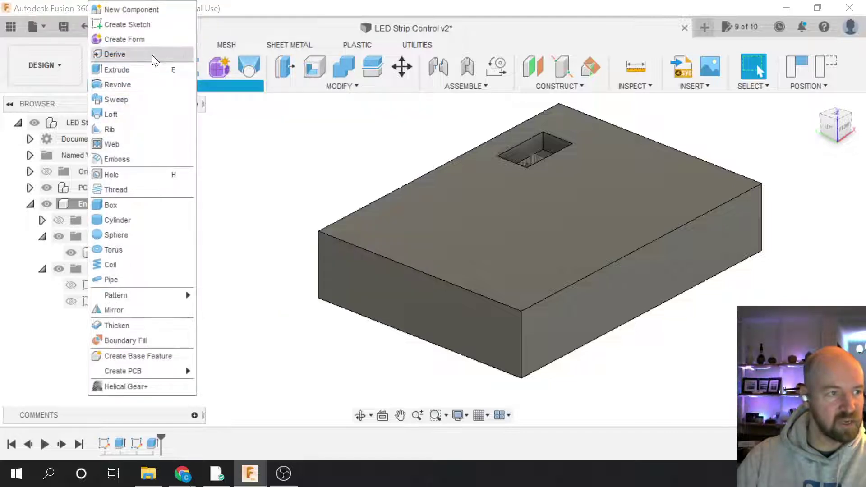
left_click(142, 27)
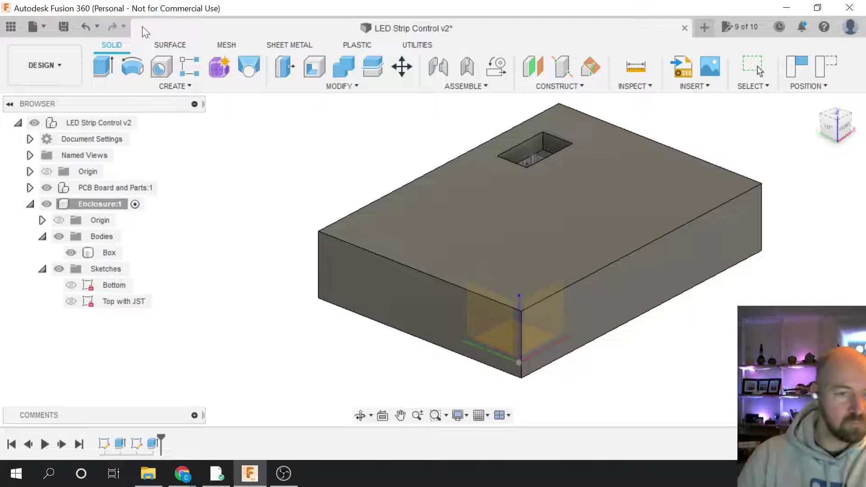
left_click(408, 280)
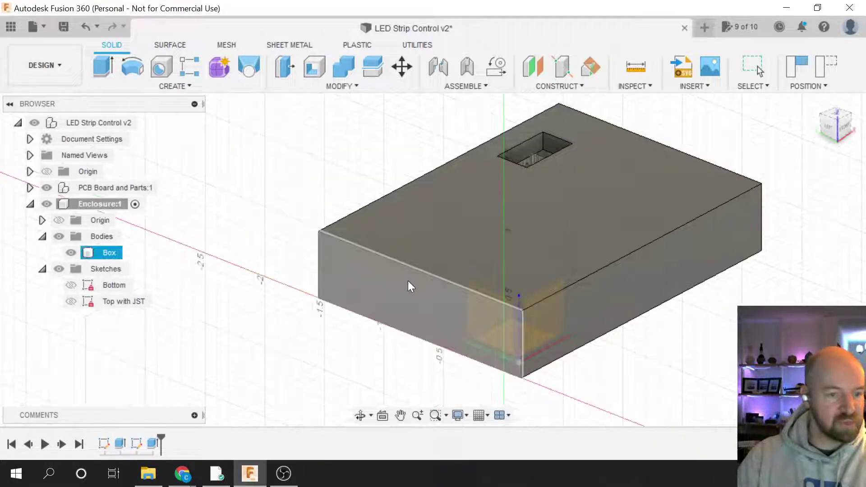
left_click(430, 304)
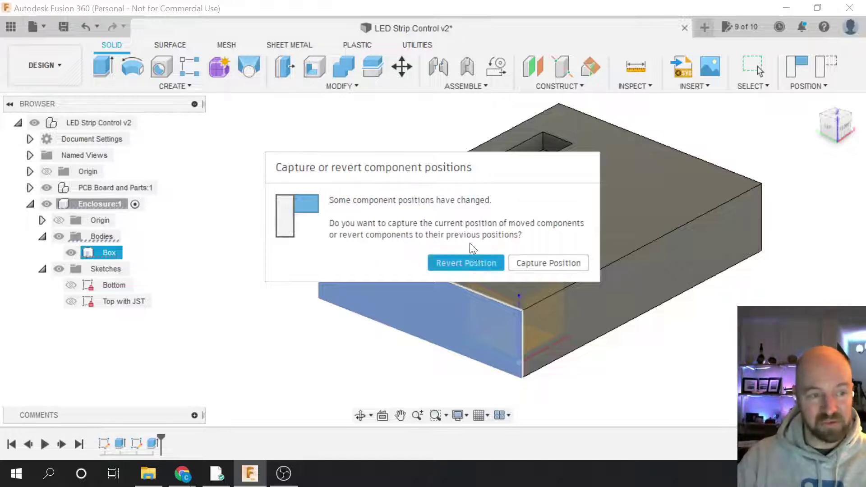
left_click_drag(499, 168, 516, 205)
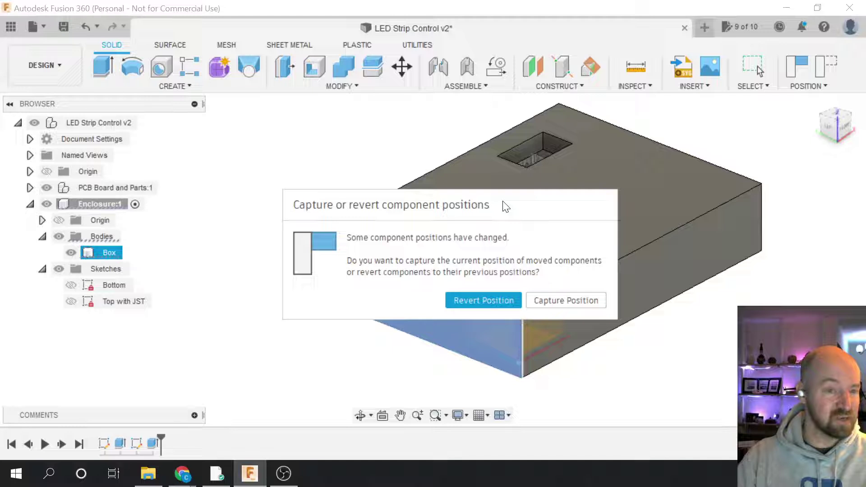
left_click(559, 302)
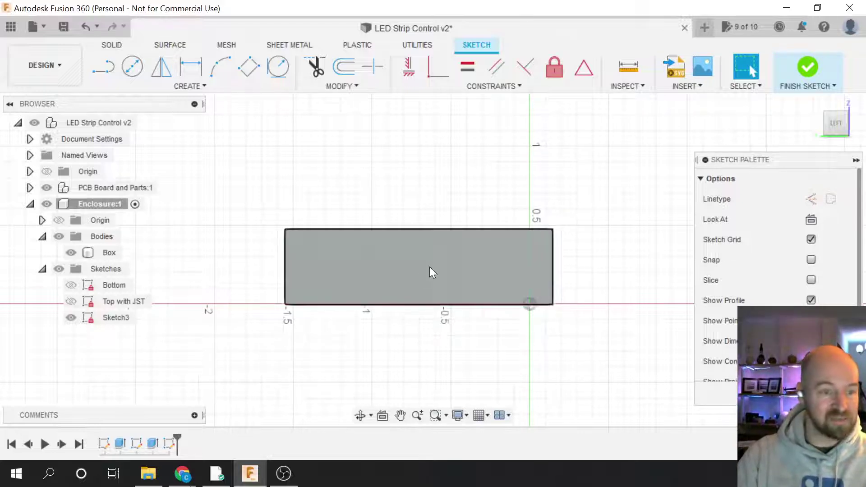
- Hide the enclosure's Box body to expose the board and connectors behind the end-face sketch
scroll(344, 266, "up", 2)
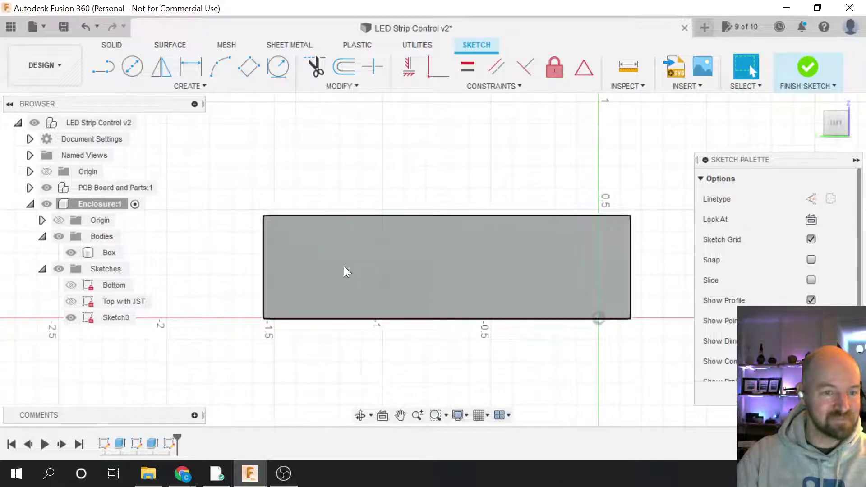
scroll(344, 266, "up", 1)
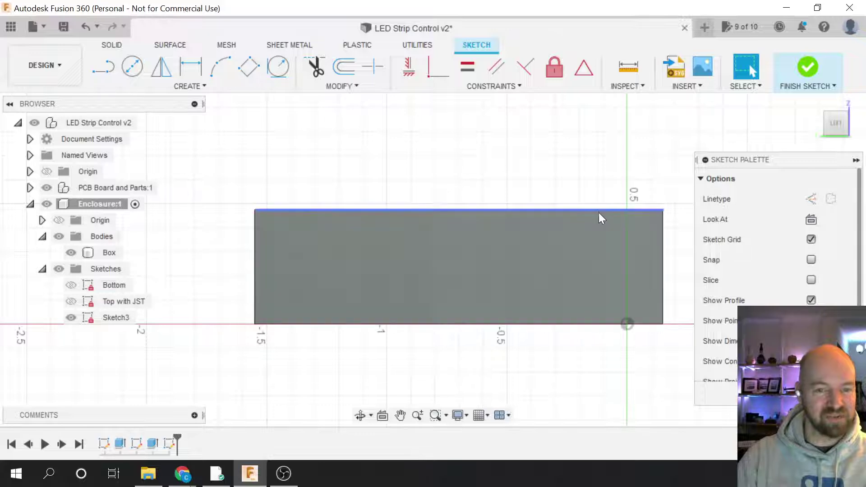
left_click_drag(835, 126, 828, 115)
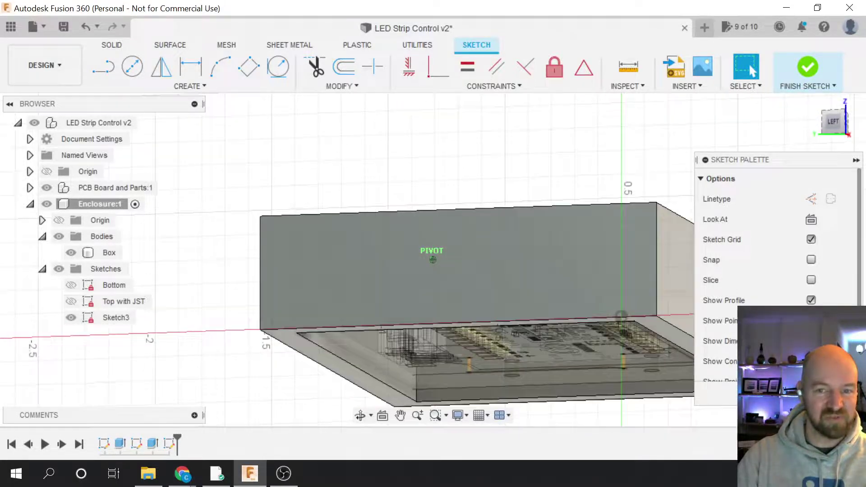
left_click(832, 122)
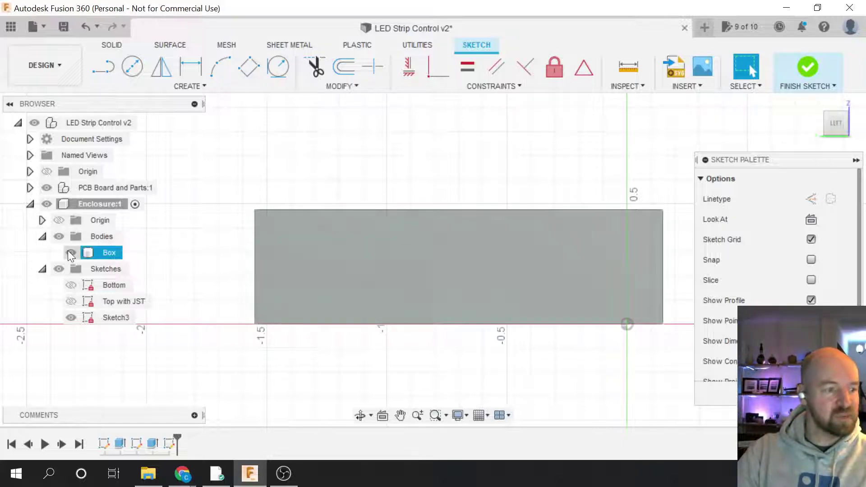
left_click(70, 253)
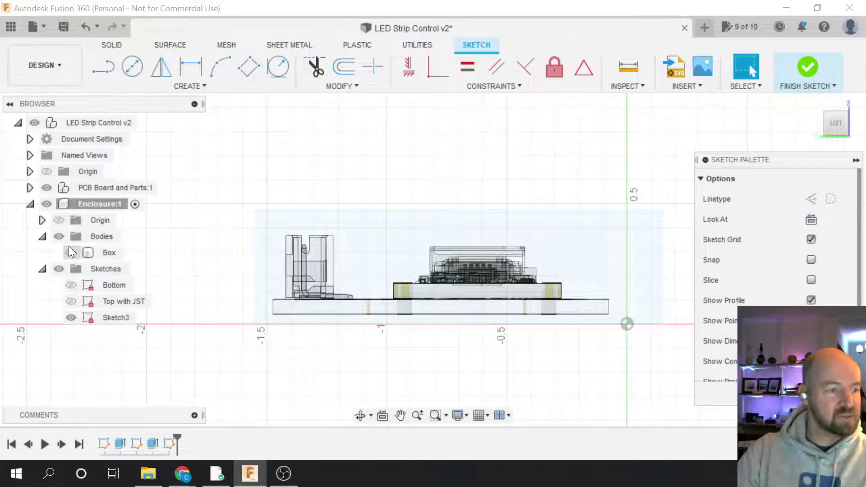
left_click(71, 253)
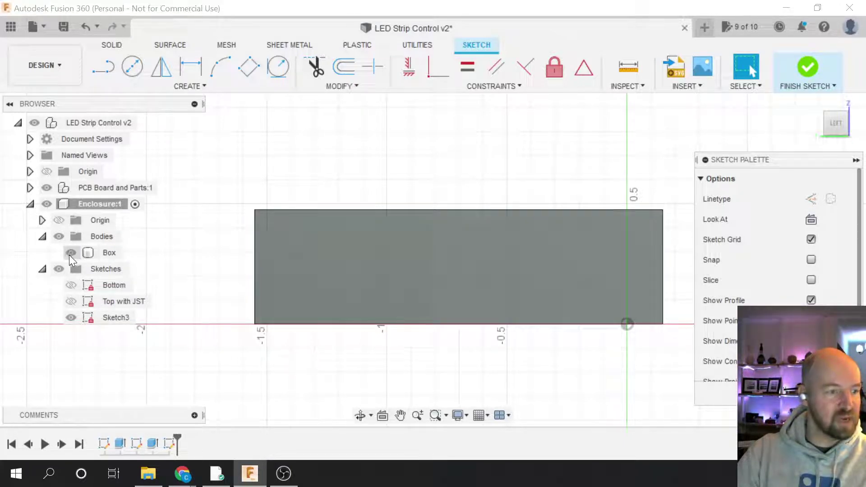
left_click(70, 253)
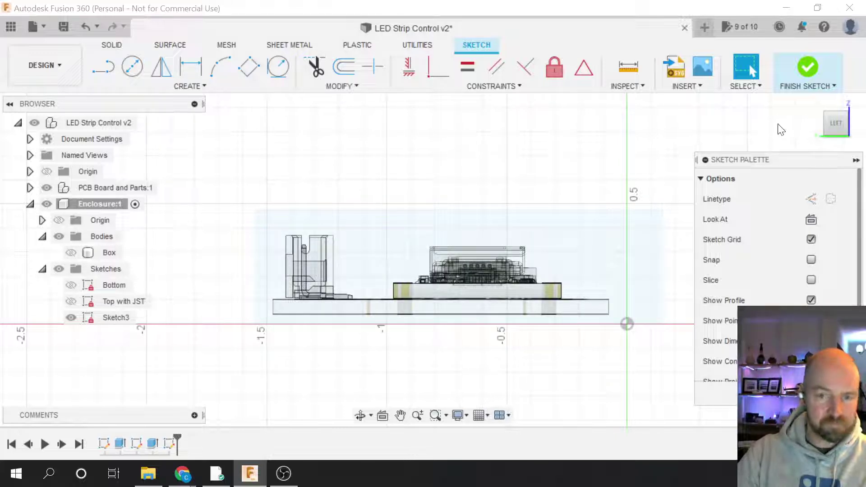
- Project two diagonally opposite corner arcs of the USB connector's outline into the end-face sketch, keeping Projection Link on
left_click(207, 85)
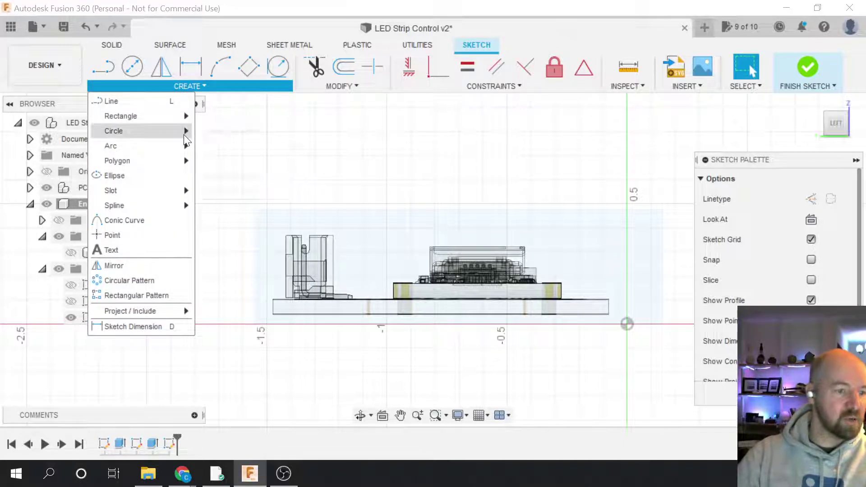
mouse_move(161, 310)
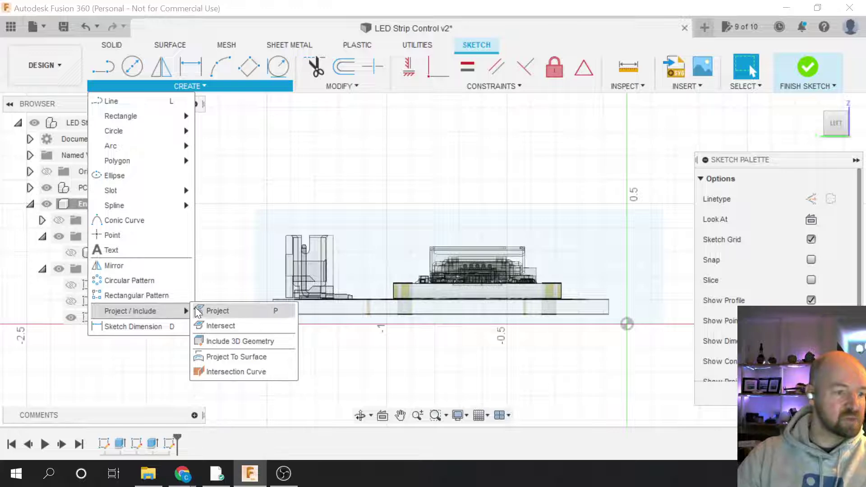
left_click(211, 311)
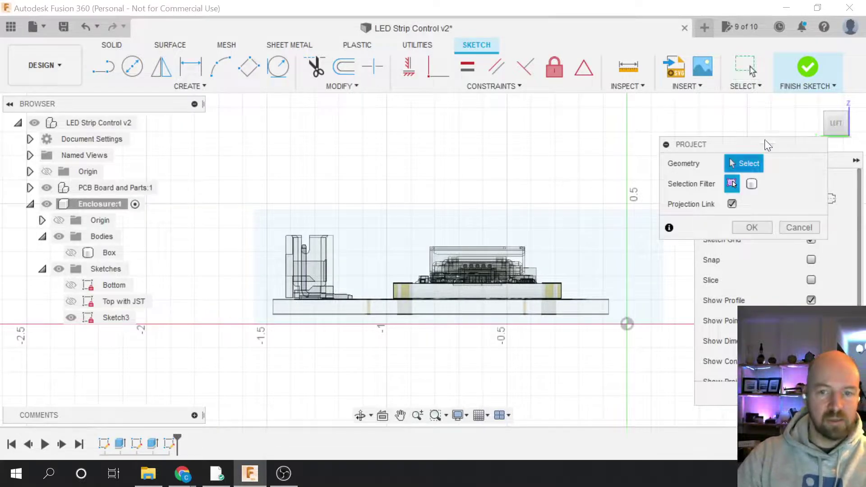
mouse_move(835, 123)
left_mouse_down()
mouse_move(824, 135)
mouse_move(825, 126)
left_mouse_up()
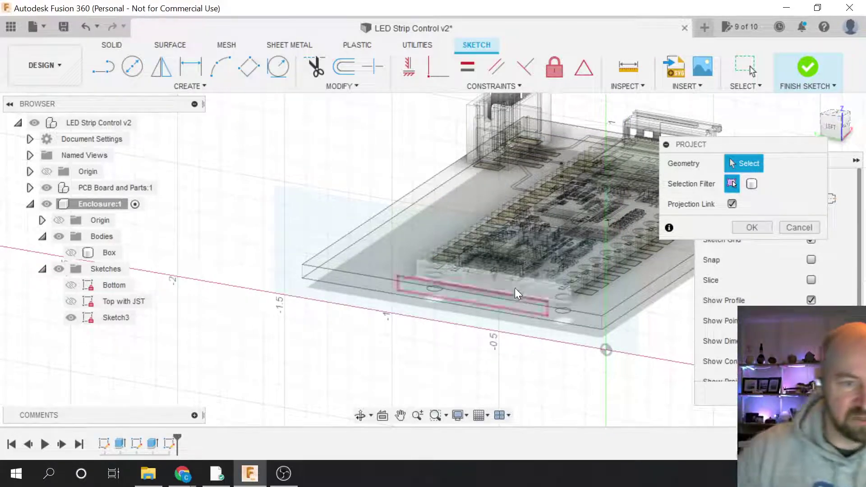
scroll(509, 266, "up", 3)
scroll(507, 252, "up", 5)
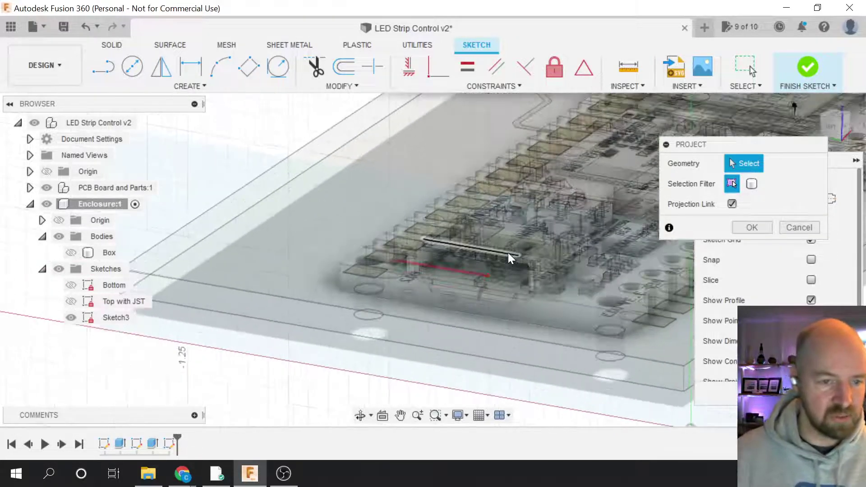
scroll(496, 271, "up", 3)
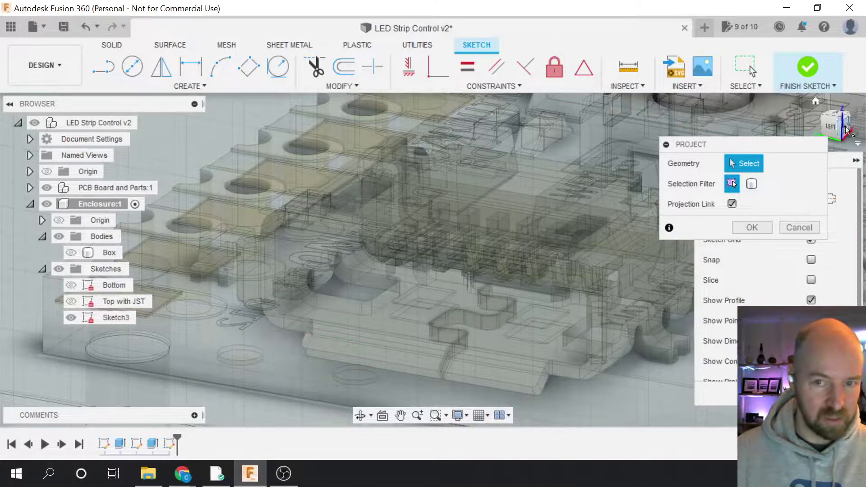
mouse_move(832, 126)
middle_mouse_down("shift")
mouse_move(823, 125)
mouse_move(836, 128)
middle_mouse_up("shift")
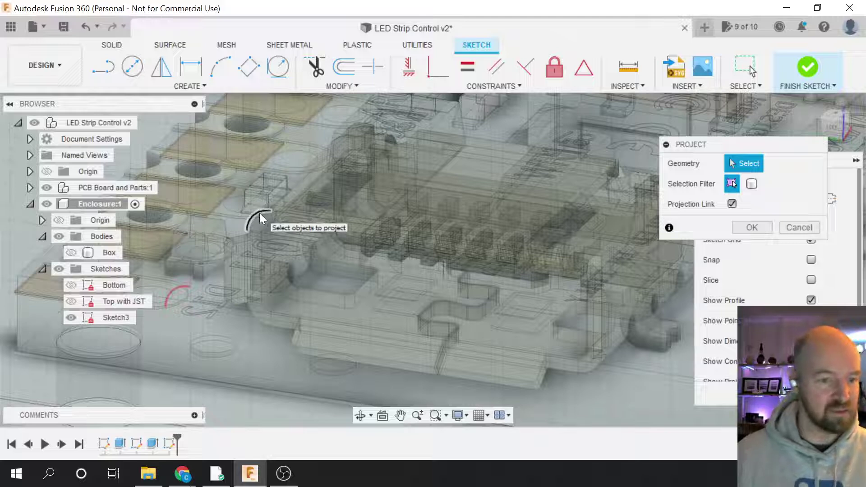
left_click(259, 213)
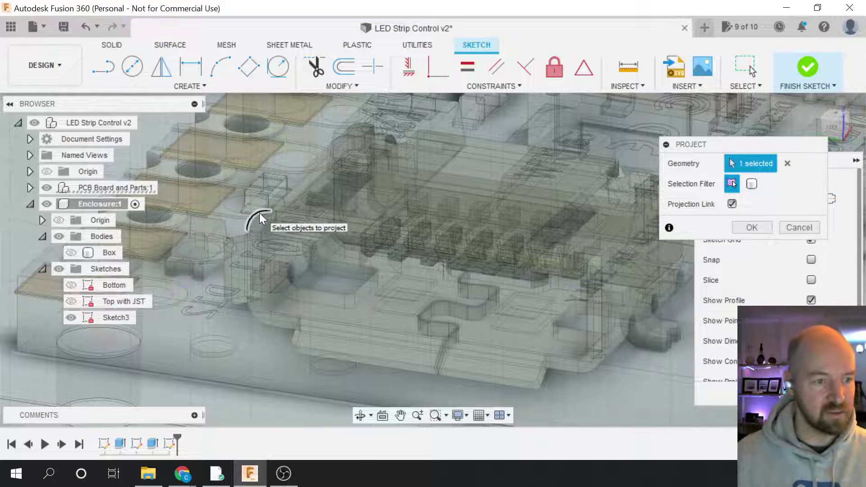
left_click(596, 365)
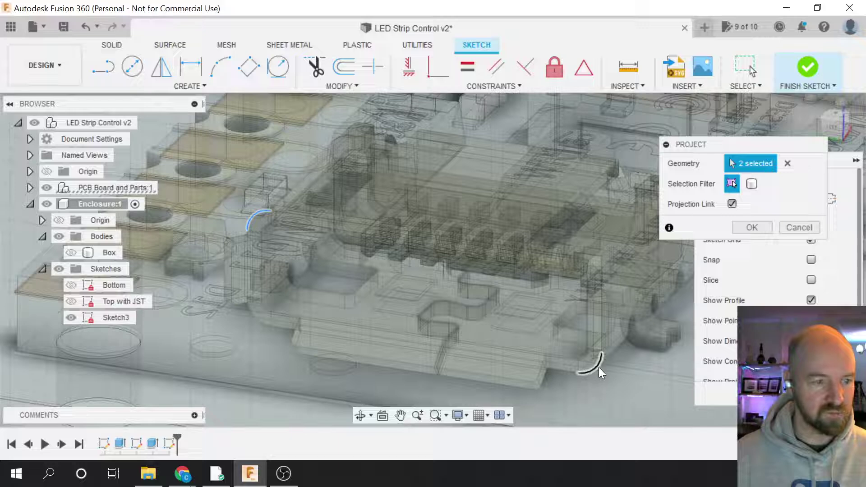
middle_click_drag(579, 297, 580, 347, "shift")
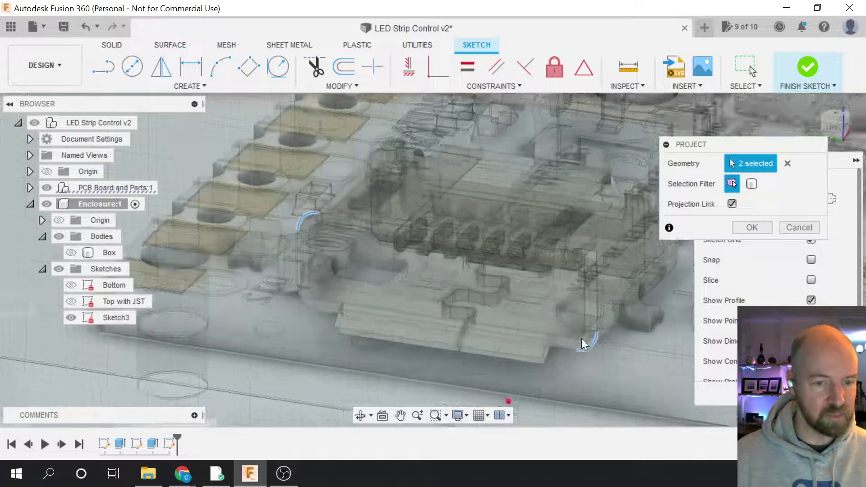
middle_click_drag(846, 120, 842, 122, "shift")
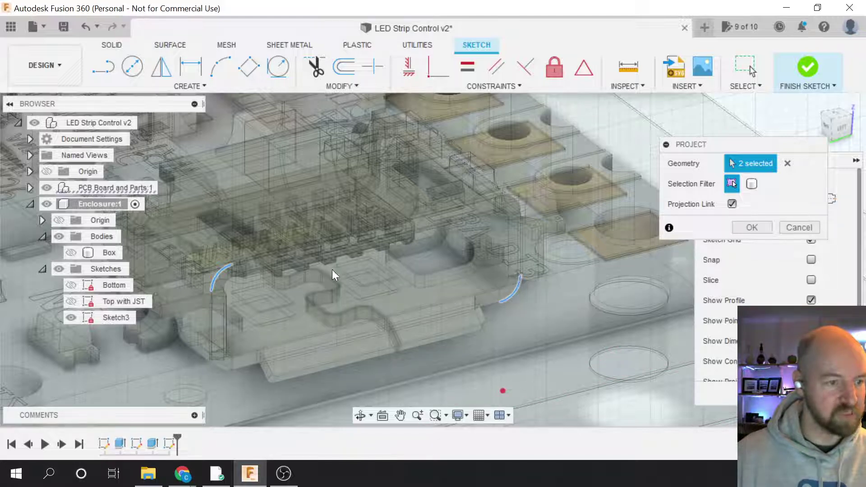
left_click(760, 227)
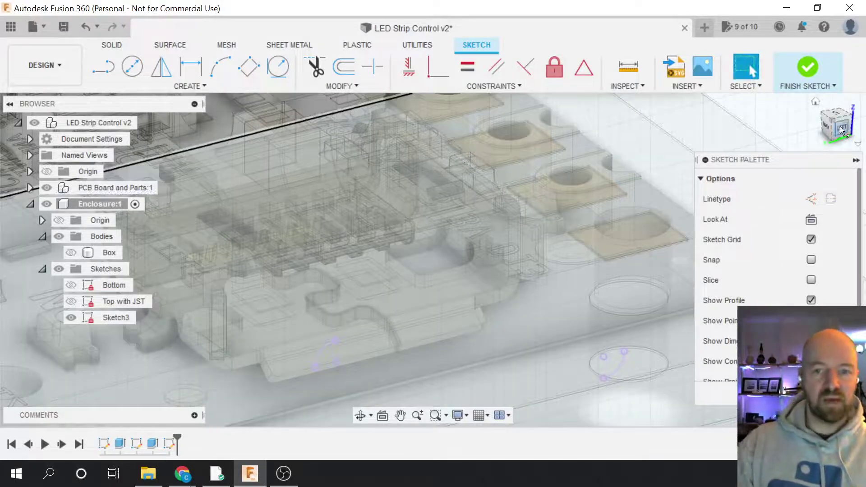
- Hide the PCB Board and Parts component to isolate the two projected arcs in the end-face sketch
left_click(839, 127)
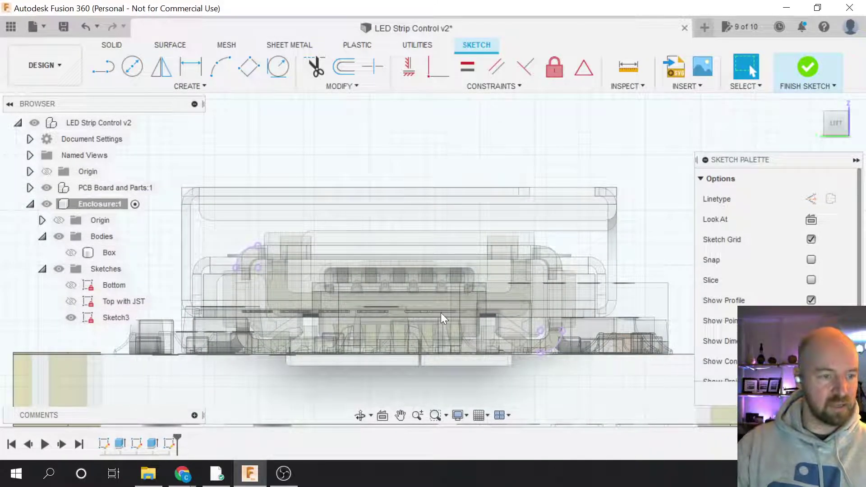
scroll(440, 312, "up", 1)
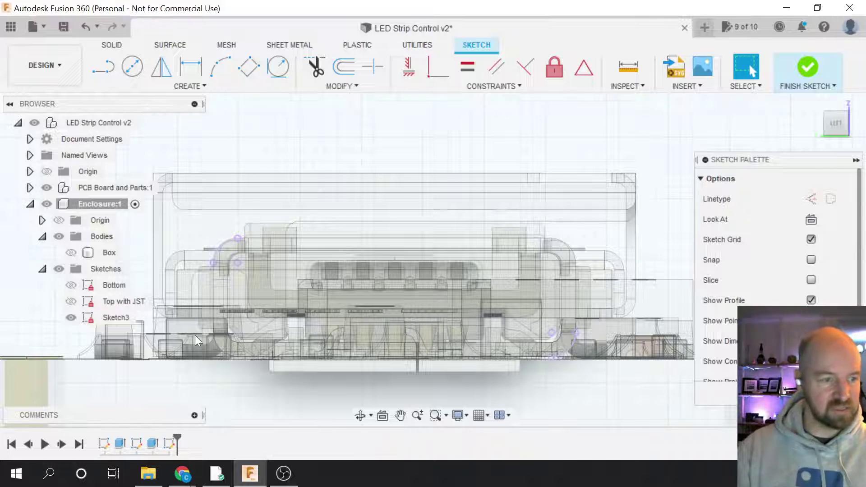
scroll(197, 334, "up", 2)
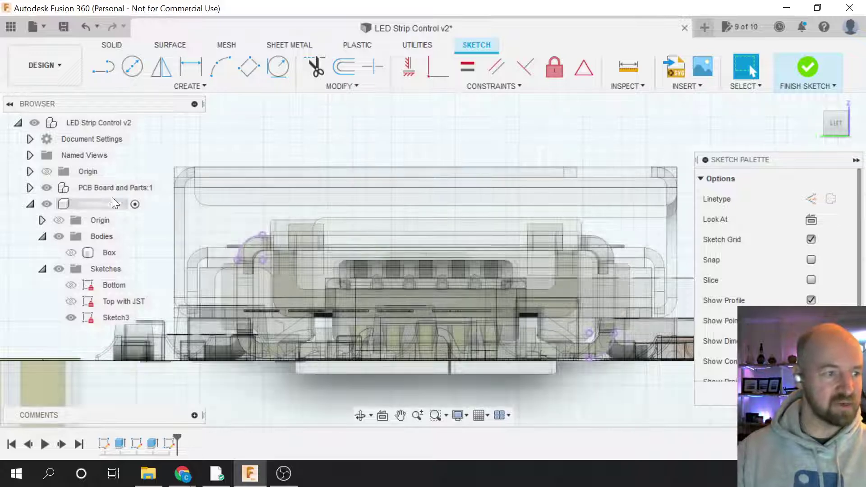
left_click(51, 188)
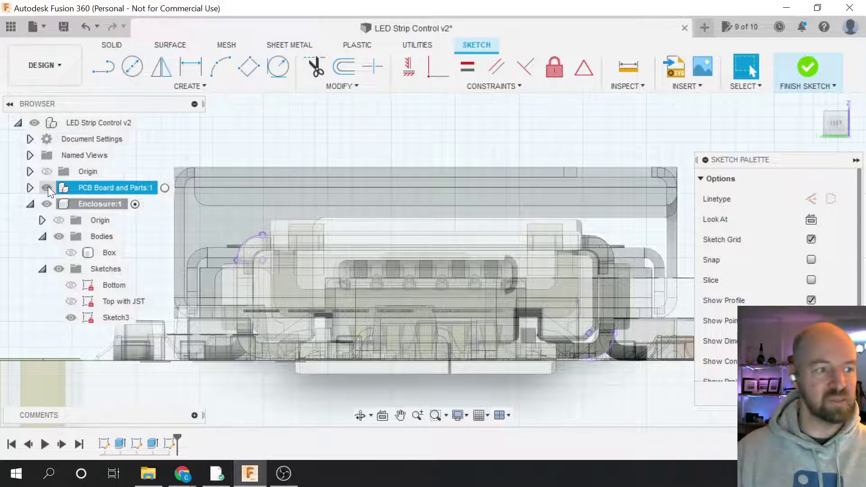
left_click(47, 188)
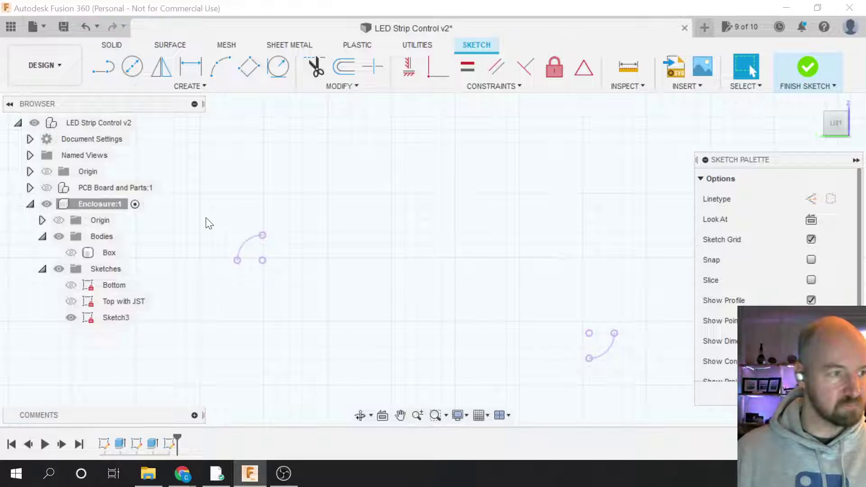
left_click(198, 87)
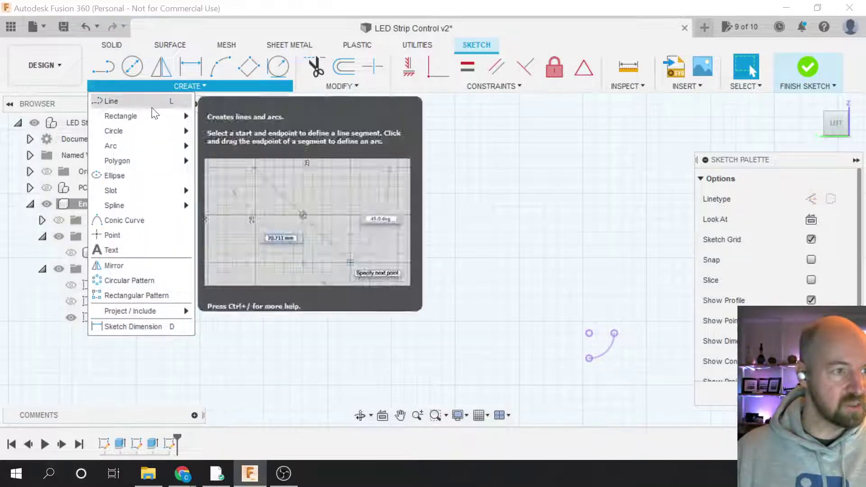
mouse_move(150, 116)
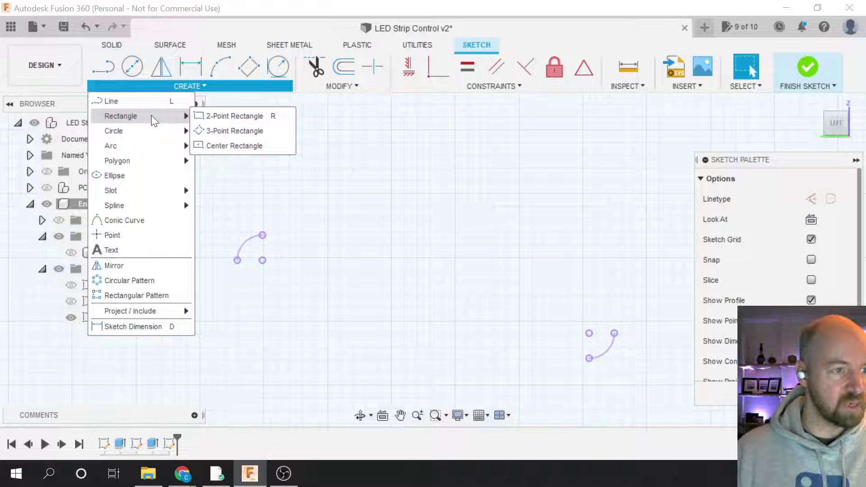
left_click(212, 116)
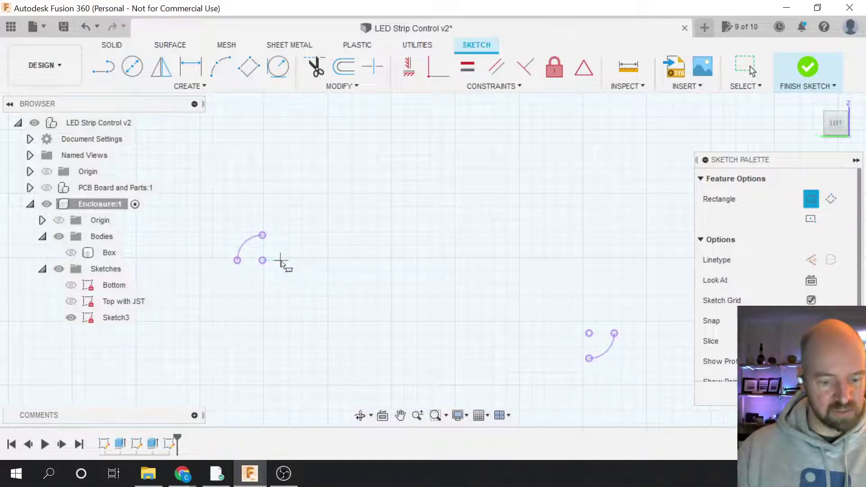
- Draw a line between the center points of the two projected arcs and convert it to construction
key("l")
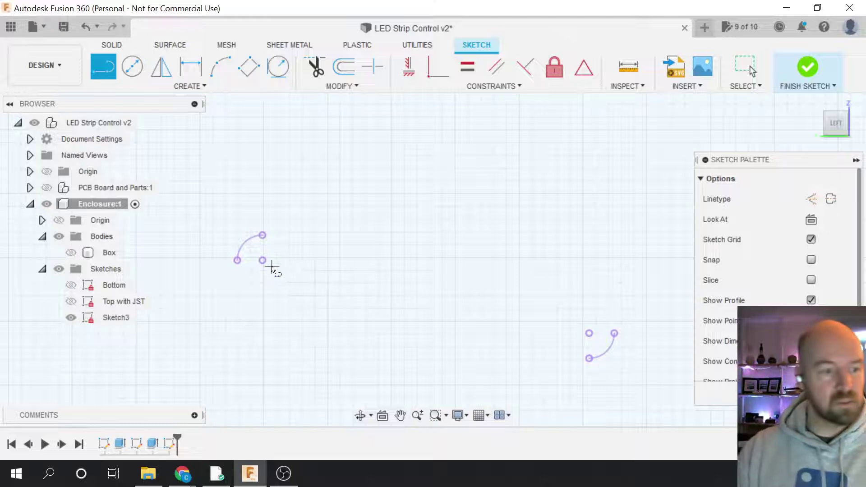
left_click(264, 262)
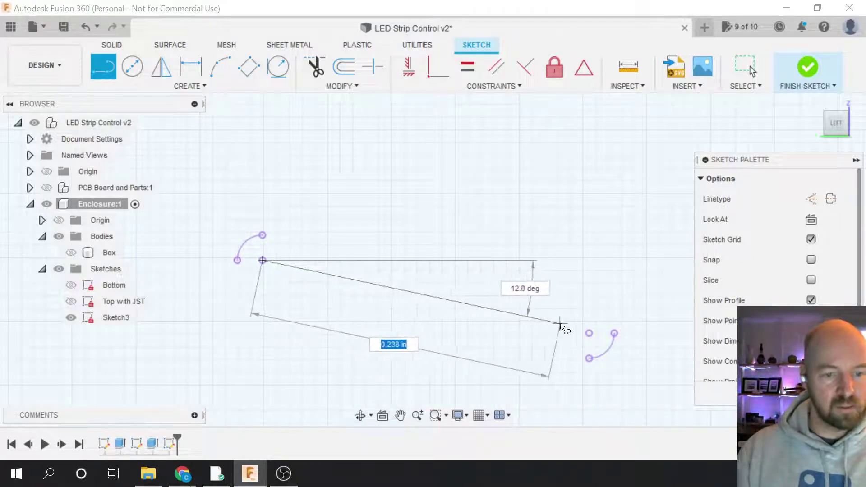
left_click(588, 334)
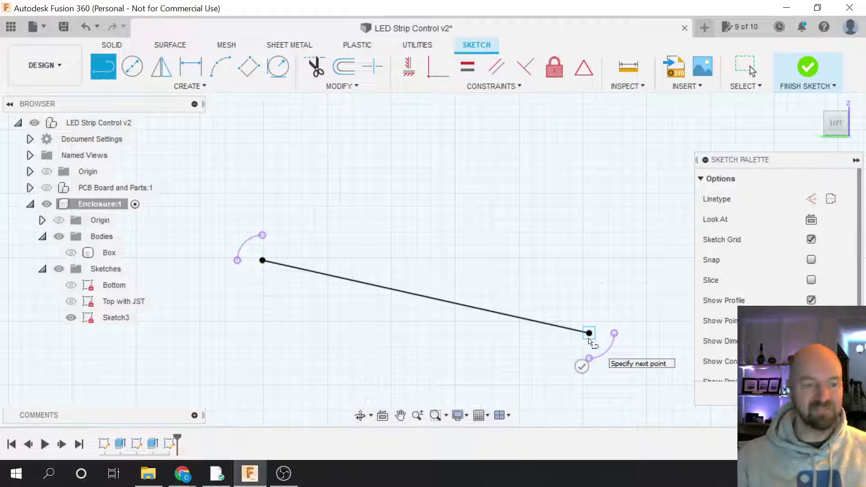
key("Escape")
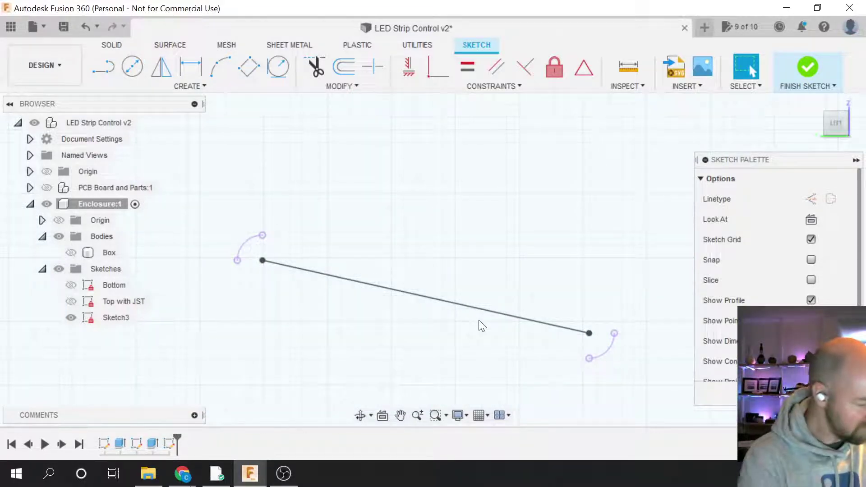
left_click(429, 300)
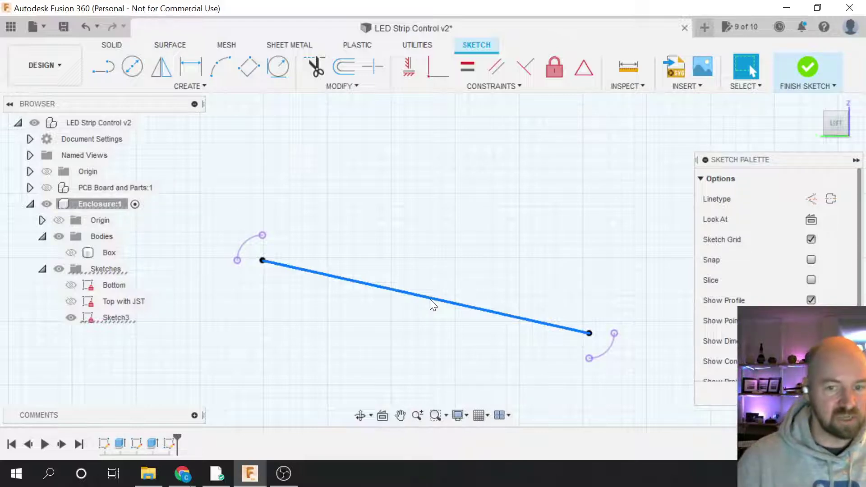
left_click(812, 199)
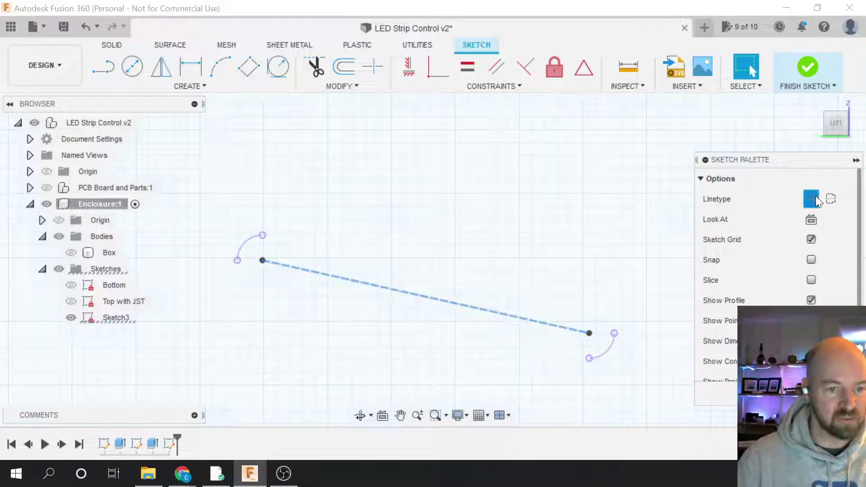
left_click(427, 261)
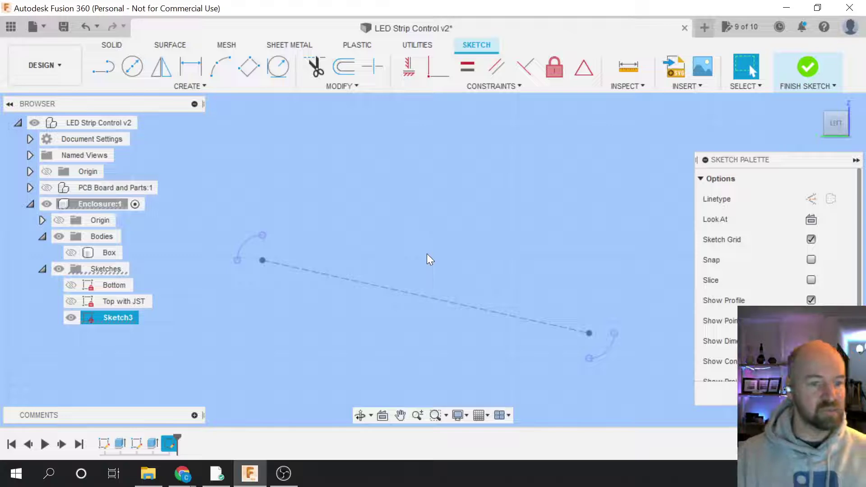
- Draw a center rectangle 0.42 in wide and 0.32 in high from the construction line's midpoint and finish the sketch
scroll(465, 271, "down", 3)
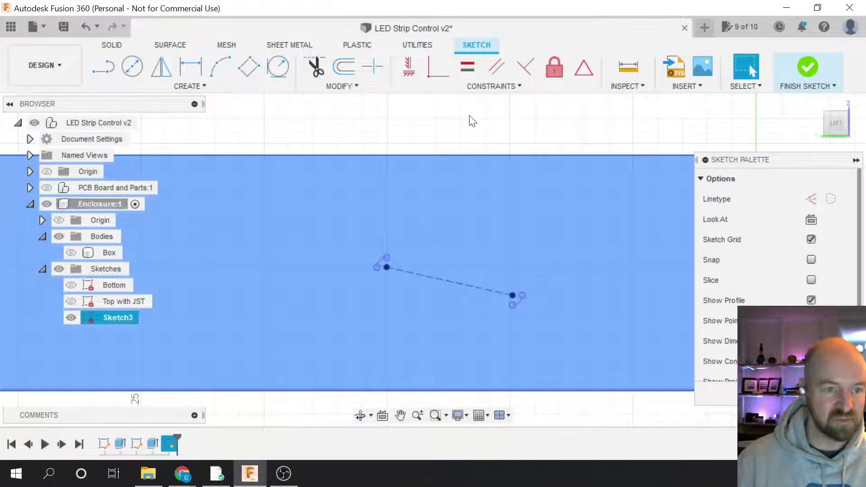
left_click(448, 293)
scroll(448, 294, "up", 2)
scroll(450, 295, "up", 1)
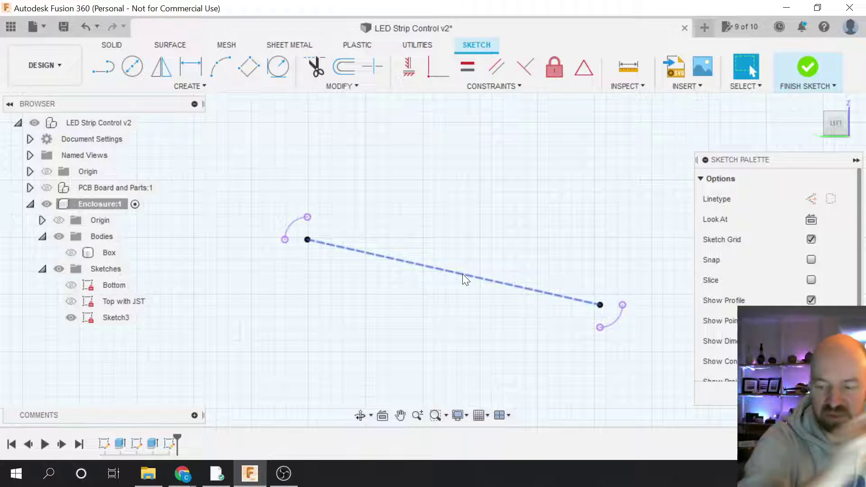
left_click(199, 85)
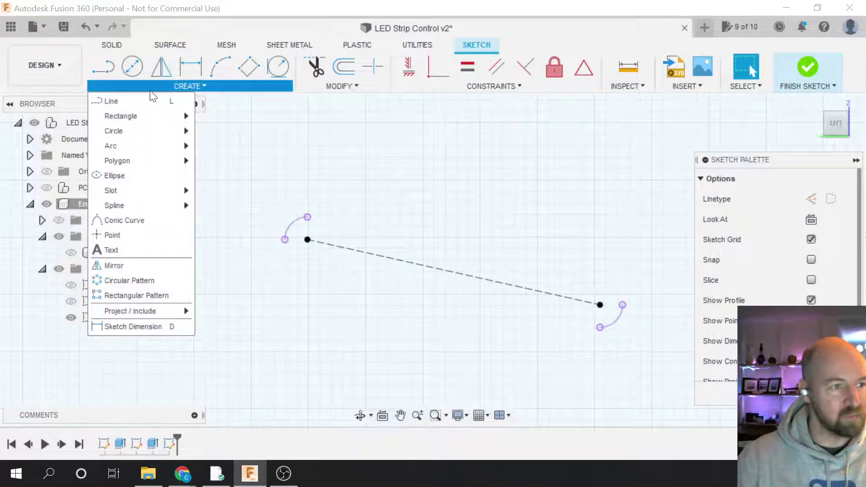
mouse_move(138, 118)
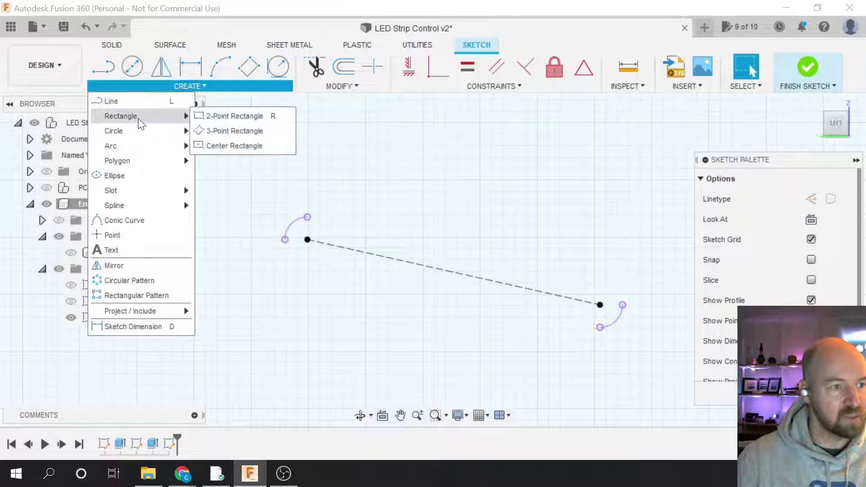
left_click(229, 145)
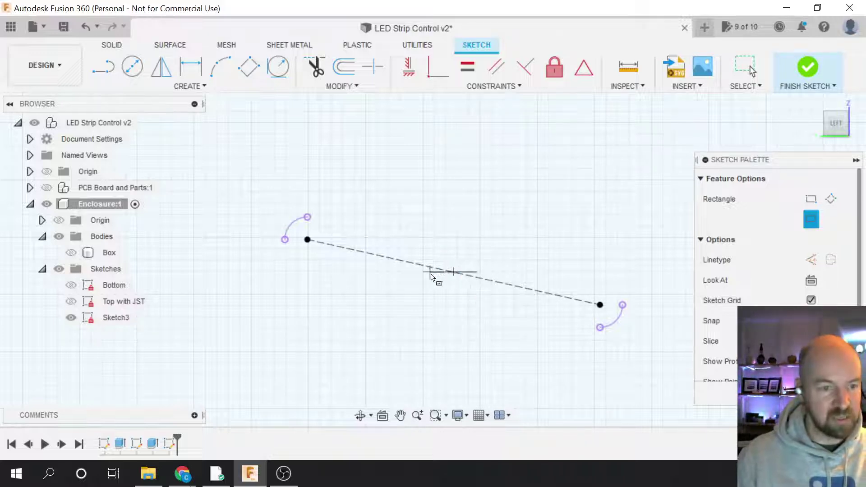
left_click(454, 272)
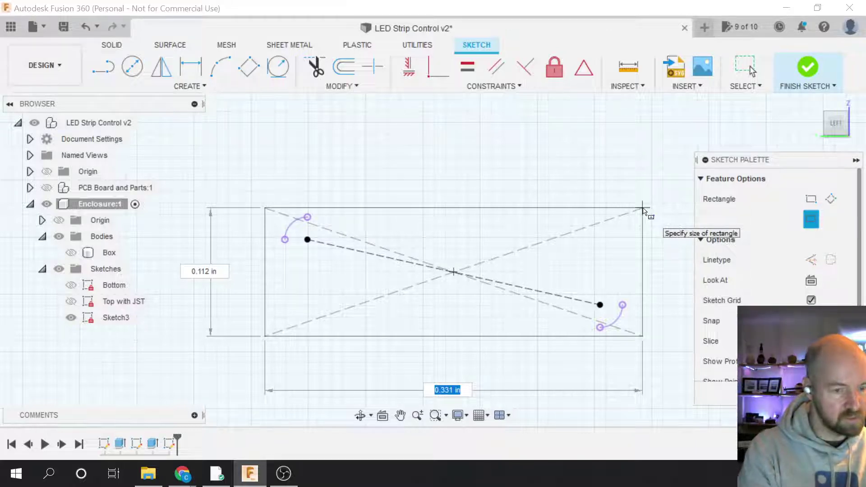
type(".42")
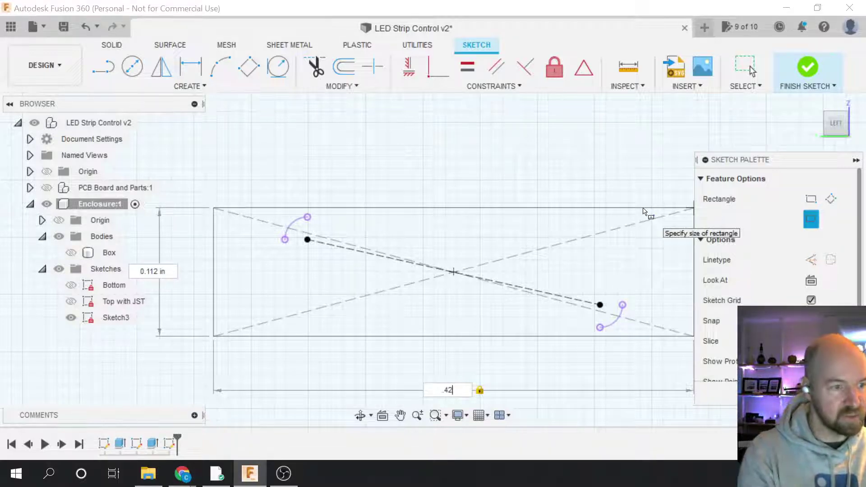
key("Tab")
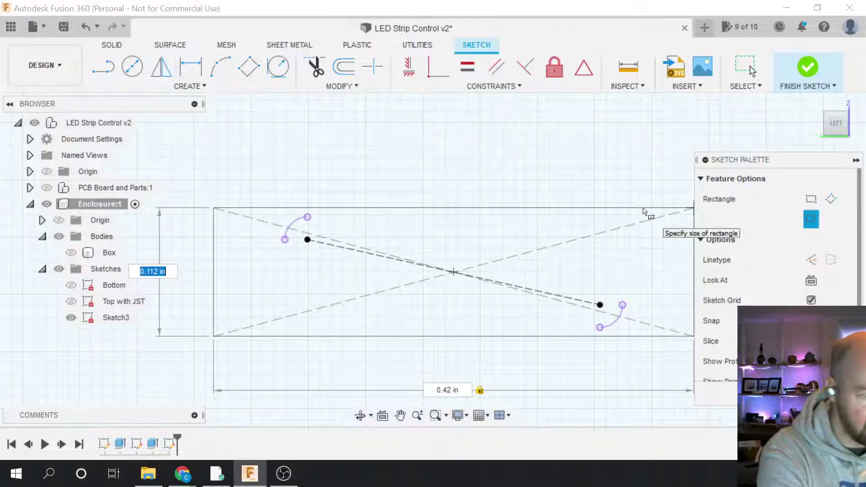
type(".32")
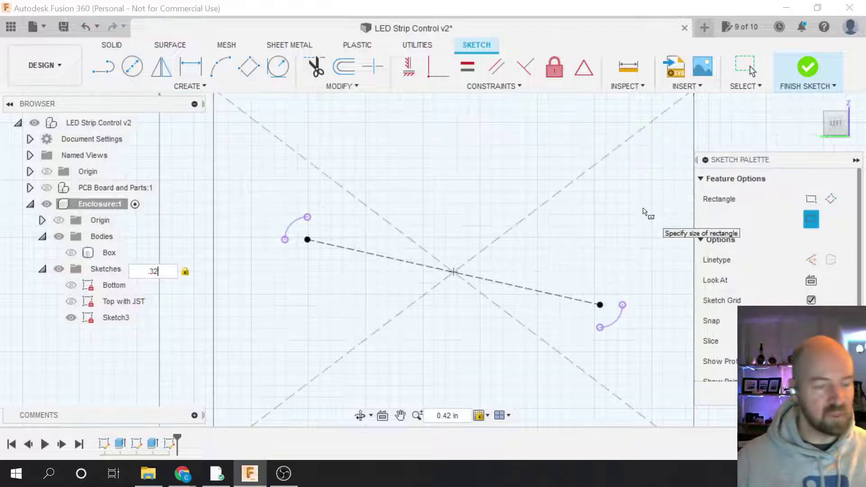
scroll(338, 294, "down", 4)
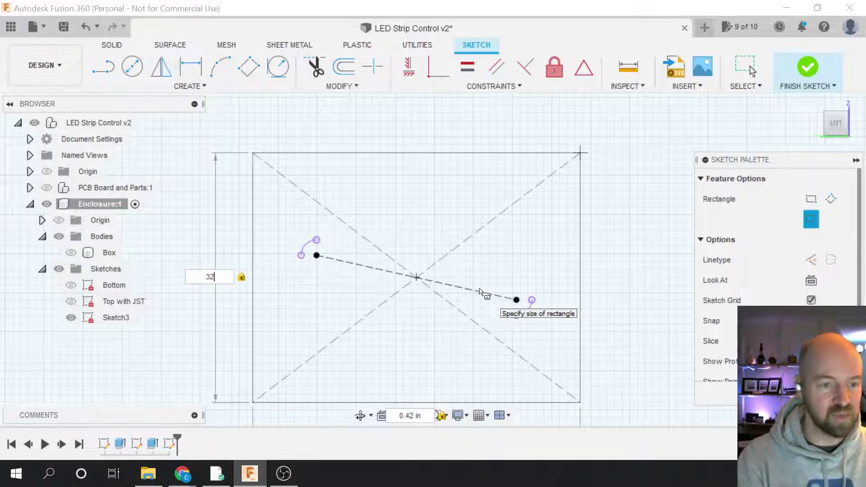
key("Return")
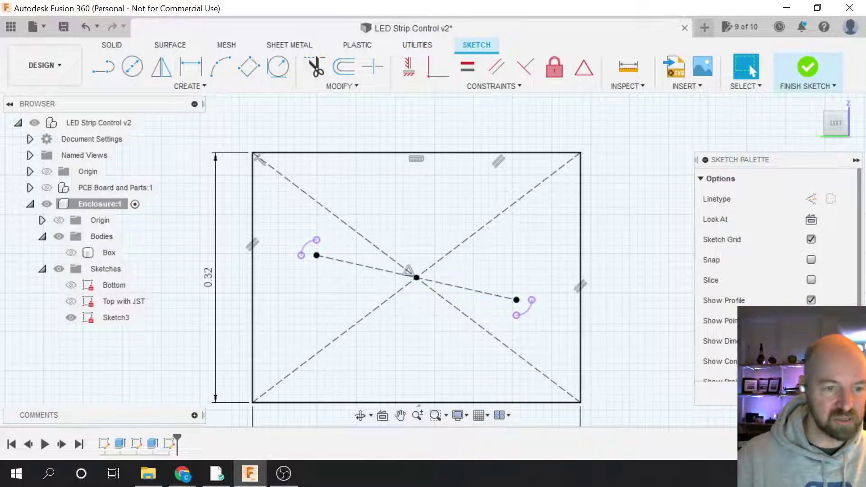
left_click(828, 393)
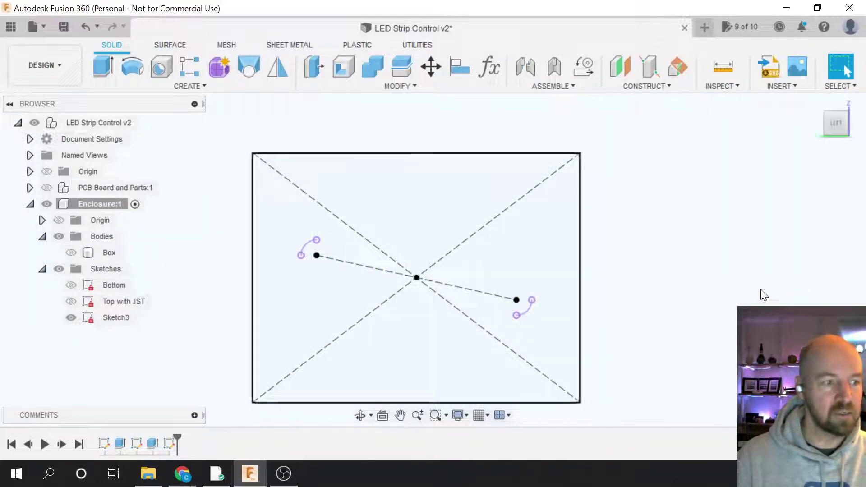
- Show the PCB Board and Parts component and the enclosure's Box body again
left_click(47, 188)
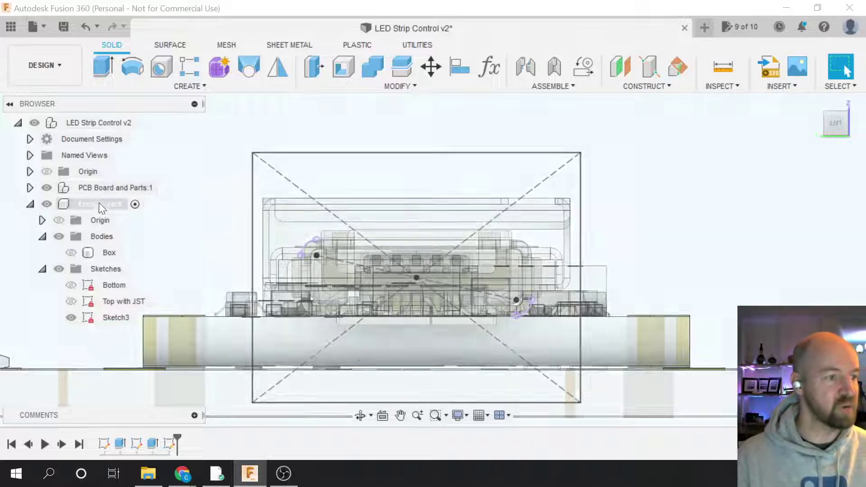
left_click(77, 253)
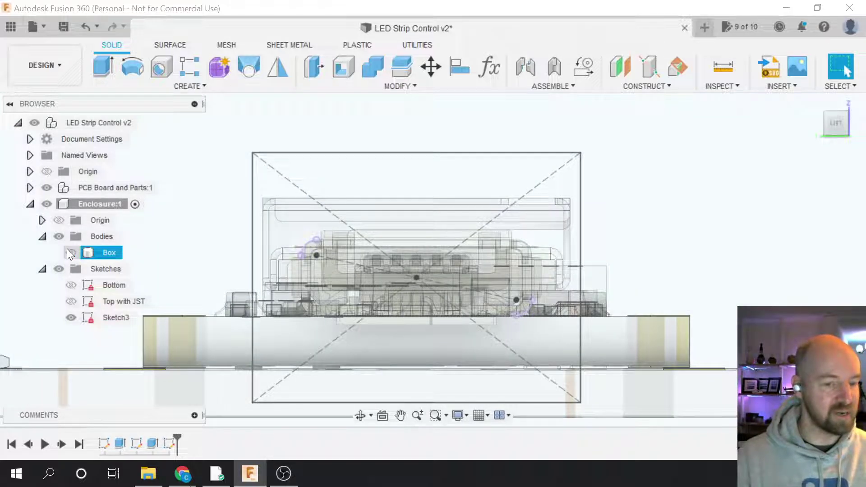
left_click(68, 251)
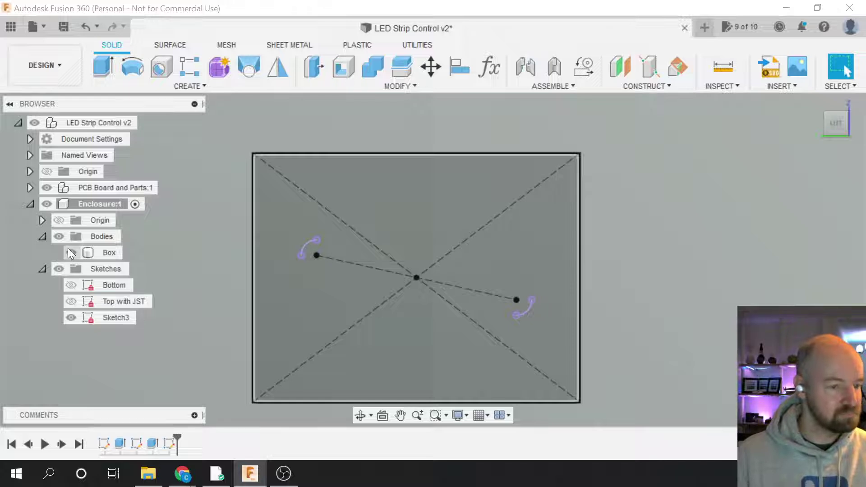
left_click(68, 253)
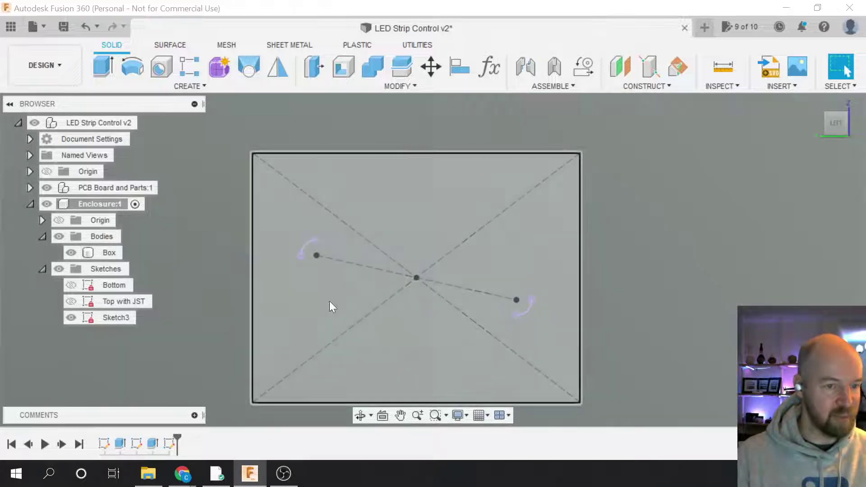
- Extrude the rectangle profile inward through the enclosure's end wall to a distance of -0.30 in
scroll(410, 355, "down", 5)
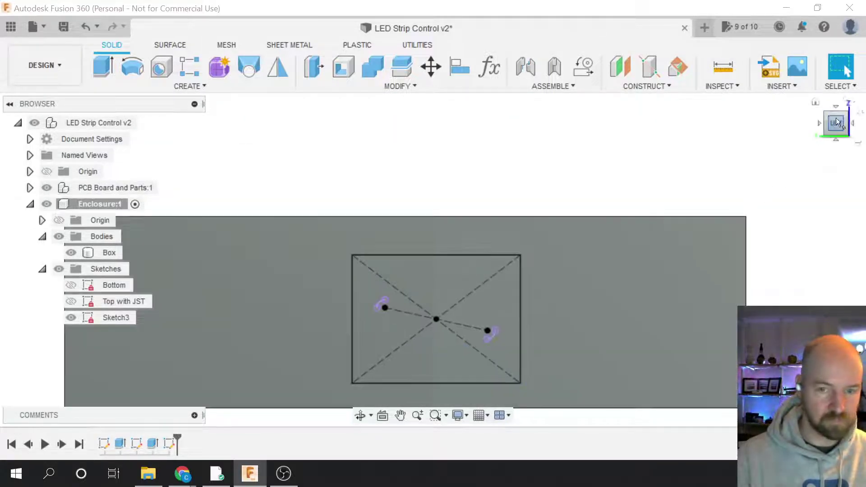
mouse_move(836, 121)
left_mouse_down()
mouse_move(833, 131)
mouse_move(812, 130)
left_mouse_up()
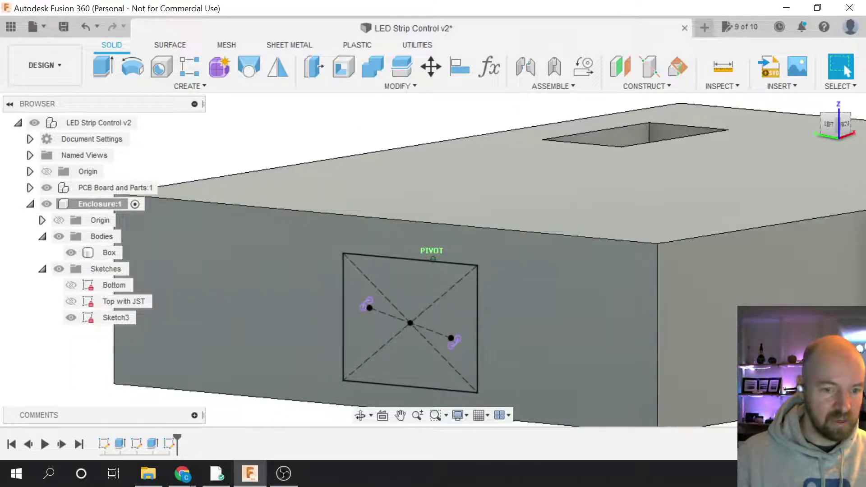
scroll(428, 347, "down", 1)
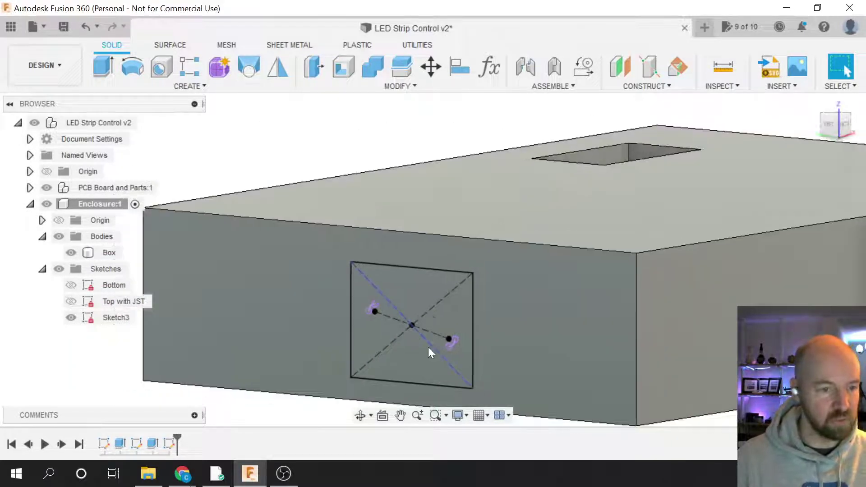
scroll(428, 347, "down", 1)
left_click(204, 86)
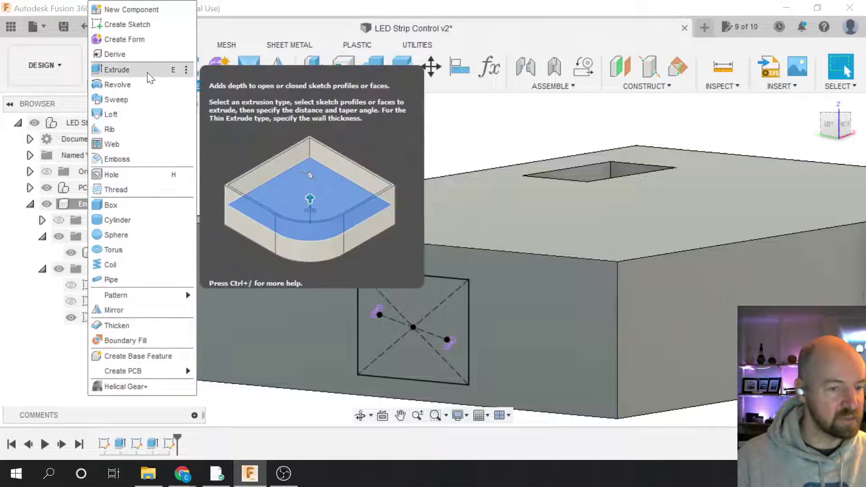
left_click(147, 72)
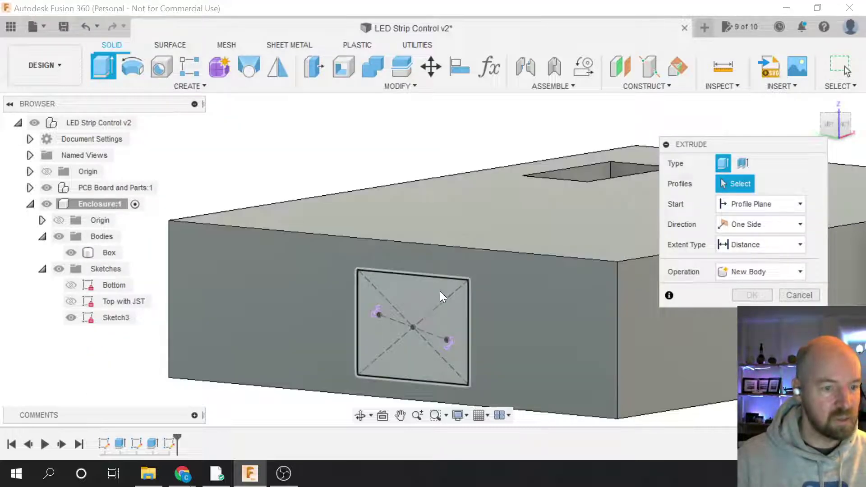
left_click(418, 308)
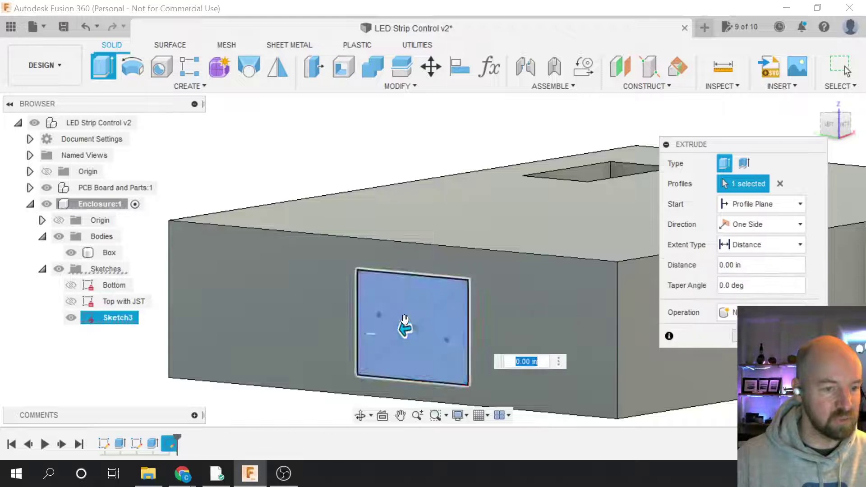
left_click_drag(403, 328, 463, 312)
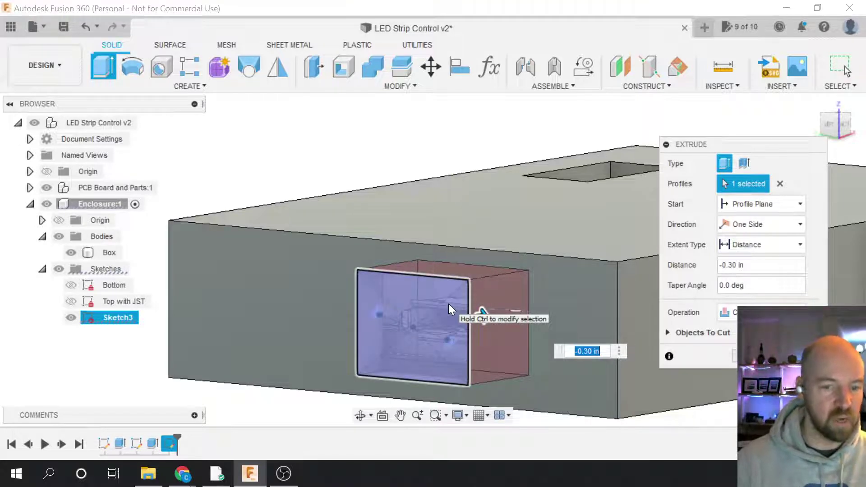
- Set the extrusion's operation to Cut and check that Box is the object to cut
left_click_drag(746, 143, 725, 135)
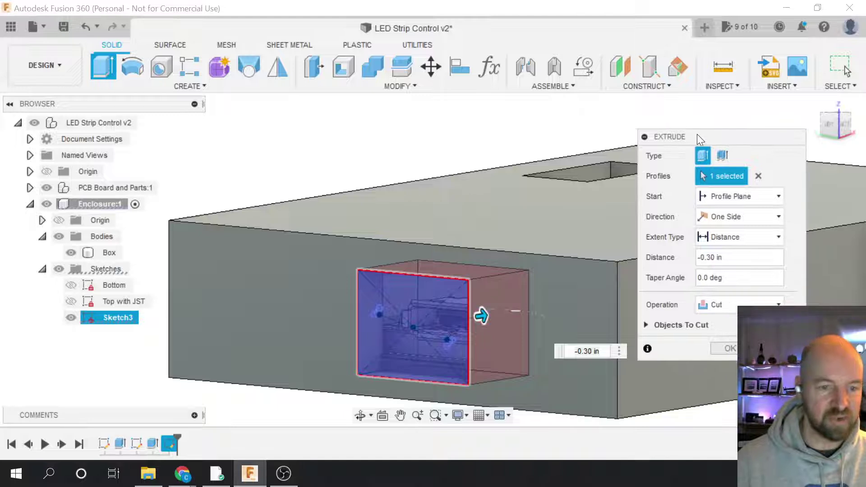
left_click(724, 304)
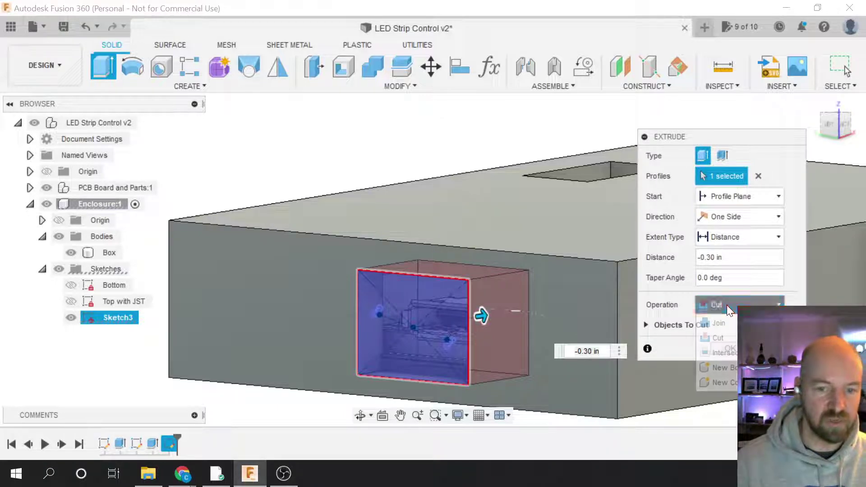
left_click(729, 337)
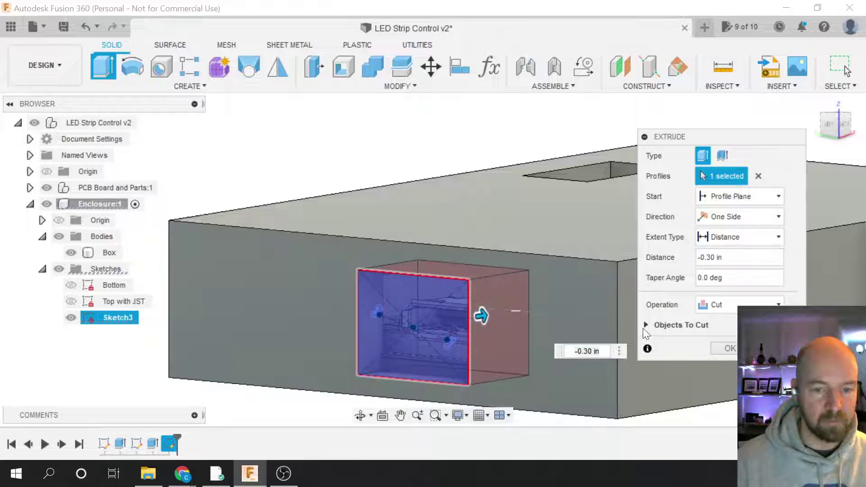
left_click(646, 325)
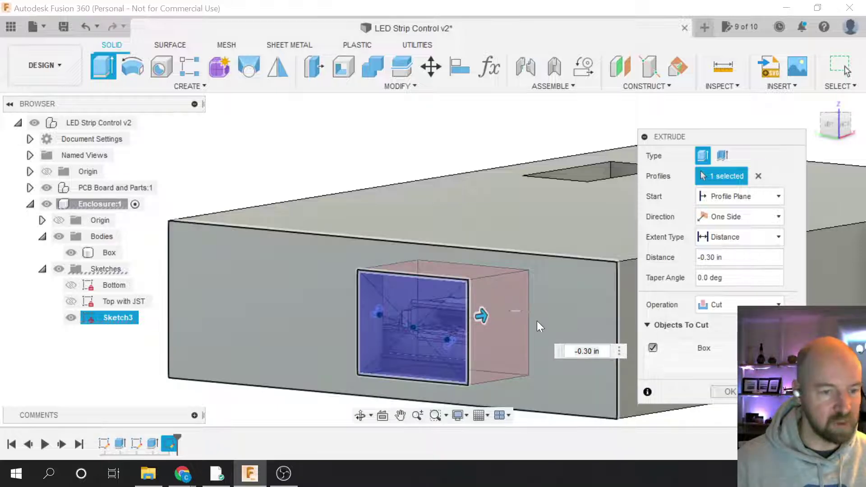
left_click(646, 324)
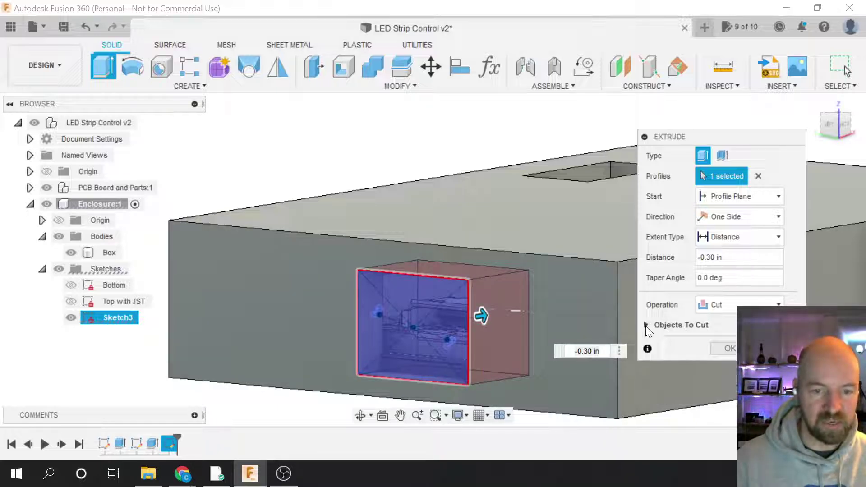
left_click(646, 325)
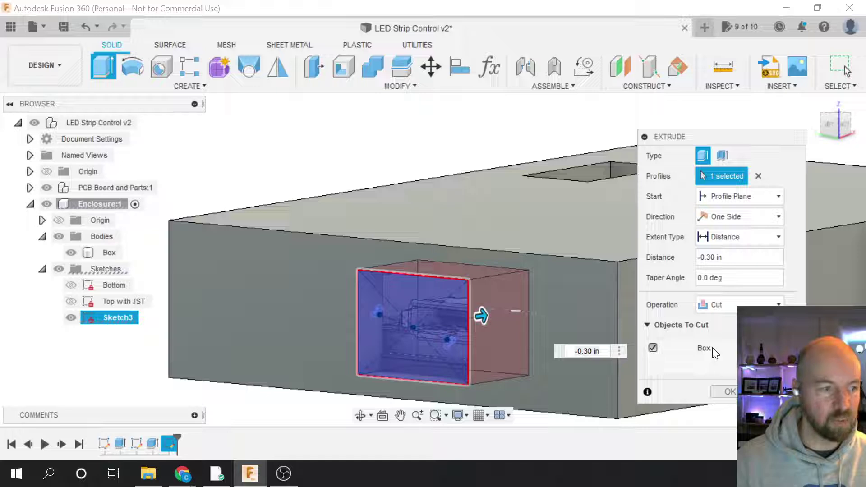
- Reduce the cut's distance to -0.20 in and complete the USB opening in the end wall
left_click_drag(481, 315, 463, 313)
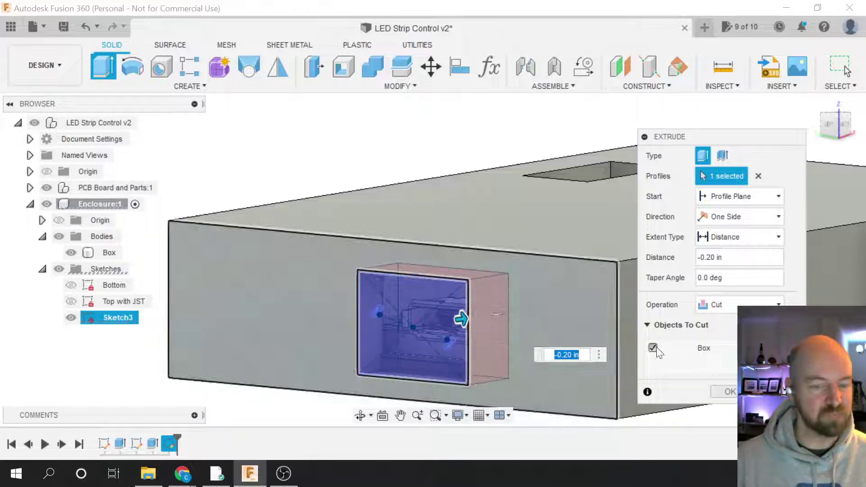
left_click(729, 391)
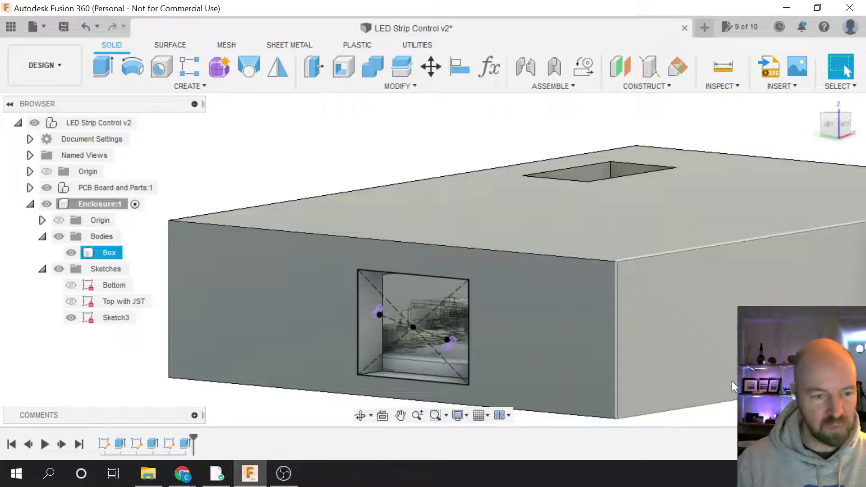
key("Escape")
- Rename the end-wall opening's sketch, Sketch3, to USB Opening and hide it
scroll(569, 358, "down", 2)
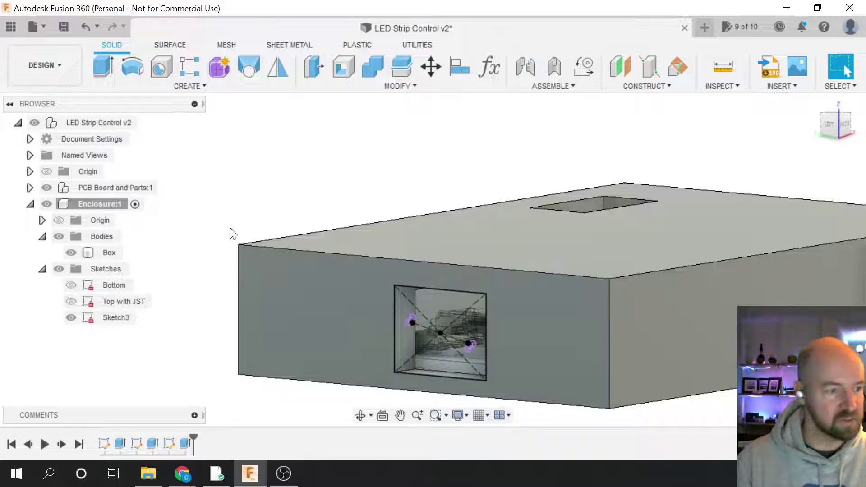
left_click(114, 318)
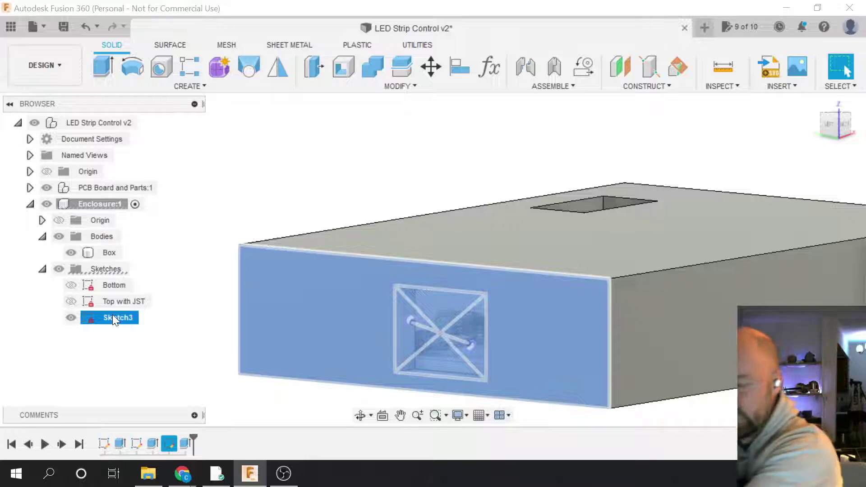
double_click(112, 314)
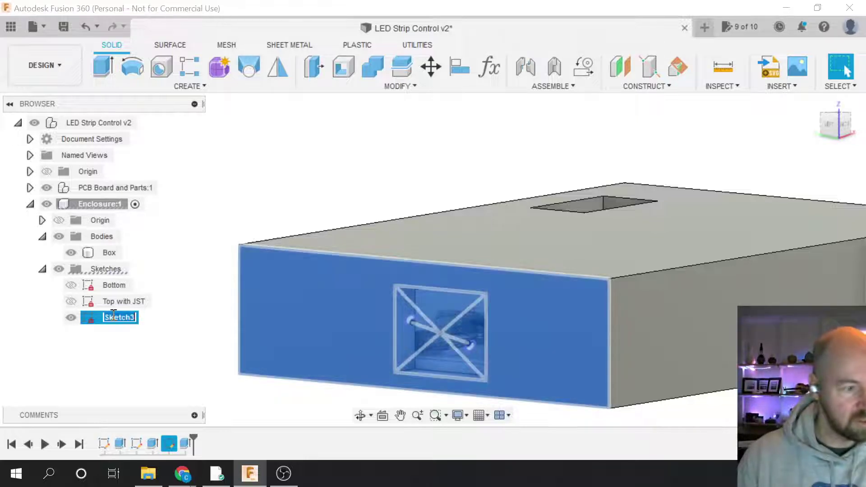
type("US")
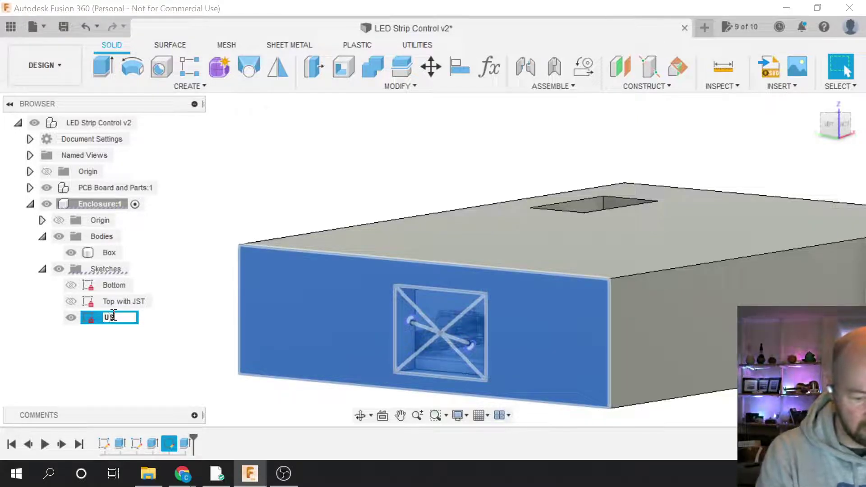
type("B O")
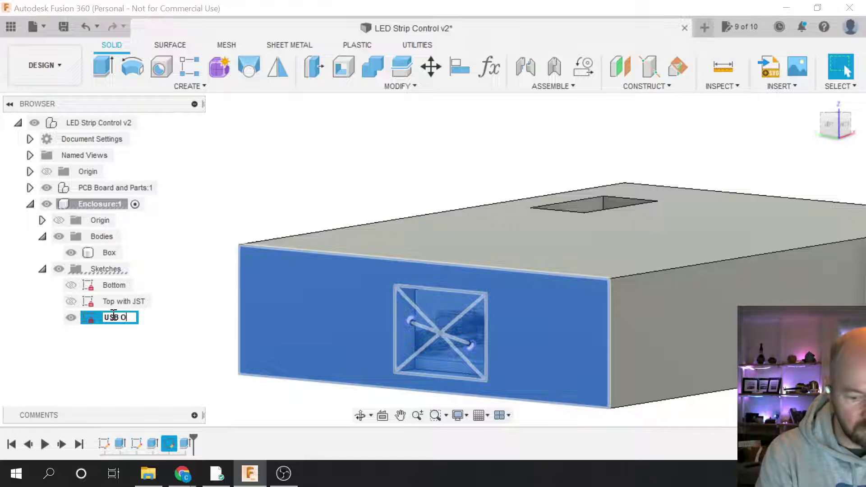
type("pening")
key("Return")
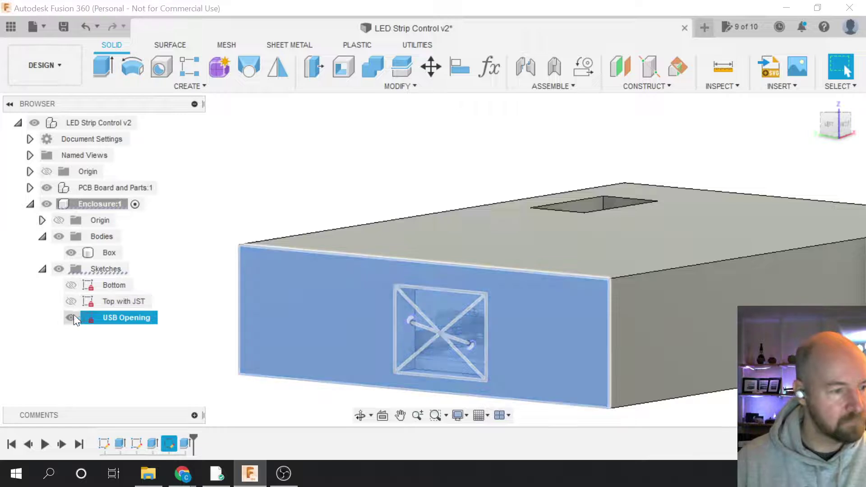
left_click(197, 301)
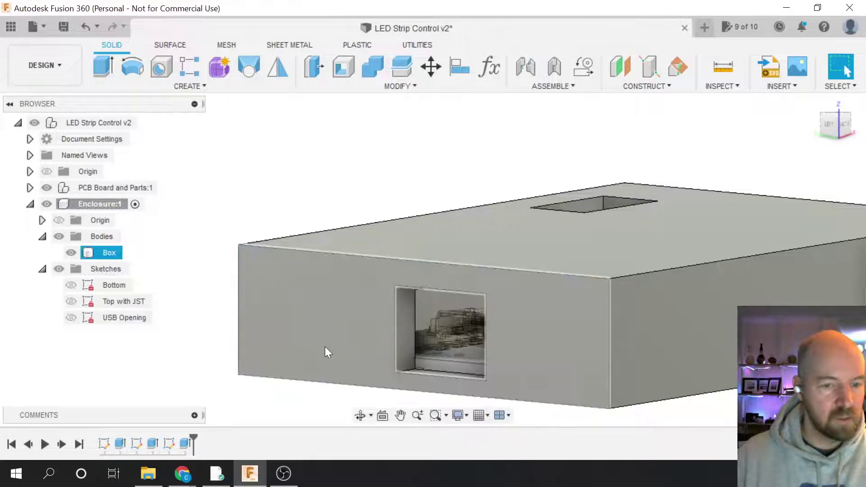
- Make the enclosure's Bottom sketch visible on the underside of the box
left_click(848, 143)
mouse_move(843, 138)
middle_mouse_down("shift")
mouse_move(838, 168)
mouse_move(837, 86)
mouse_move(831, 146)
mouse_move(837, 128)
middle_mouse_up("shift")
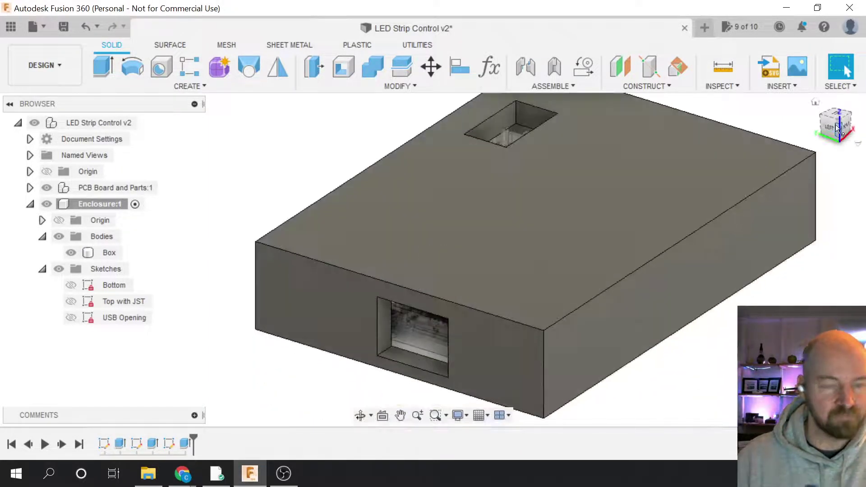
left_click(733, 176)
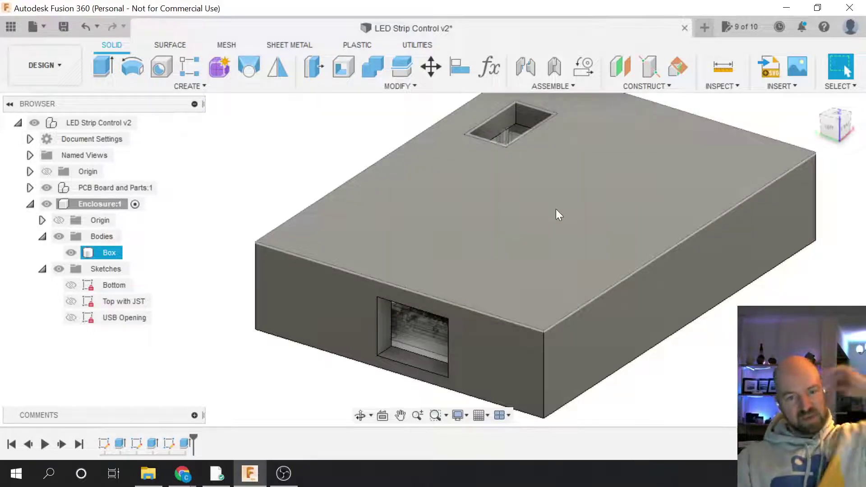
scroll(533, 219, "down", 2)
key("Escape")
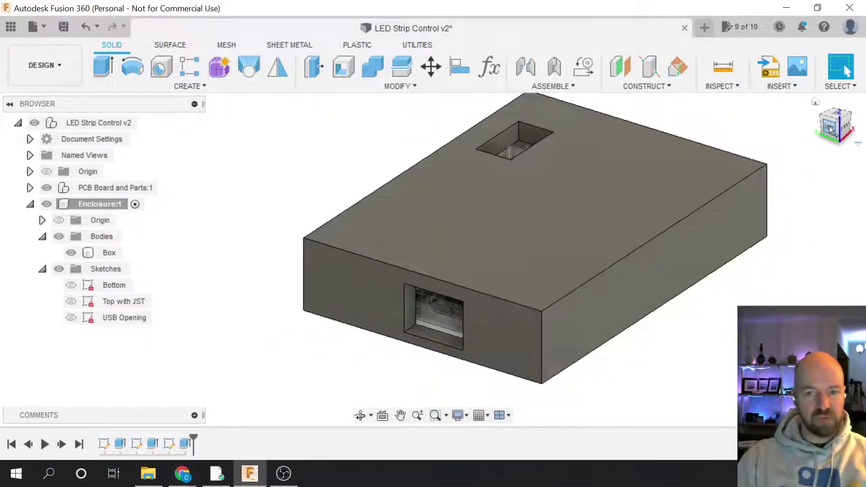
left_click_drag(834, 129, 833, 101)
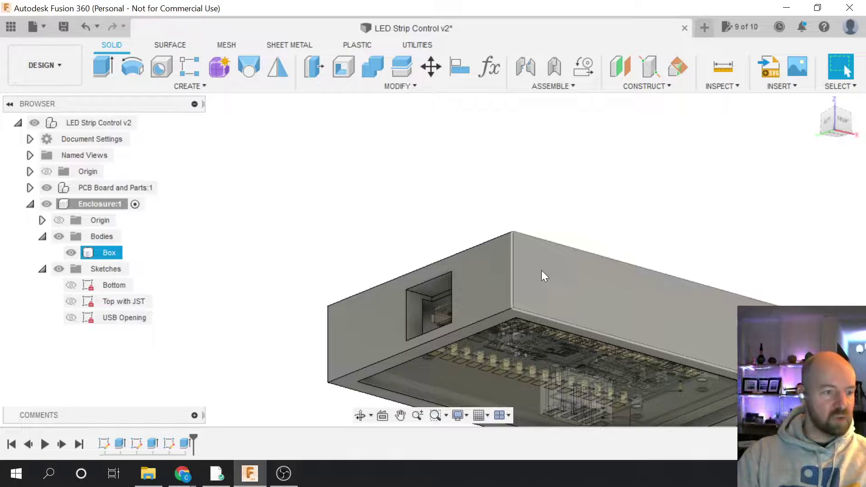
left_click(117, 286)
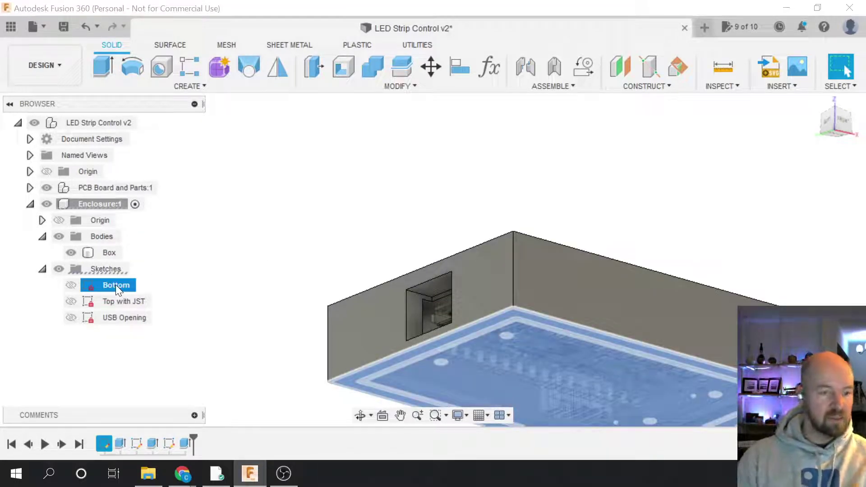
left_click(72, 285)
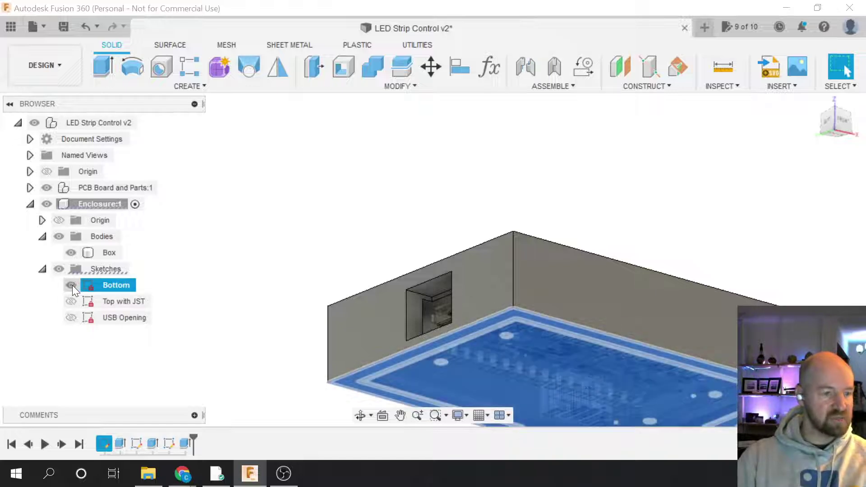
left_click(318, 251)
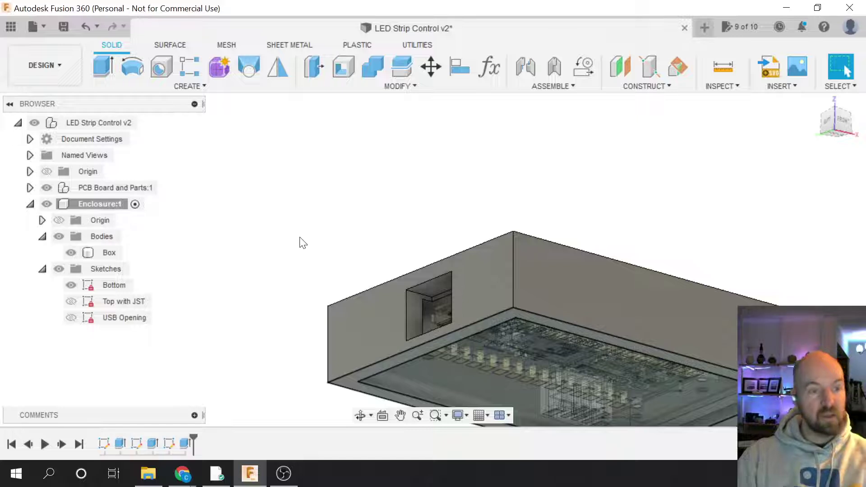
- Start an extrusion with the Bottom sketch's central panel and outer rim as profiles
left_click(182, 86)
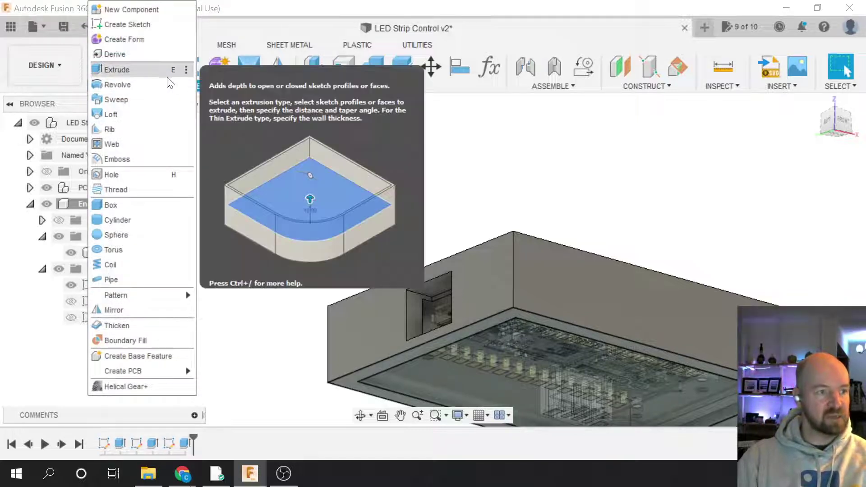
left_click(135, 69)
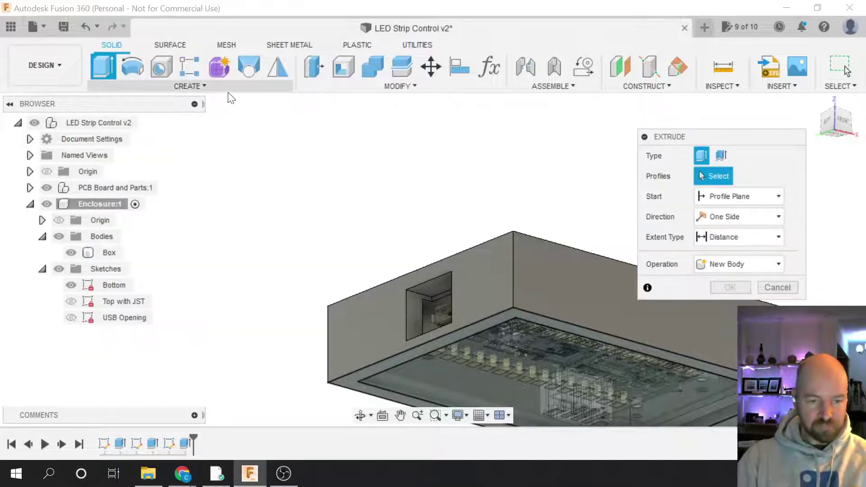
scroll(254, 149, "down", 1)
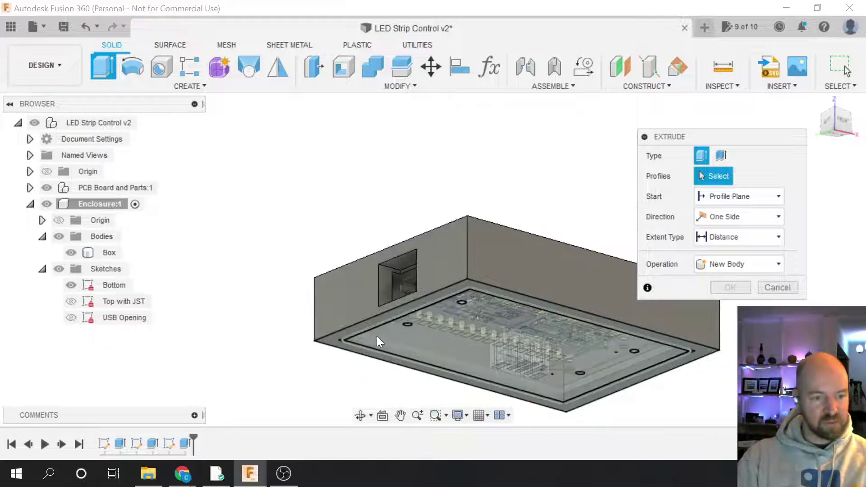
left_click(396, 337)
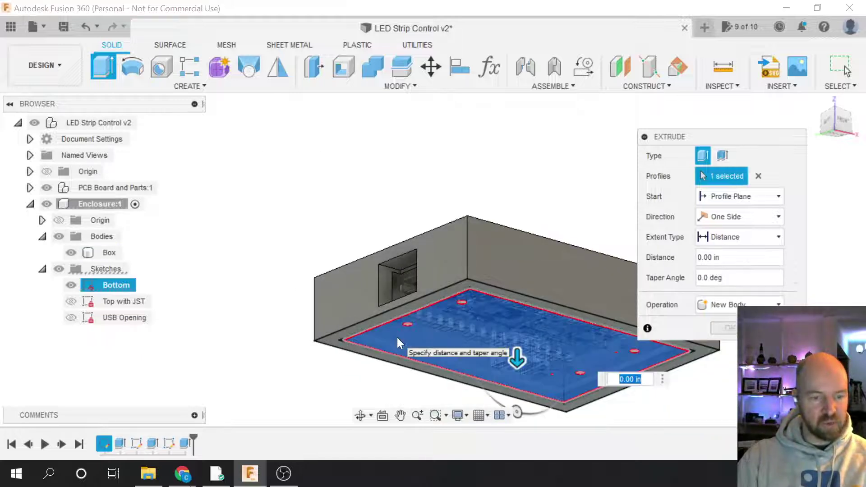
left_click(353, 347)
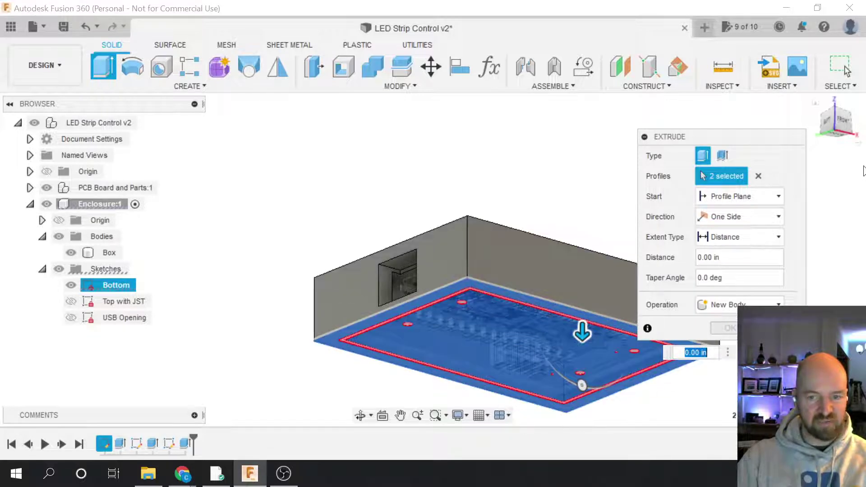
- Examine the Bottom sketch's profiles from below, checking the mounting holes and the narrow gap around the central panel
left_click(838, 133)
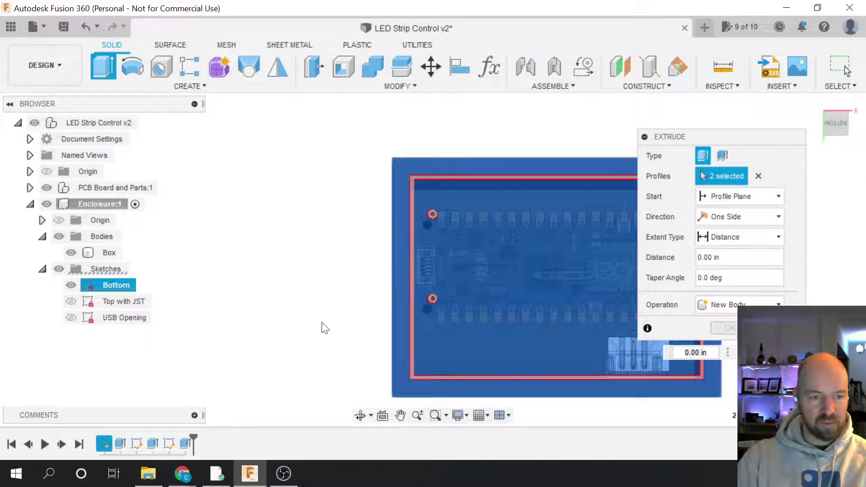
scroll(574, 272, "up", 3)
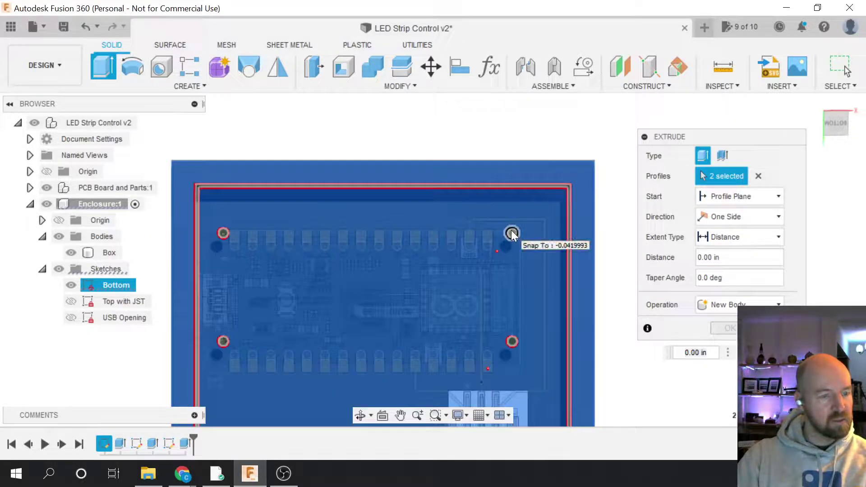
scroll(518, 173, "down", 3)
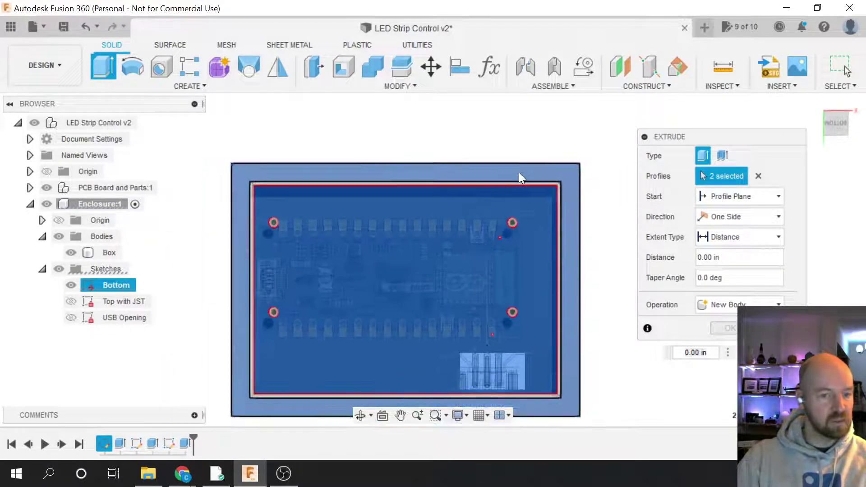
scroll(338, 294, "up", 3)
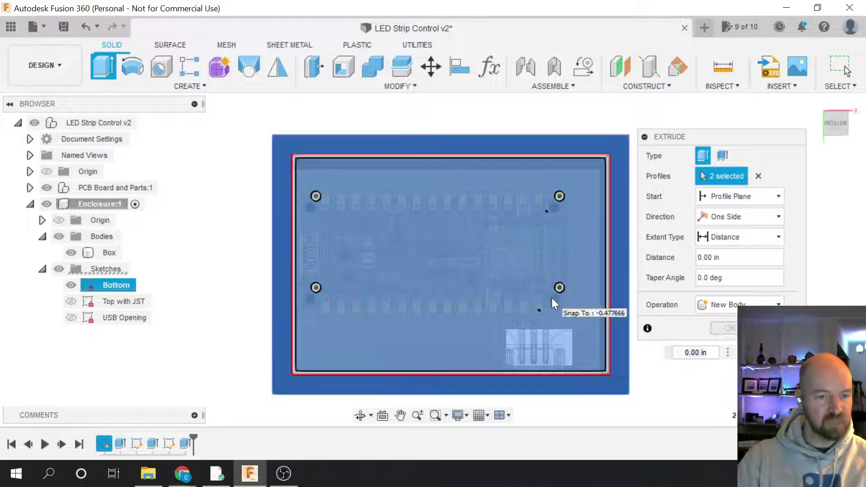
scroll(556, 298, "up", 5)
scroll(555, 298, "up", 2)
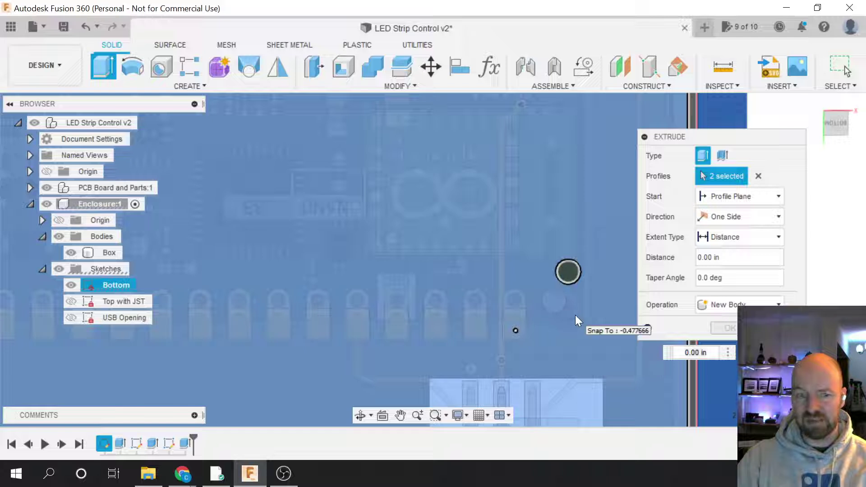
scroll(574, 315, "down", 3)
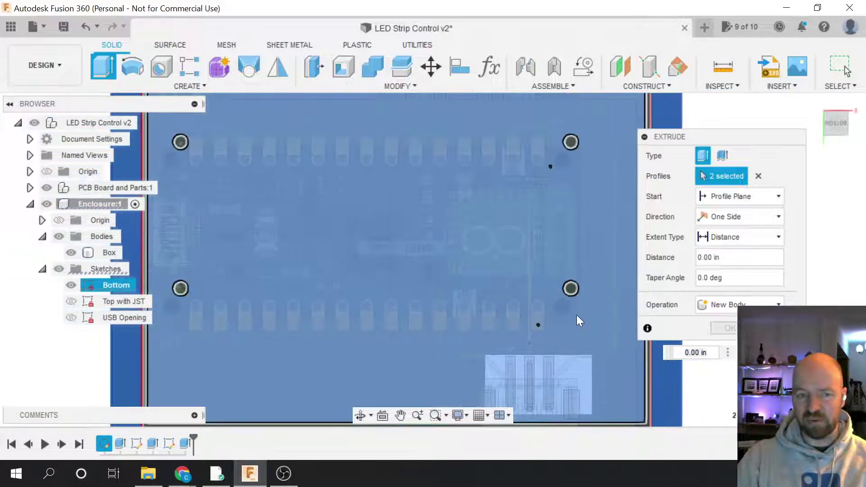
scroll(579, 313, "down", 3)
scroll(600, 291, "down", 1)
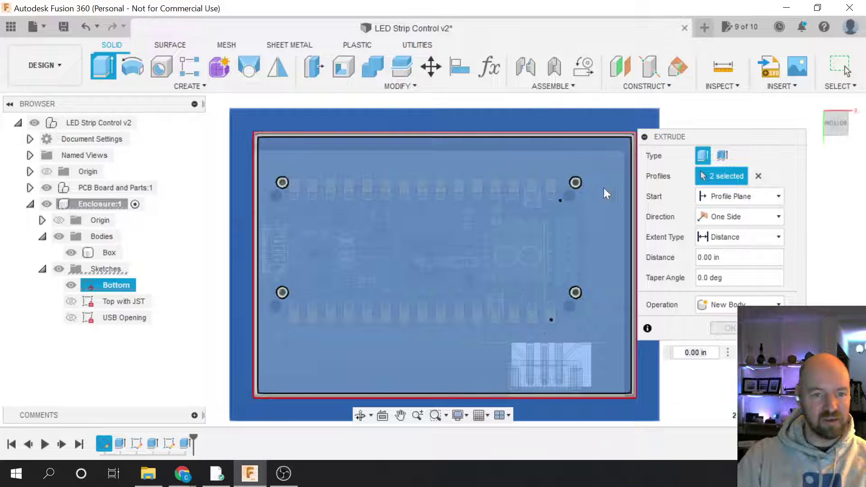
- Add the narrow ring between the central panel and the outer rim to the extrusion's profiles
scroll(615, 112, "up", 4)
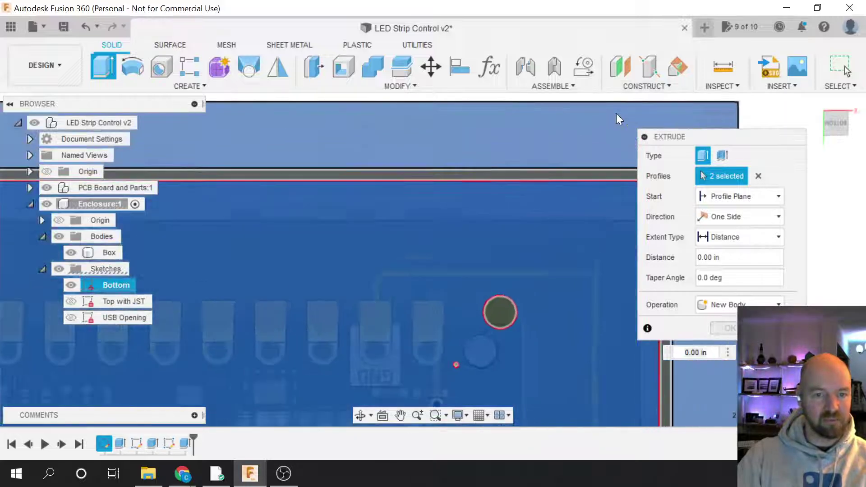
scroll(616, 113, "up", 2)
left_click(574, 196)
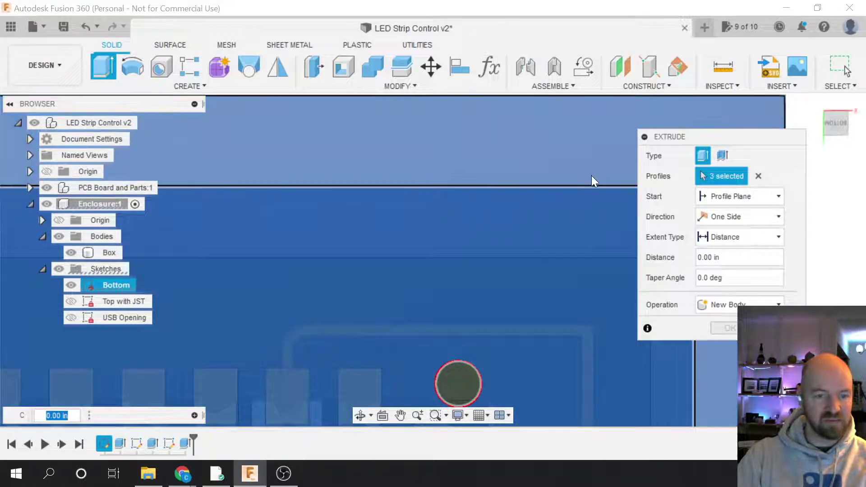
- Deselect the narrow ring and the outer rim, keeping only the central panel as the extrusion's profile
scroll(588, 180, "down", 1)
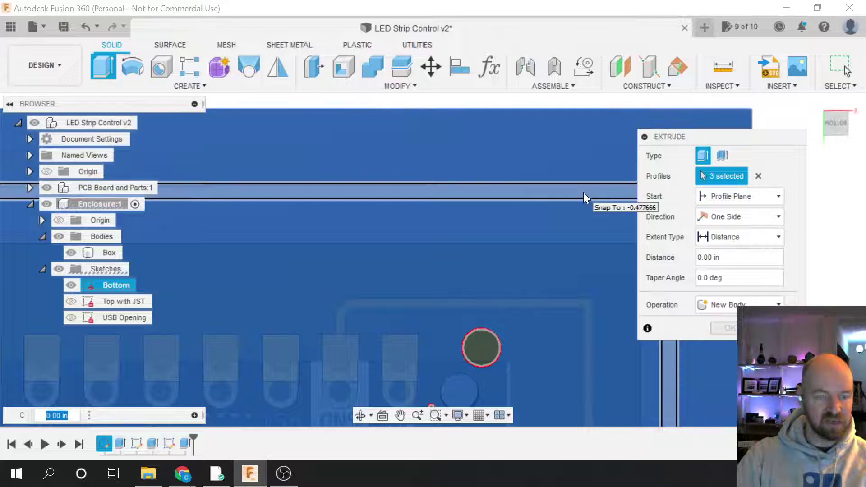
left_click(583, 193)
left_click(584, 177)
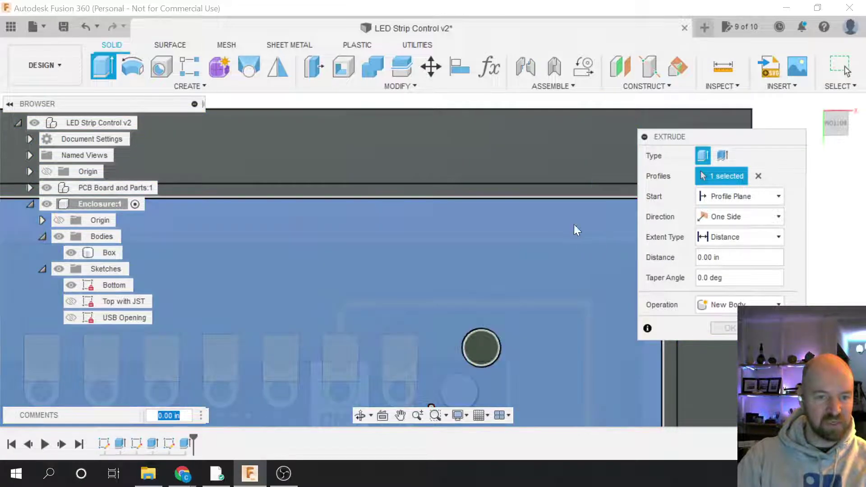
left_click(533, 224)
left_click(540, 251)
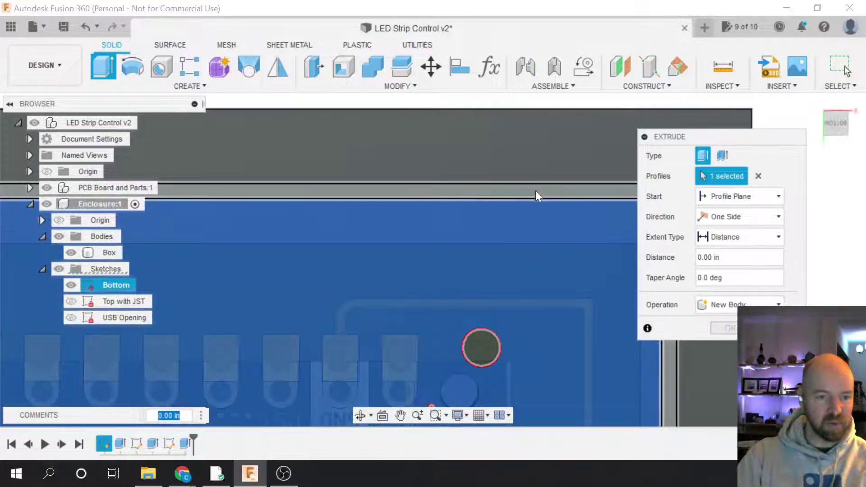
- Select the narrow ring and the outer rim again along with the central panel as extrusion profiles
left_click(535, 189)
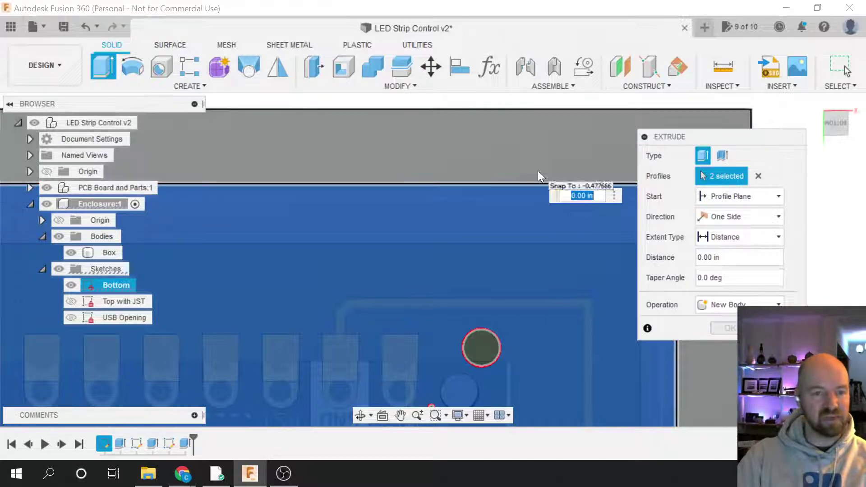
left_click(538, 170)
scroll(595, 207, "down", 2)
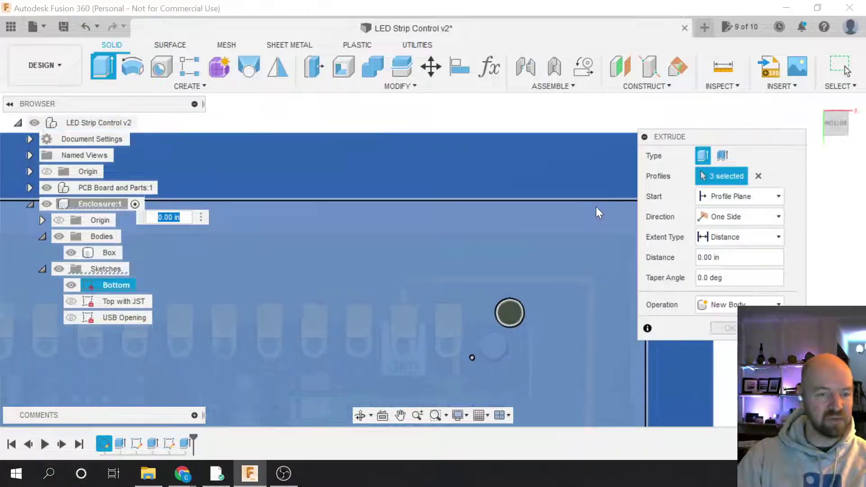
scroll(596, 208, "down", 4)
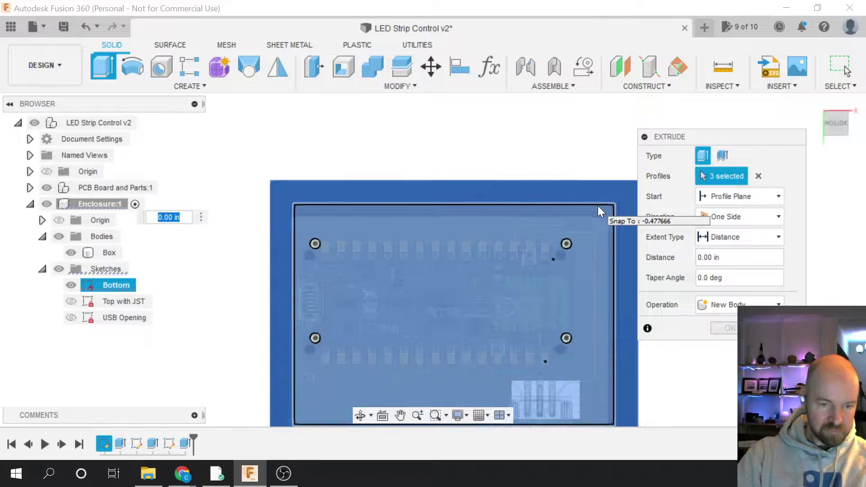
scroll(597, 205, "down", 1)
scroll(583, 331, "up", 1)
scroll(623, 388, "up", 1)
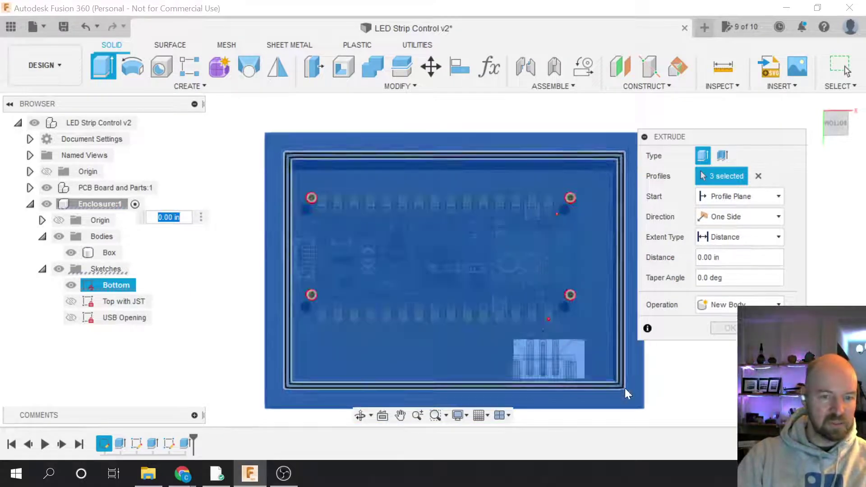
- Extrude the three selected Bottom sketch profiles 0.125 in downward from the box as a new body
scroll(581, 197, "up", 4)
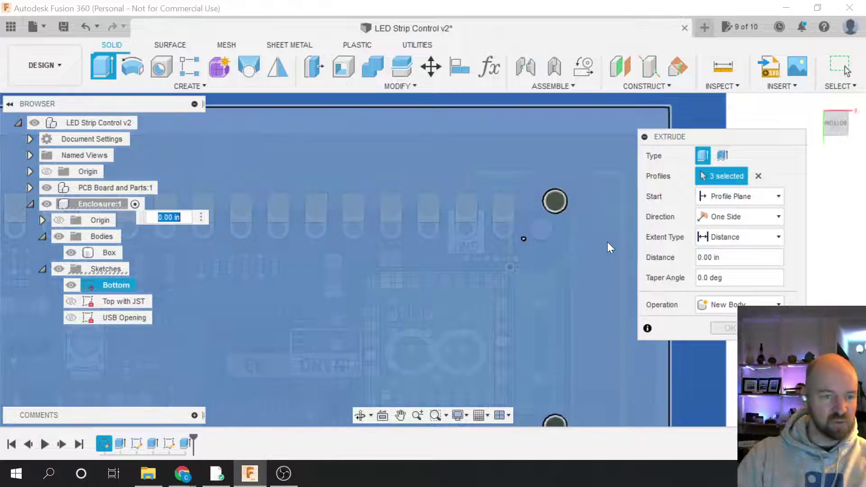
scroll(606, 242, "down", 4)
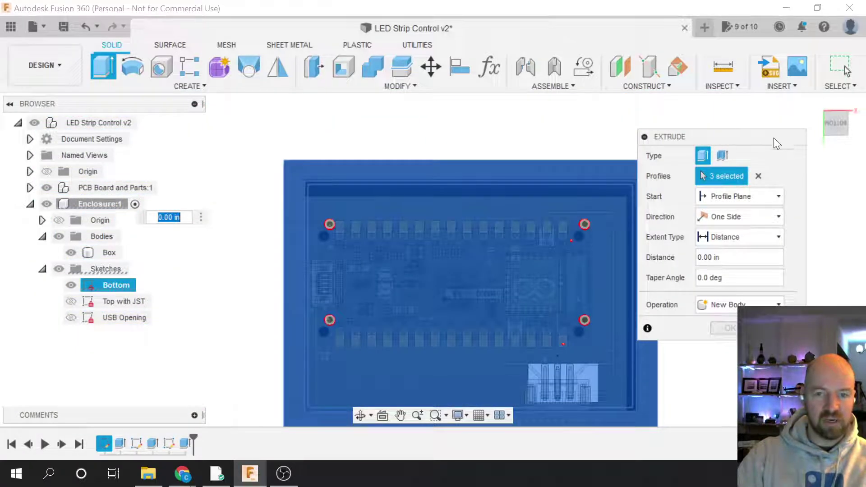
left_click_drag(836, 123, 837, 141)
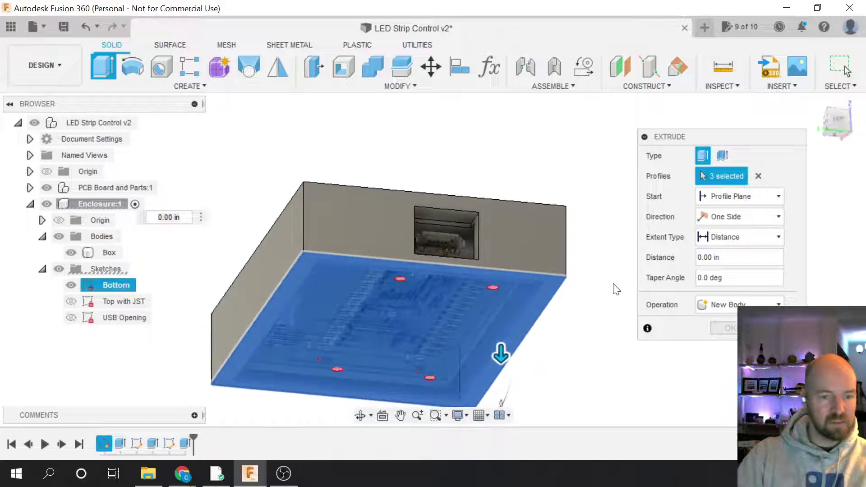
left_click_drag(502, 357, 501, 363)
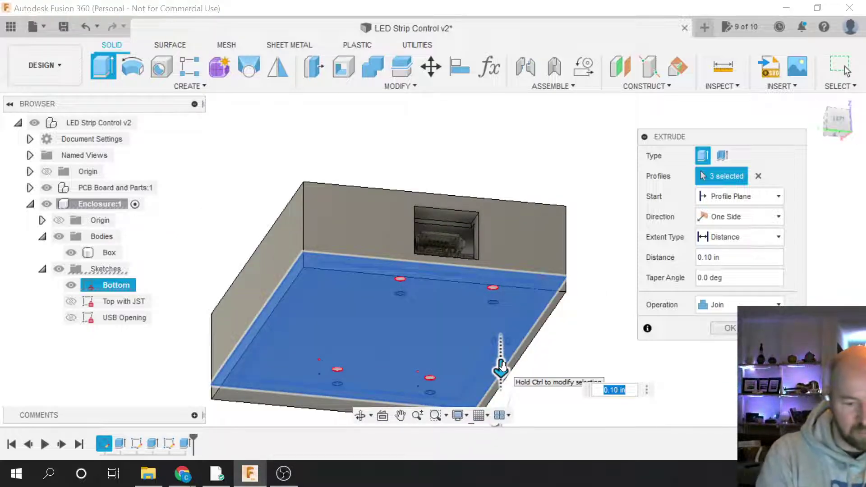
type(".125")
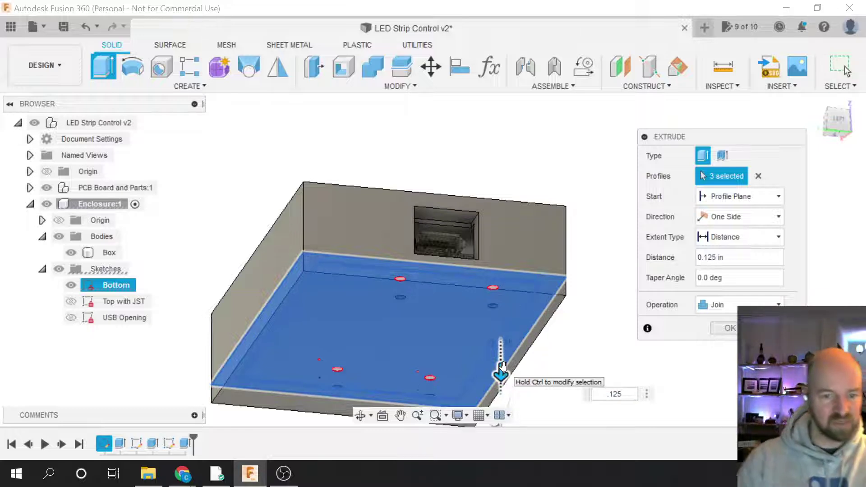
left_click(731, 310)
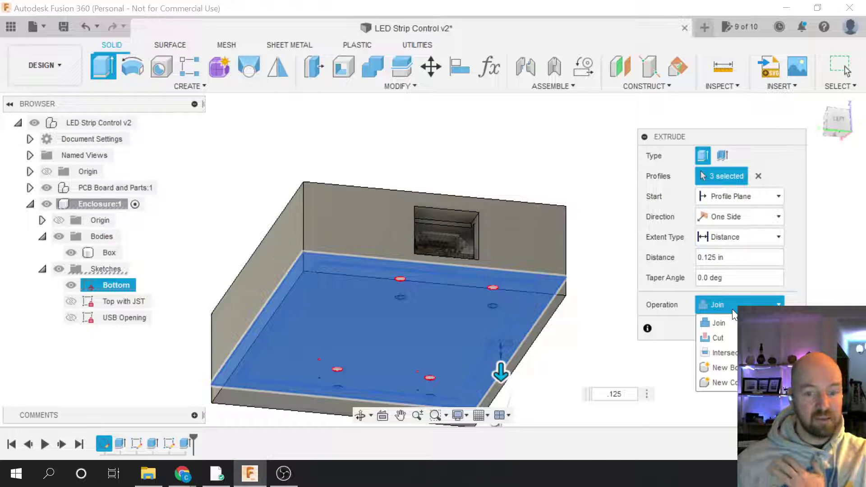
left_click(721, 367)
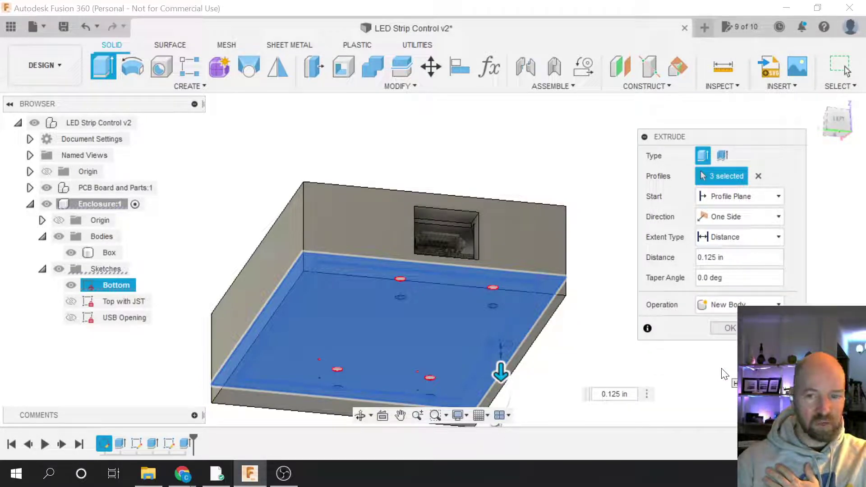
left_click(730, 329)
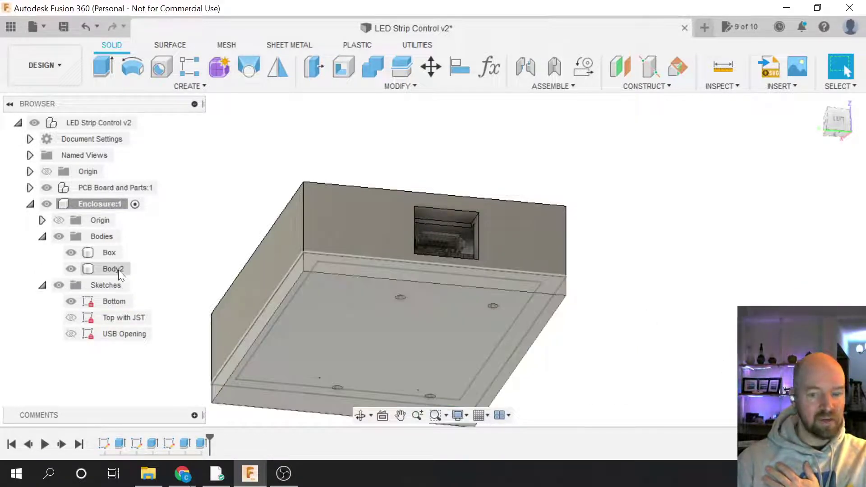
- Rename the new plate body as Bottom
left_click(119, 270)
double_click(117, 269)
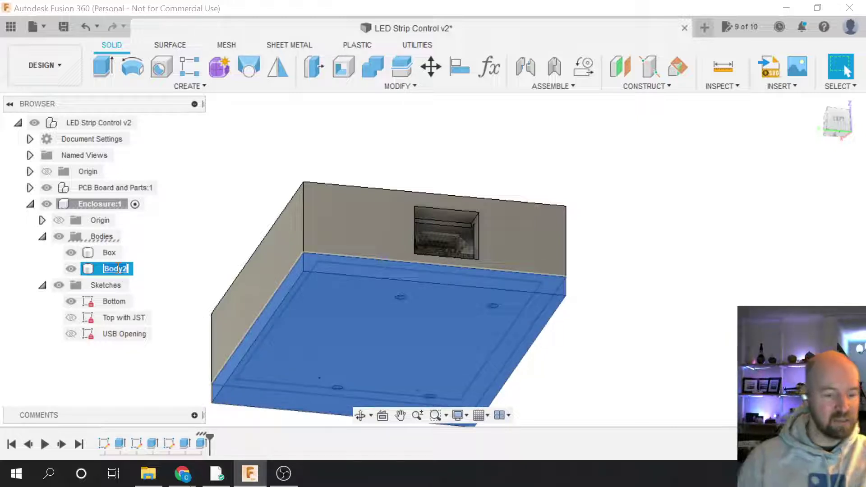
type("Bottom")
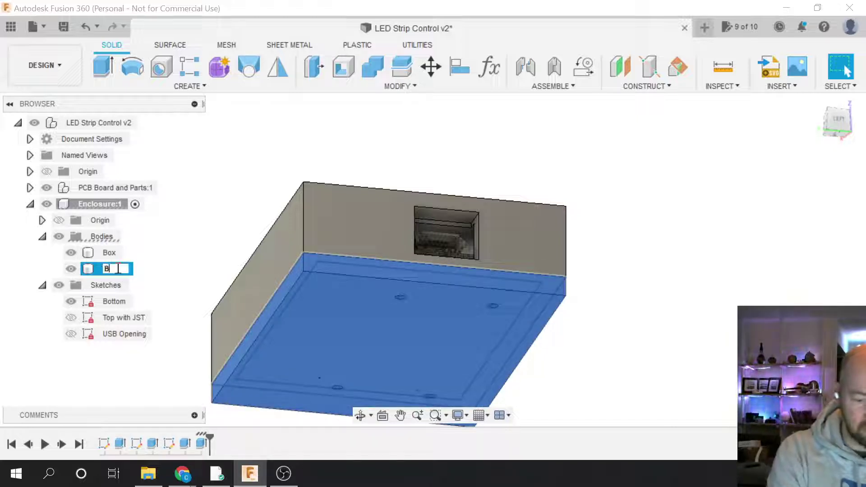
key("Return")
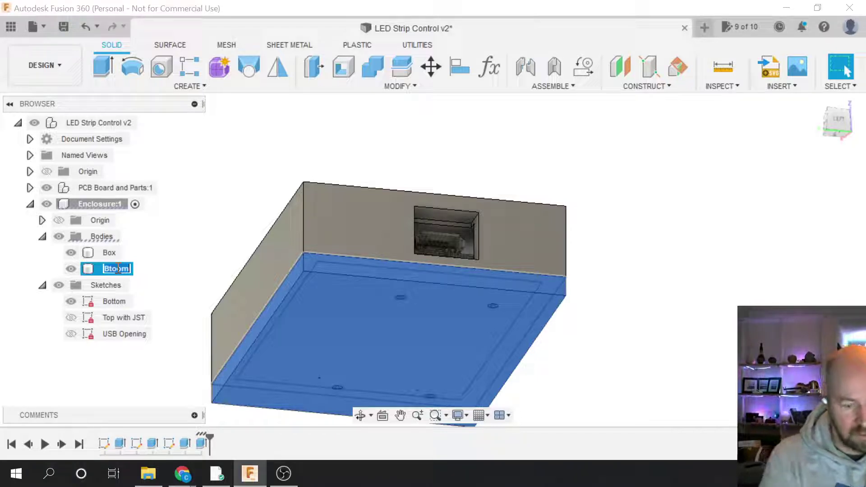
type("Bottom")
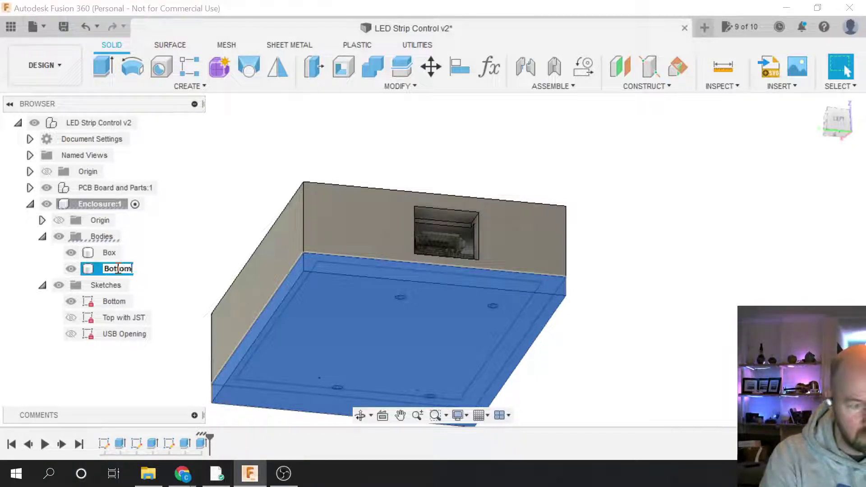
key("Return")
left_click(216, 188)
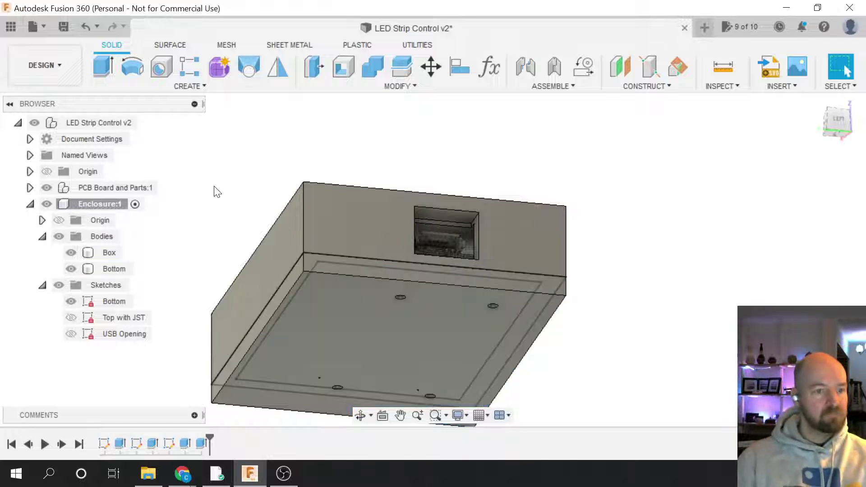
- Inspect the bottom plate from the side, and hide the Bottom body to look into the box from below
left_click(832, 128)
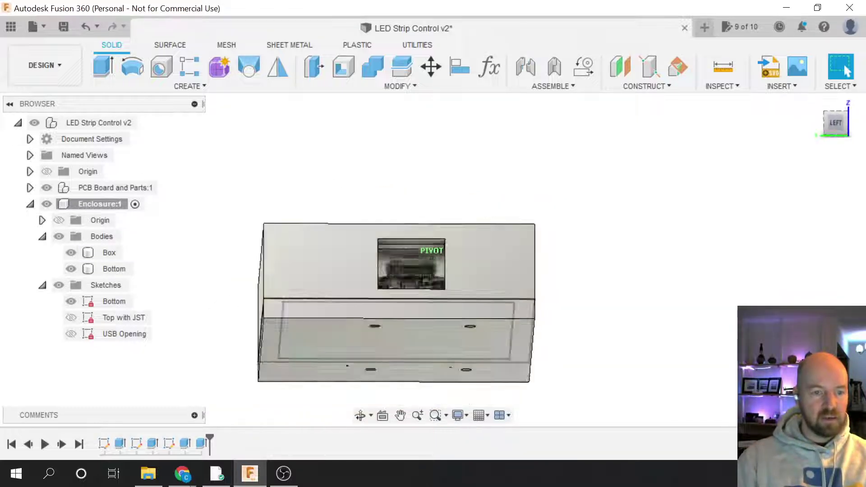
mouse_move(426, 248)
middle_mouse_down("shift")
mouse_move(487, 262)
mouse_move(537, 315)
mouse_move(541, 334)
mouse_move(604, 338)
middle_mouse_up("shift")
left_click(629, 338)
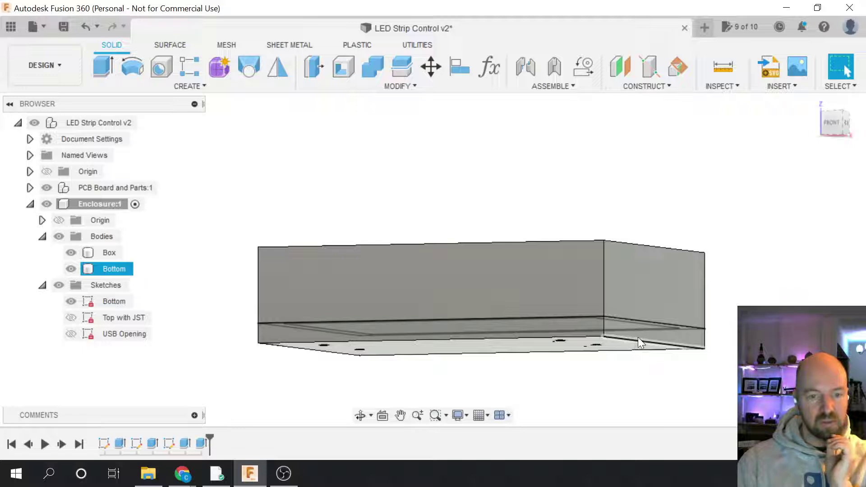
left_click(638, 337)
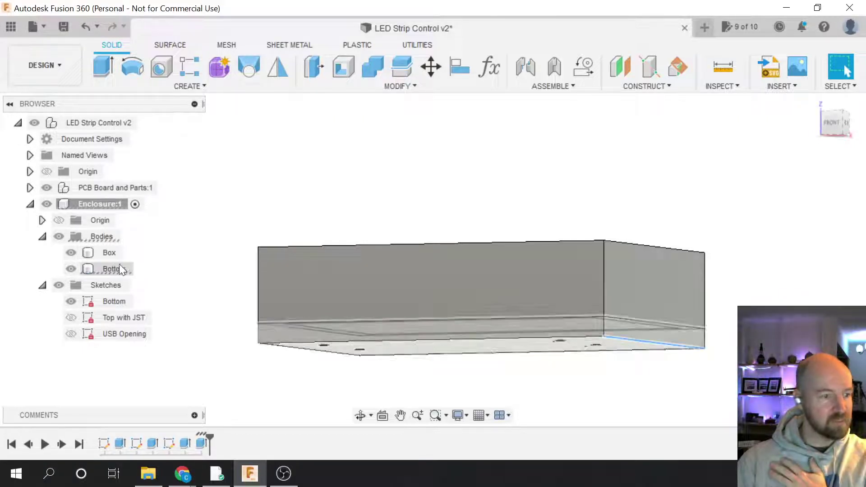
left_click(71, 268)
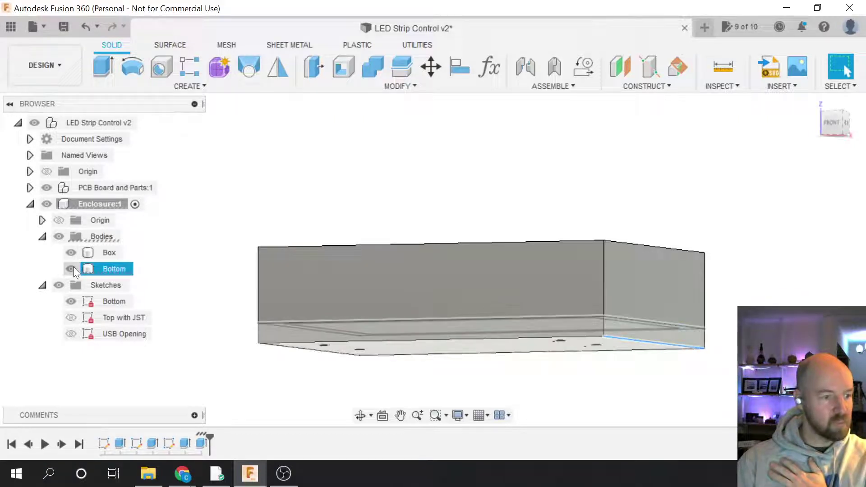
left_click(830, 128)
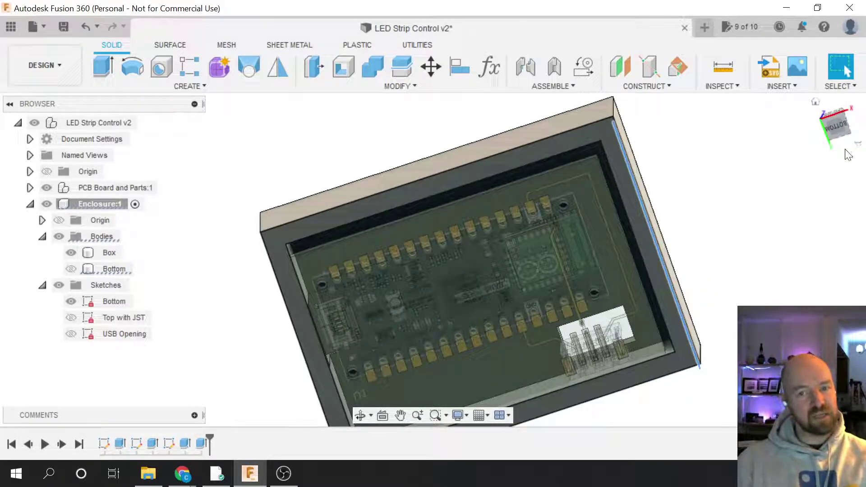
mouse_move(834, 117)
middle_mouse_down("shift")
mouse_move(811, 167)
mouse_move(833, 117)
middle_mouse_up("shift")
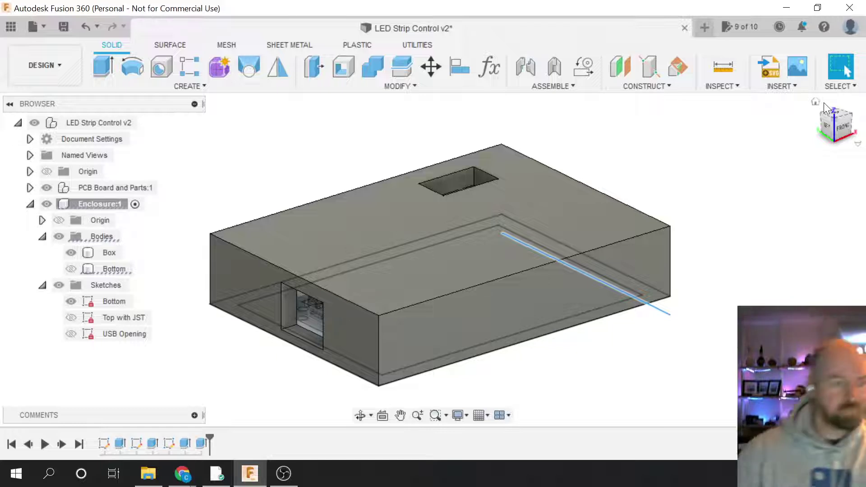
left_click(486, 301)
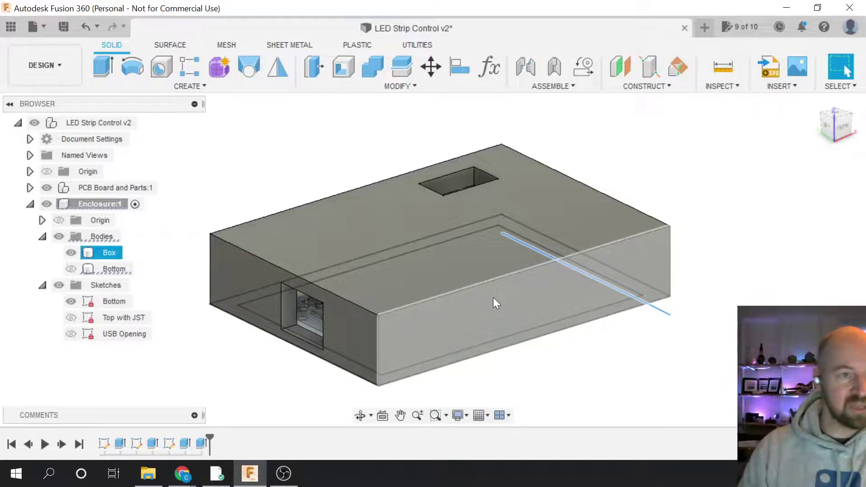
key("Escape")
left_click(397, 85)
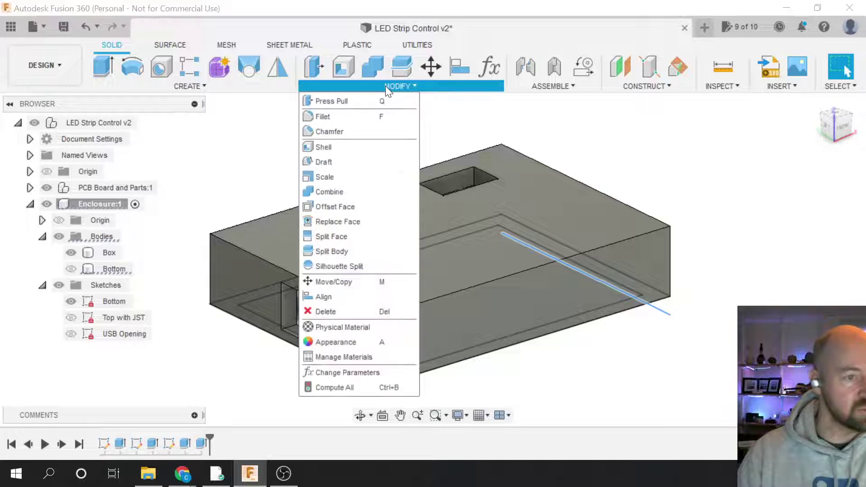
mouse_move(270, 90)
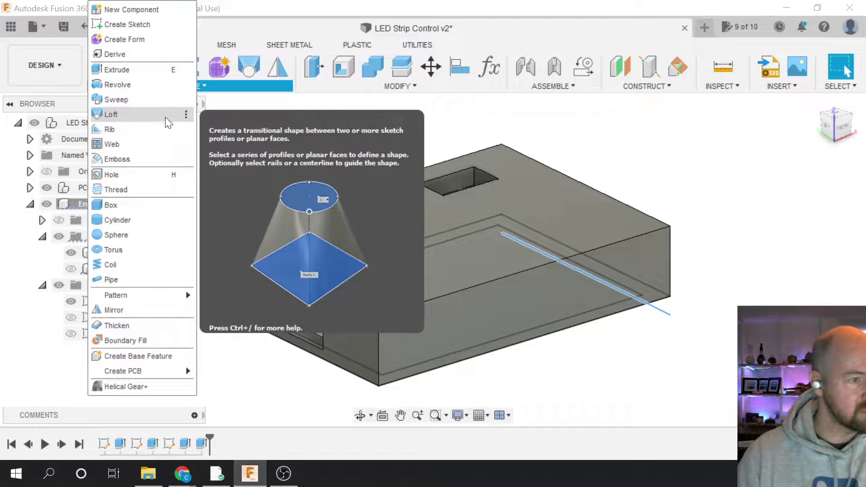
left_click(378, 88)
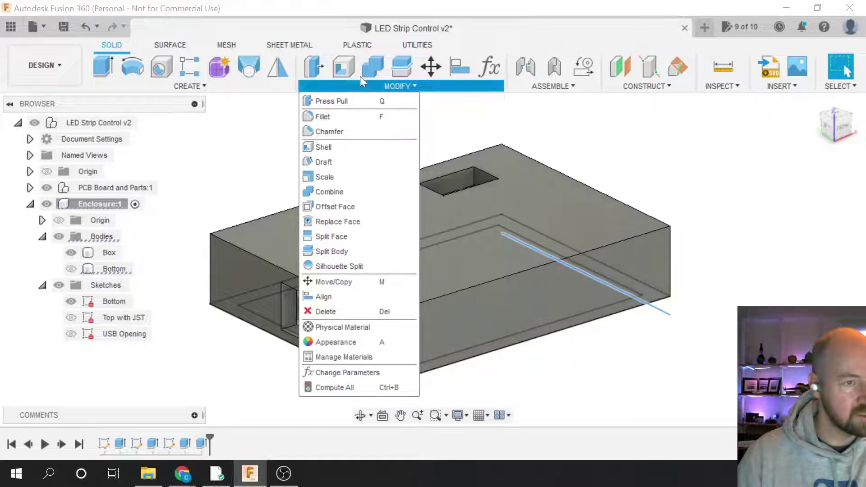
left_click(444, 11)
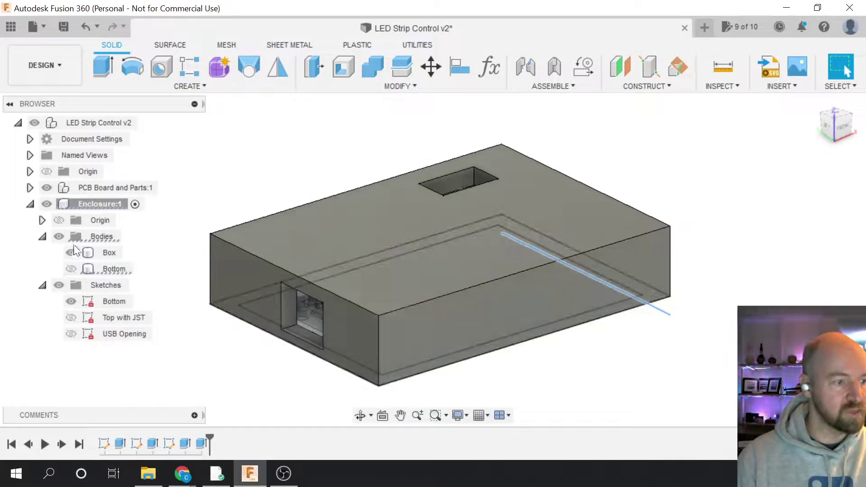
- Show the Bottom body again and examine how the plate closes off the box
left_click(68, 268)
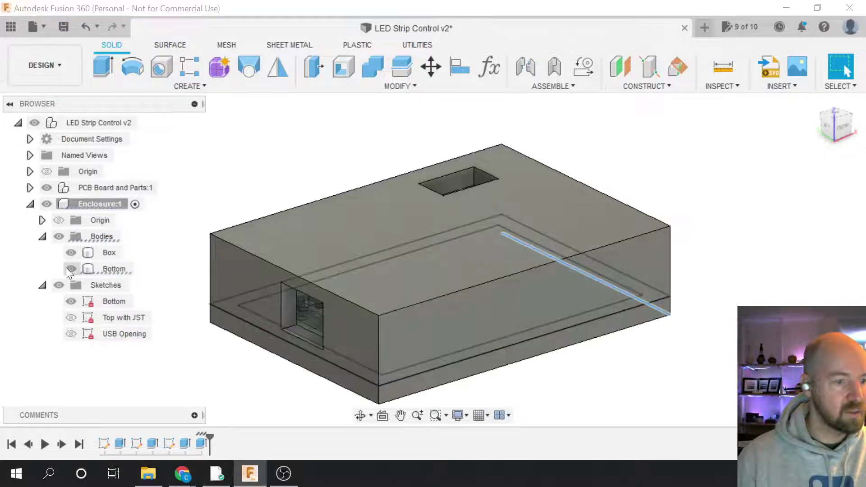
scroll(789, 360, "down", 2)
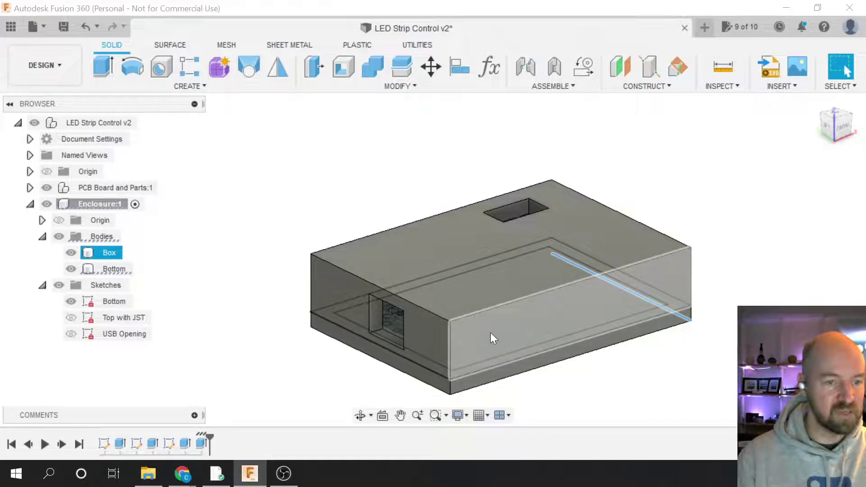
left_click_drag(829, 124, 775, 138)
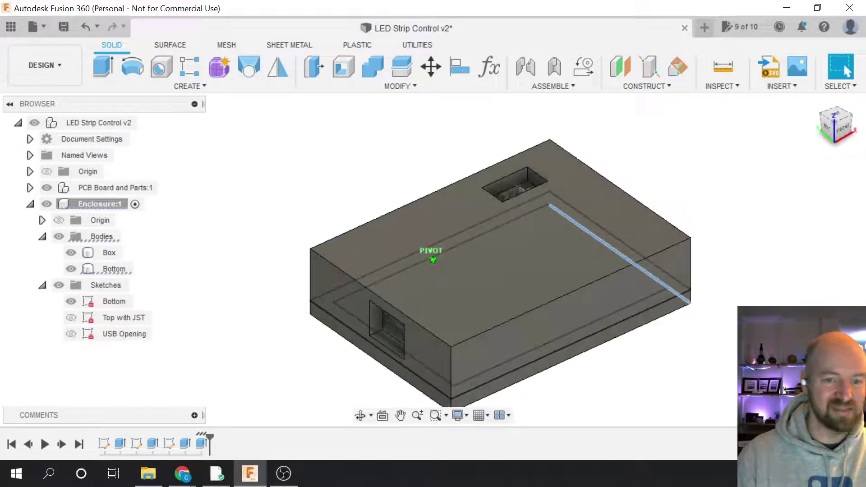
left_click_drag(834, 137, 835, 132)
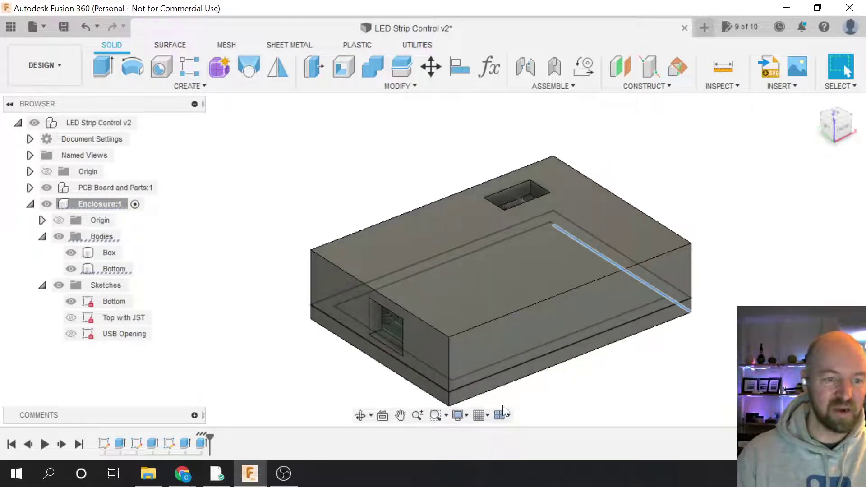
scroll(511, 401, "up", 2)
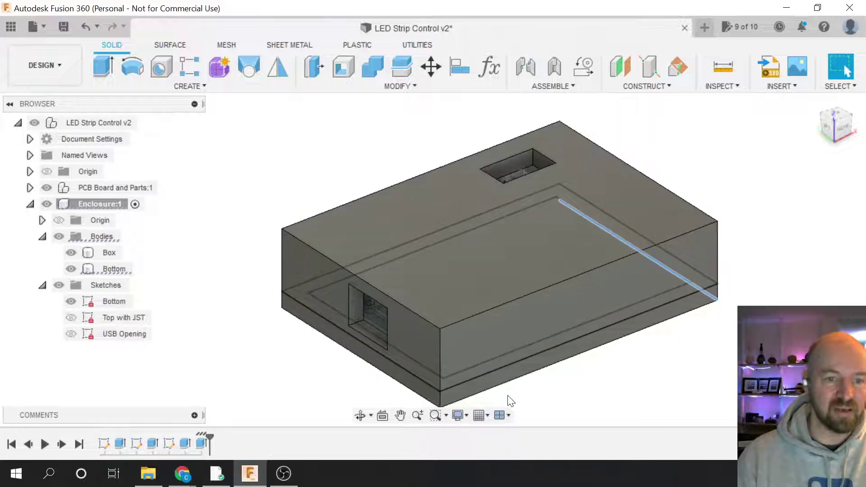
left_click(376, 308)
scroll(373, 309, "down", 1)
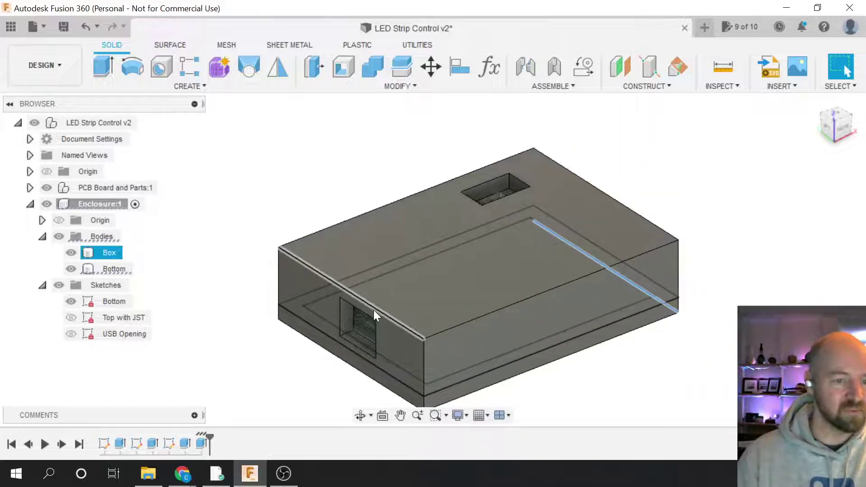
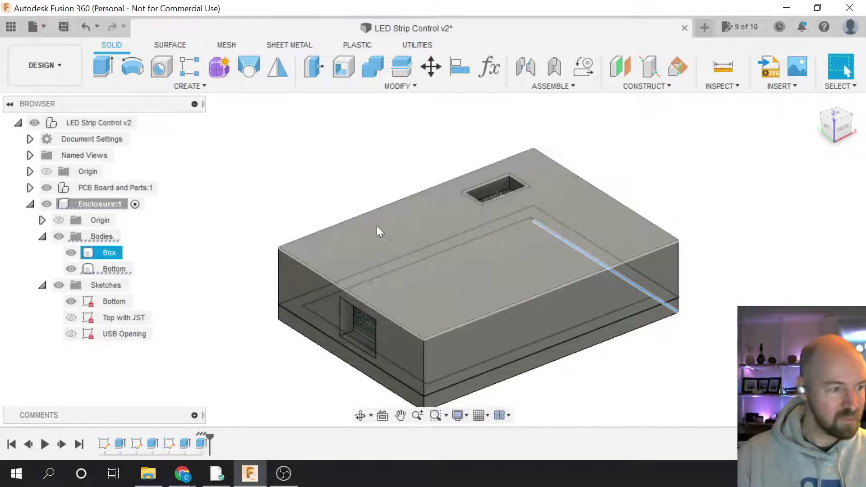
- Hide the Box body and select the circuit board above the bottom plate in the top view
left_click(217, 249)
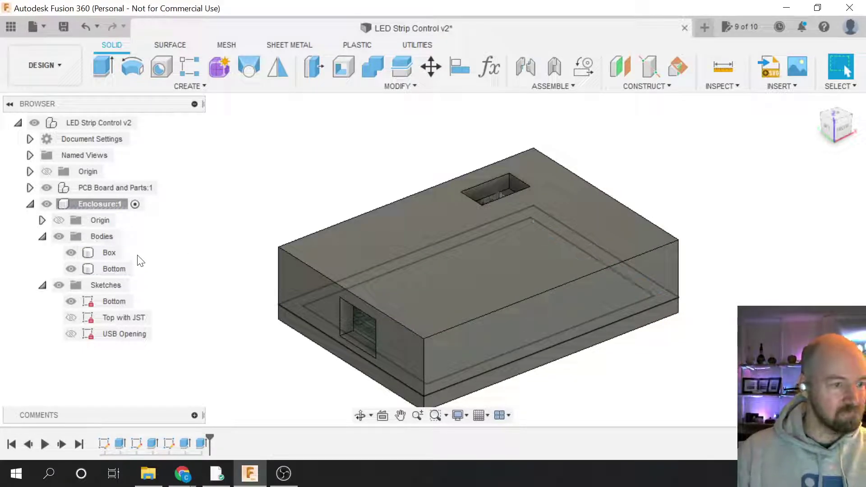
left_click(71, 253)
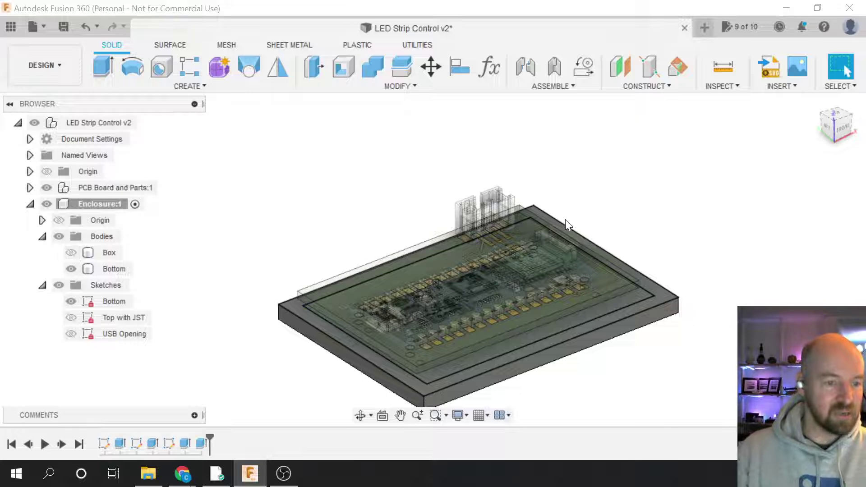
left_click(835, 113)
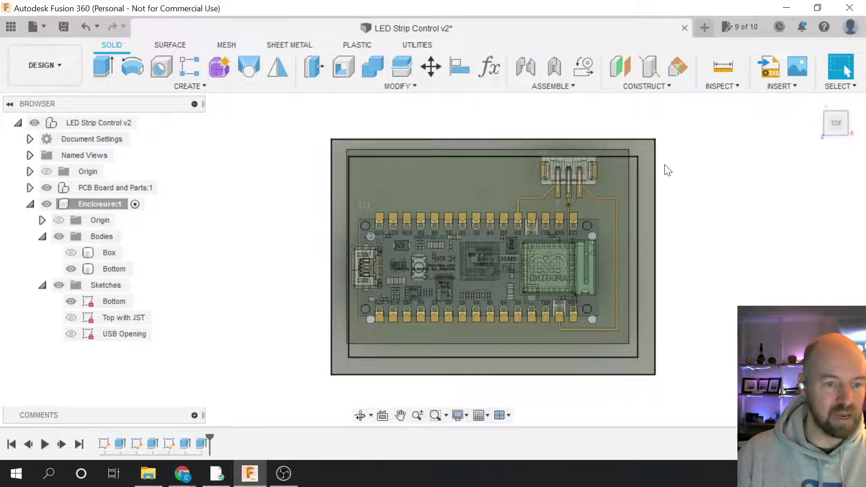
left_click(606, 190)
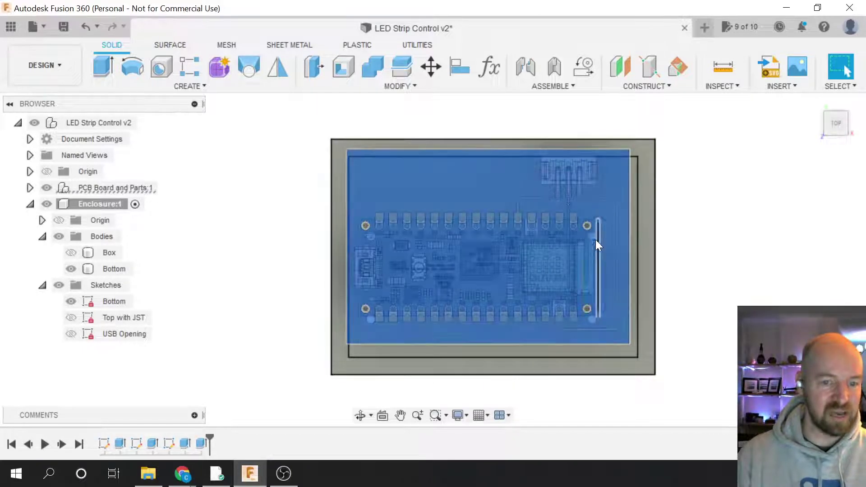
- Highlight the Bottom sketch and compare its outline and corner circles with the circuit board's edges and mounting holes
left_click(632, 239)
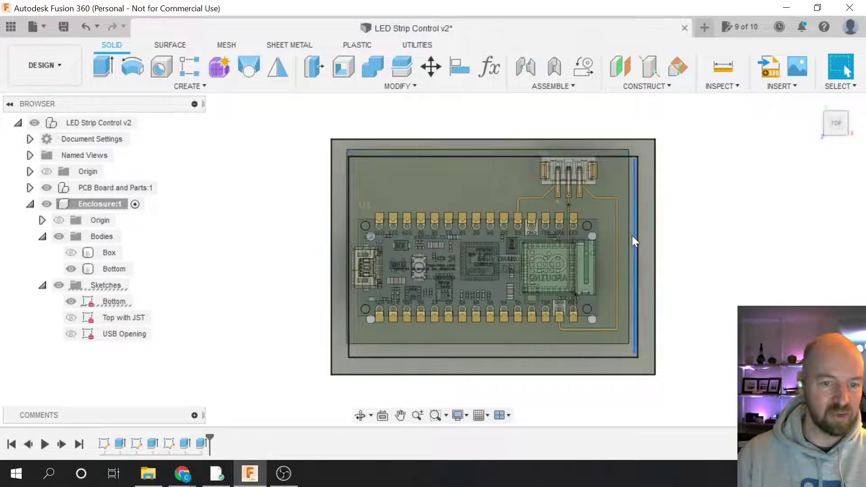
left_click(648, 236)
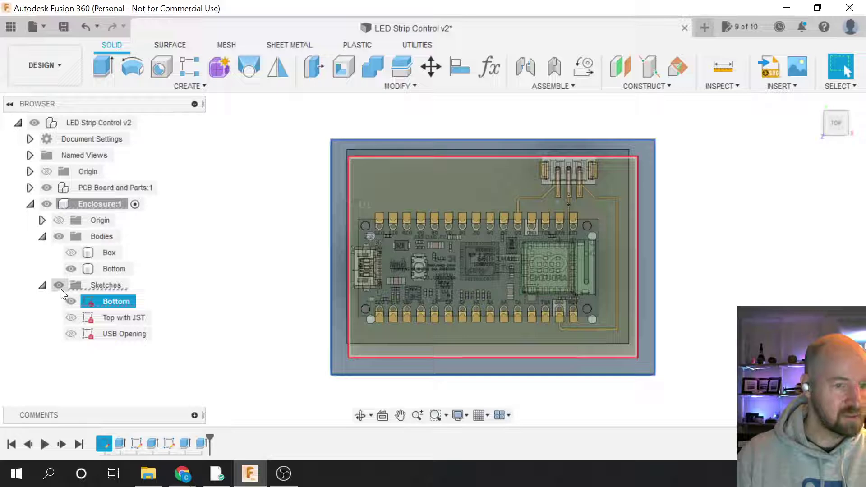
left_click(99, 302)
scroll(577, 253, "up", 5)
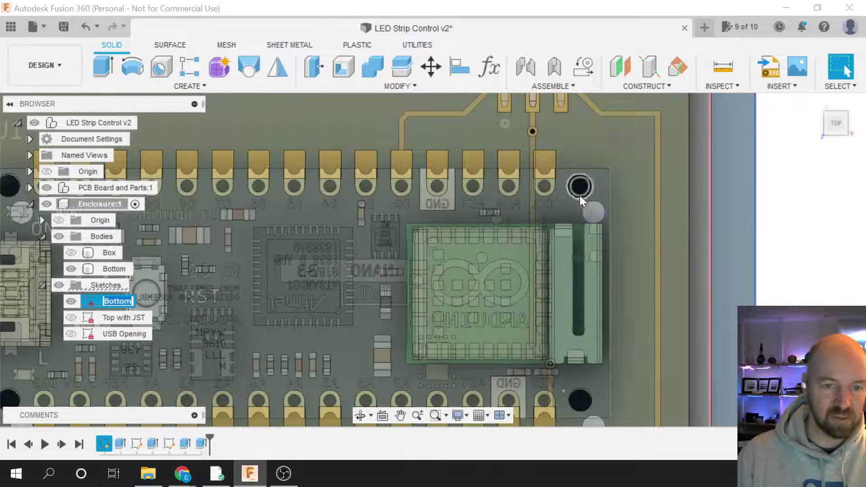
scroll(582, 197, "down", 8)
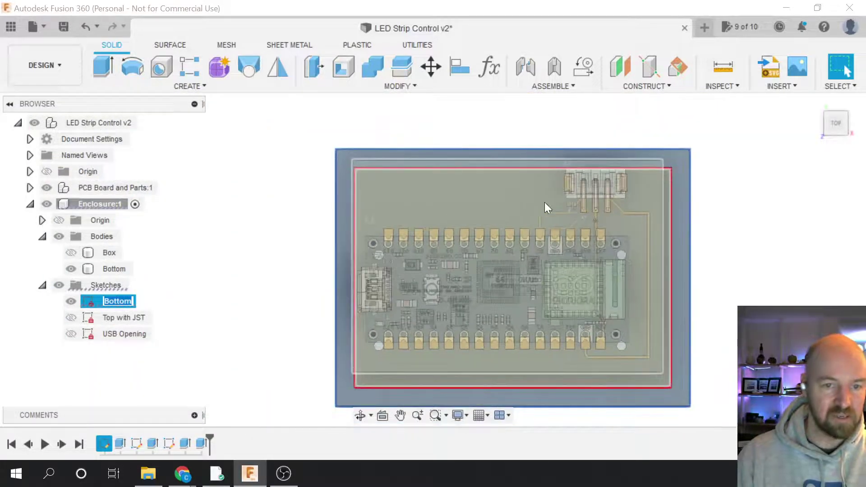
left_click(529, 137)
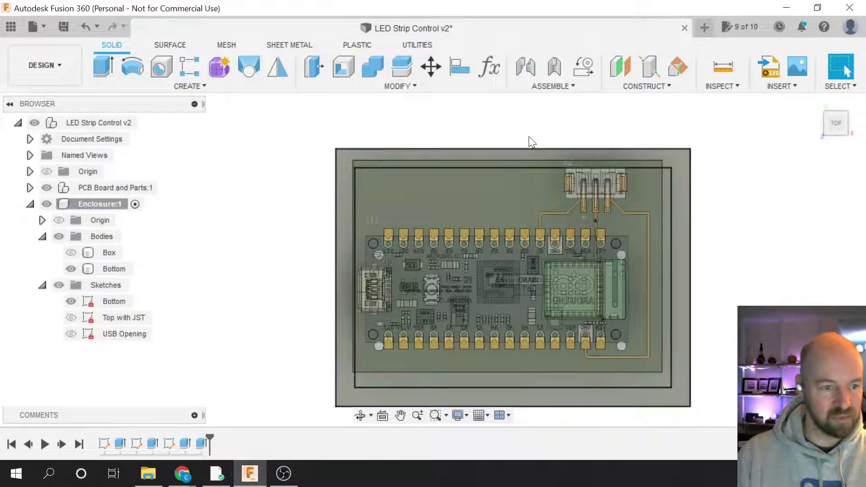
- Try to move the PCB Board and Parts component 0.036 in along X and -0.076 in along Y to line up with the enclosure
key("m")
left_click(514, 195)
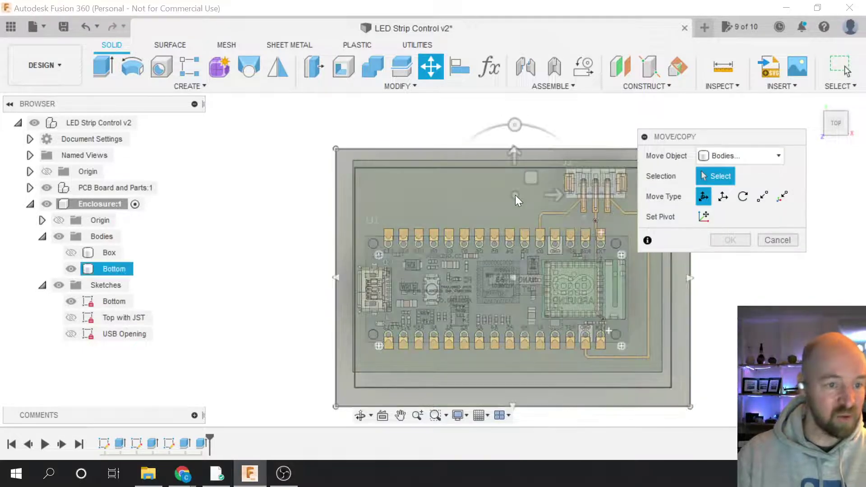
left_click(733, 155)
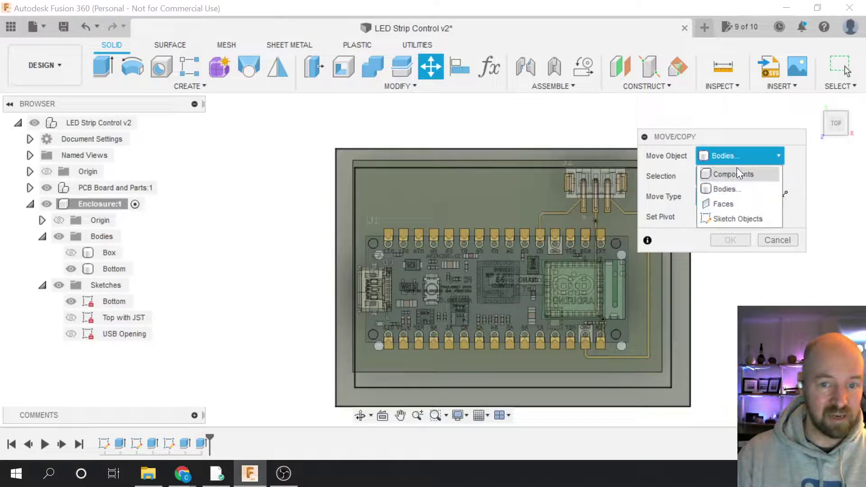
left_click(737, 172)
left_click(497, 178)
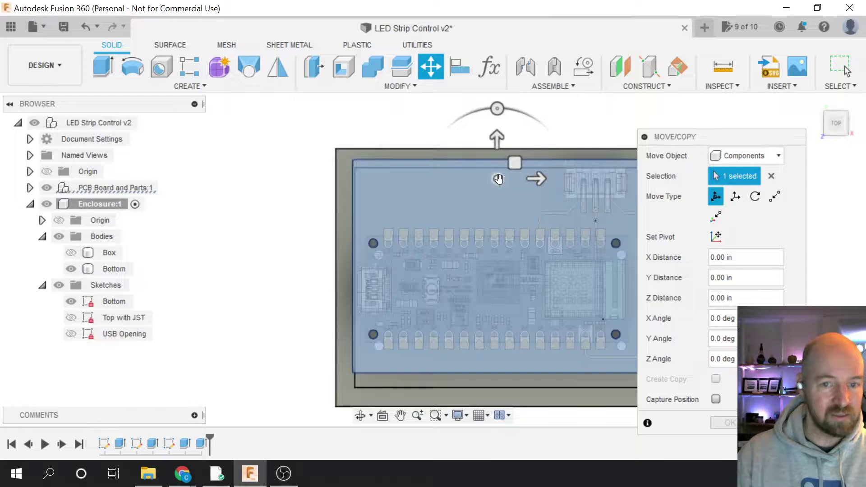
left_click(771, 176)
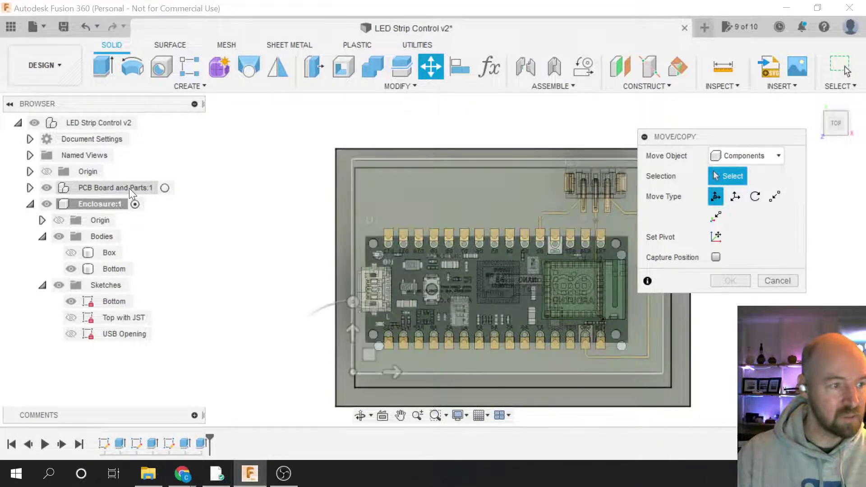
left_click(129, 188)
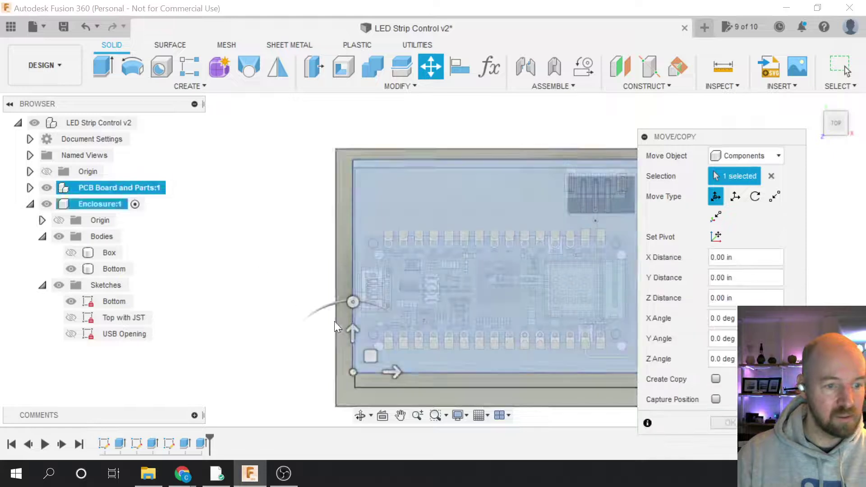
left_click_drag(371, 356, 375, 368)
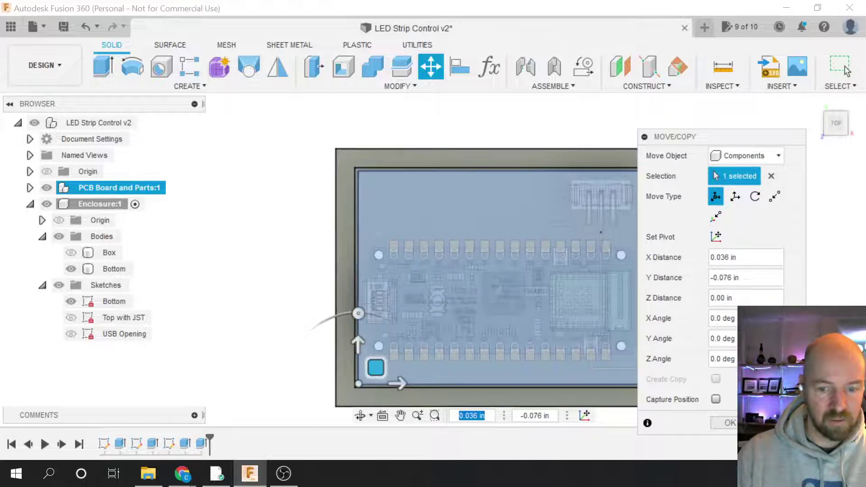
key("Return")
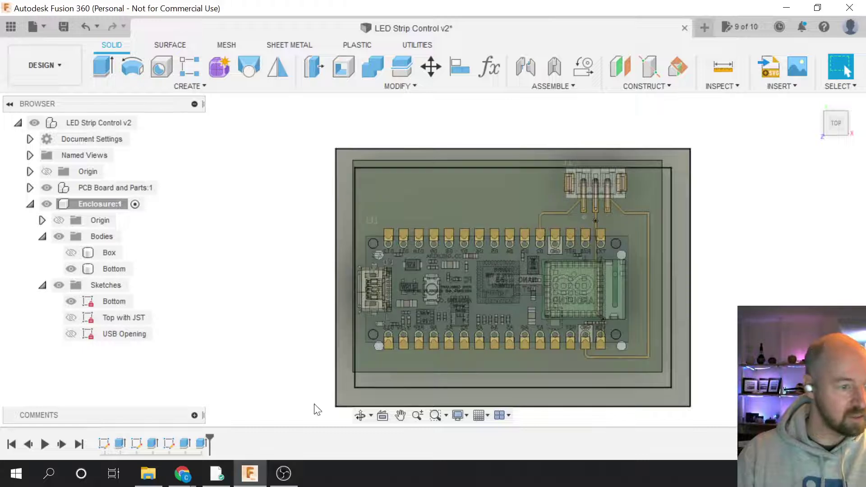
- Roll the design history back to the Top with JST sketch and its extrusion to check how the board sits inside the outline
left_click_drag(209, 438, 155, 441)
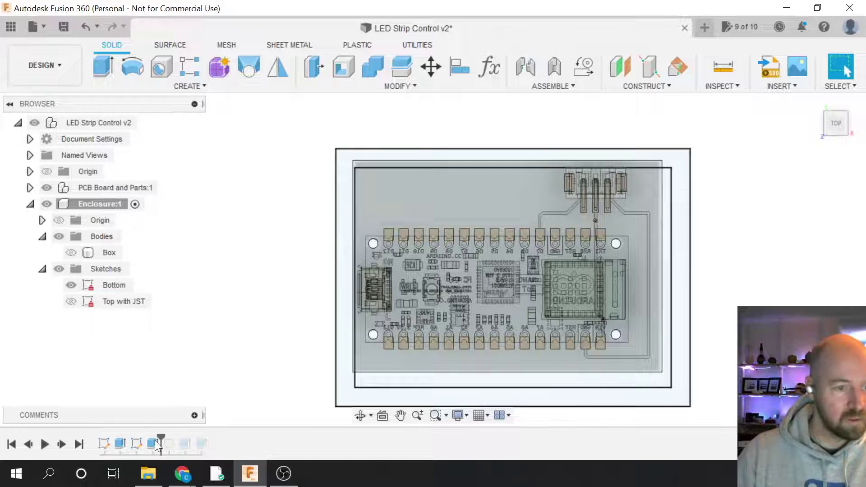
scroll(568, 387, "up", 6)
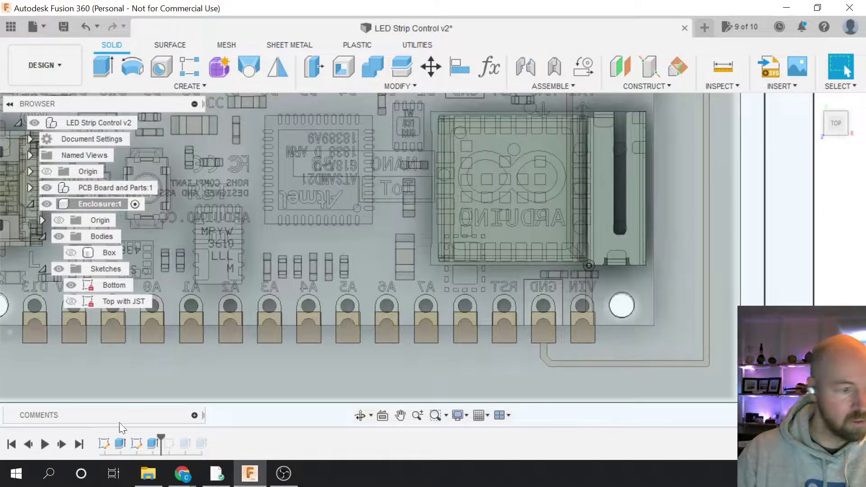
mouse_move(160, 439)
left_mouse_down()
mouse_move(121, 436)
mouse_move(144, 440)
left_mouse_up()
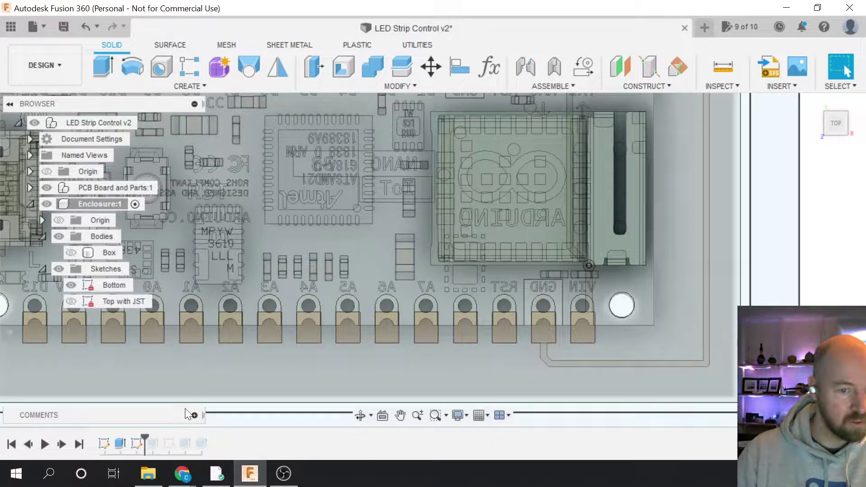
scroll(526, 361, "down", 5)
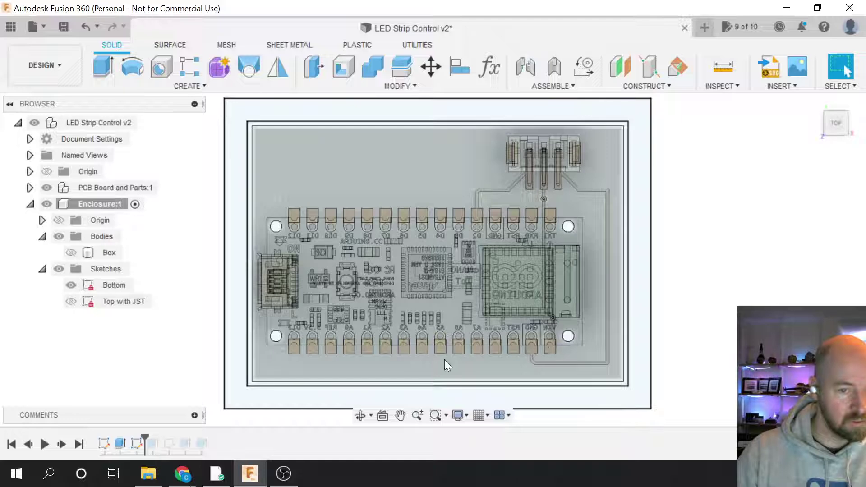
left_click_drag(144, 438, 152, 436)
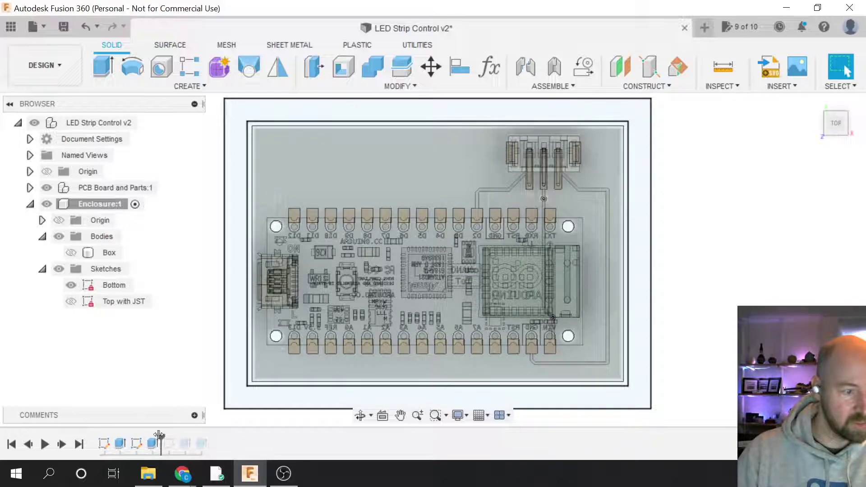
- Compare the board's alignment before and after the USB Opening sketch in the history, and return the history marker to the last feature
left_click_drag(159, 434, 174, 434)
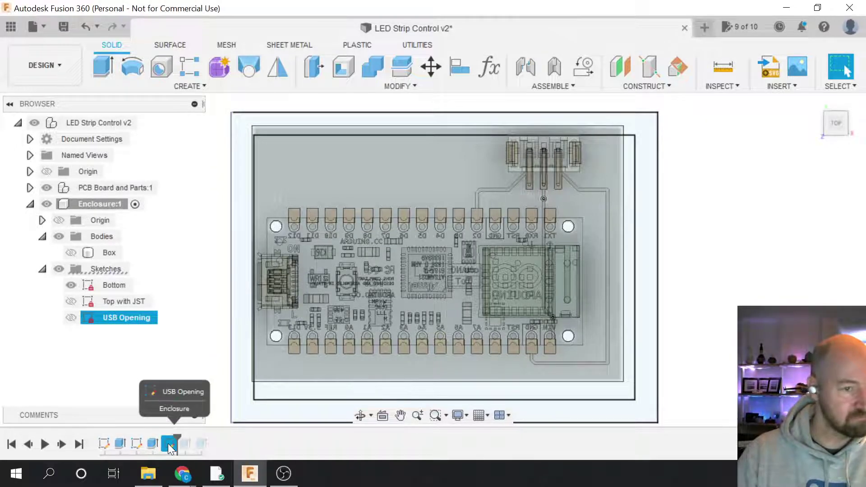
left_click_drag(177, 437, 158, 434)
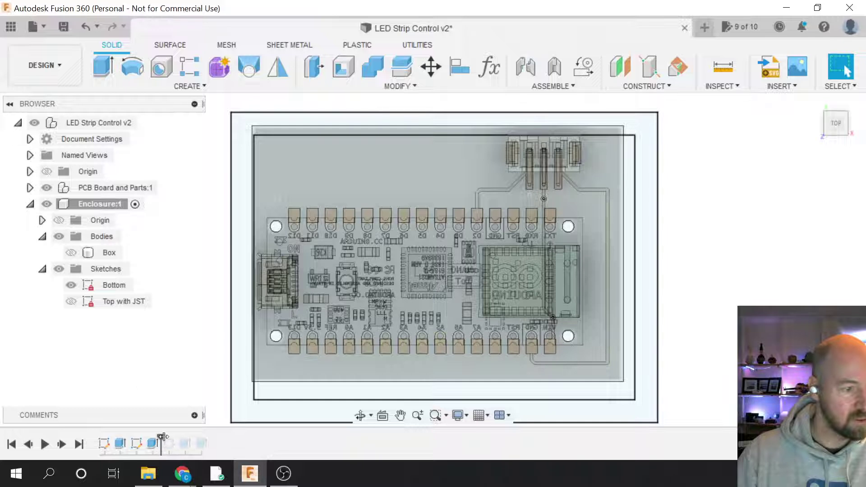
mouse_move(163, 436)
left_mouse_down()
mouse_move(137, 436)
mouse_move(159, 435)
left_mouse_up()
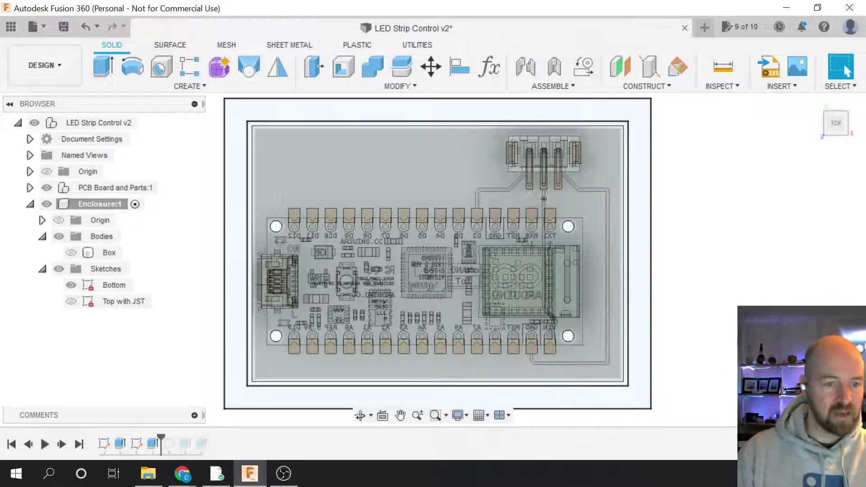
scroll(634, 298, "down", 1)
scroll(634, 298, "down", 2)
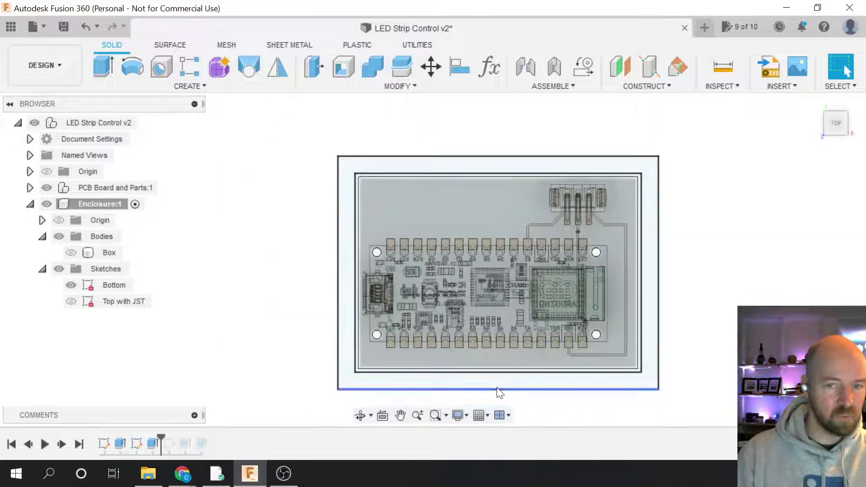
scroll(498, 390, "up", 1)
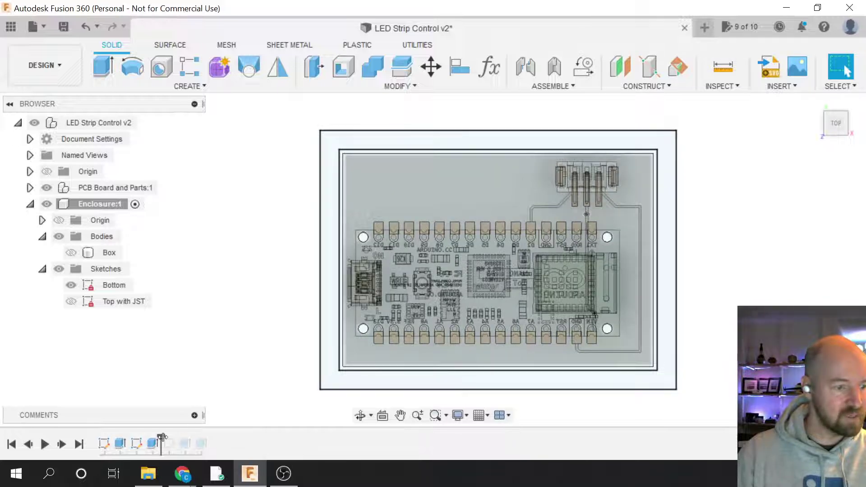
left_click_drag(163, 437, 207, 440)
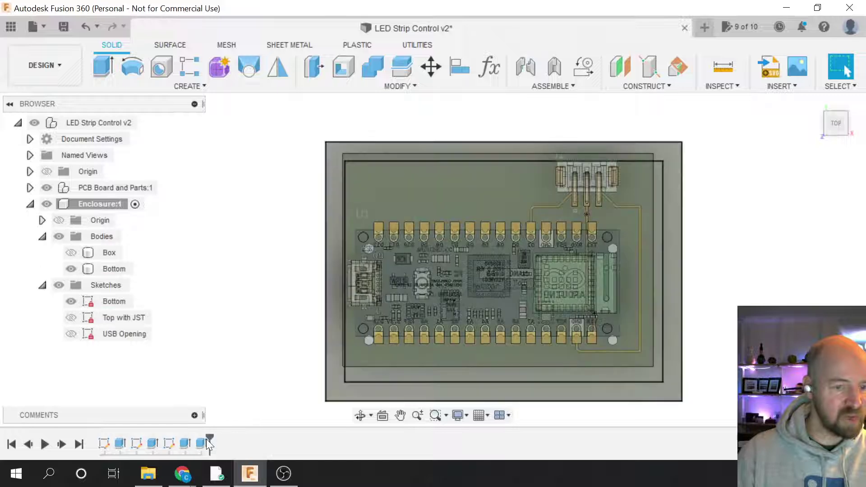
- Move the PCB Board and Parts component 0.036 in along X and -0.075 in along Y so it fits the enclosure outline
key("m")
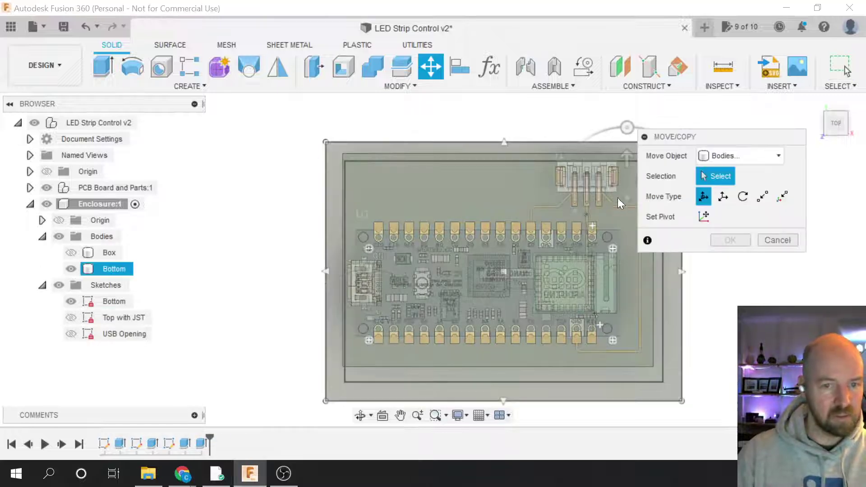
left_click(741, 155)
left_click(739, 170)
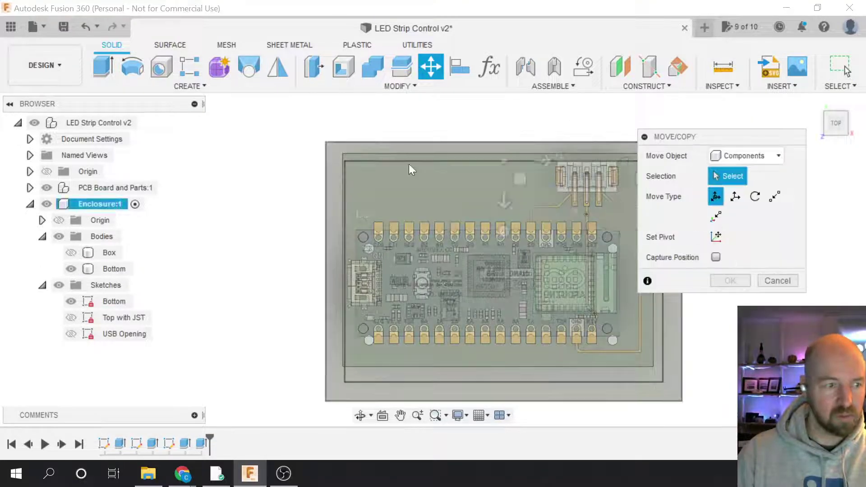
left_click(101, 188)
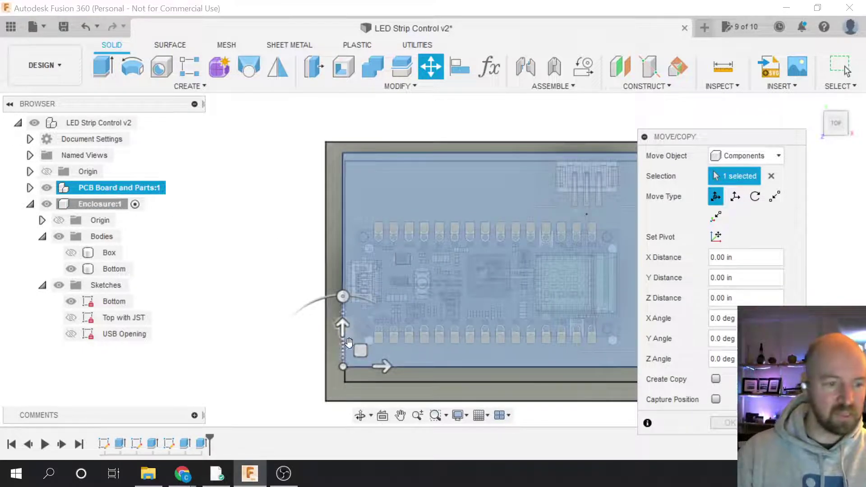
left_click_drag(360, 350, 365, 359)
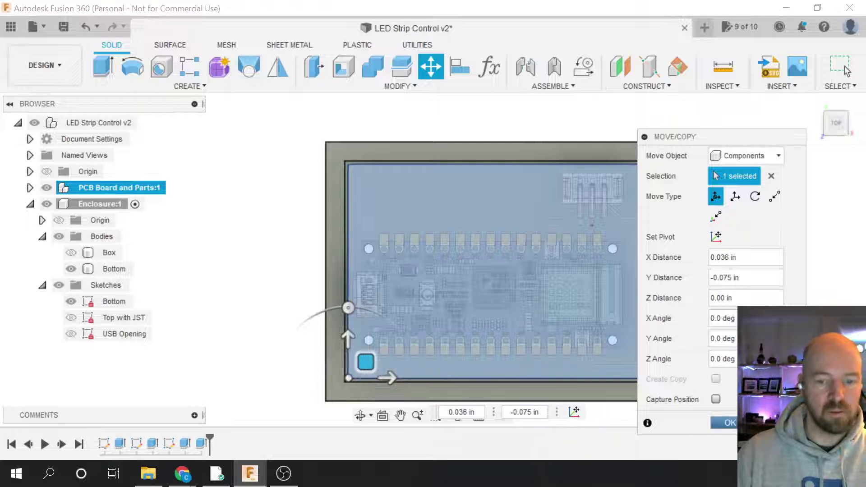
key("Return")
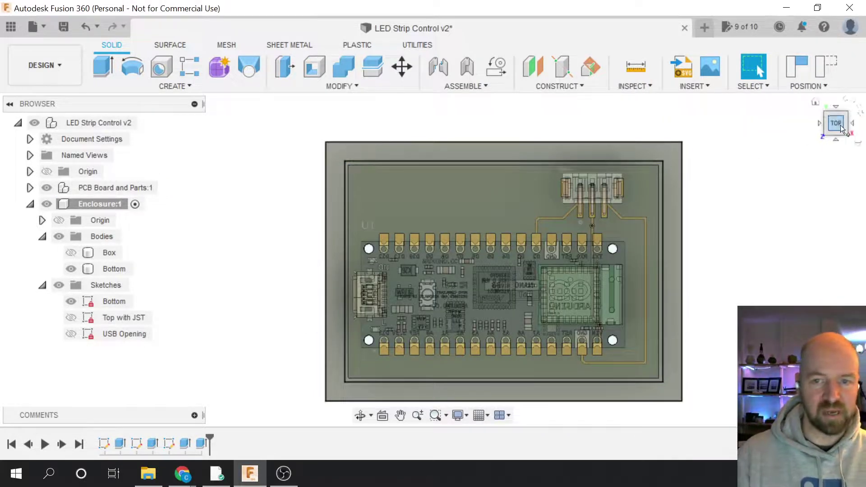
- Show the Top with JST and USB Opening sketches and the Box body in an angled view
middle_click_drag(840, 125, 811, 162, "shift")
middle_click_drag(519, 234, 526, 193, "shift")
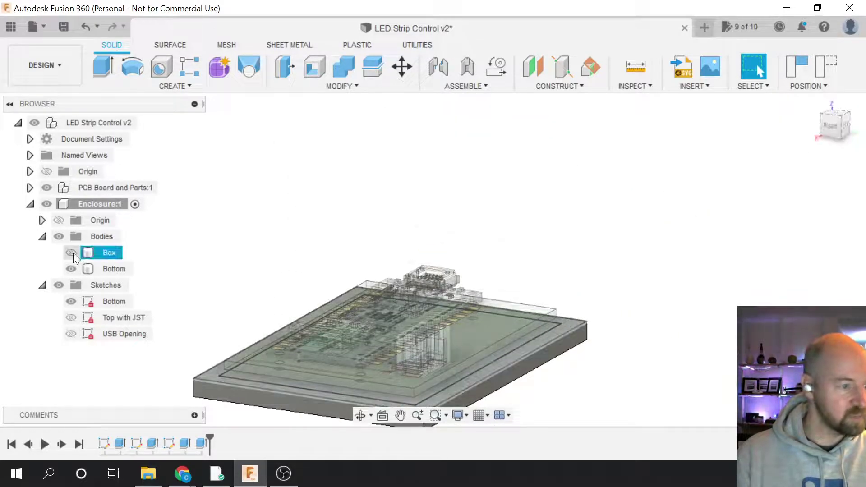
left_click(72, 318)
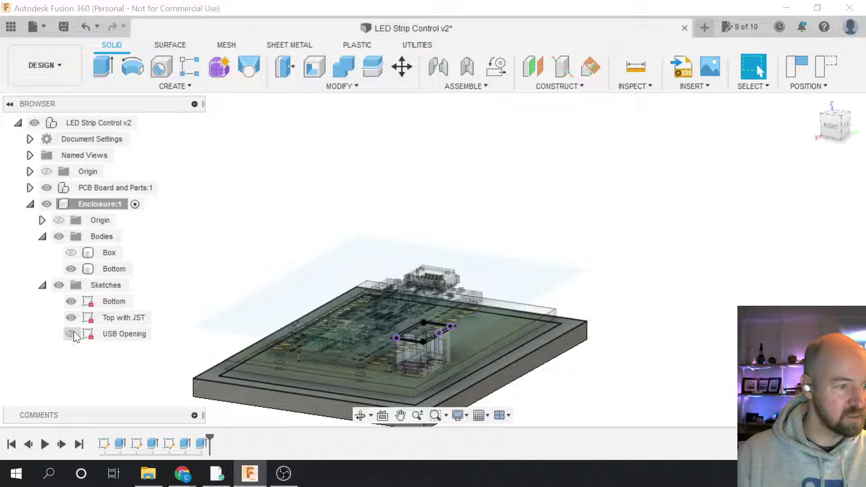
left_click(71, 333)
left_click(70, 252)
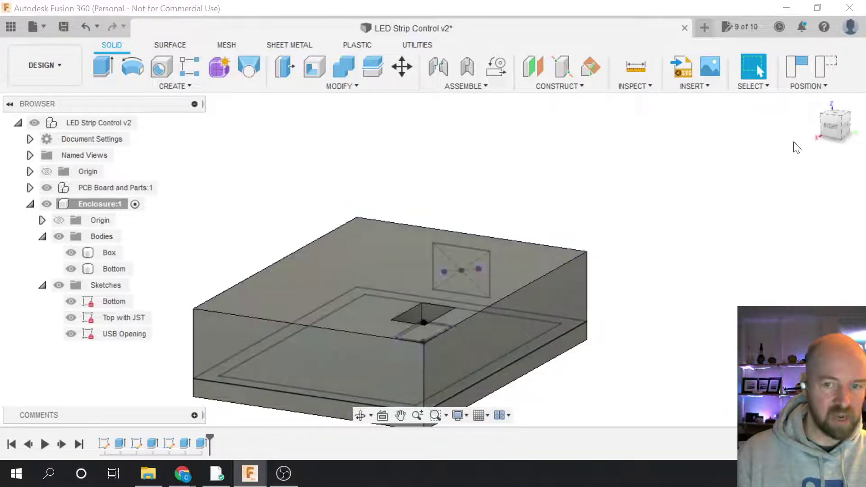
- Examine the board's USB port through the box's side opening in the left view, and select the USB Opening sketch
left_click_drag(831, 127, 619, 228)
scroll(388, 321, "up", 5)
scroll(388, 320, "up", 3)
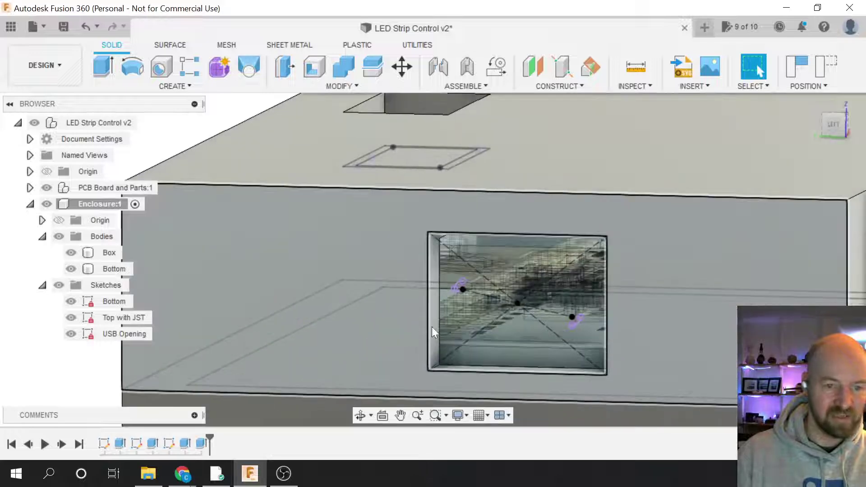
left_click(835, 126)
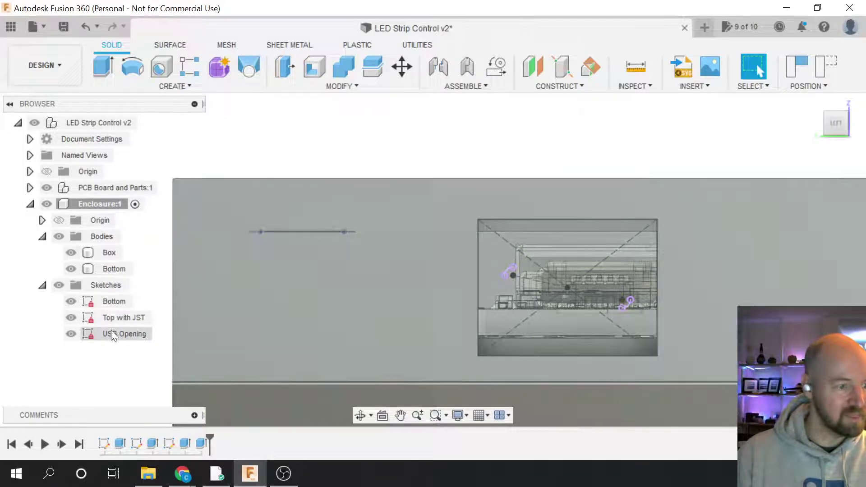
right_click(111, 334)
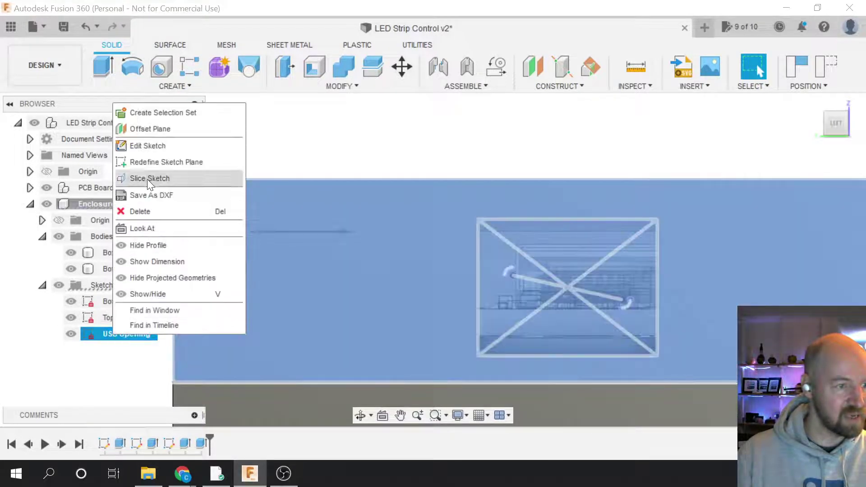
left_click(121, 361)
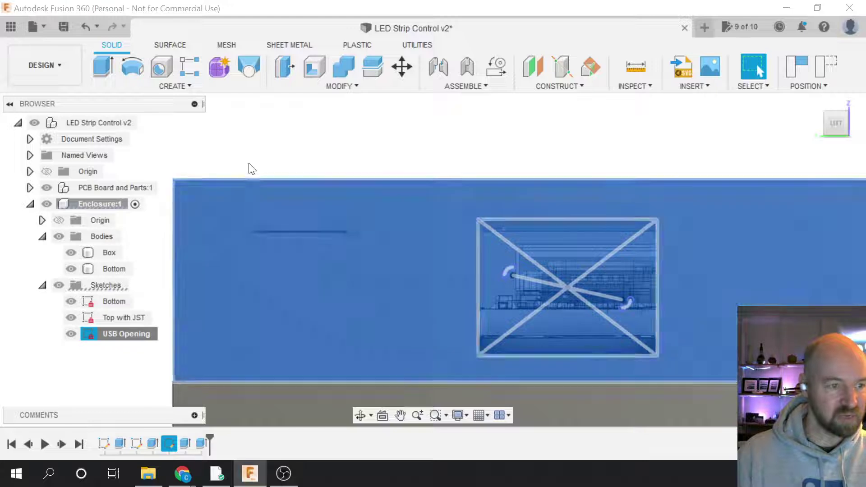
- Check the USB Opening sketch against the board from below, exit the sketch, and capture the moved board's position
left_click(216, 199)
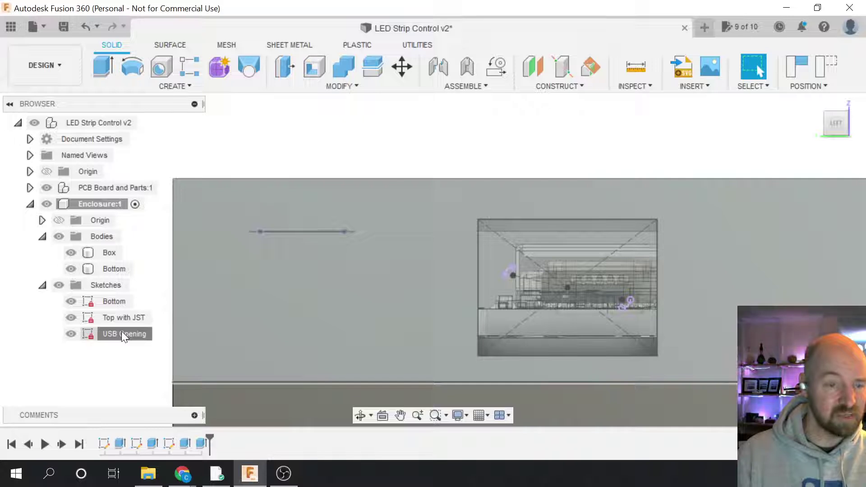
right_click(122, 333)
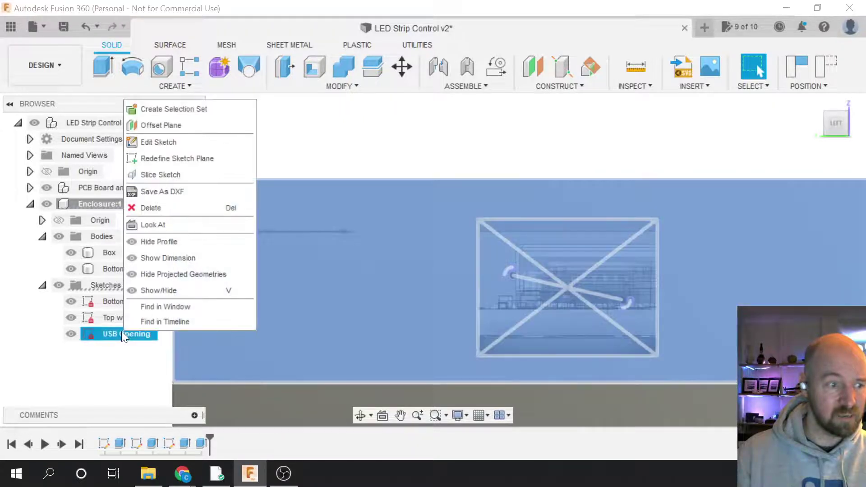
left_click(174, 142)
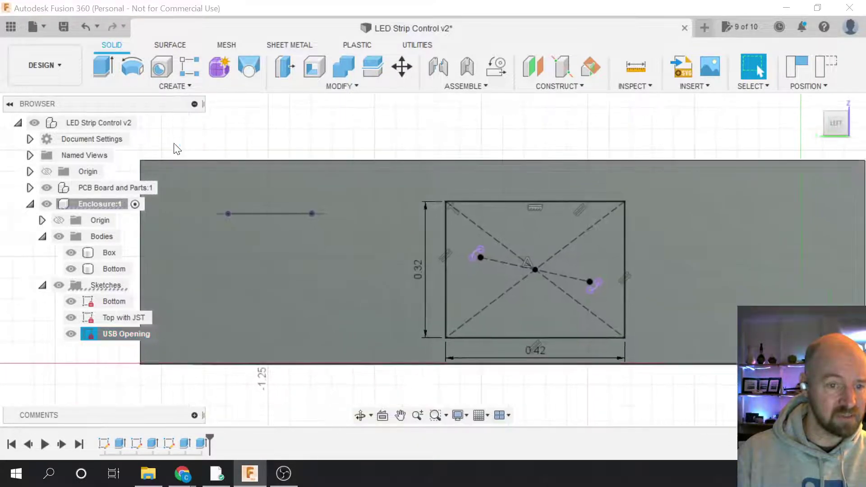
left_click(823, 108)
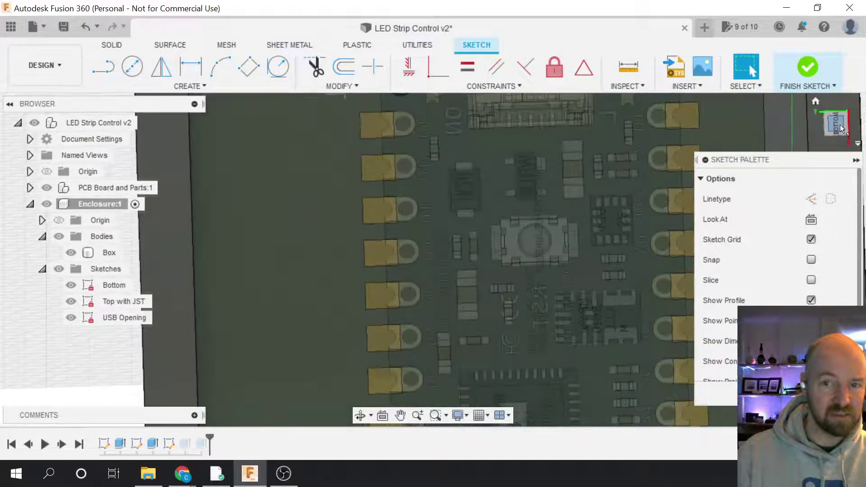
scroll(349, 310, "down", 2)
scroll(351, 310, "down", 2)
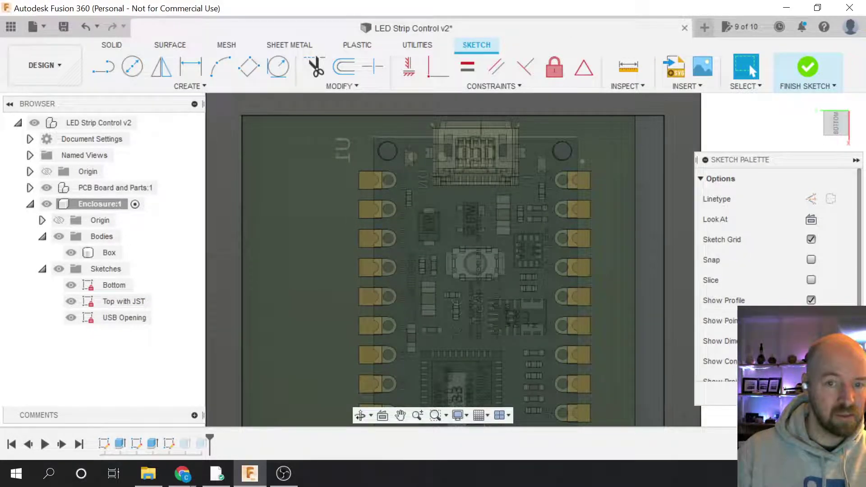
left_click(832, 394)
left_click(832, 112)
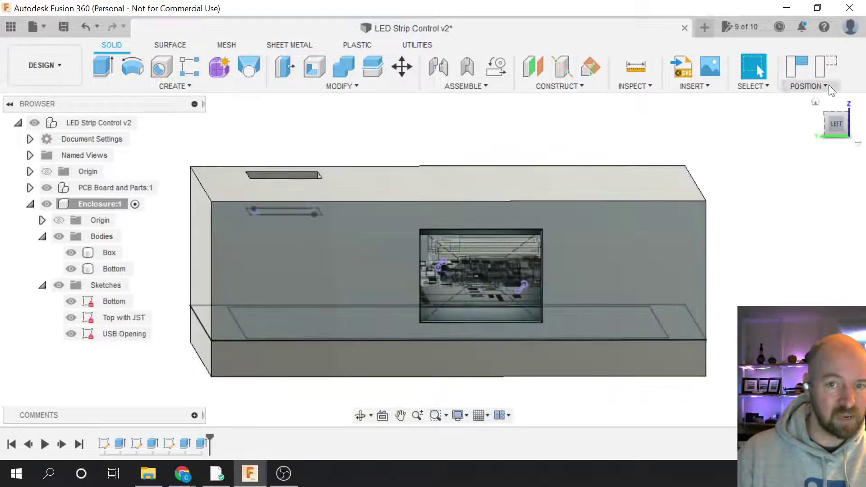
left_click(794, 69)
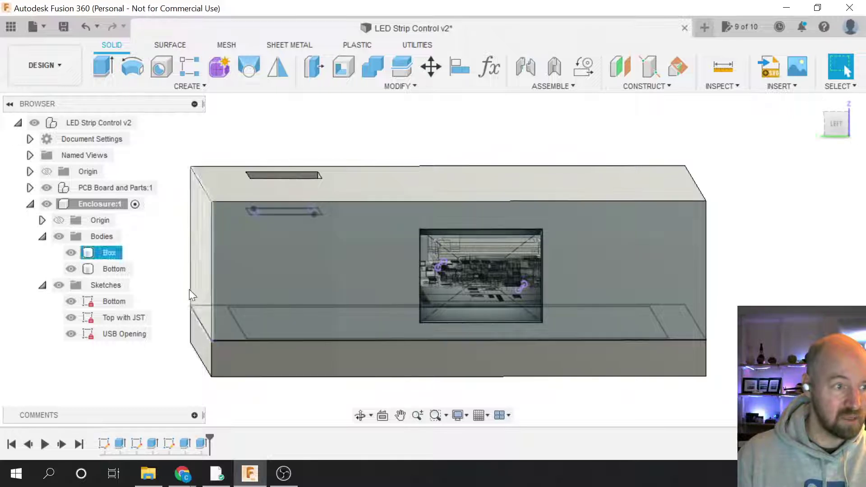
- Reopen the USB Opening sketch and compare its rectangle with the board's USB port from an angled view underneath
left_click(123, 330)
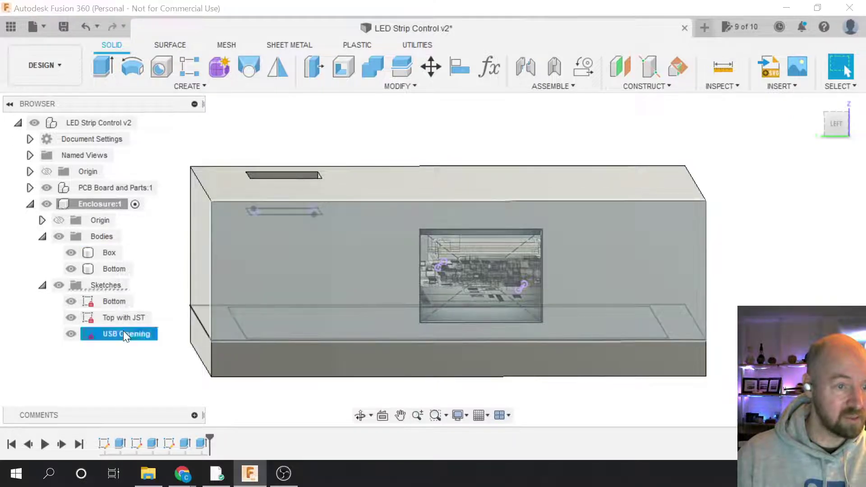
right_click(123, 331)
left_click(174, 143)
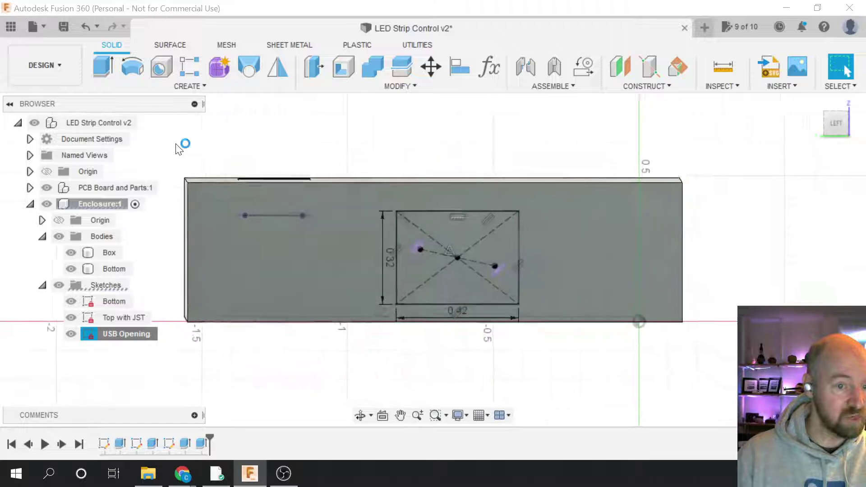
left_click_drag(832, 130, 795, 145)
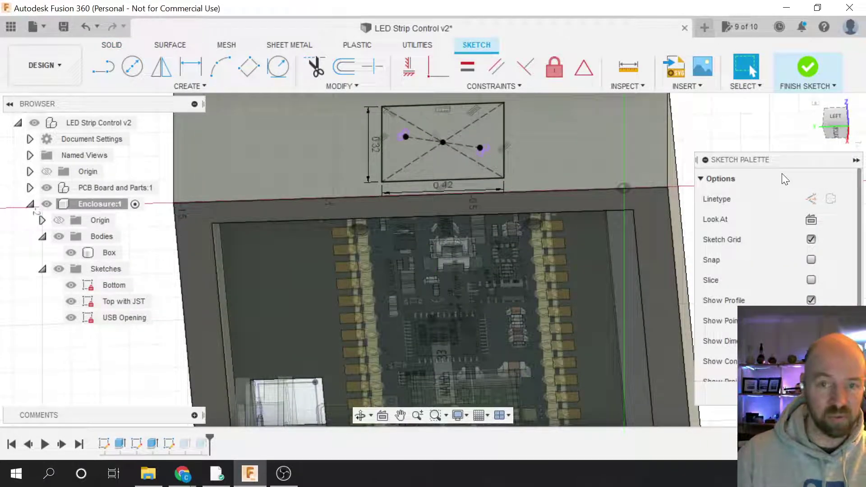
scroll(642, 171, "down", 1)
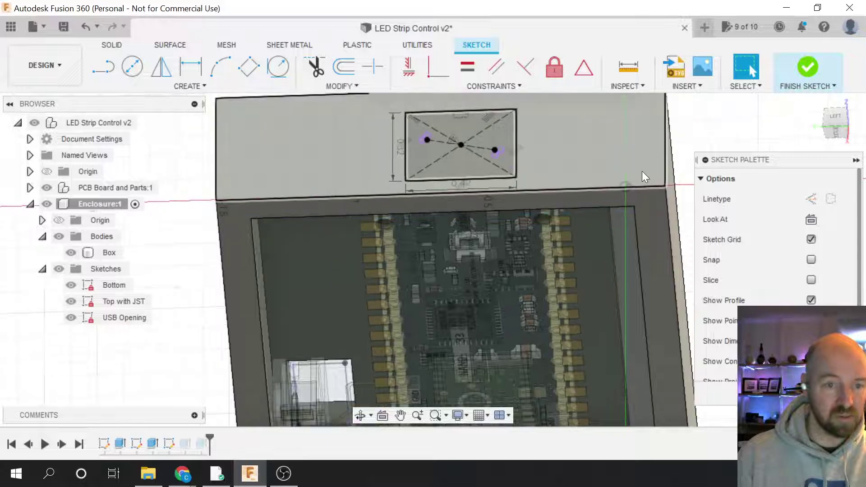
scroll(642, 171, "down", 1)
key("m")
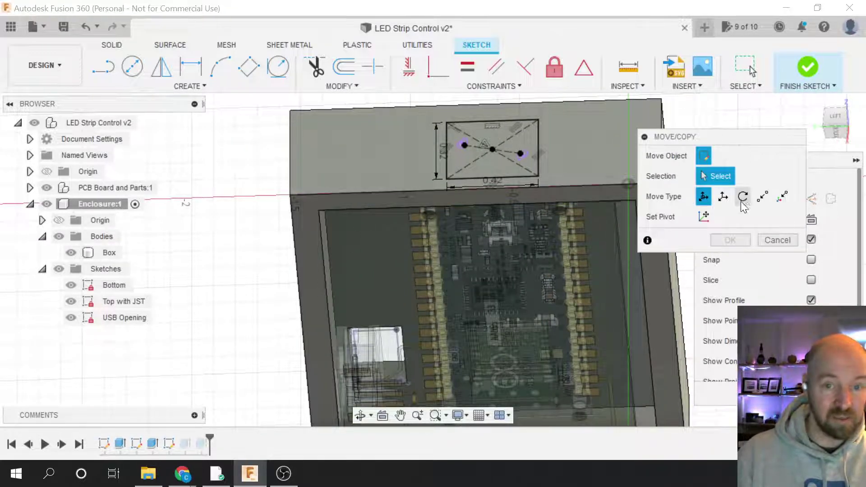
left_click(776, 239)
left_click(807, 68)
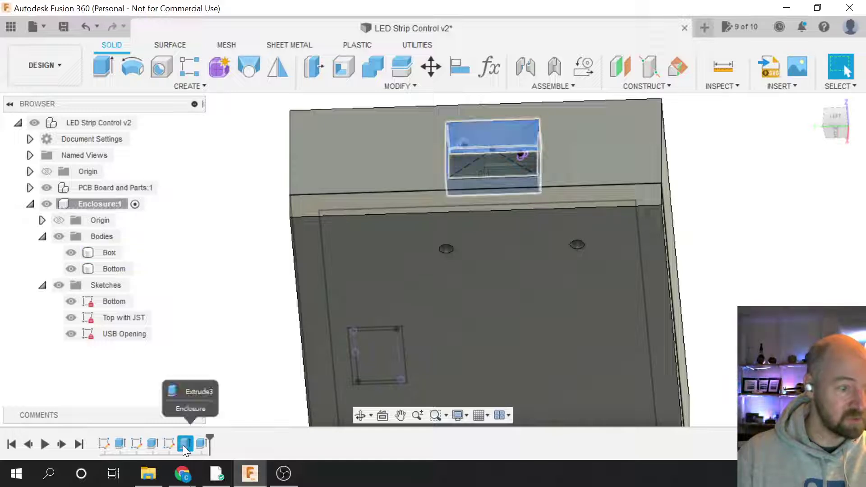
- Delete the extrude that cuts the USB opening in the box, along with its USB Opening sketch
left_click(167, 444)
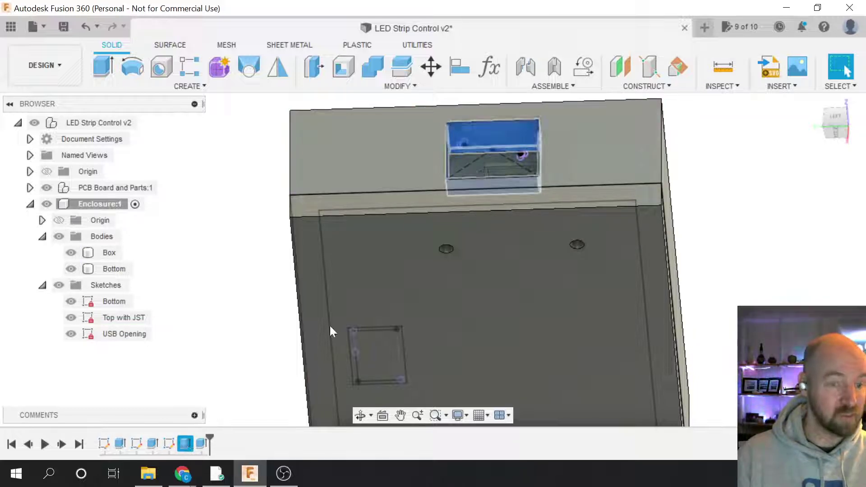
left_click(308, 296)
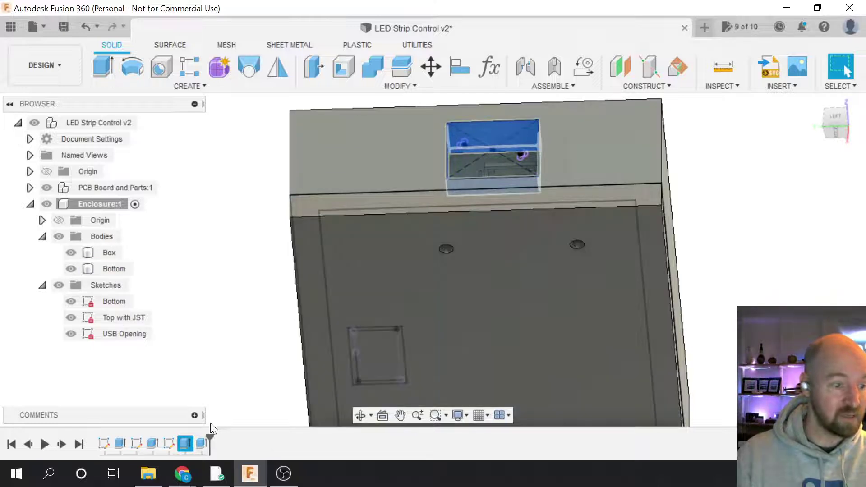
right_click(183, 443)
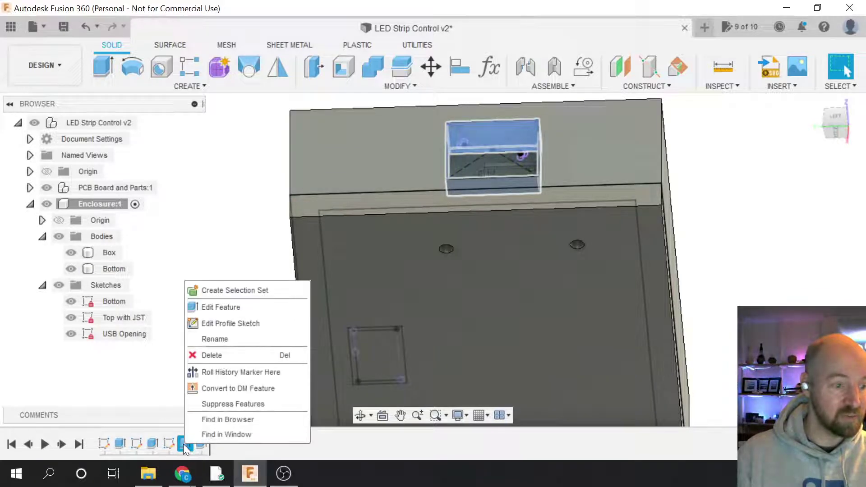
left_click(218, 355)
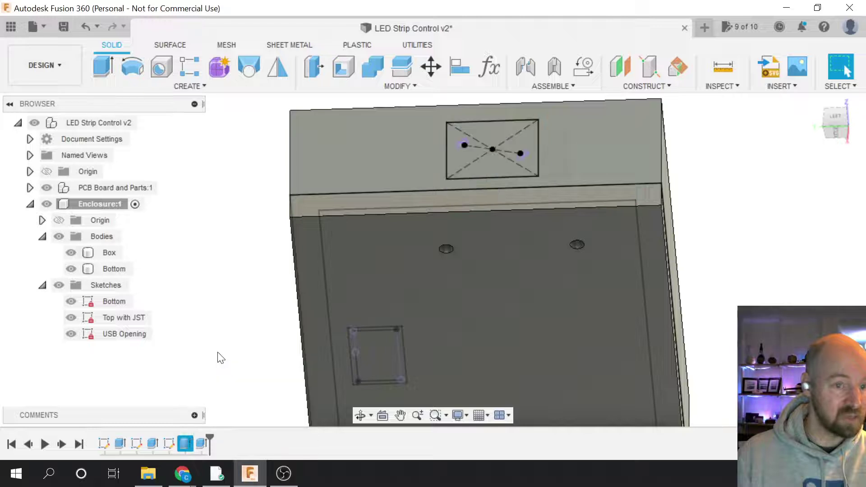
left_click(169, 443)
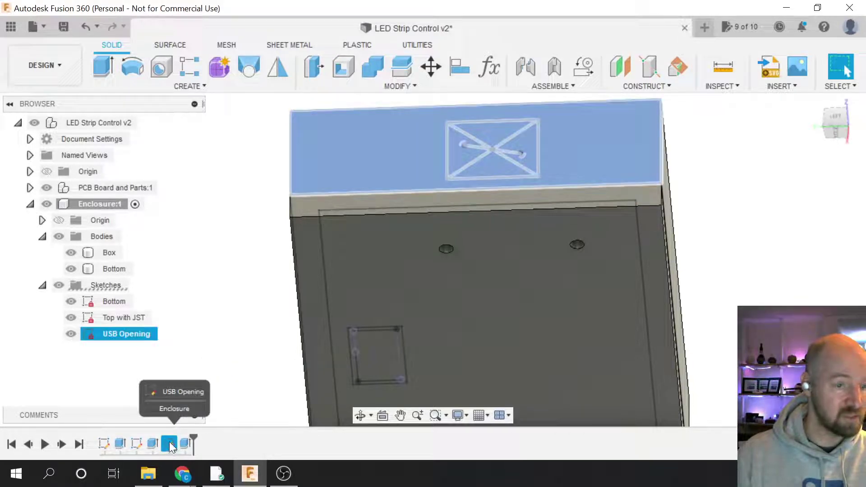
right_click(169, 444)
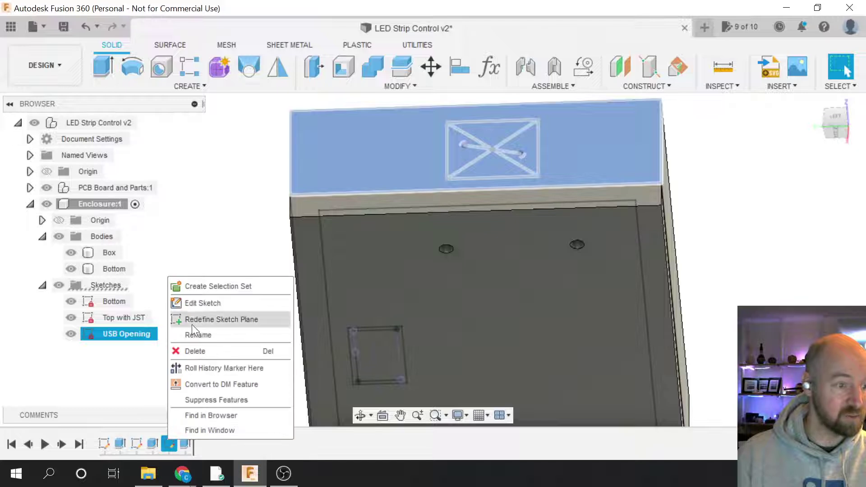
left_click(190, 350)
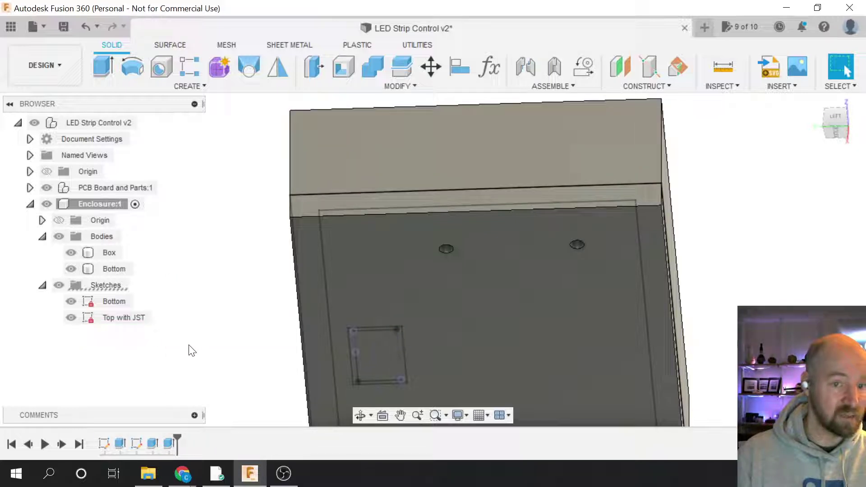
- Hide the Bottom body and create a new sketch on the box's left side face
left_click(71, 269)
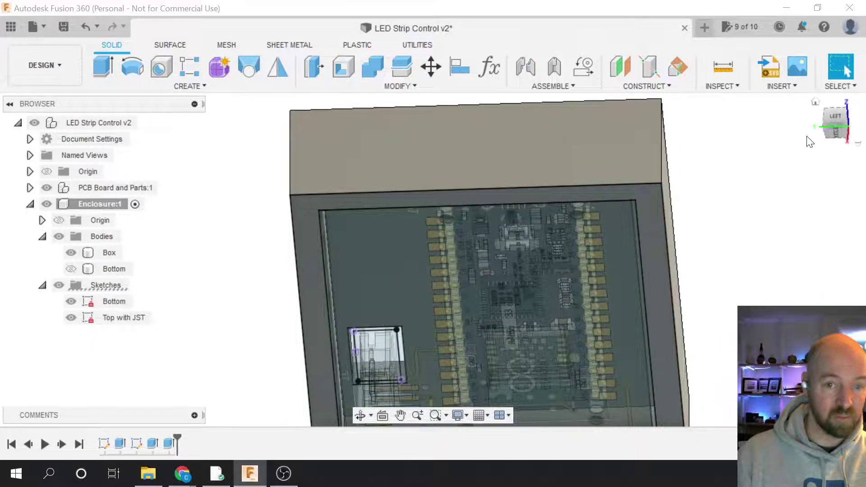
left_click(829, 119)
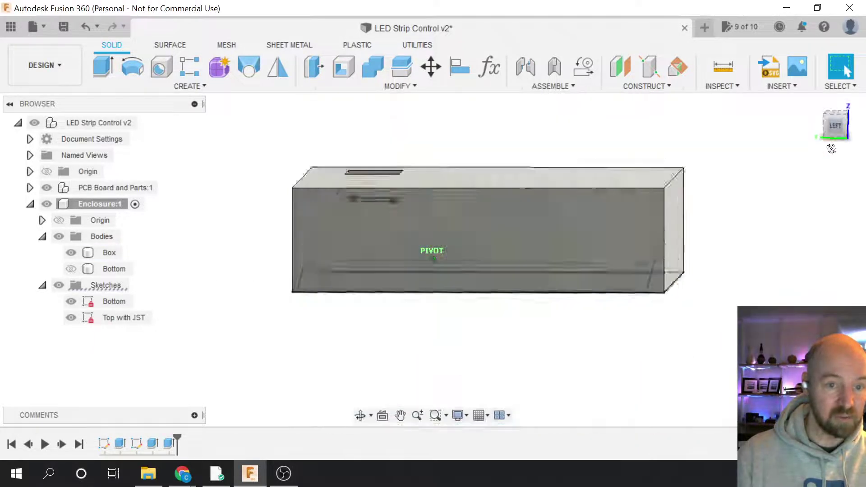
left_click_drag(830, 148, 831, 149)
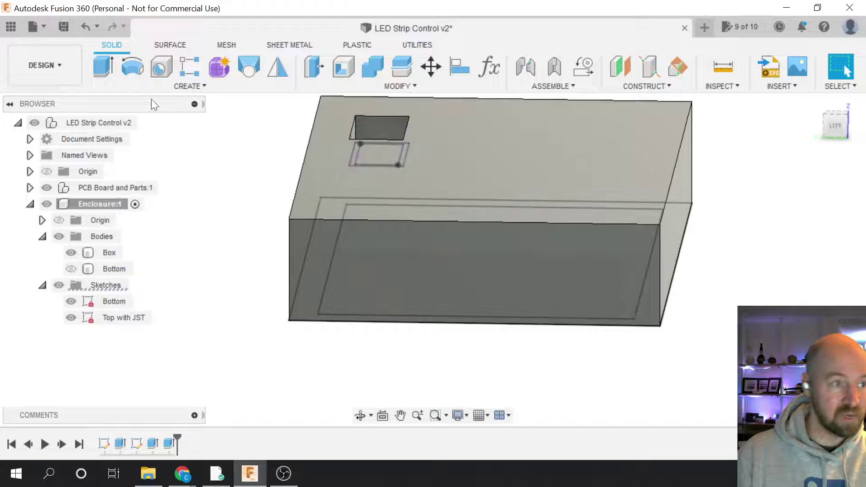
left_click(197, 84)
left_click(120, 24)
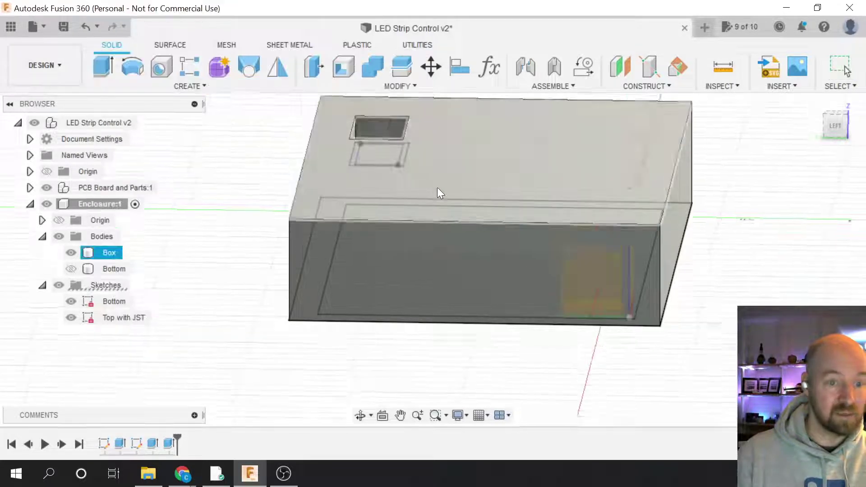
left_click(531, 288)
left_click(393, 234)
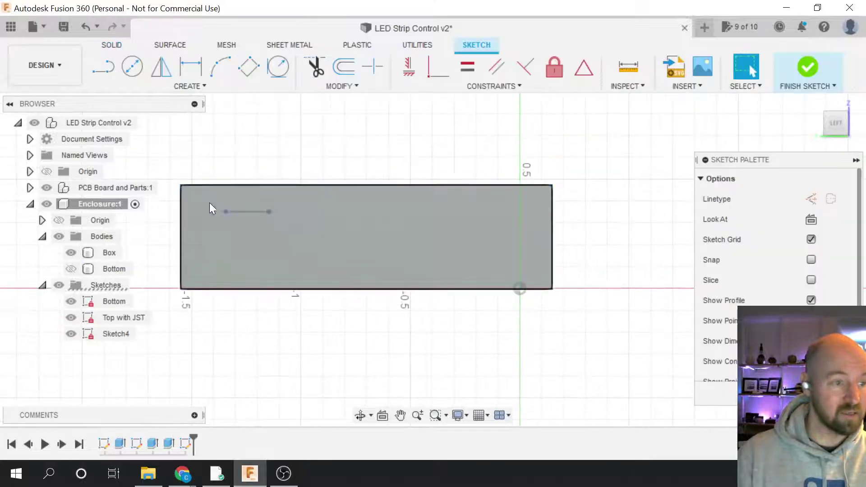
- Hide the Box body and project two diagonally opposite corner arcs of the board's USB connector into the sketch
scroll(303, 270, "up", 5)
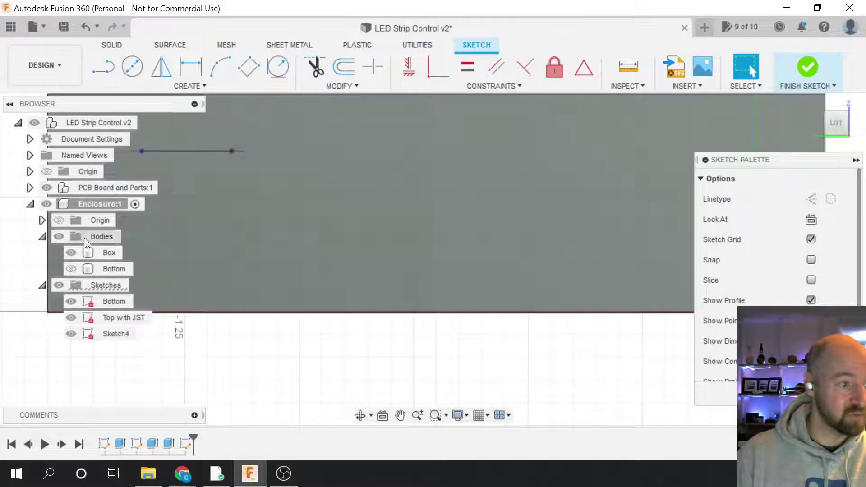
left_click(71, 252)
scroll(516, 178, "up", 3)
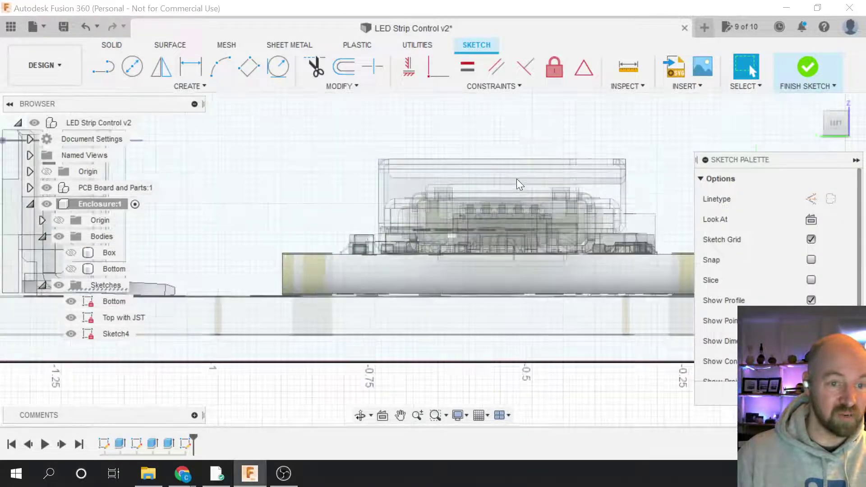
scroll(516, 183, "up", 3)
key("p")
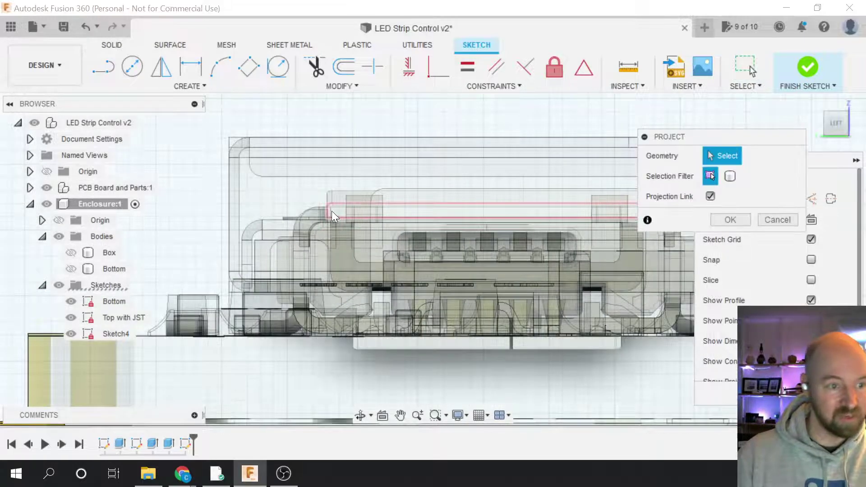
left_click(302, 210)
left_click(678, 320)
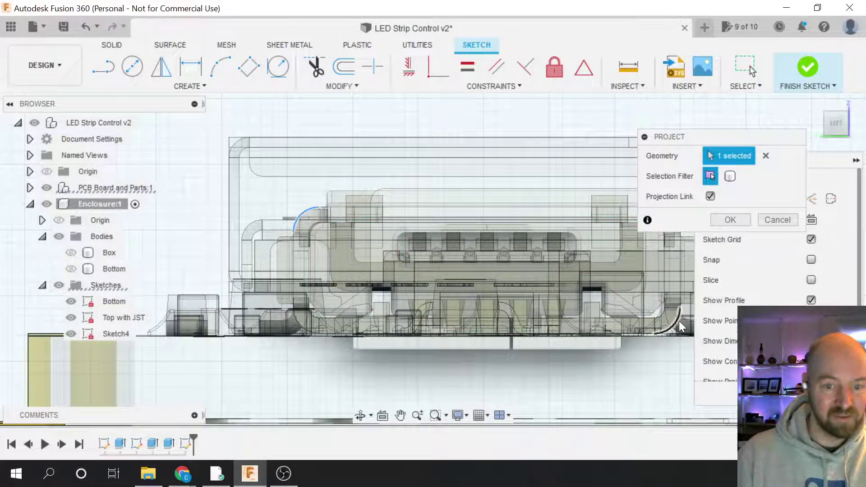
left_click(730, 219)
- Draw a diagonal line joining the centers of the two projected USB connector arcs
scroll(667, 340, "down", 2)
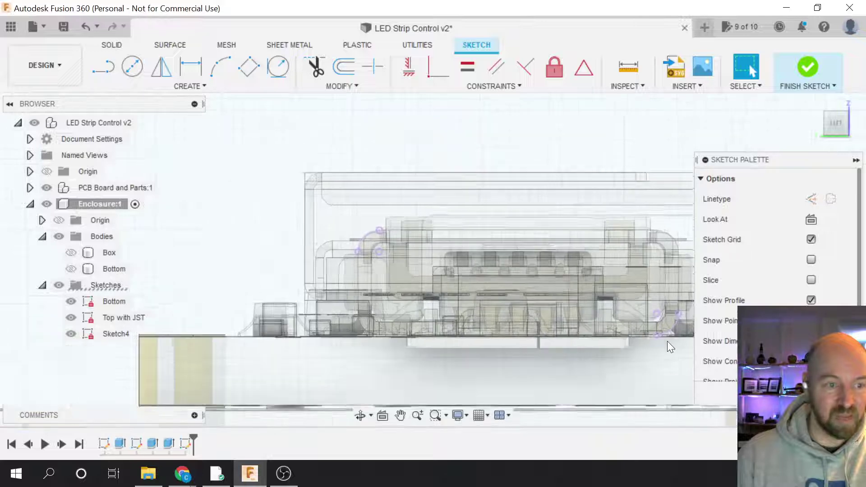
scroll(477, 321, "down", 2)
key("l")
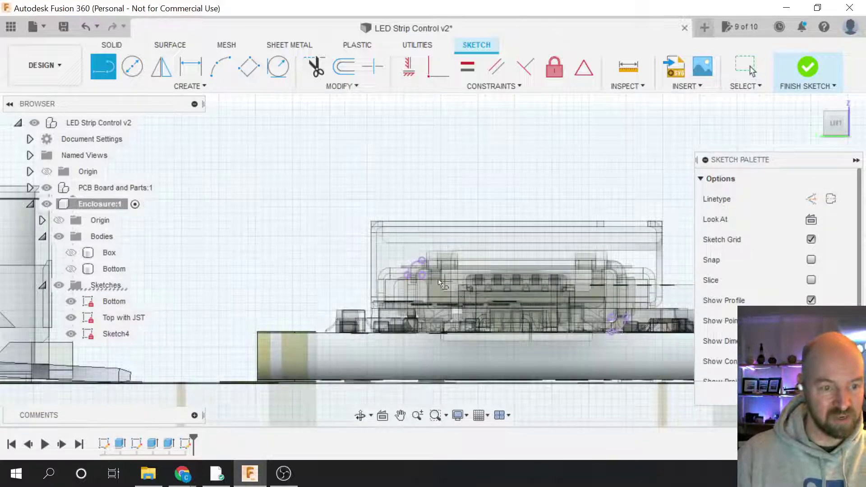
left_click(422, 275)
left_click(611, 317)
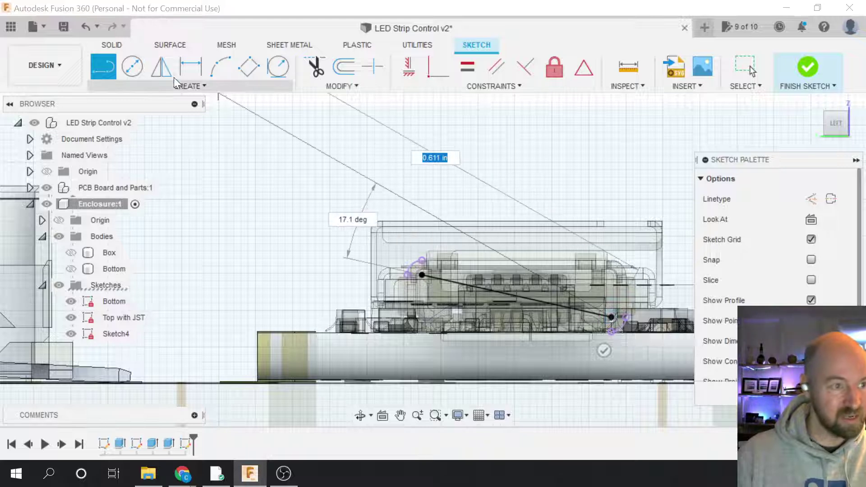
key("Escape")
- Draw a center rectangle 0.42 in wide and 0.32 in high on the diagonal line's midpoint, and finish the sketch
left_click(205, 87)
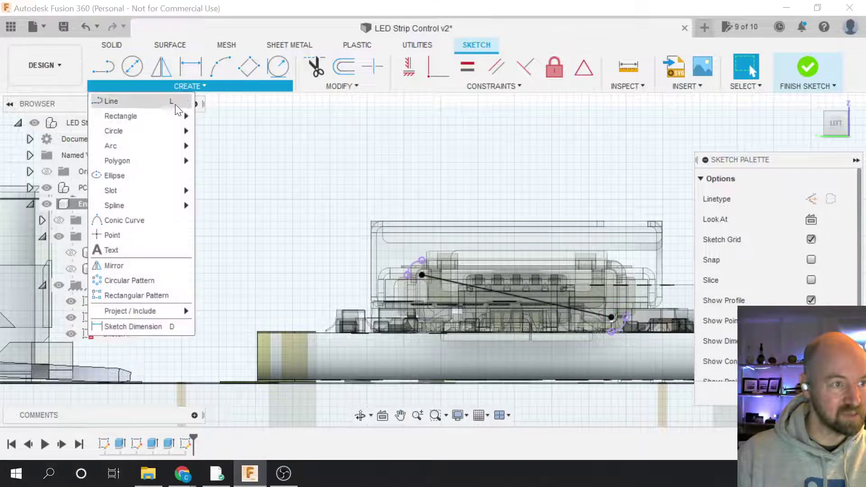
mouse_move(169, 125)
left_click(229, 144)
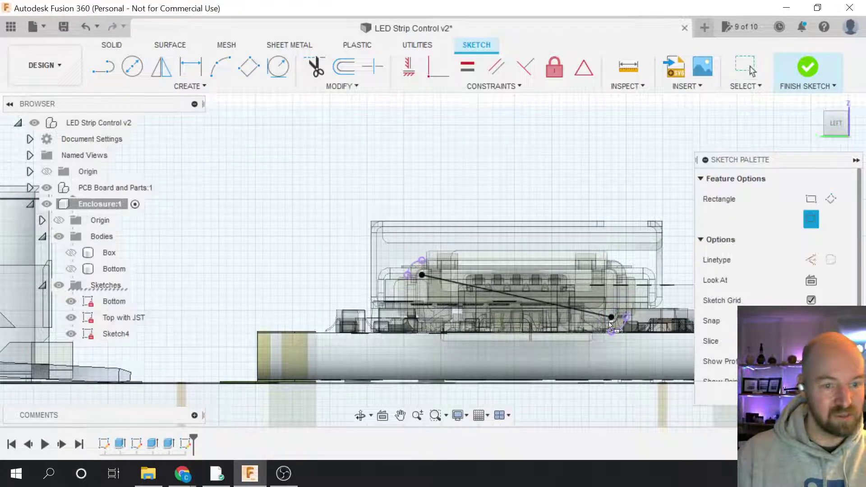
left_click(521, 298)
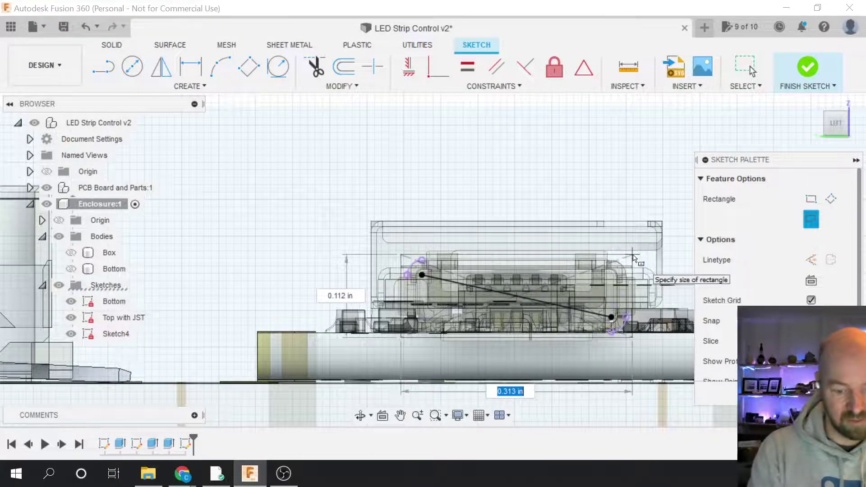
key("Tab")
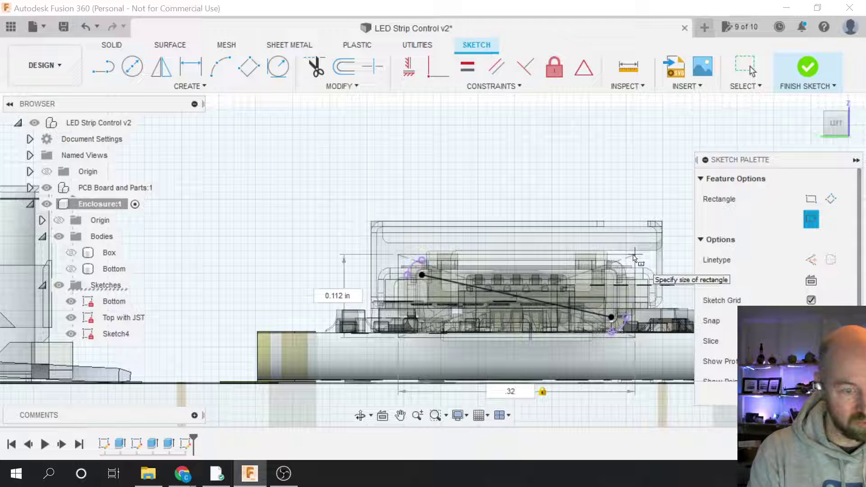
key("Tab")
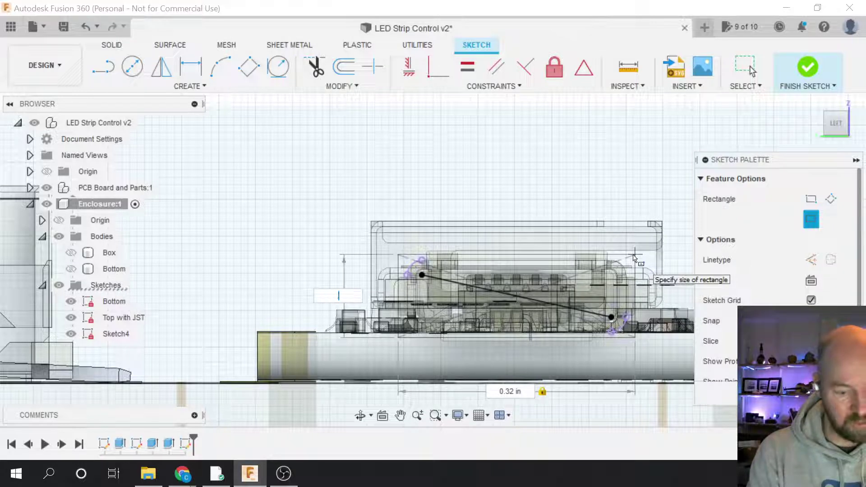
key("Tab")
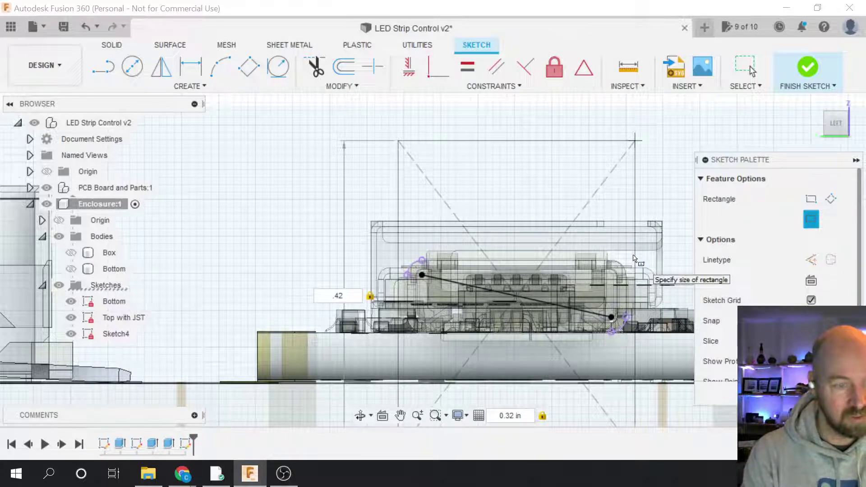
type(".32")
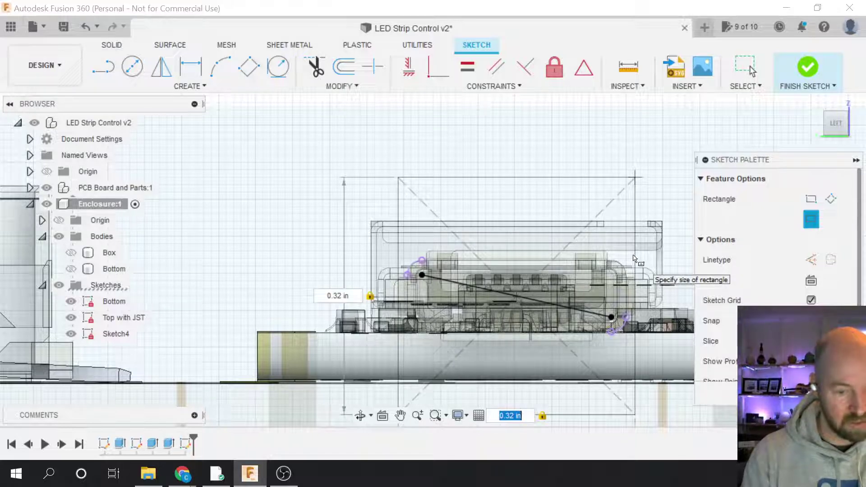
type("42")
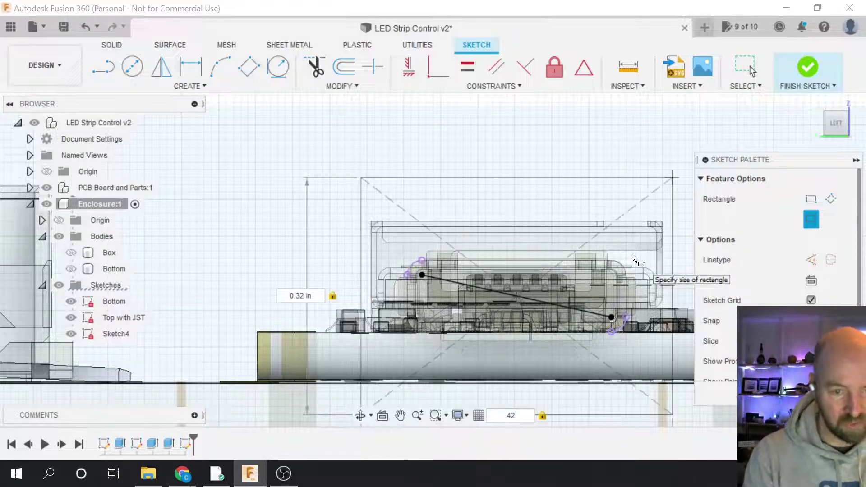
key("Return")
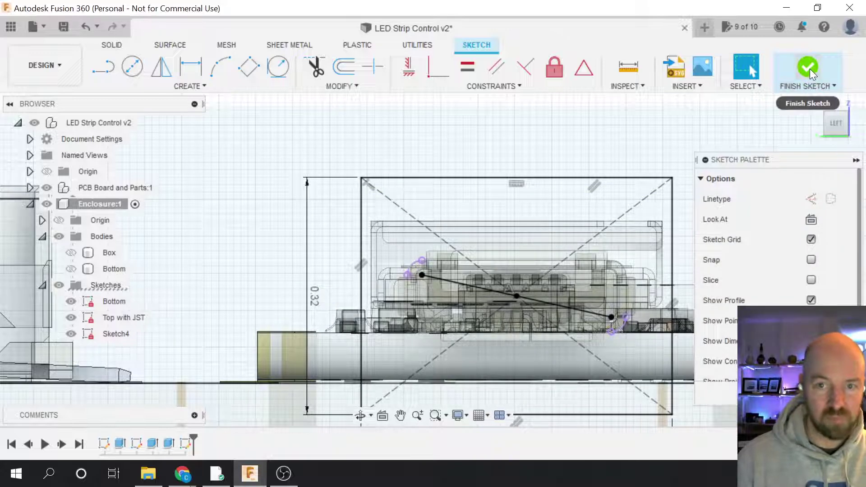
left_click(808, 68)
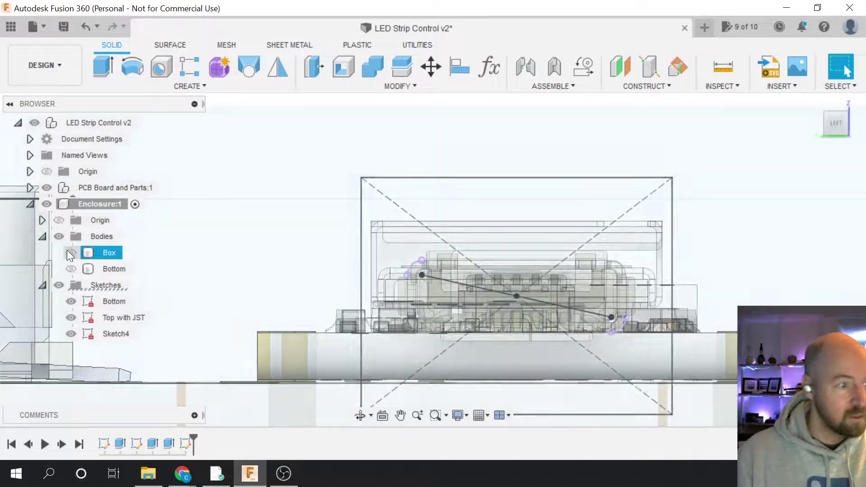
- Show the Box body and extrude the rectangle profile -0.19 in as a cut through the box's side wall
left_click(71, 253)
left_click_drag(843, 123, 832, 128)
key("e")
left_click(559, 255)
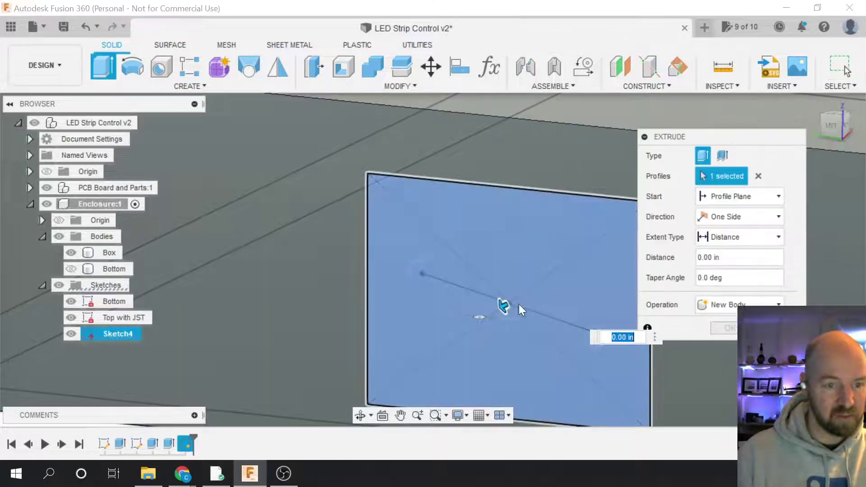
left_click_drag(504, 304, 601, 277)
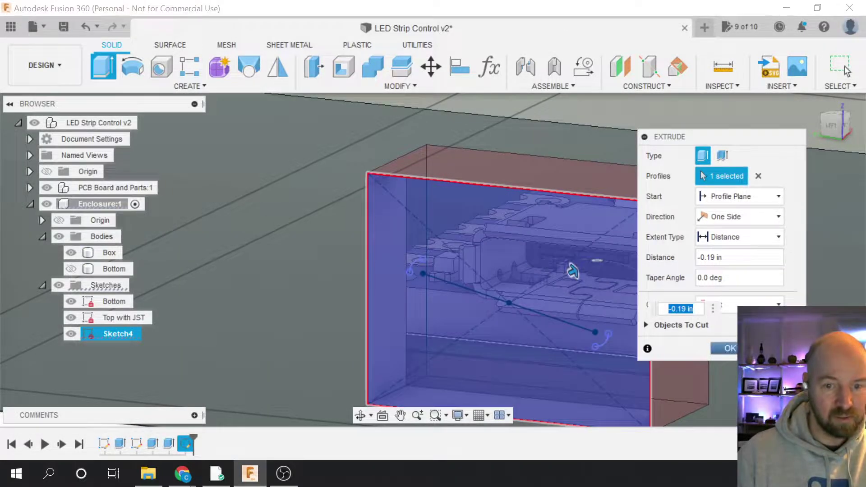
left_click(729, 348)
- Check the USB opening from below and outside, show the Bottom body, and hide all of the enclosure's sketches
scroll(604, 324, "down", 4)
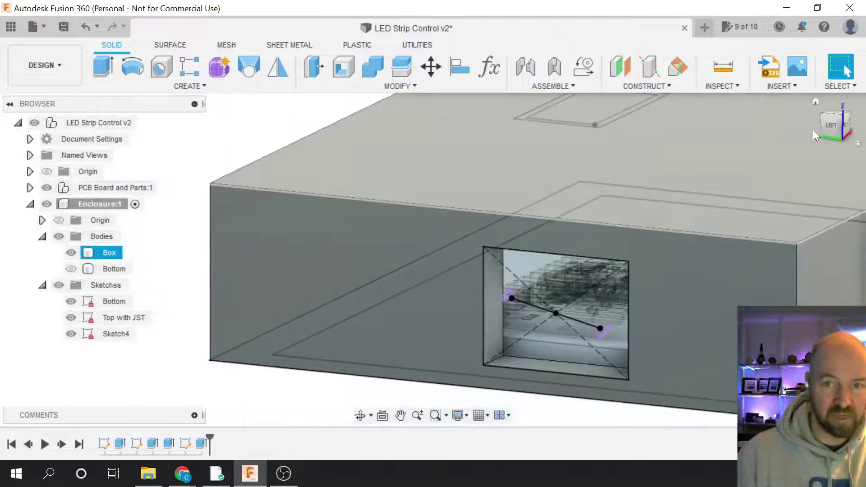
left_click(836, 135)
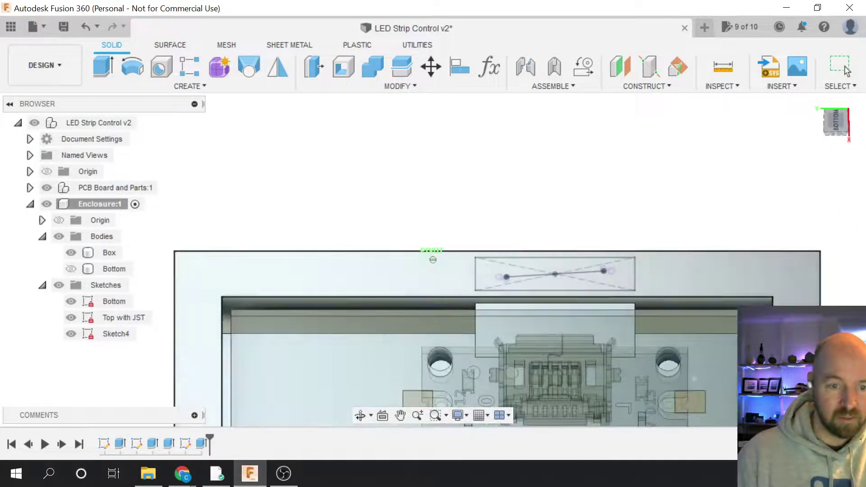
left_click_drag(836, 128, 861, 149)
middle_click_drag(450, 216, 419, 320, "shift")
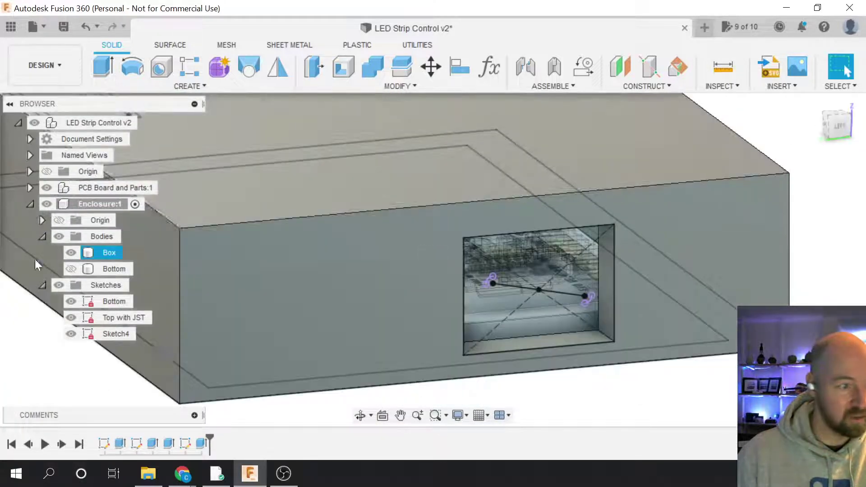
left_click(70, 269)
scroll(633, 367, "down", 3)
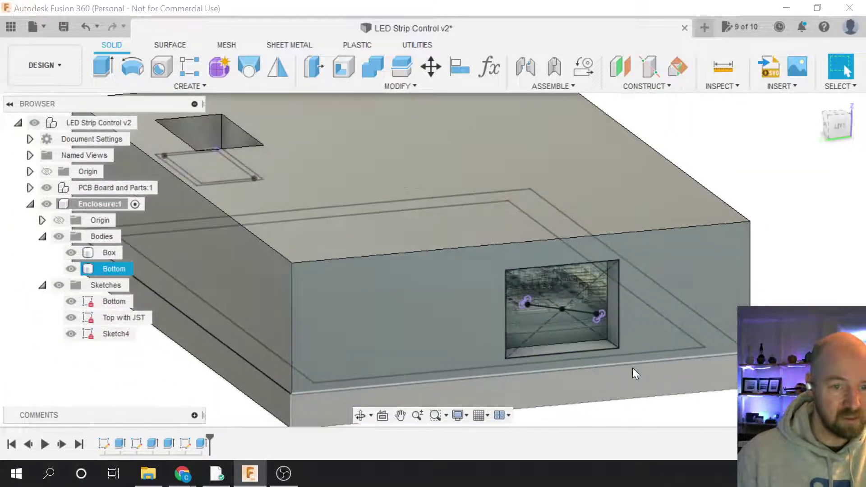
scroll(732, 370, "down", 2)
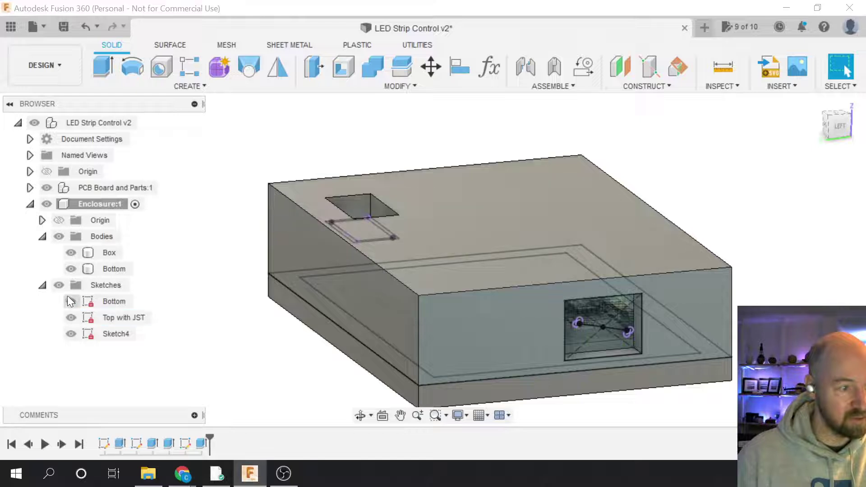
left_click(58, 285)
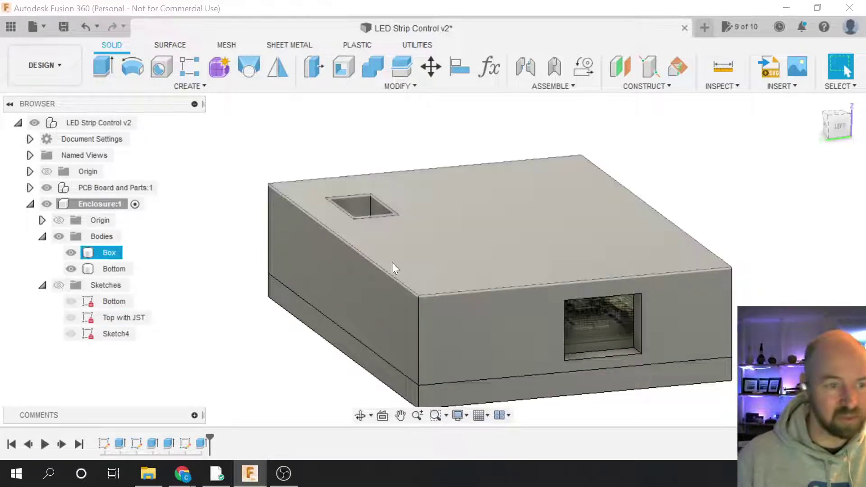
scroll(466, 268, "down", 3)
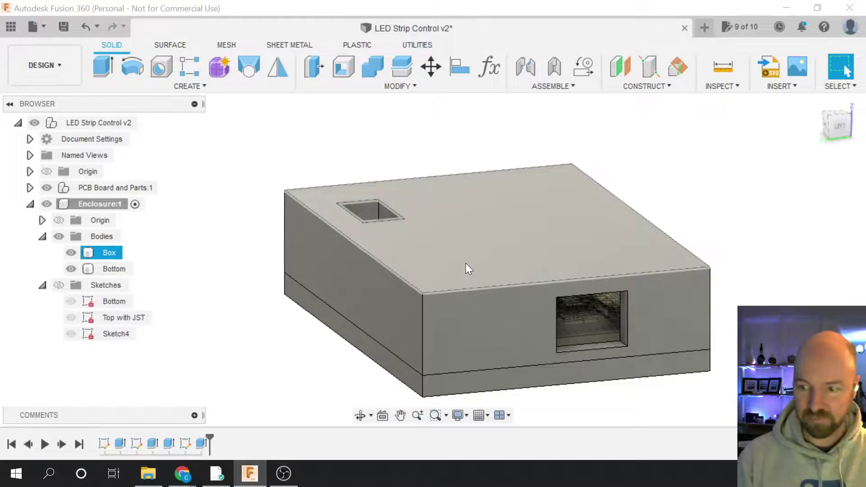
left_click(757, 268)
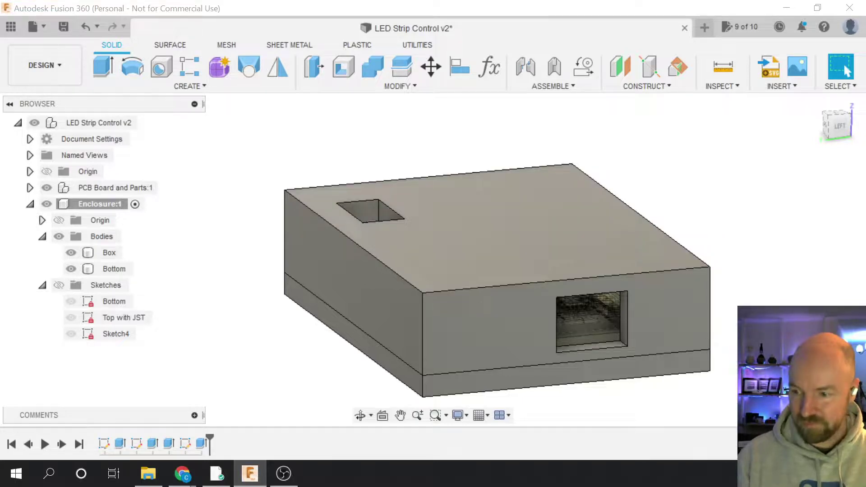